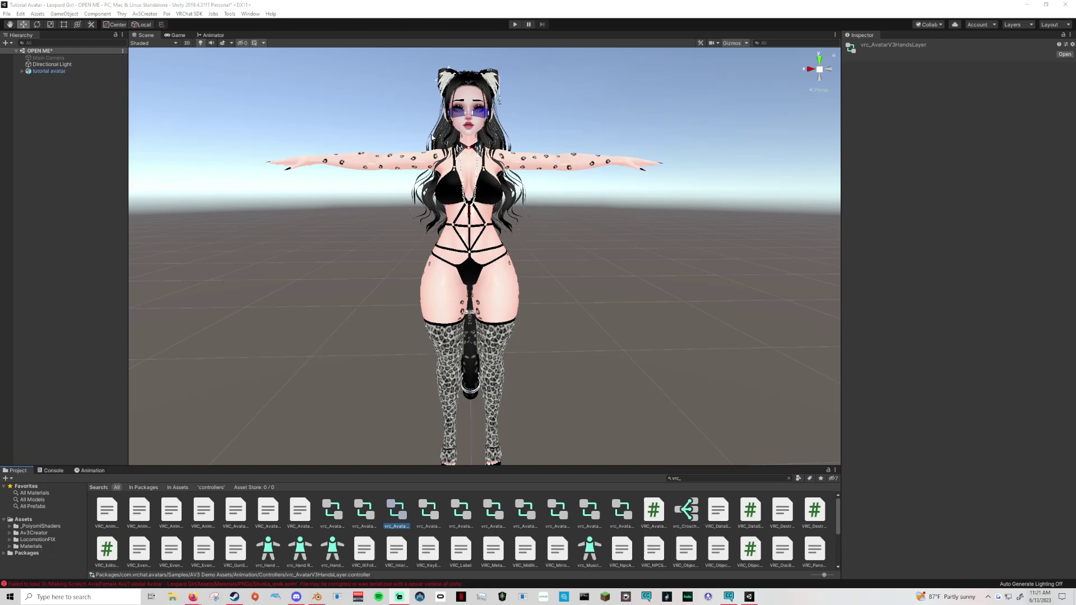
Step: Examine the leopard avatar from the front and the side in the scene
{"action": "scroll", "coordinate": [516, 354], "scroll_direction": "up", "scroll_amount": 3}
{"action": "scroll", "coordinate": [515, 354], "scroll_direction": "down", "scroll_amount": 3}
{"action": "left_click", "coordinate": [453, 328]}
{"action": "left_click_drag", "start_coordinate": [453, 328], "coordinate": [667, 328], "text": "alt"}
{"action": "left_click", "coordinate": [667, 328]}
{"action": "middle_click_drag", "start_coordinate": [667, 328], "coordinate": [680, 350]}
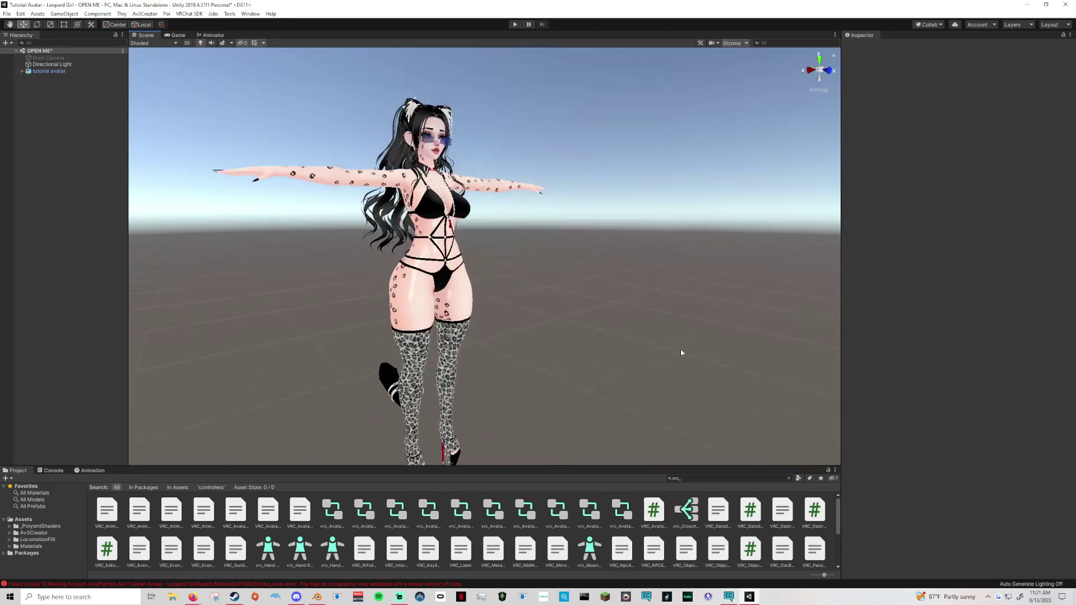
{"action": "right_click_drag", "start_coordinate": [680, 350], "coordinate": [553, 363]}
{"action": "middle_click_drag", "start_coordinate": [552, 362], "coordinate": [536, 372]}
{"action": "right_click_drag", "start_coordinate": [536, 372], "coordinate": [605, 360]}
{"action": "middle_click_drag", "start_coordinate": [605, 357], "coordinate": [604, 345]}
{"action": "right_click_drag", "start_coordinate": [605, 344], "coordinate": [625, 357]}
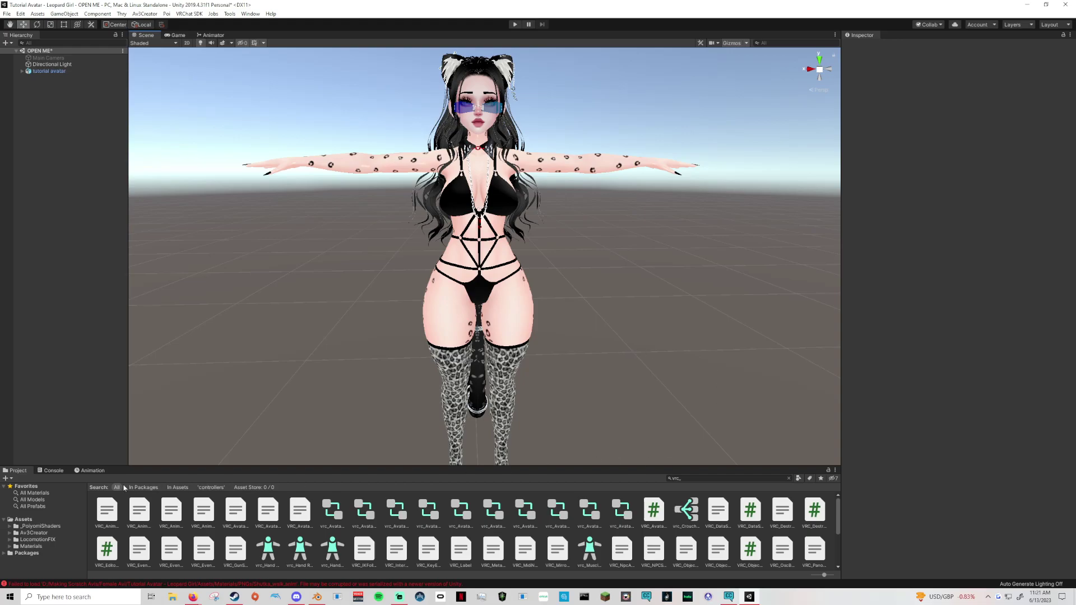
Step: Duplicate the tutorial avatar as a backup and deactivate the original in the scene
{"action": "left_click", "coordinate": [61, 72]}
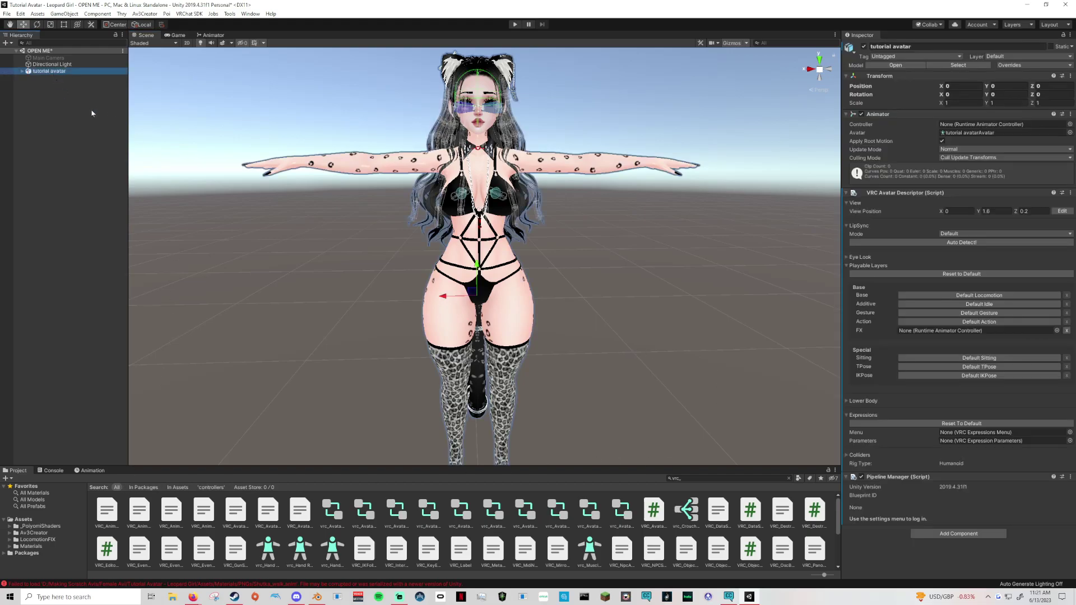
{"action": "key", "text": "ctrl+d"}
{"action": "left_click", "coordinate": [864, 47]}
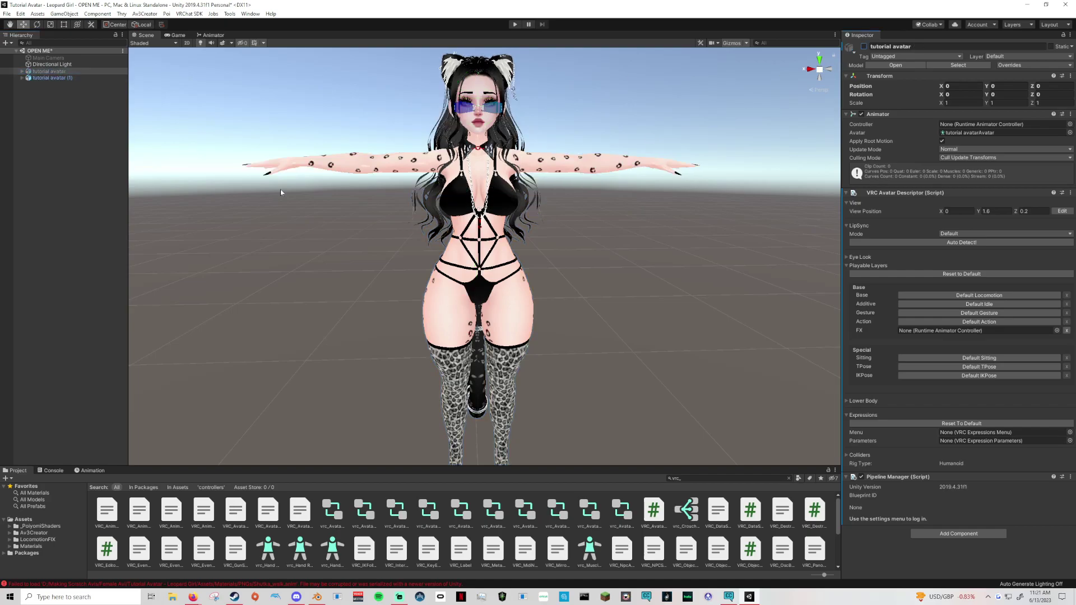
Step: Select the duplicated avatar, tutorial avatar (1), and collapse its VRC Avatar Descriptor component
{"action": "left_click", "coordinate": [44, 85]}
{"action": "left_click", "coordinate": [66, 78]}
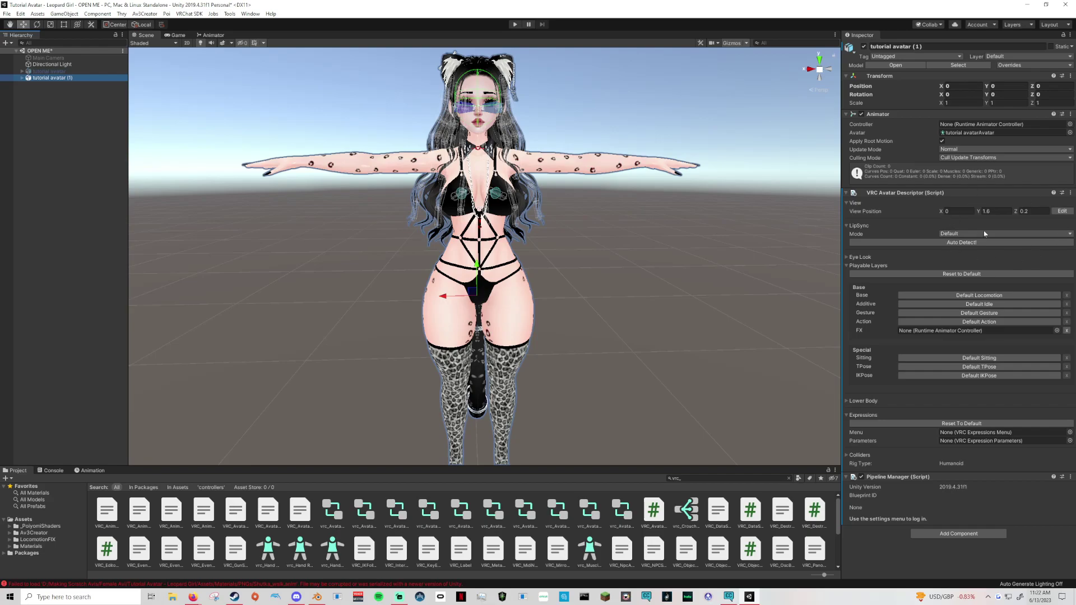
{"action": "left_click", "coordinate": [848, 192]}
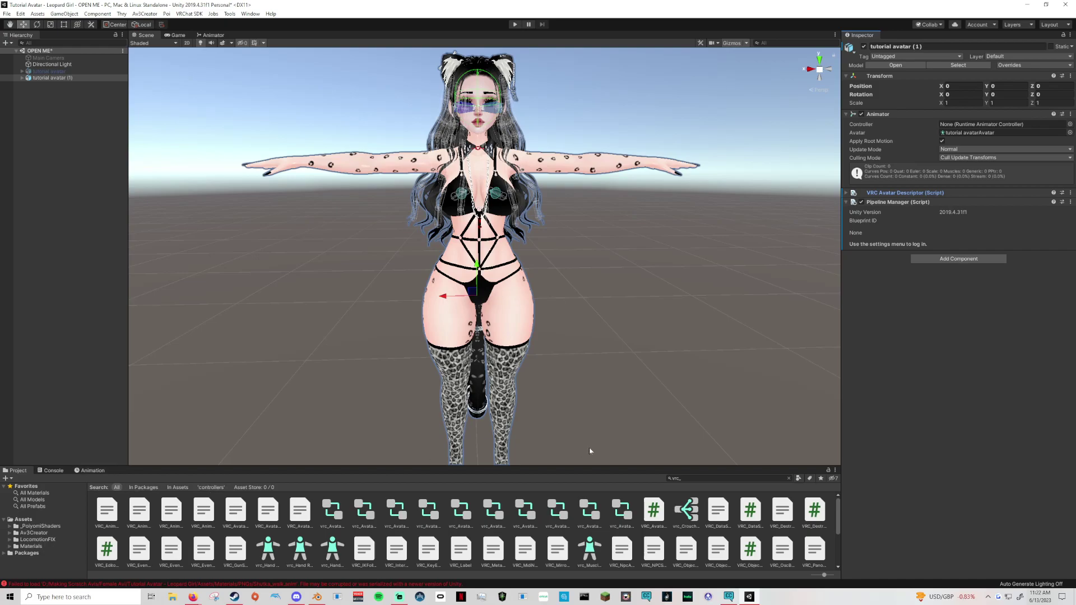
Step: Look through the sample VRC avatar controllers in the project search results, checking each one's full name
{"action": "left_click", "coordinate": [339, 510]}
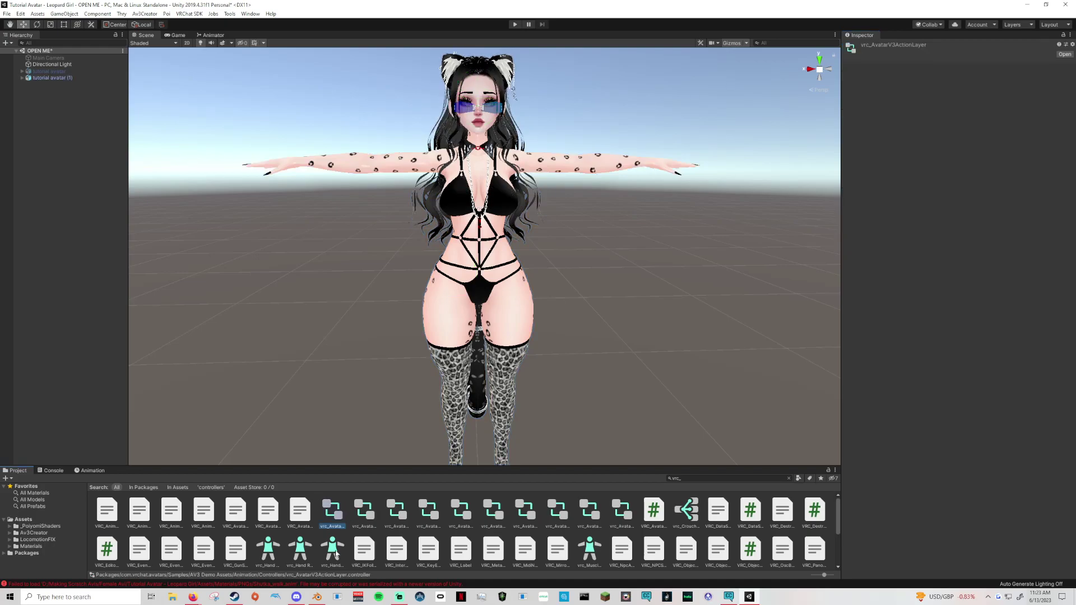
{"action": "key", "text": "Right"}
{"action": "key", "text": "Right"}
{"action": "left_click", "coordinate": [429, 511]}
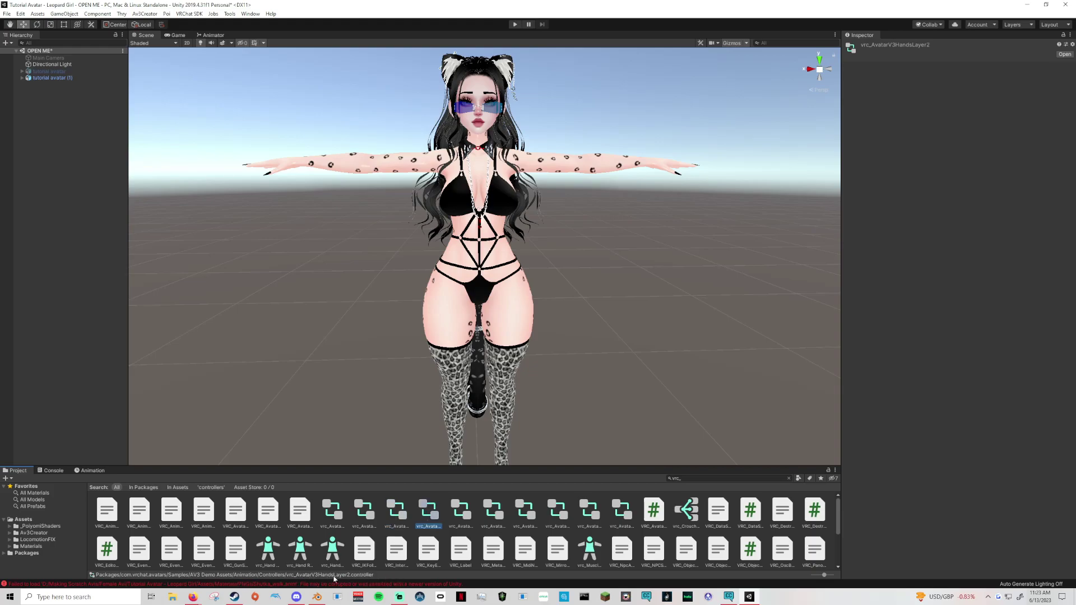
{"action": "left_click", "coordinate": [467, 521]}
{"action": "left_click", "coordinate": [502, 514]}
{"action": "left_click", "coordinate": [534, 514]}
{"action": "left_click", "coordinate": [561, 514]}
{"action": "left_click", "coordinate": [601, 514]}
{"action": "key", "text": "Right"}
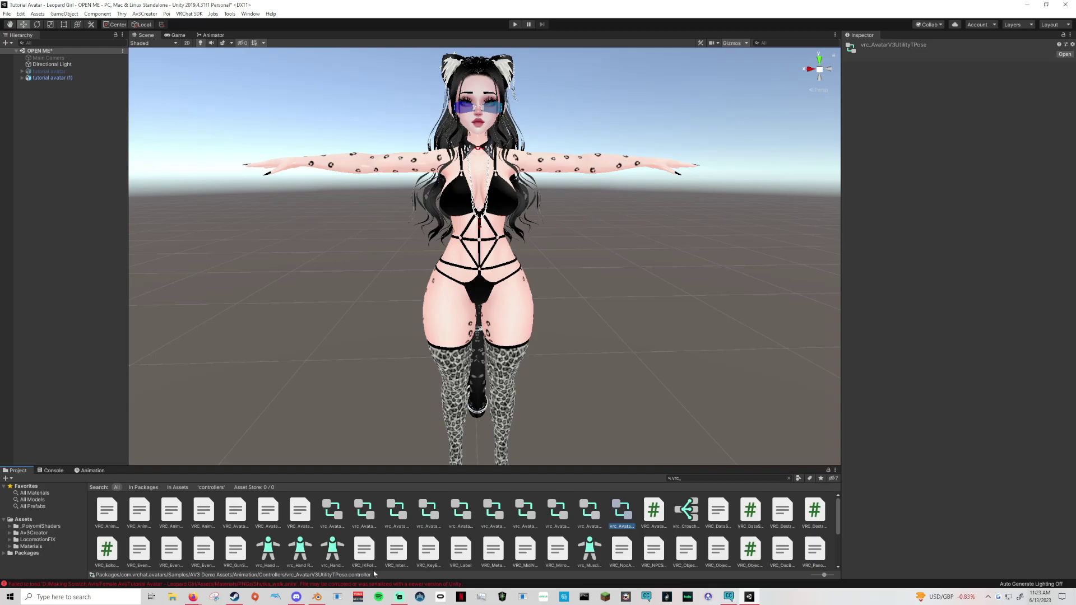
{"action": "left_click", "coordinate": [303, 511]}
Step: Duplicate the vrc_AvatarV3HandsLayer controller and move the copy into the Assets folder
{"action": "left_click", "coordinate": [395, 507]}
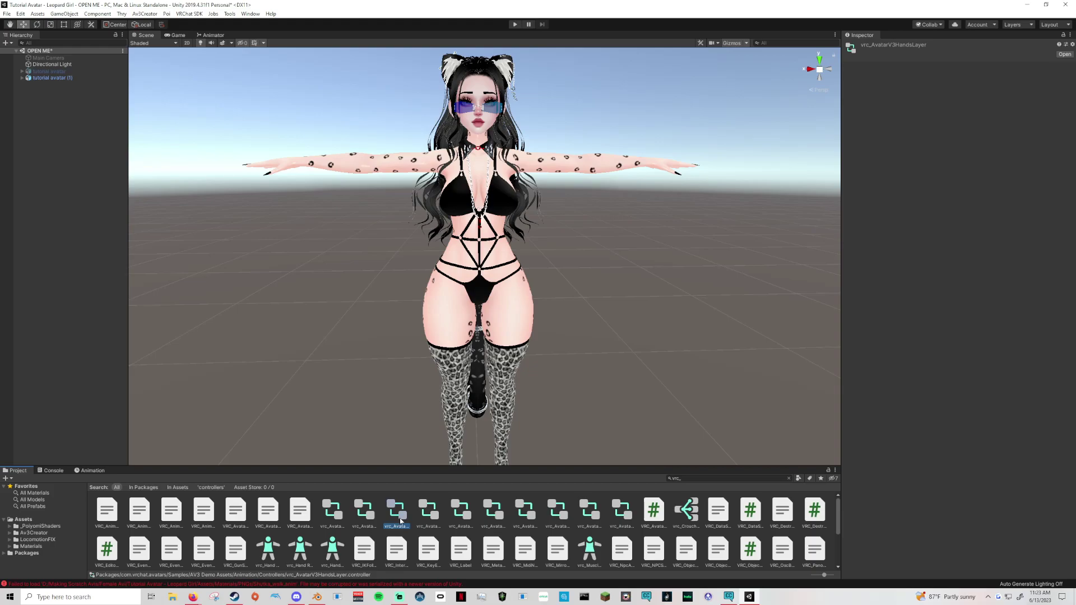
{"action": "key", "text": "ctrl+d"}
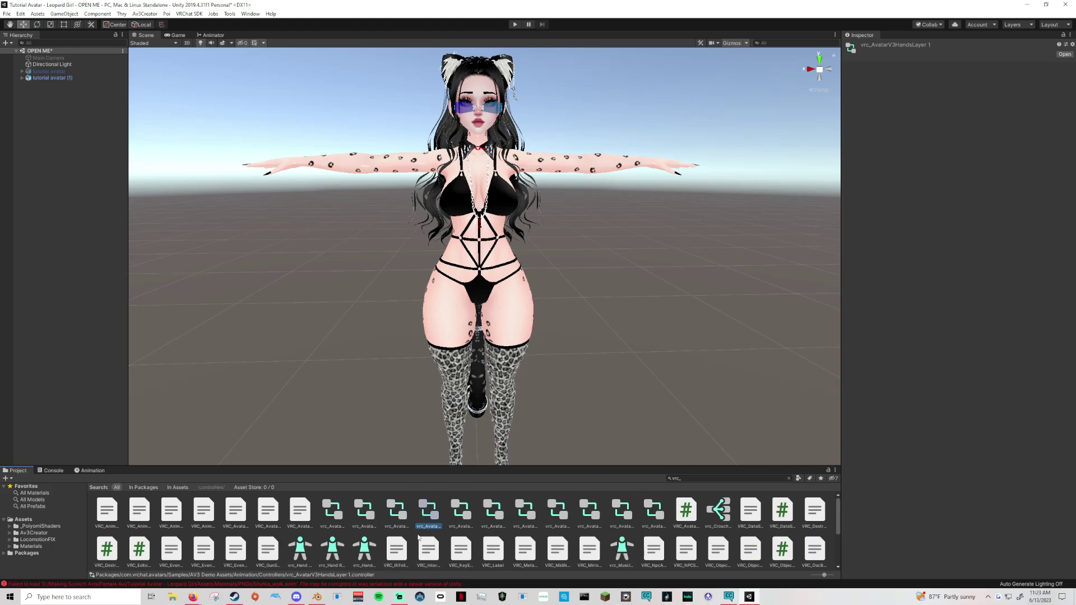
{"action": "left_click_drag", "start_coordinate": [430, 512], "coordinate": [28, 527]}
{"action": "left_click", "coordinate": [45, 522]}
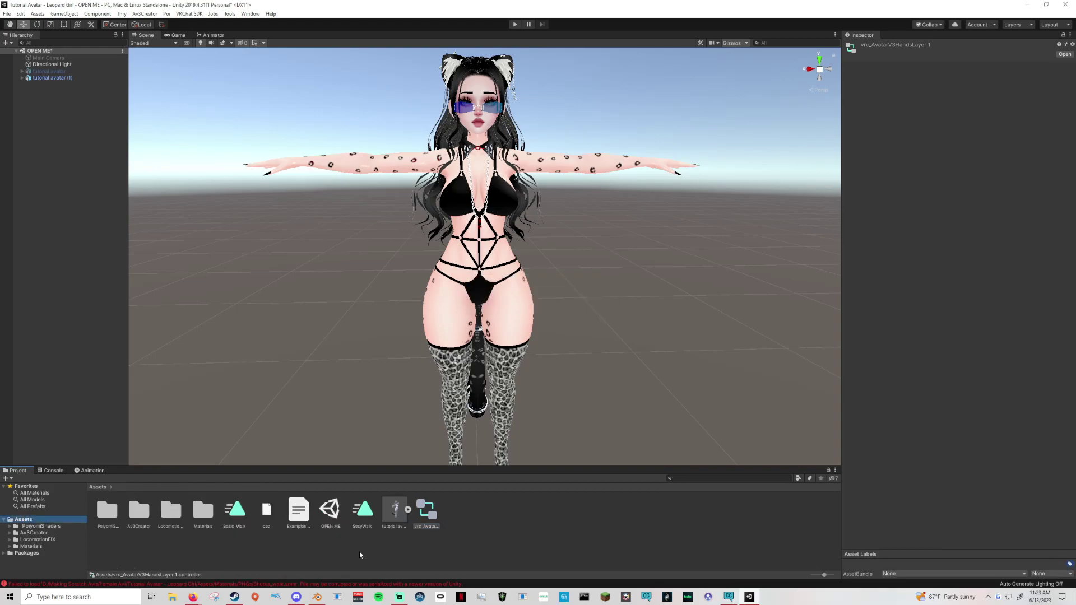
Step: Create a new folder named Animations inside the Assets folder
{"action": "right_click", "coordinate": [481, 524]}
{"action": "mouse_move", "coordinate": [527, 294]}
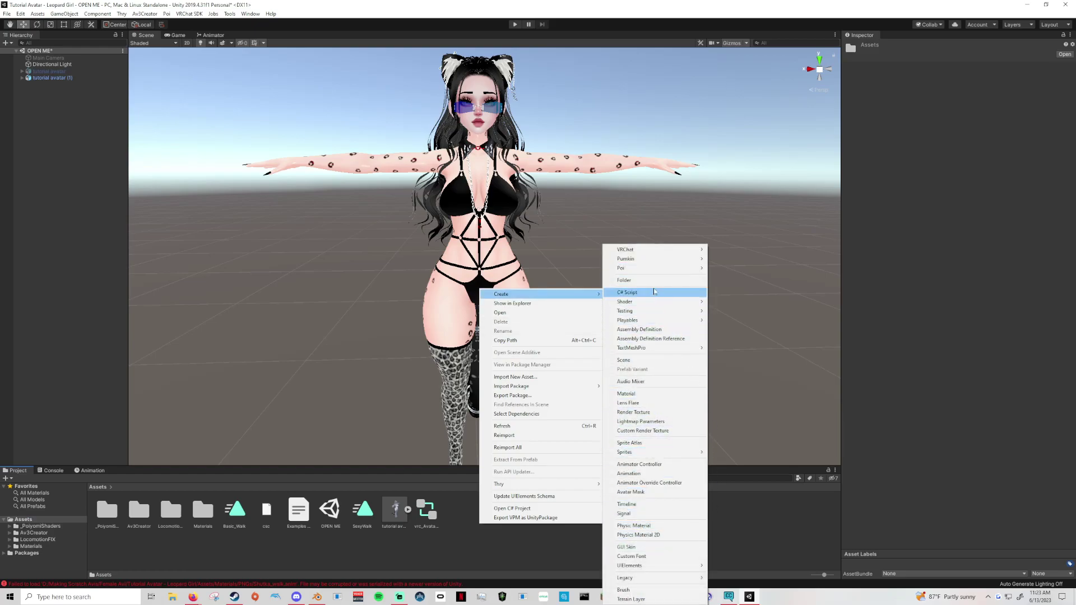
{"action": "left_click", "coordinate": [626, 280]}
{"action": "type", "text": "Animations"}
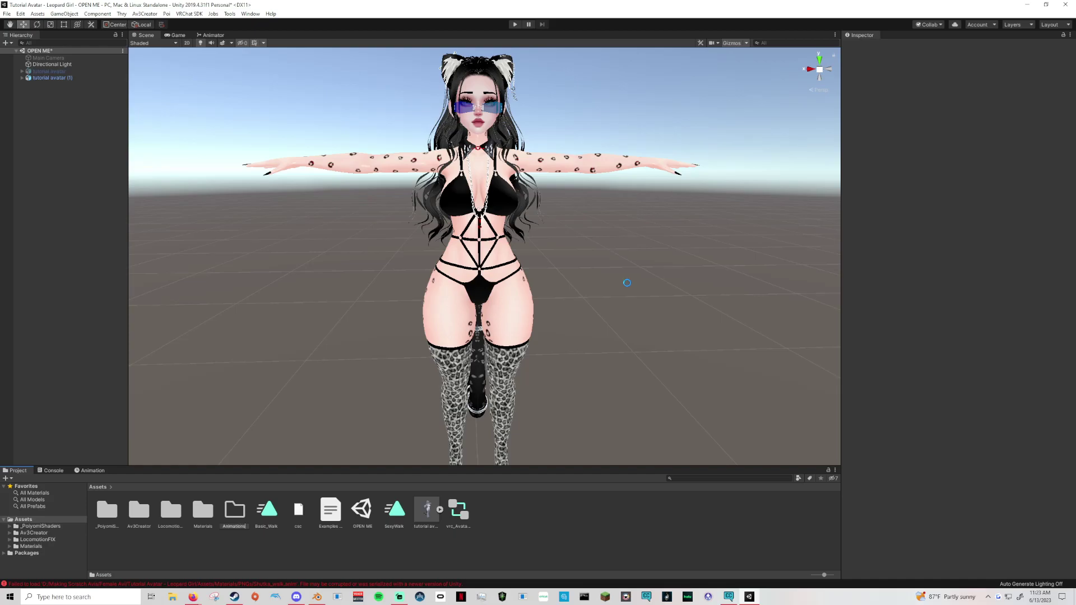
{"action": "key", "text": "Return"}
Step: Move the copied hands layer controller into the Animations folder and rename it FX
{"action": "left_click_drag", "start_coordinate": [459, 509], "coordinate": [139, 510]}
{"action": "double_click", "coordinate": [138, 510]}
{"action": "right_click", "coordinate": [100, 514]}
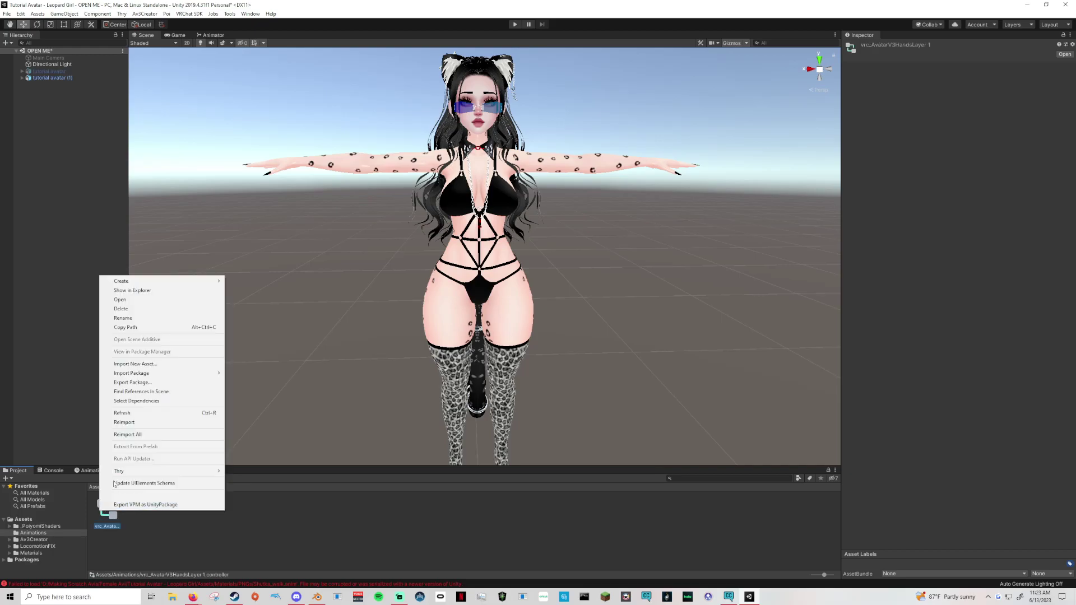
{"action": "left_click", "coordinate": [128, 318]}
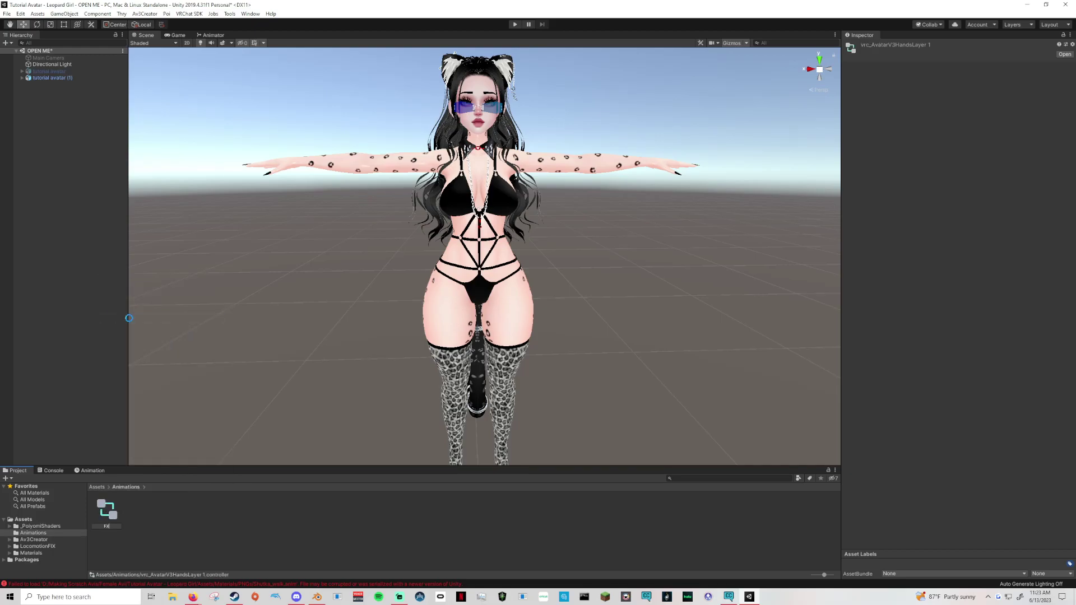
{"action": "type", "text": "X"}
{"action": "key", "text": "Return"}
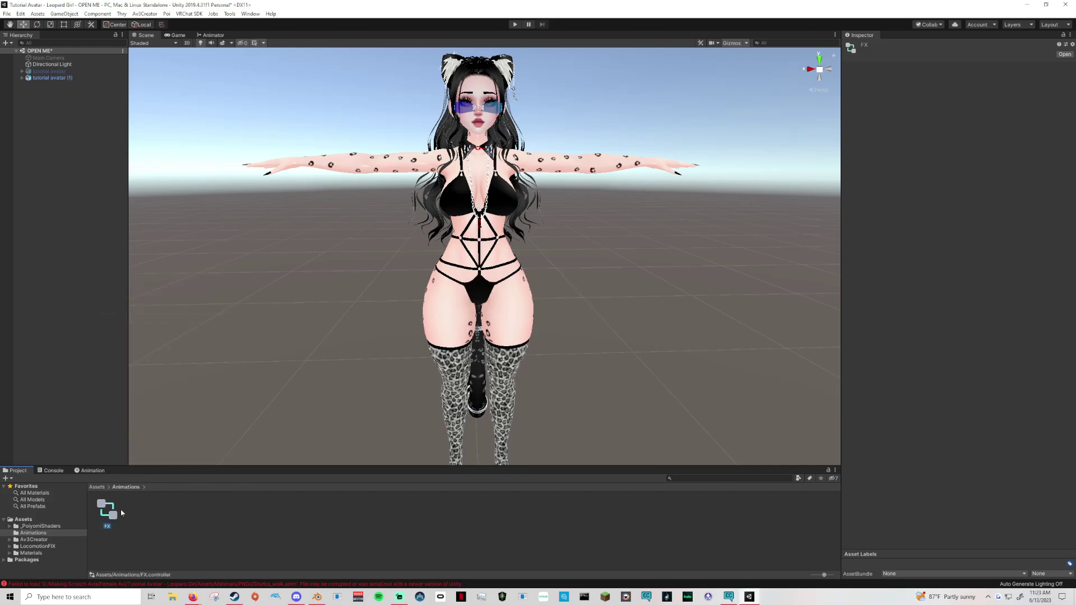
Step: Assign the FX controller to the Animator of tutorial avatar (1) and view its list of animation clips
{"action": "left_click", "coordinate": [55, 79]}
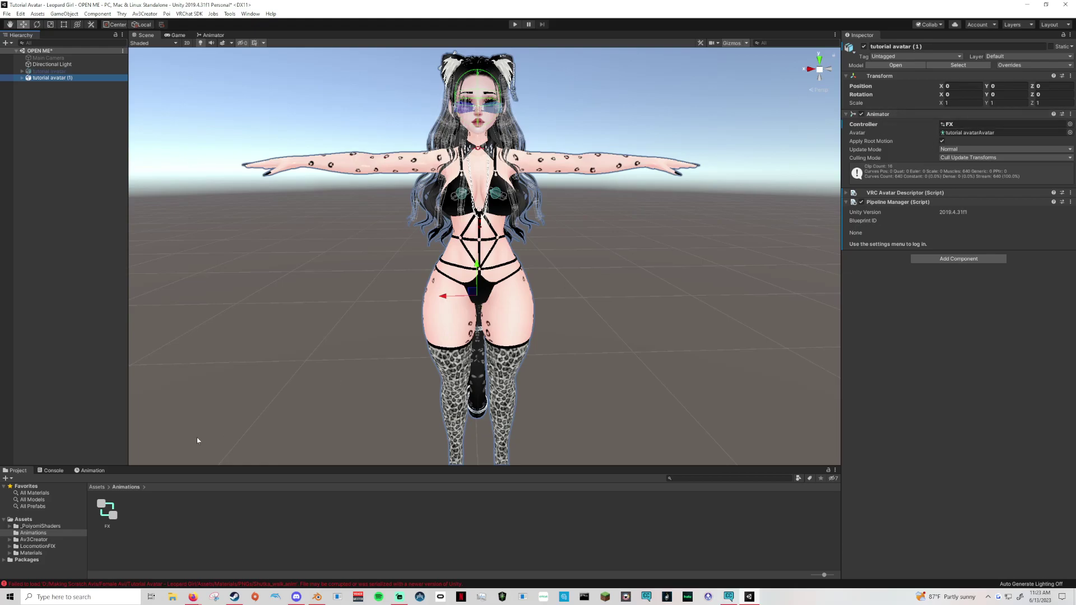
{"action": "key", "text": "ctrl+6"}
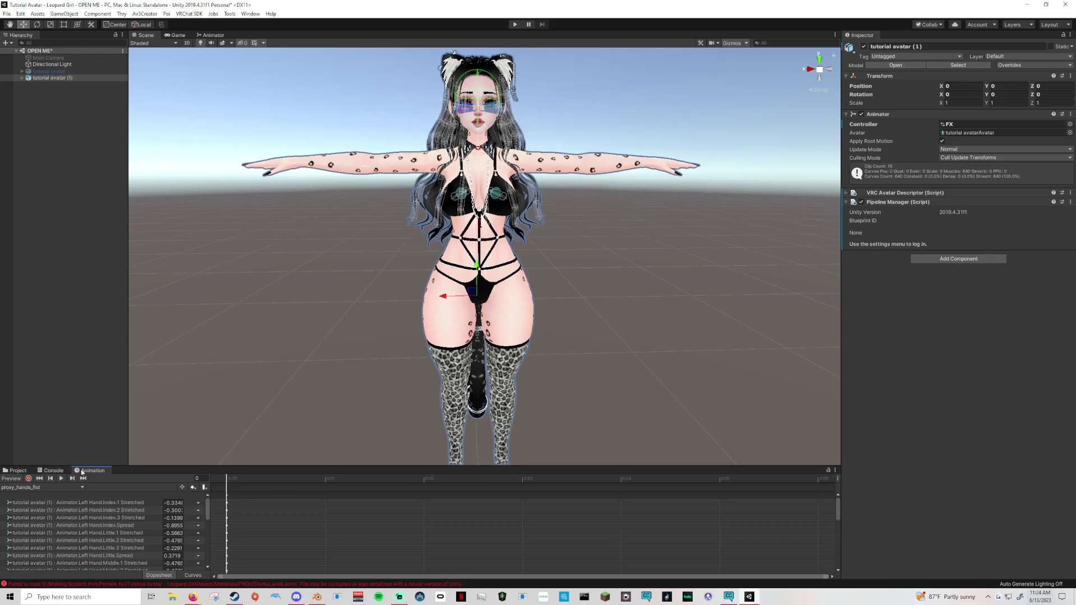
{"action": "left_click", "coordinate": [37, 488]}
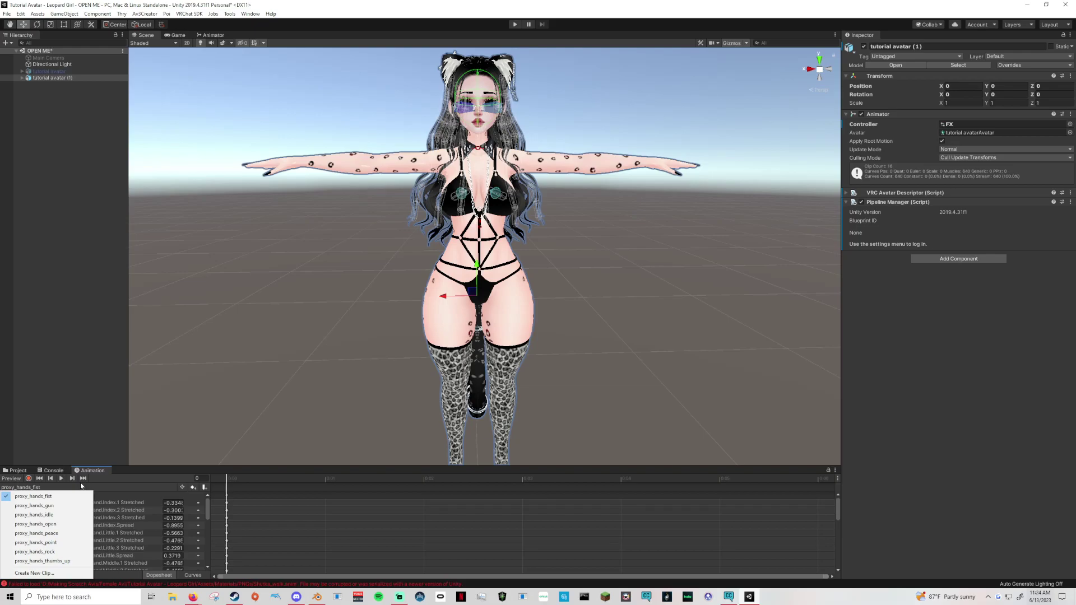
{"action": "left_click", "coordinate": [135, 484]}
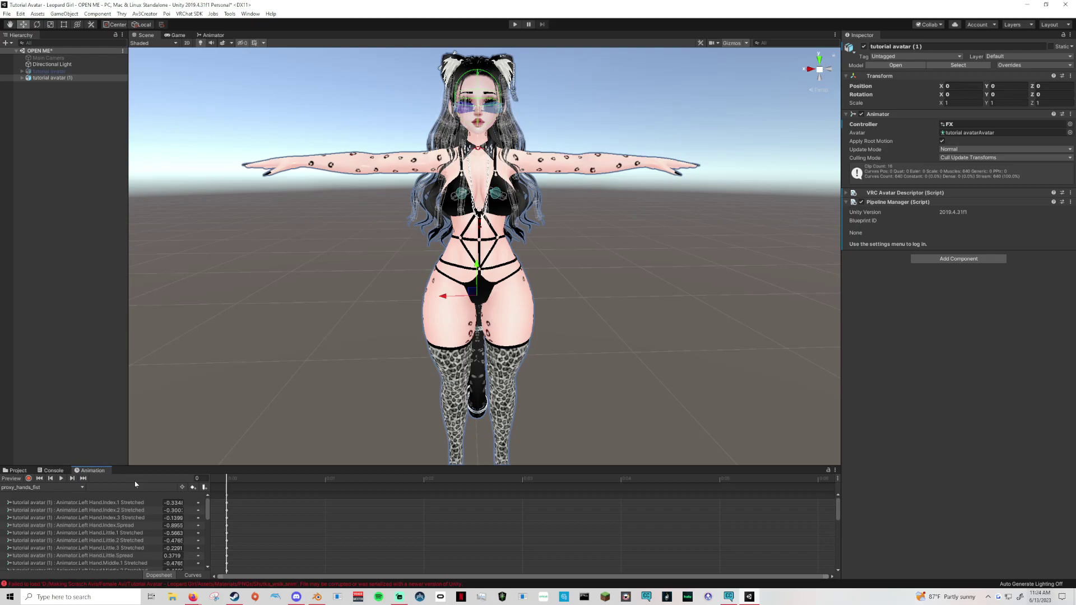
Step: Start a new animation clip and create a folder named Bool Toggles inside Animations for it
{"action": "left_click", "coordinate": [66, 488]}
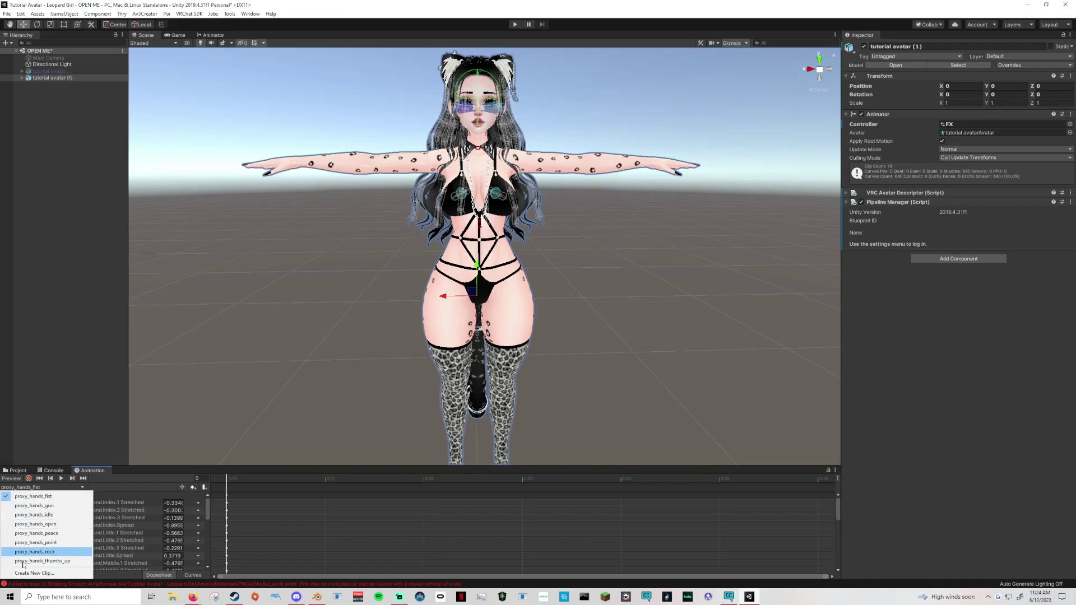
{"action": "left_click", "coordinate": [31, 574]}
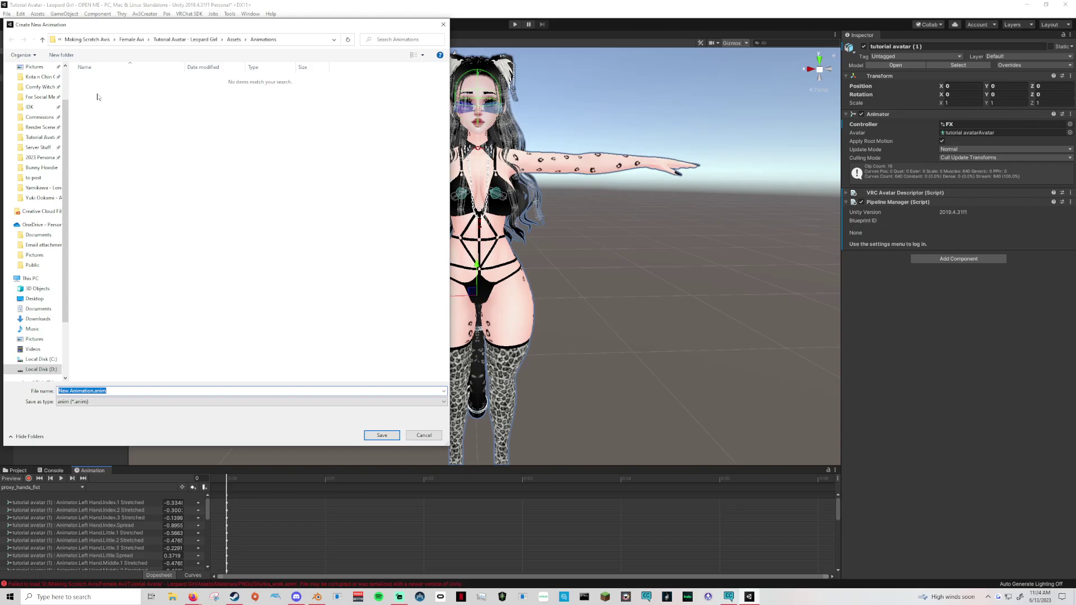
{"action": "right_click", "coordinate": [100, 96]}
{"action": "mouse_move", "coordinate": [84, 210]}
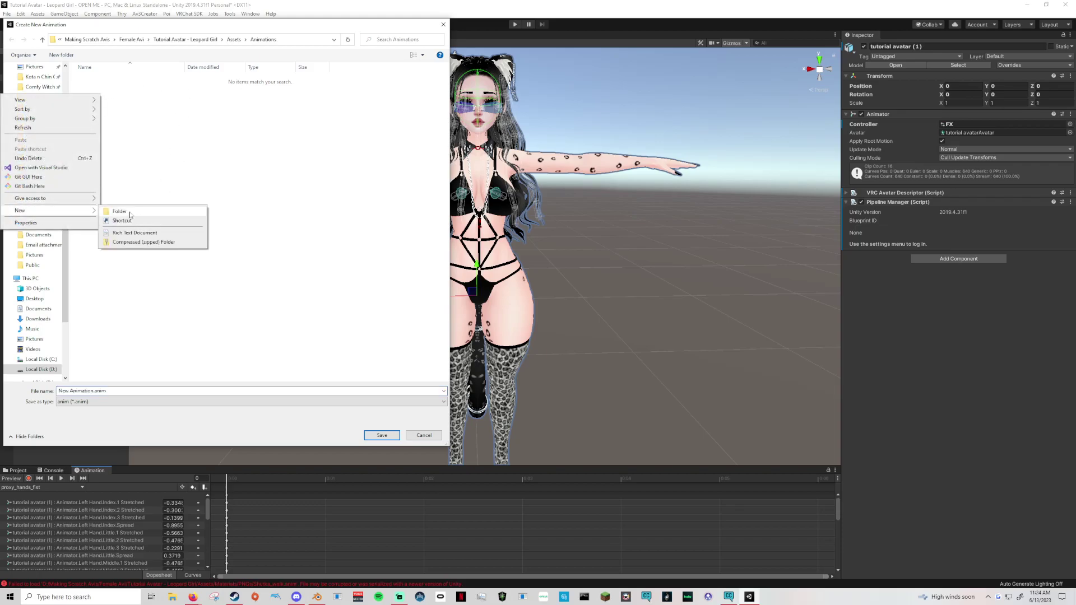
{"action": "left_click", "coordinate": [119, 211]}
{"action": "type", "text": "B"}
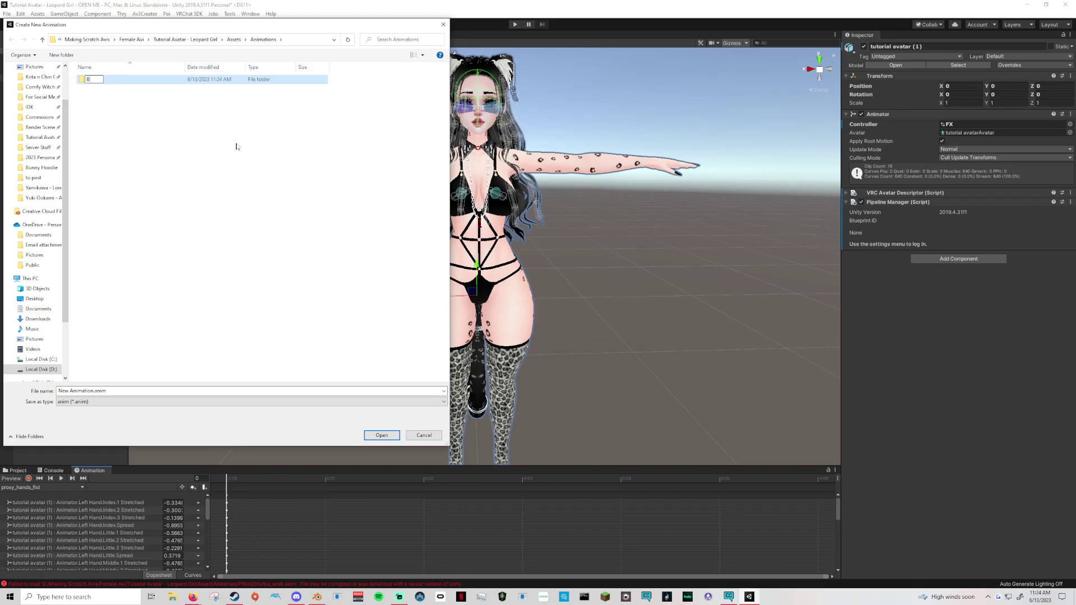
{"action": "type", "text": "ool Toggles"}
{"action": "key", "text": "Return"}
Step: Save the new animation clip as Glasses Off in the Bool Toggles folder
{"action": "double_click", "coordinate": [142, 81]}
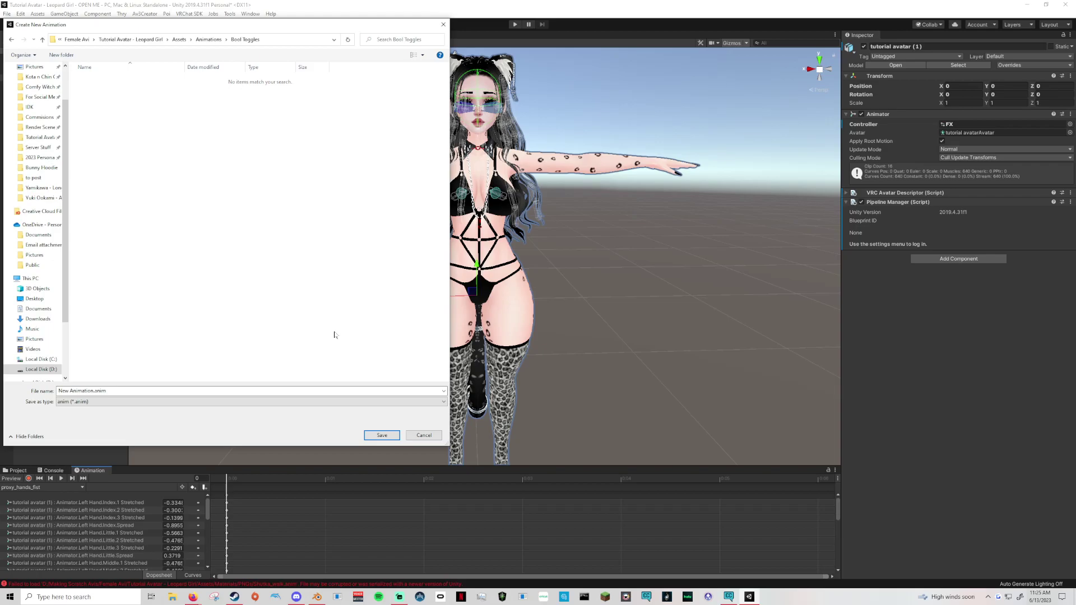
{"action": "left_click", "coordinate": [167, 389]}
{"action": "type", "text": "Glasses Off"}
{"action": "key", "text": "Return"}
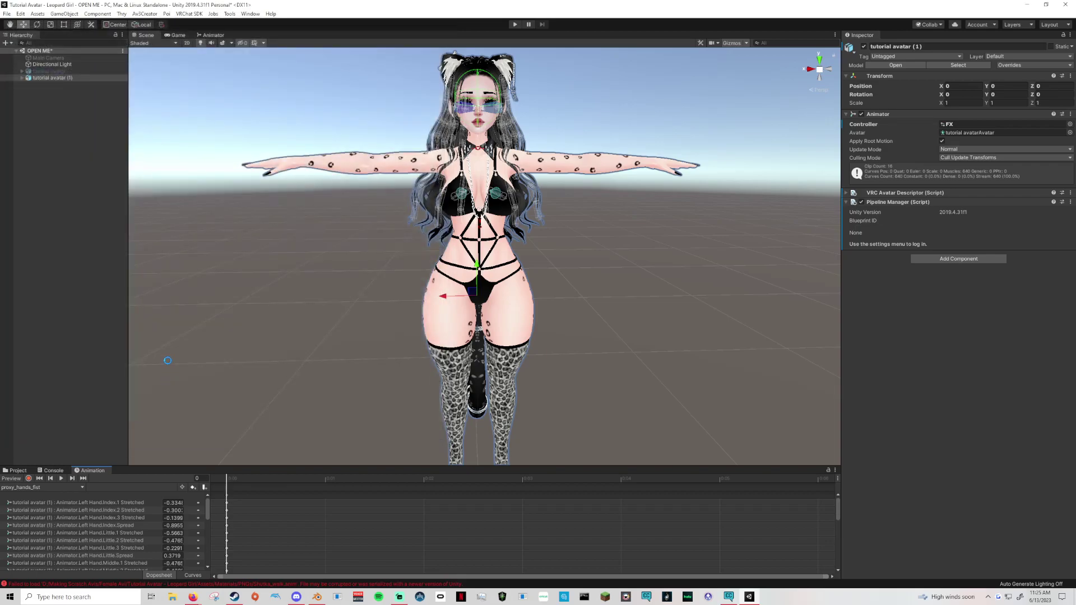
Step: Turn on the preview of the Glasses Off clip, examine the avatar's pose up close and deselect the avatar
{"action": "left_click", "coordinate": [11, 478]}
{"action": "key", "text": "q"}
{"action": "middle_click_drag", "start_coordinate": [572, 370], "coordinate": [571, 371]}
{"action": "right_click_drag", "start_coordinate": [330, 348], "coordinate": [392, 342]}
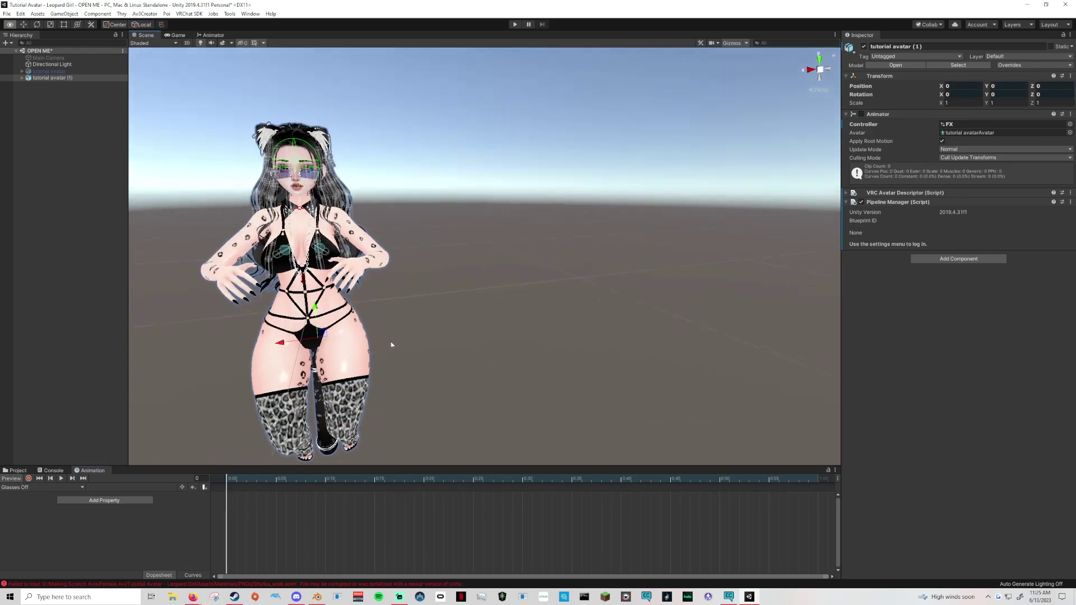
{"action": "middle_click_drag", "start_coordinate": [384, 343], "coordinate": [393, 344]}
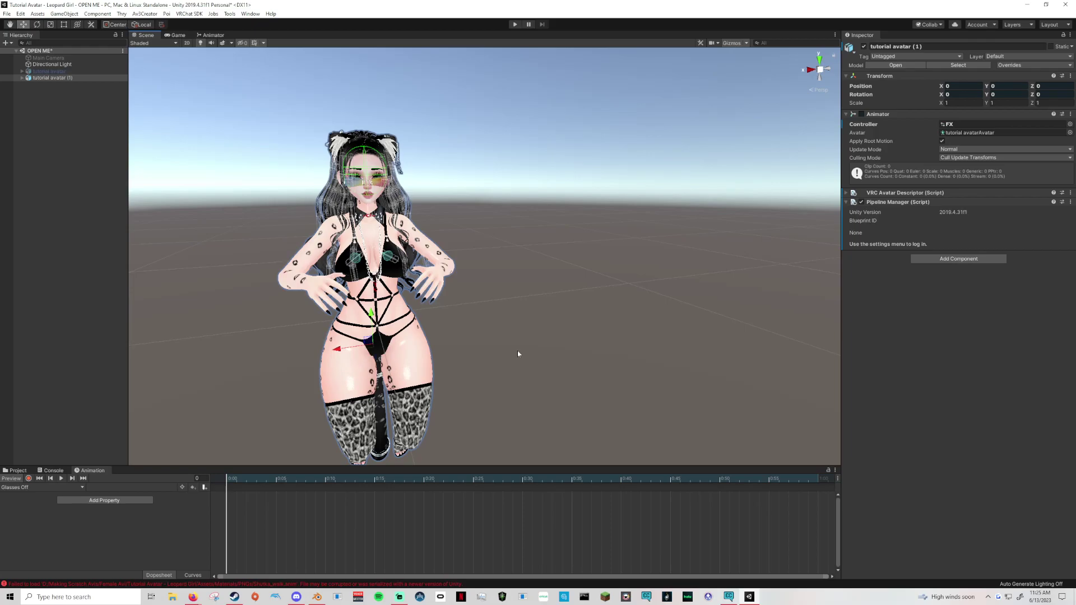
{"action": "right_click_drag", "start_coordinate": [557, 306], "coordinate": [582, 309]}
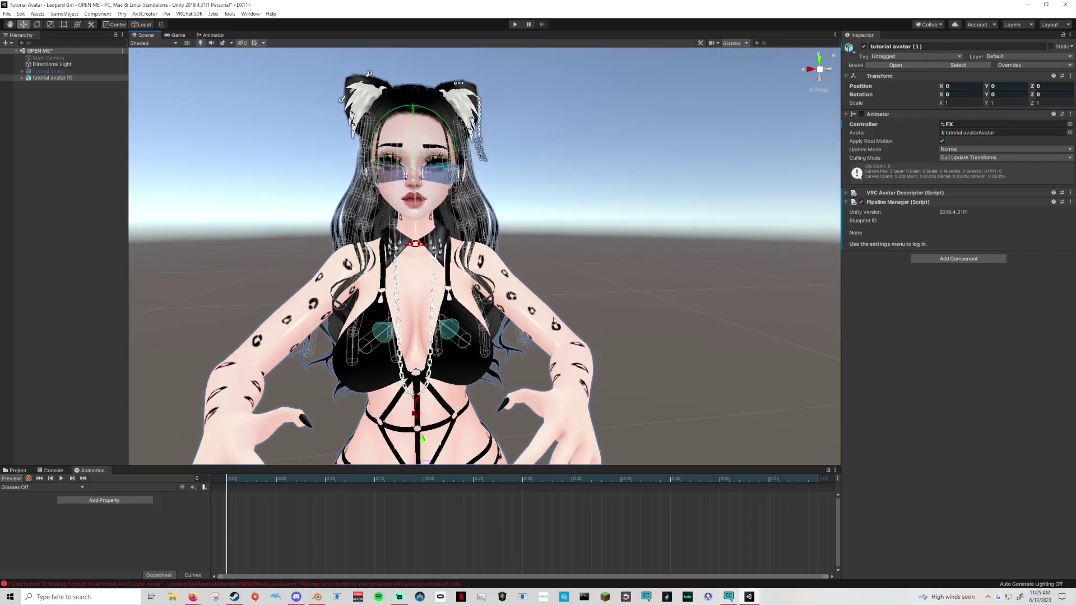
{"action": "left_click", "coordinate": [563, 202]}
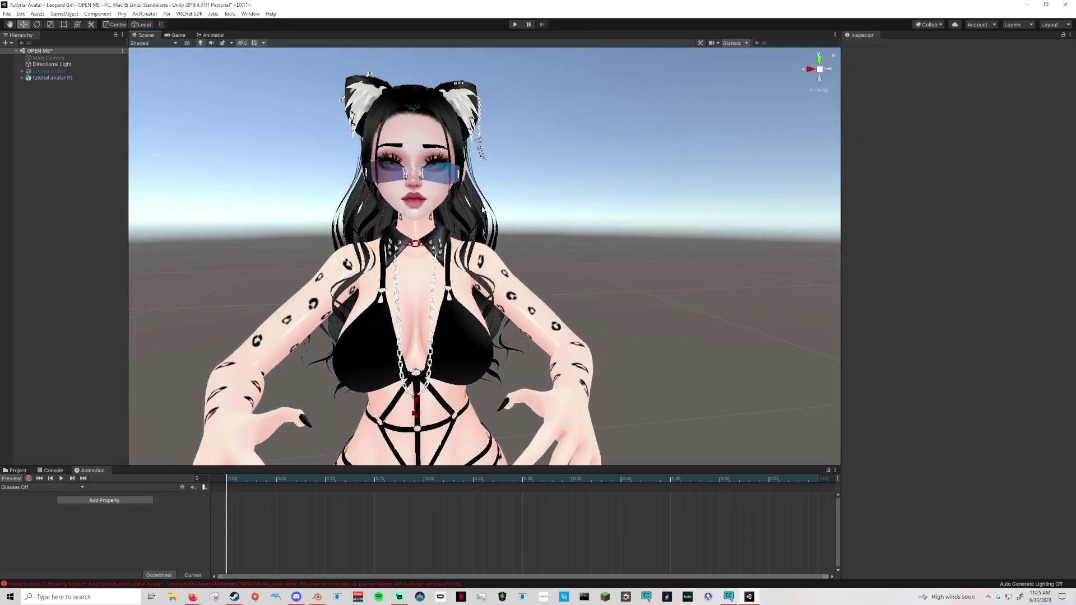
{"action": "scroll", "coordinate": [534, 218], "scroll_direction": "down", "scroll_amount": 2}
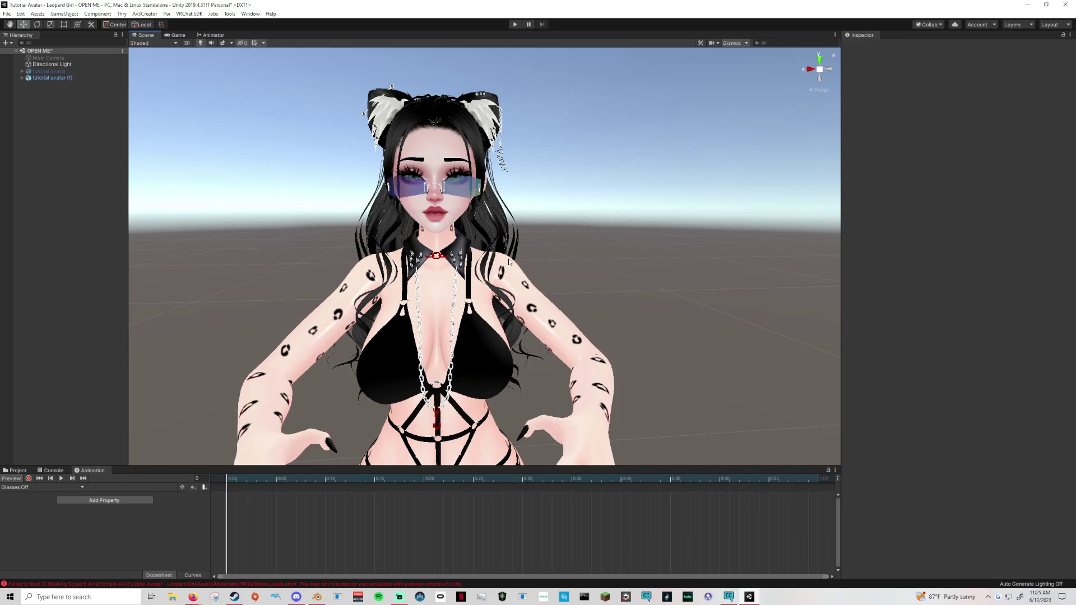
Step: Start recording the Glasses Off clip and key the Glasses object's active state at frame 0 by switching it off and back on
{"action": "left_click", "coordinate": [29, 479]}
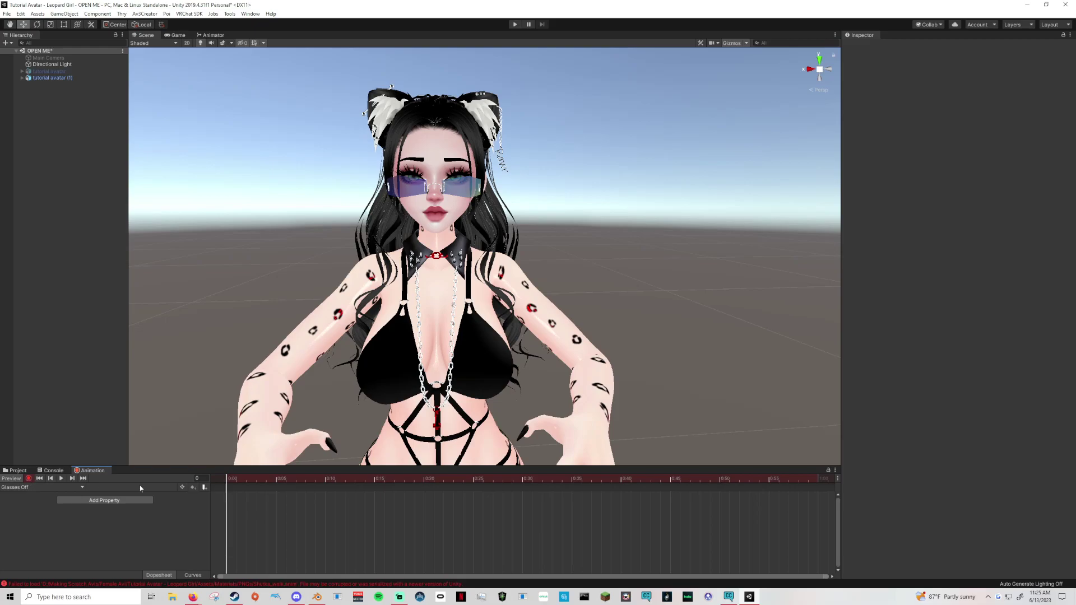
{"action": "left_click", "coordinate": [415, 195]}
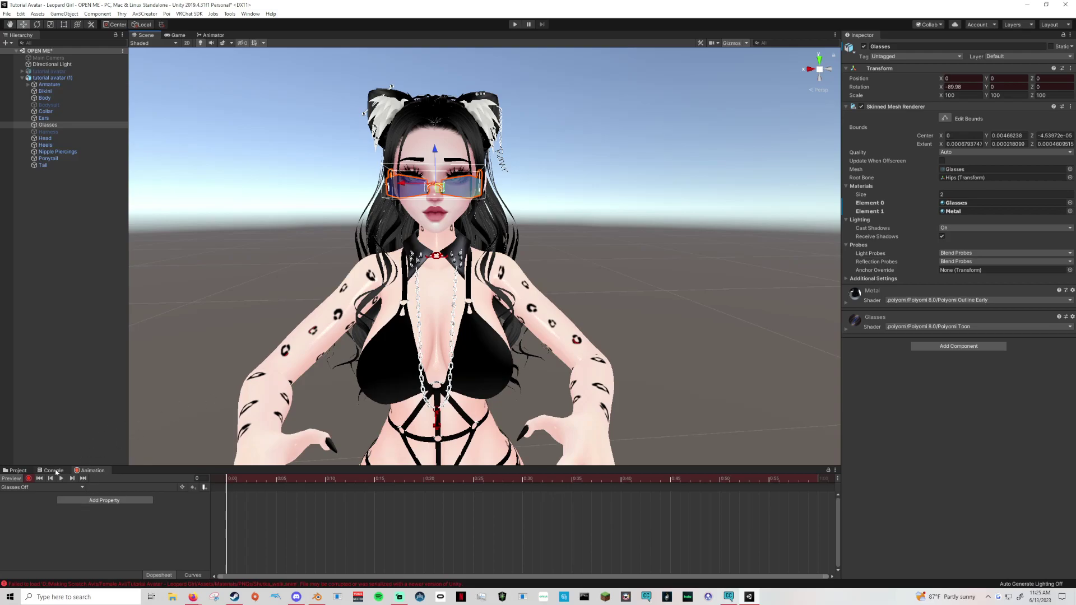
{"action": "left_click", "coordinate": [864, 46]}
{"action": "left_click", "coordinate": [864, 47]}
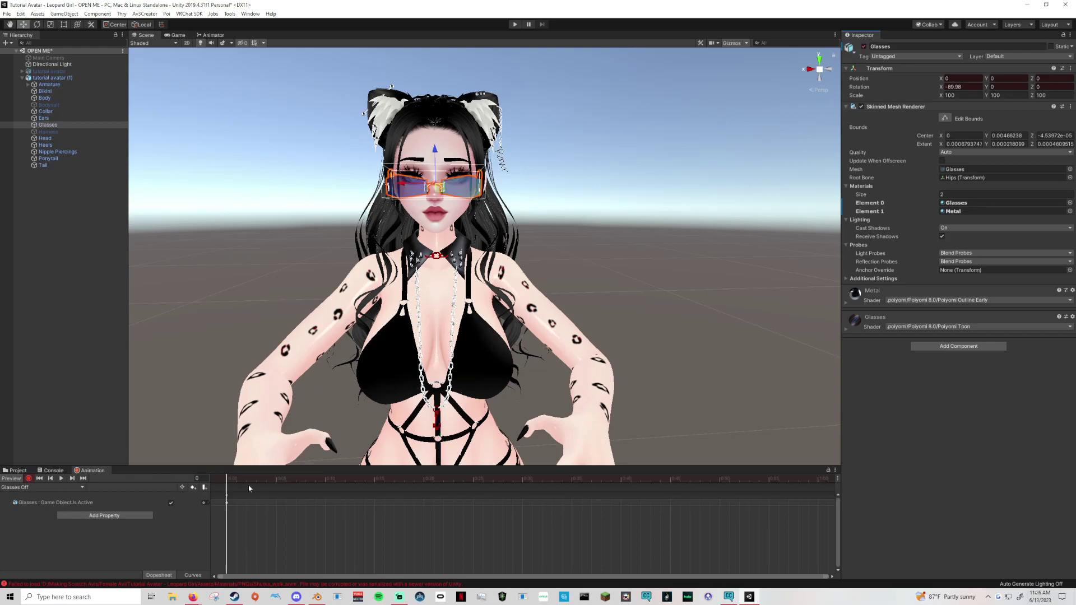
Step: Copy the Glasses active-state keyframe from frame 0 to frame 1 in the Glasses Off clip, leaving the object on at frame 0
{"action": "left_click", "coordinate": [171, 504]}
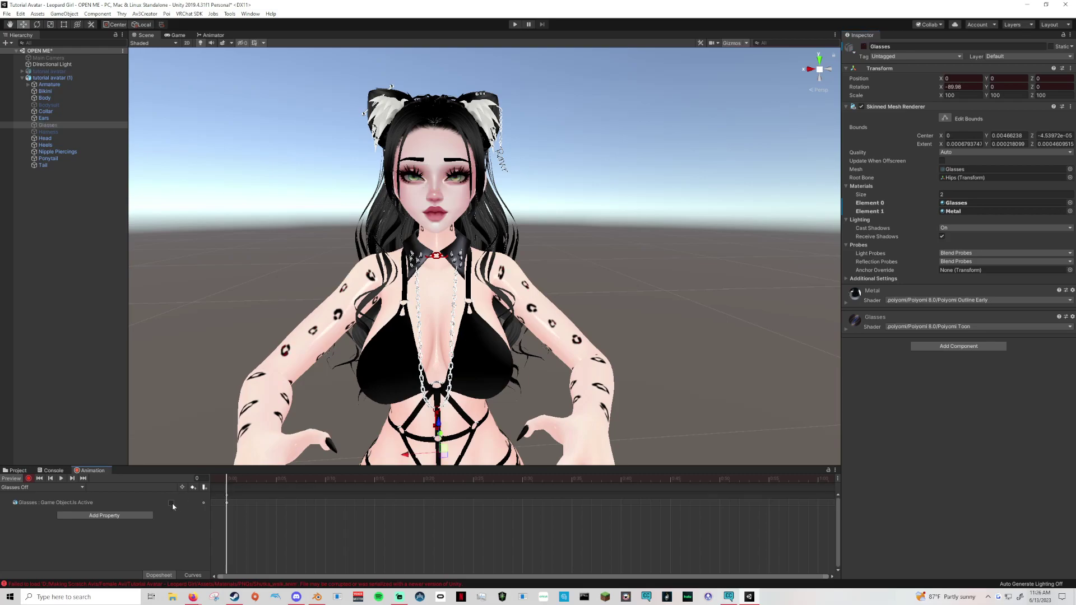
{"action": "left_click", "coordinate": [172, 504]}
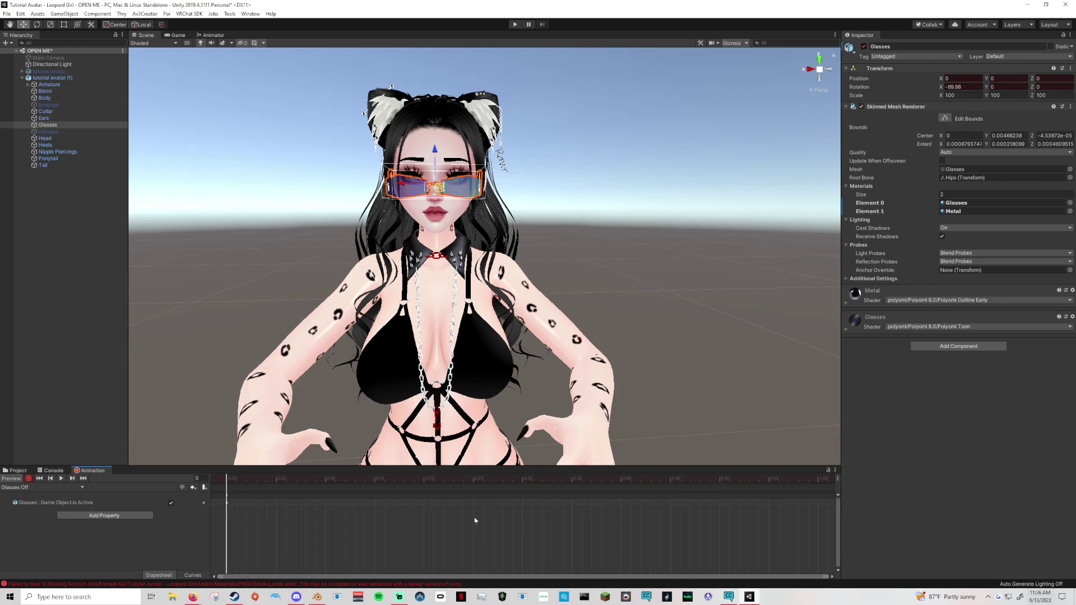
{"action": "scroll", "coordinate": [475, 519], "scroll_direction": "down", "scroll_amount": 3}
{"action": "left_click", "coordinate": [227, 495]}
{"action": "left_click", "coordinate": [227, 503]}
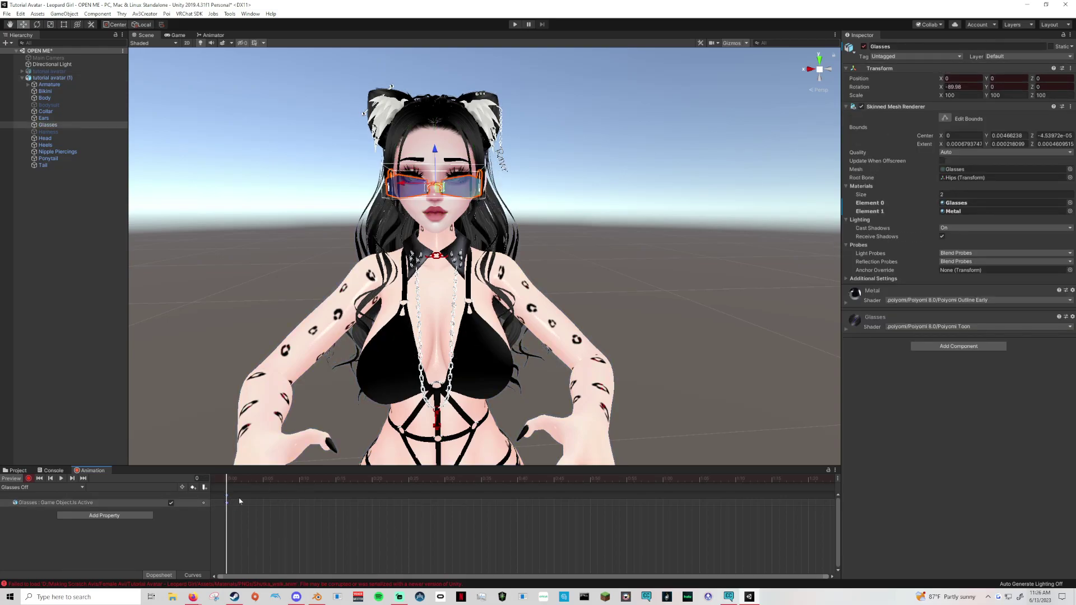
{"action": "left_click", "coordinate": [234, 479]}
{"action": "key", "text": "ctrl+v"}
{"action": "scroll", "coordinate": [241, 486], "scroll_direction": "up", "scroll_amount": 3}
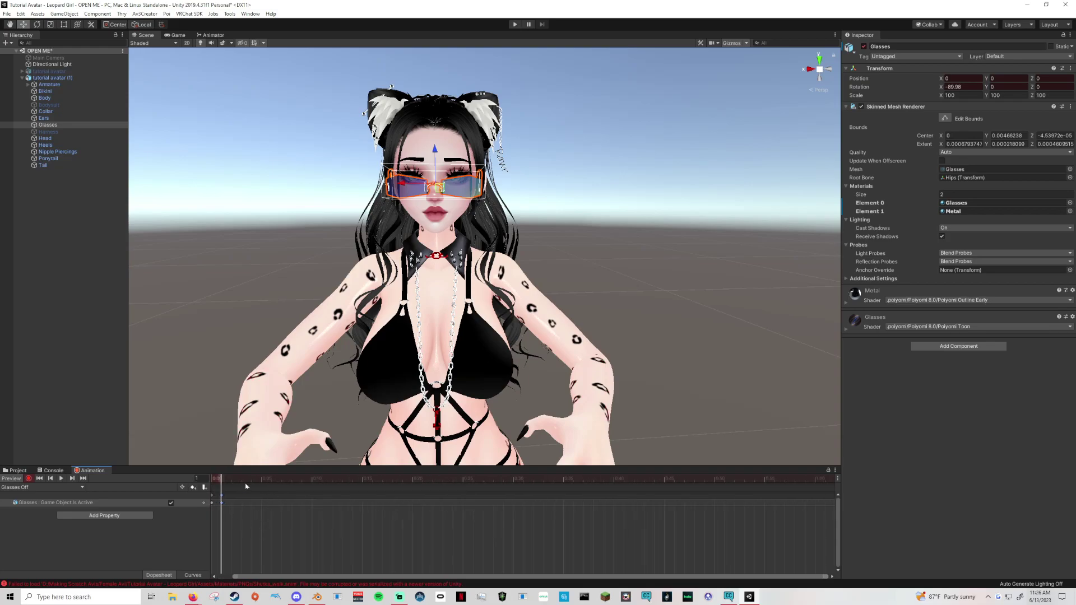
Step: Key the Glasses object as inactive at frame 1 of the Glasses Off clip and return to frame 0
{"action": "left_click_drag", "start_coordinate": [269, 576], "coordinate": [254, 576]}
{"action": "mouse_move", "coordinate": [232, 488]}
{"action": "left_mouse_down"}
{"action": "mouse_move", "coordinate": [222, 485]}
{"action": "mouse_move", "coordinate": [237, 488]}
{"action": "left_mouse_up"}
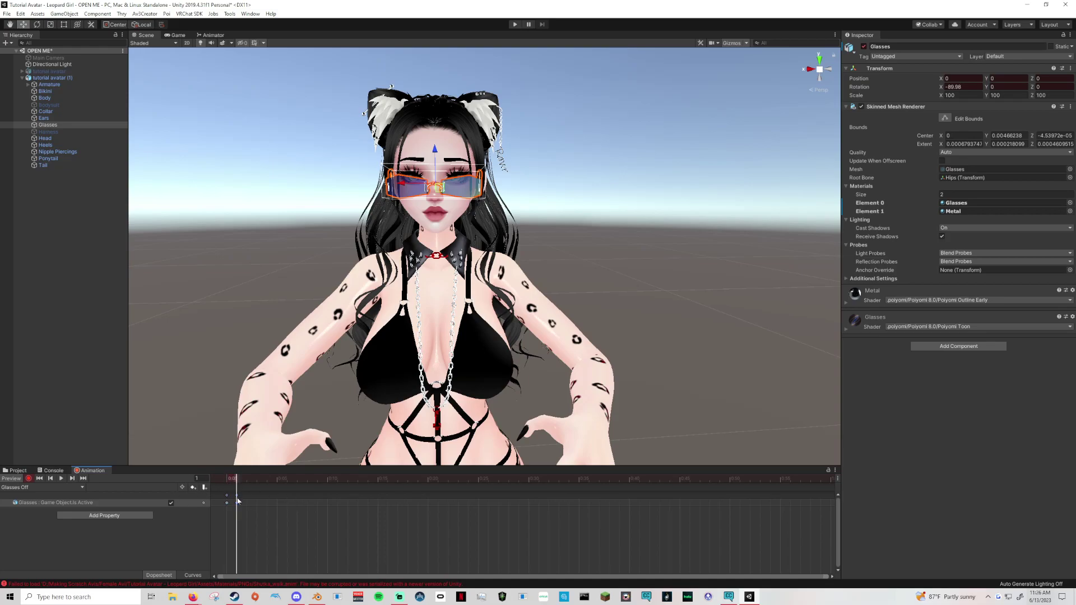
{"action": "left_click", "coordinate": [171, 503]}
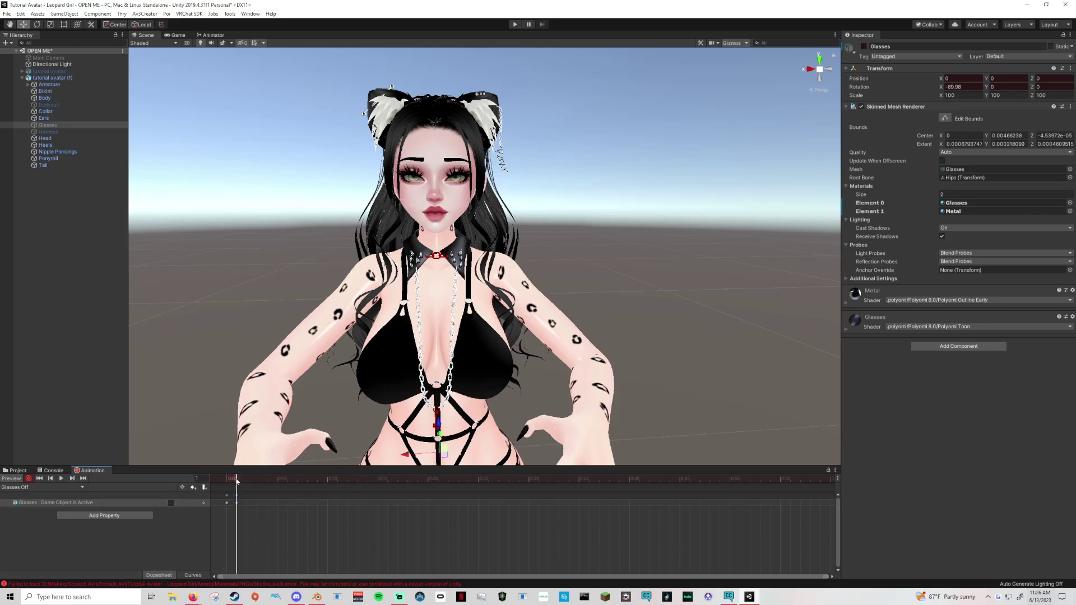
{"action": "left_click_drag", "start_coordinate": [237, 481], "coordinate": [227, 481]}
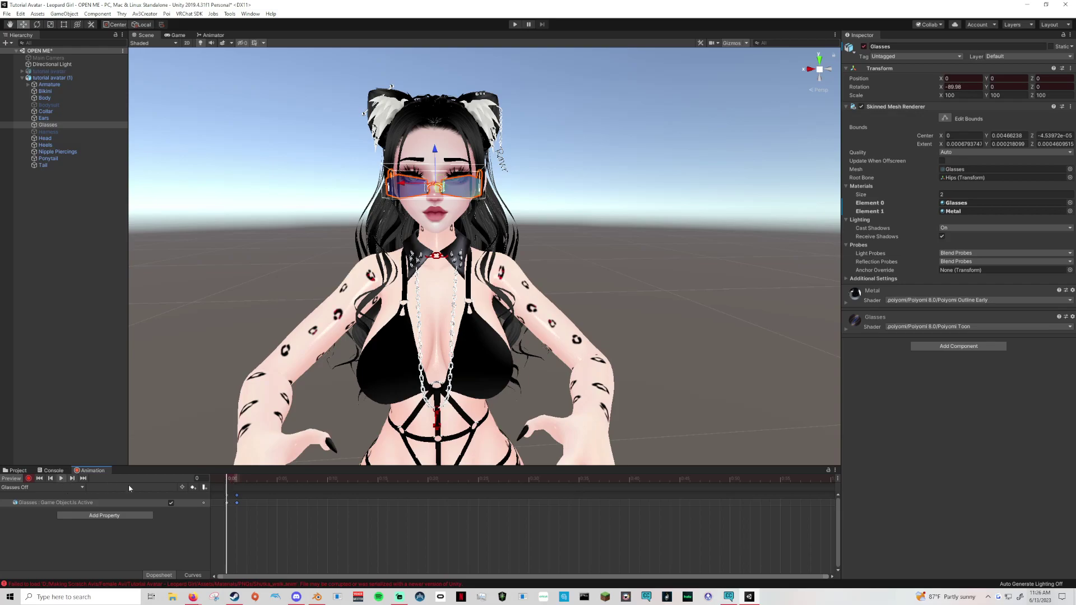
Step: Scrub between frames 0 and 1 to check the Glasses Off clip, and stop recording
{"action": "left_click", "coordinate": [237, 480]}
{"action": "left_click_drag", "start_coordinate": [238, 480], "coordinate": [228, 480]}
{"action": "left_click_drag", "start_coordinate": [234, 479], "coordinate": [237, 478]}
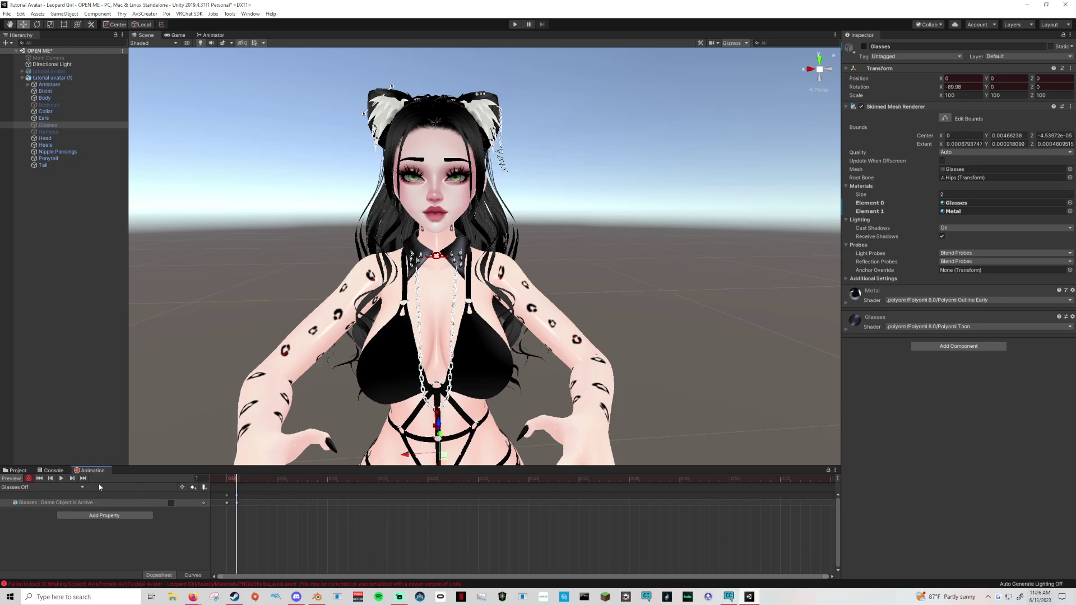
{"action": "left_click", "coordinate": [28, 478]}
Step: Create a new clip named Glasses On in the Bool Toggles folder and key the Glasses object's active state at frame 0
{"action": "left_click", "coordinate": [49, 487]}
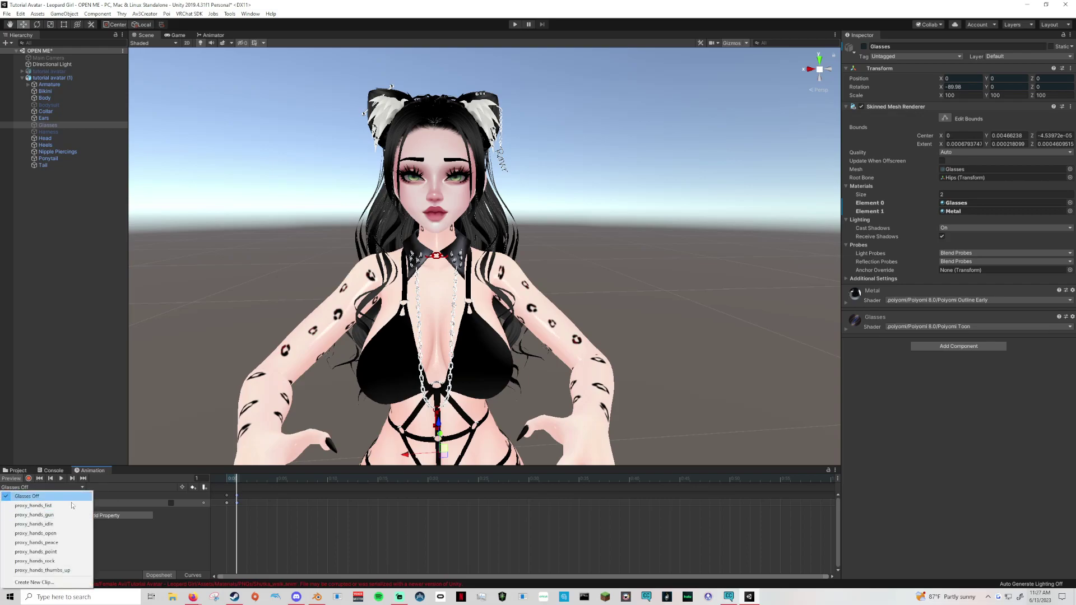
{"action": "left_click", "coordinate": [36, 583]}
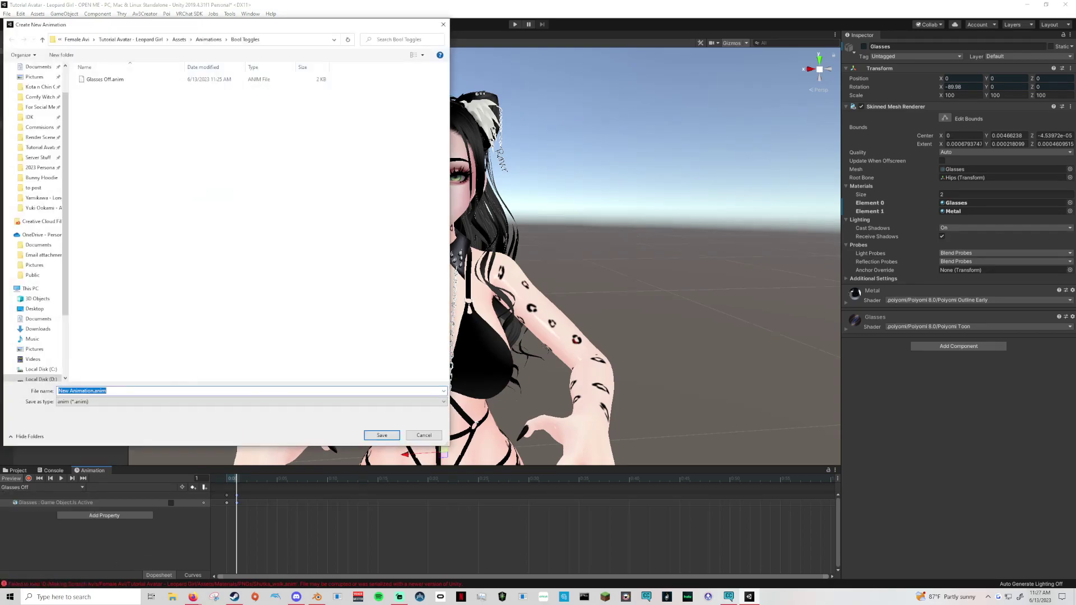
{"action": "type", "text": "Glasses On"}
{"action": "key", "text": "Return"}
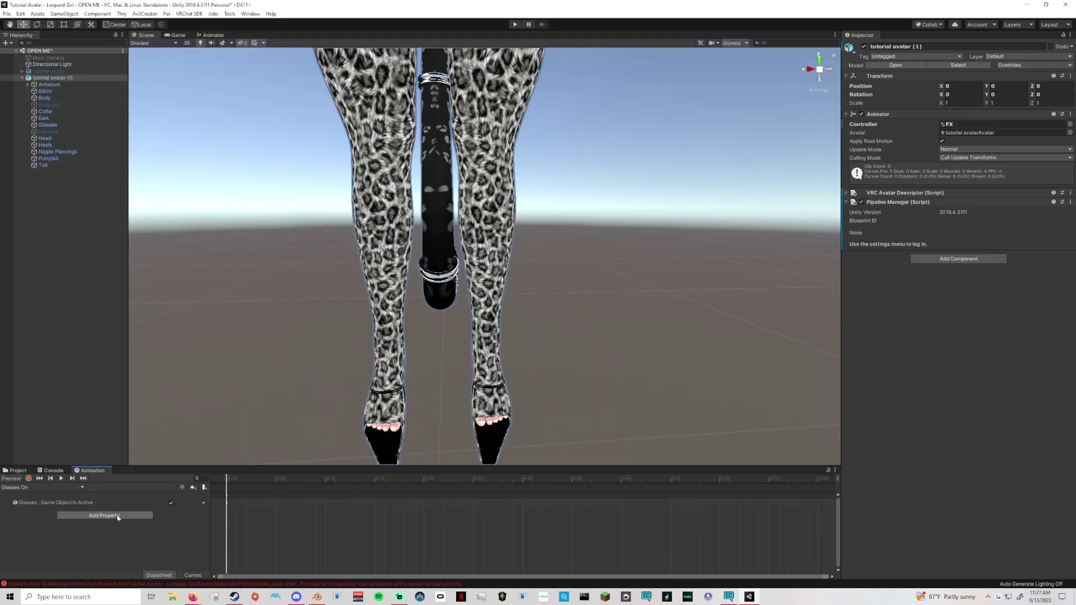
Step: Turn on the preview of the Glasses On clip and copy the Glasses active-state keyframe from frame 0 to frame 1
{"action": "left_click", "coordinate": [20, 479]}
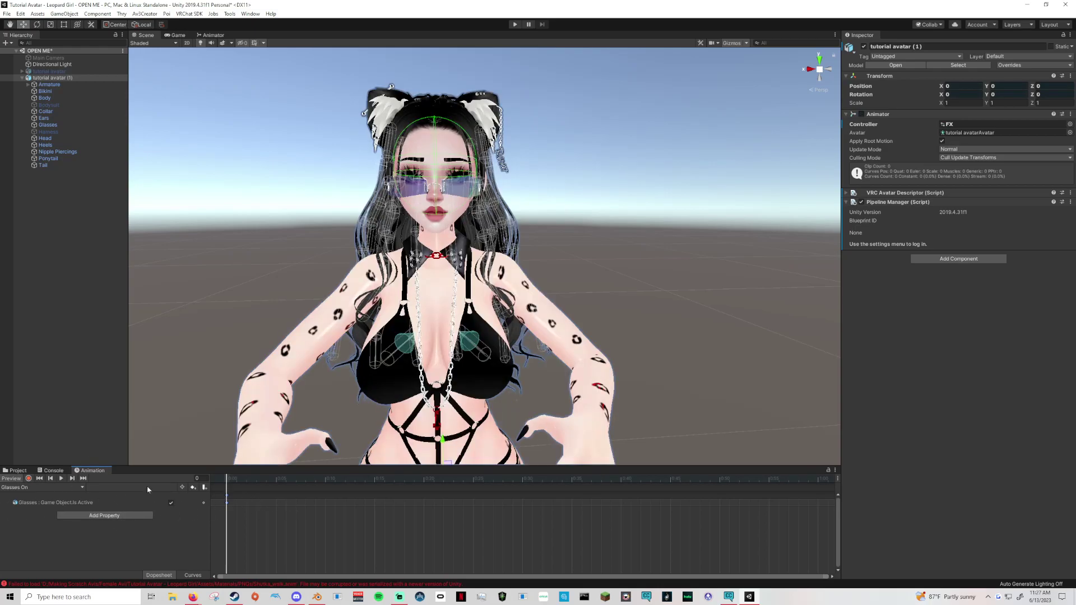
{"action": "left_click", "coordinate": [227, 503]}
{"action": "left_click", "coordinate": [239, 483]}
{"action": "key", "text": "ctrl+v"}
{"action": "left_click", "coordinate": [227, 481]}
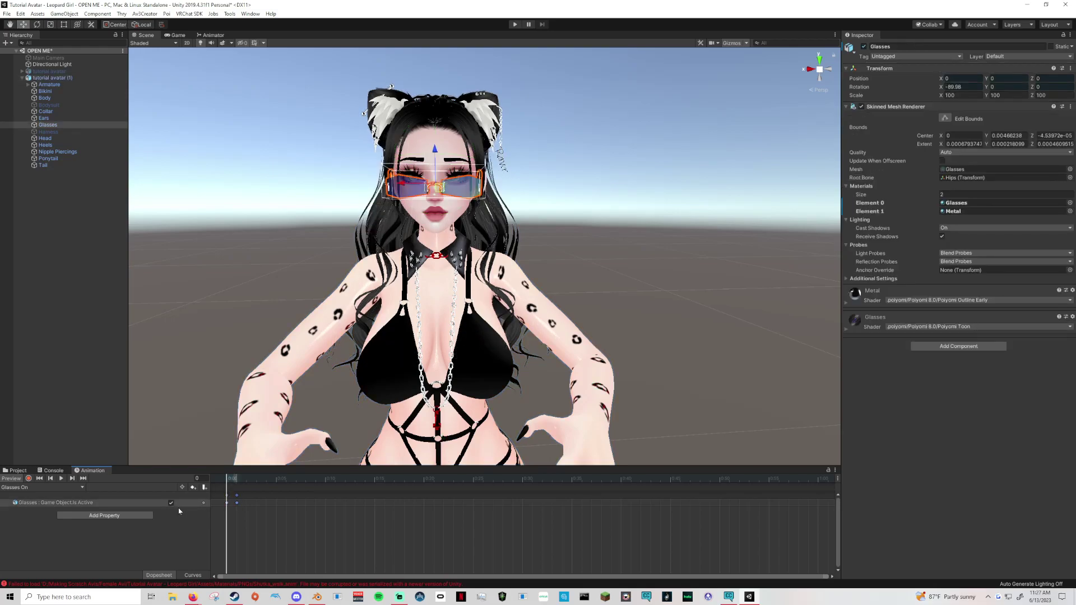
Step: Key the Glasses object as inactive at frame 0 of the Glasses On clip and scrub between both keyframes
{"action": "left_click", "coordinate": [170, 503]}
{"action": "left_click", "coordinate": [240, 481]}
{"action": "left_click_drag", "start_coordinate": [240, 480], "coordinate": [229, 484]}
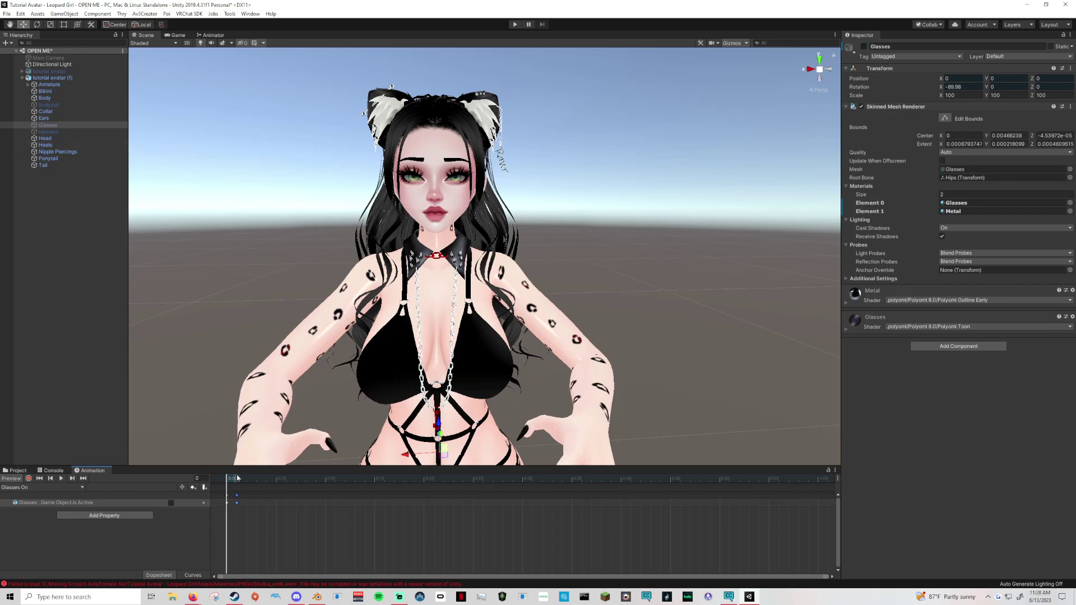
Step: Select the tutorial avatar (1) object and open its FX controller in the Animator
{"action": "left_click", "coordinate": [18, 471]}
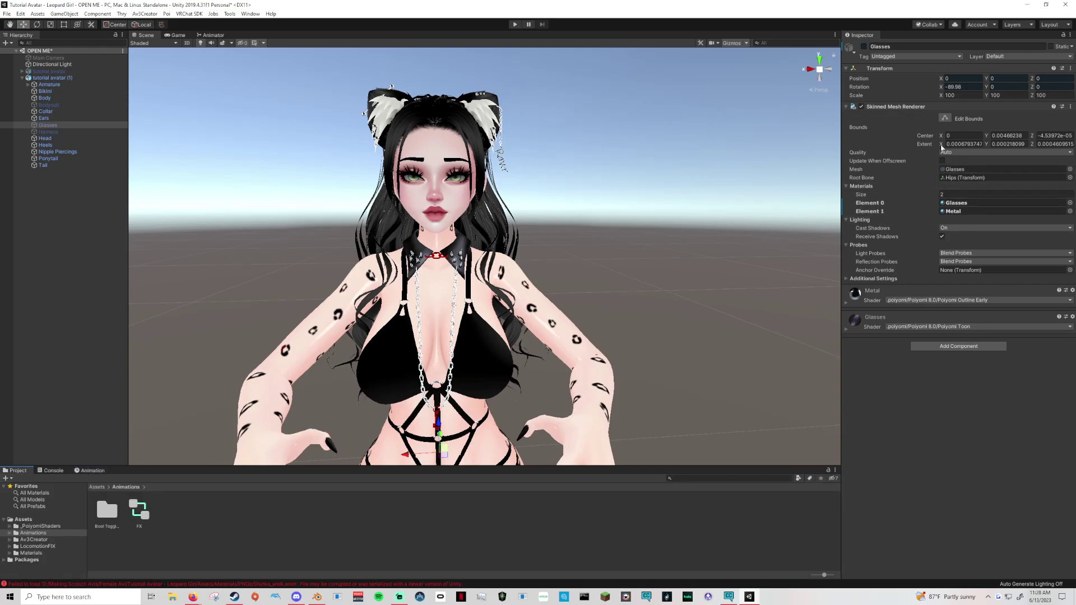
{"action": "left_click", "coordinate": [51, 78]}
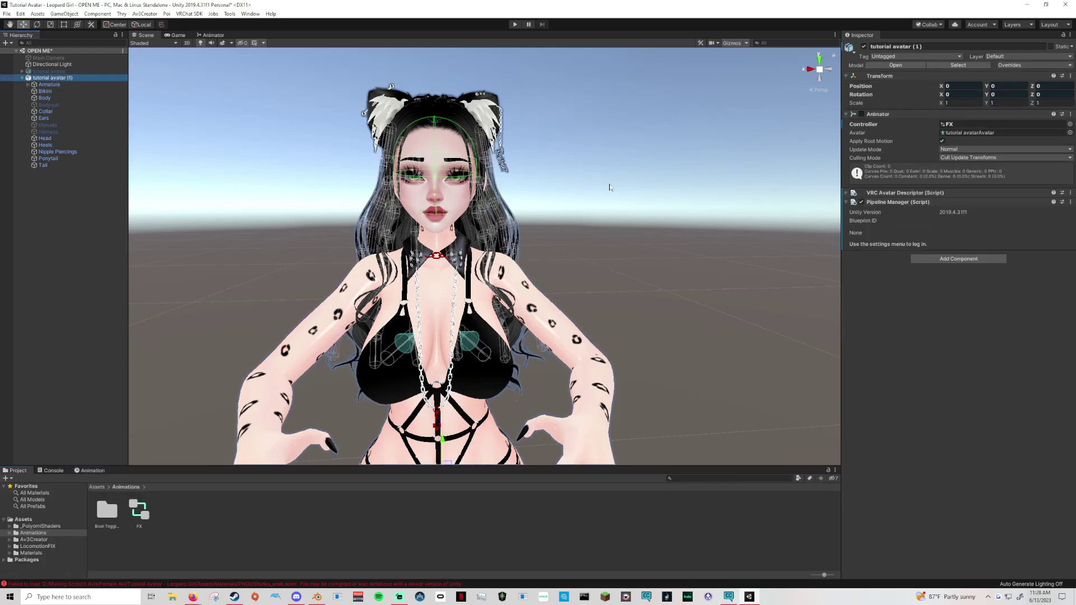
{"action": "double_click", "coordinate": [951, 125]}
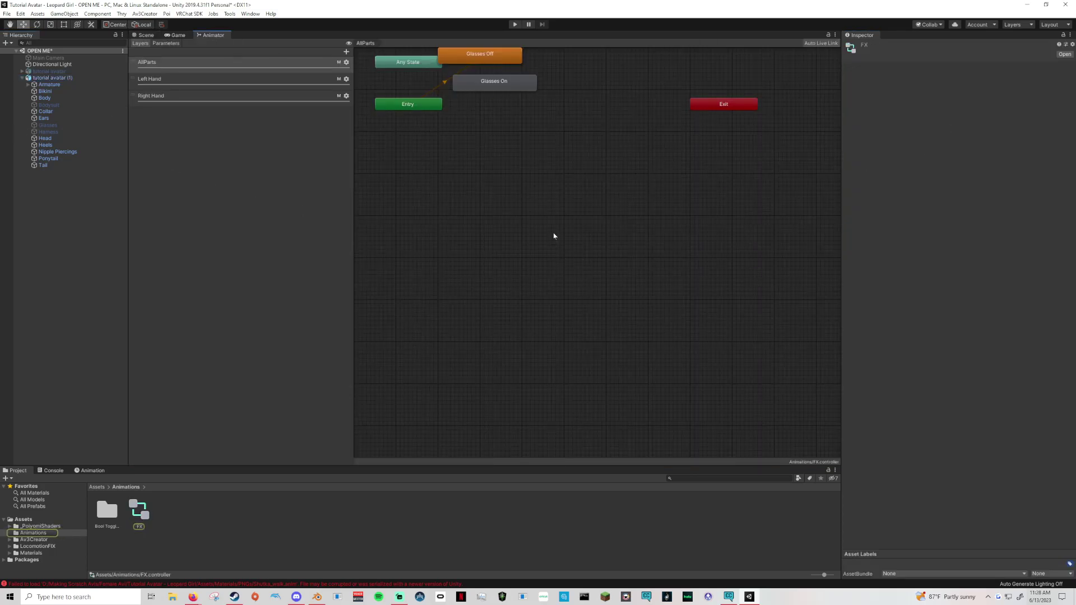
Step: Delete the Glasses Off and Glasses On states from the AllParts layer
{"action": "scroll", "coordinate": [541, 202], "scroll_direction": "down", "scroll_amount": 3}
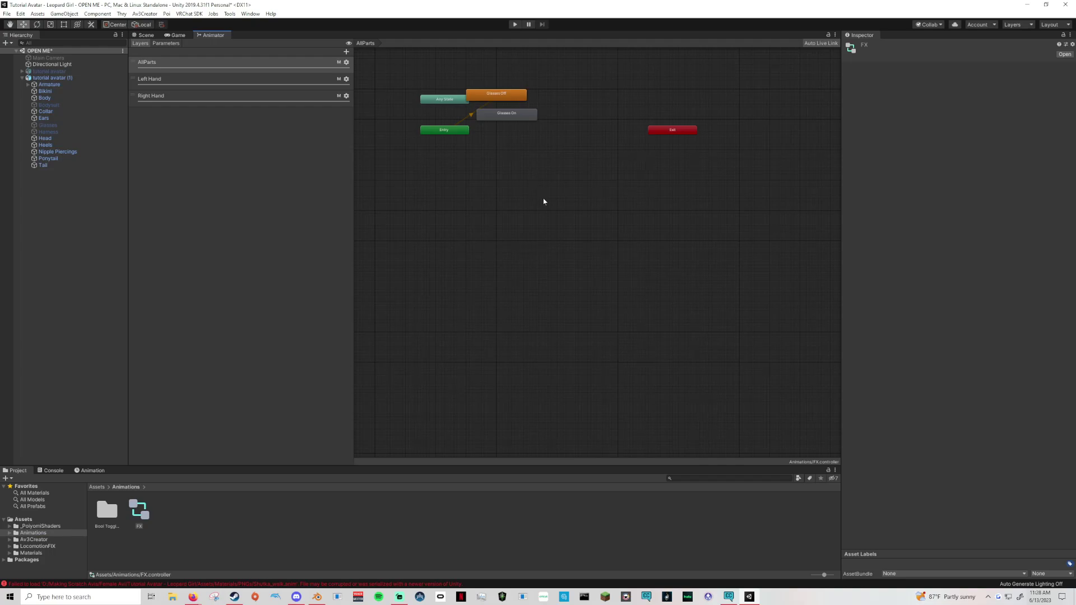
{"action": "middle_click_drag", "start_coordinate": [541, 207], "coordinate": [618, 336]}
{"action": "scroll", "coordinate": [525, 335], "scroll_direction": "up", "scroll_amount": 3}
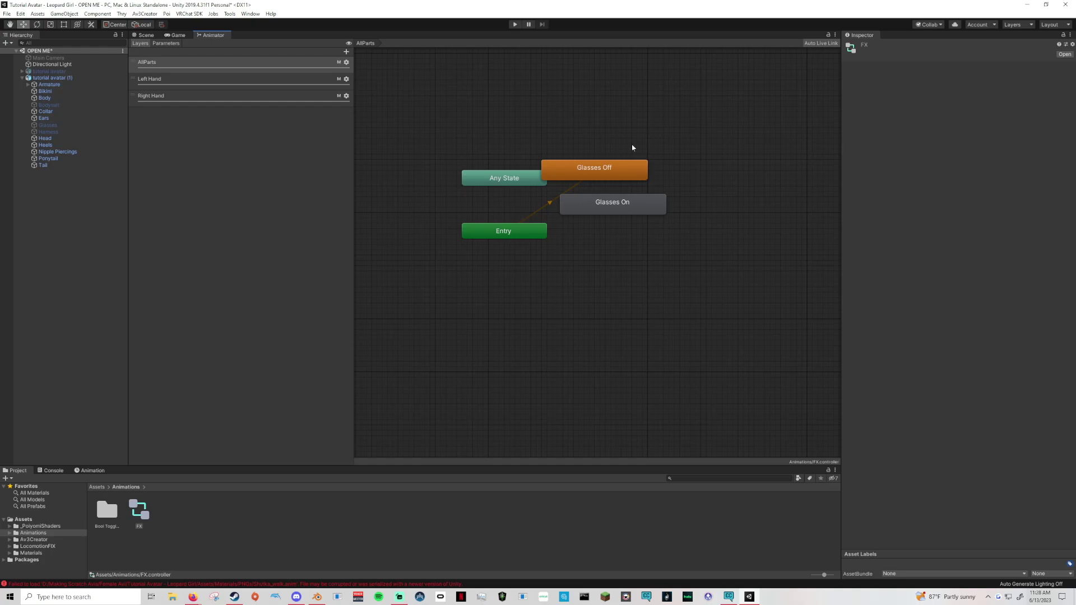
{"action": "left_click_drag", "start_coordinate": [676, 271], "coordinate": [607, 119]}
{"action": "key", "text": "Delete"}
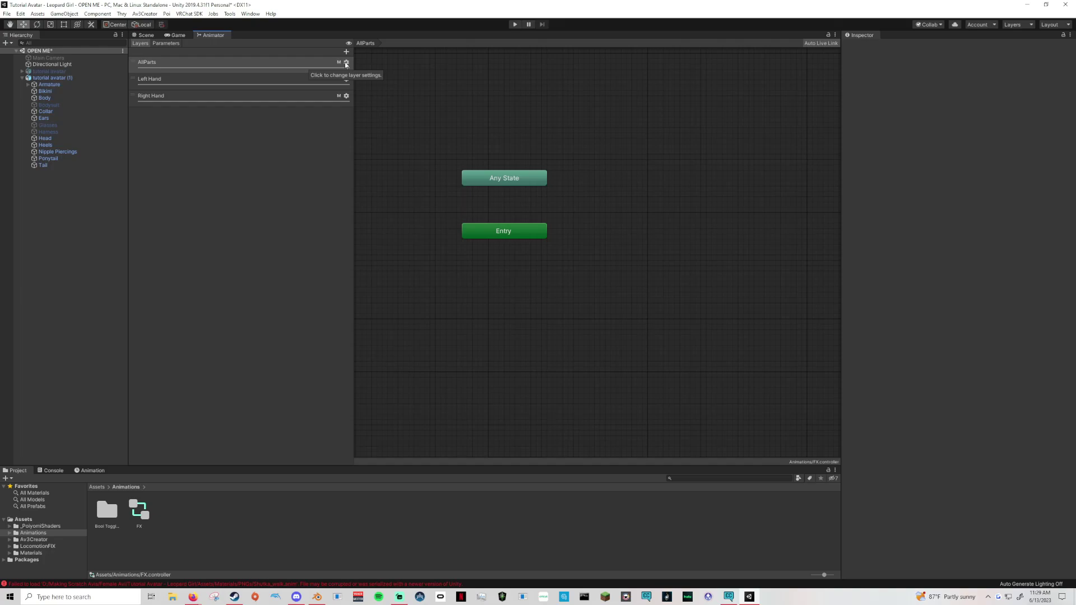
Step: Remove the avatar masks from the AllParts, Left Hand and Right Hand layers
{"action": "left_click", "coordinate": [347, 79]}
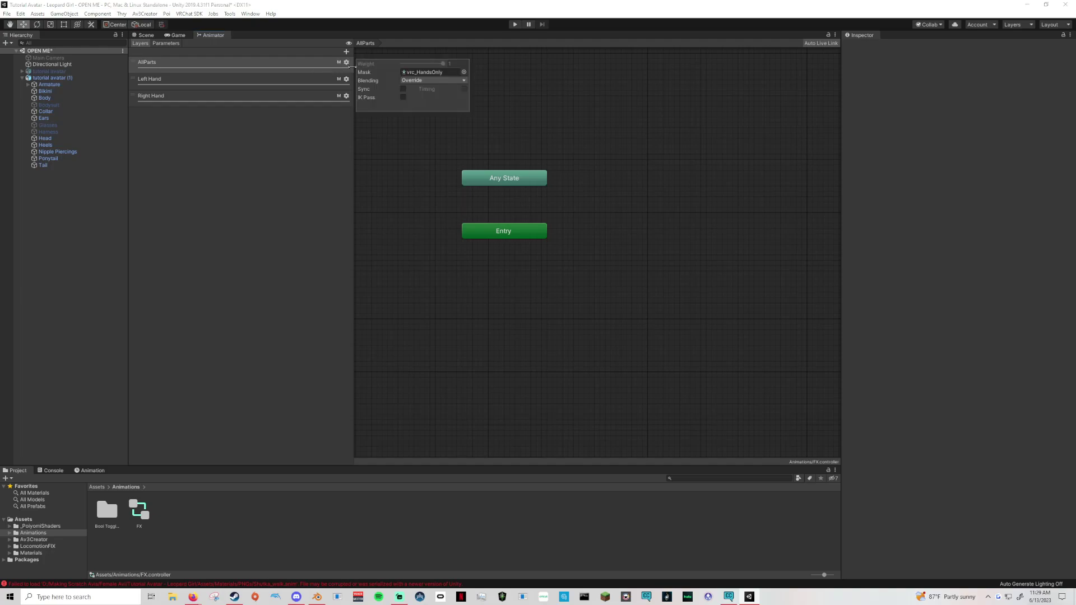
{"action": "left_click", "coordinate": [421, 73]}
{"action": "left_click", "coordinate": [347, 80]}
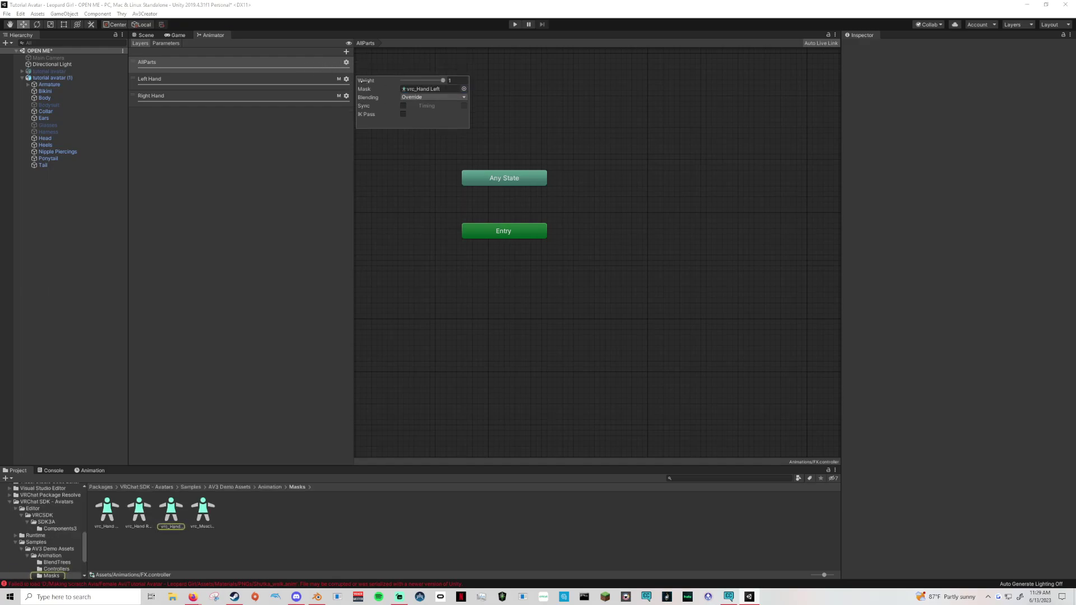
{"action": "left_click", "coordinate": [435, 89]}
{"action": "key", "text": "Delete"}
{"action": "left_click", "coordinate": [347, 95]}
{"action": "left_click", "coordinate": [427, 106]}
{"action": "key", "text": "Delete"}
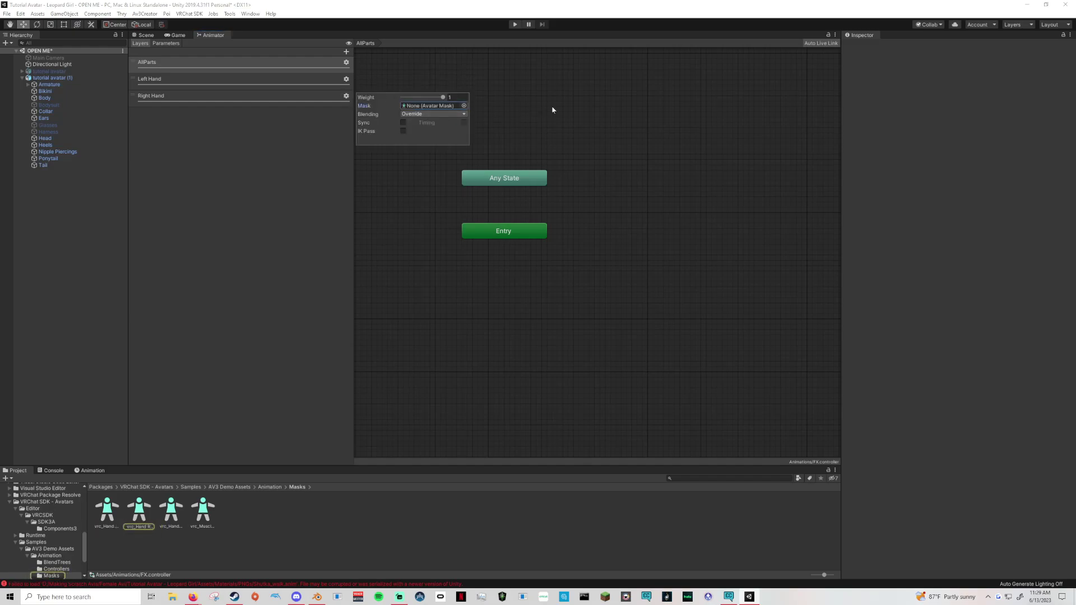
{"action": "left_click", "coordinate": [550, 104]}
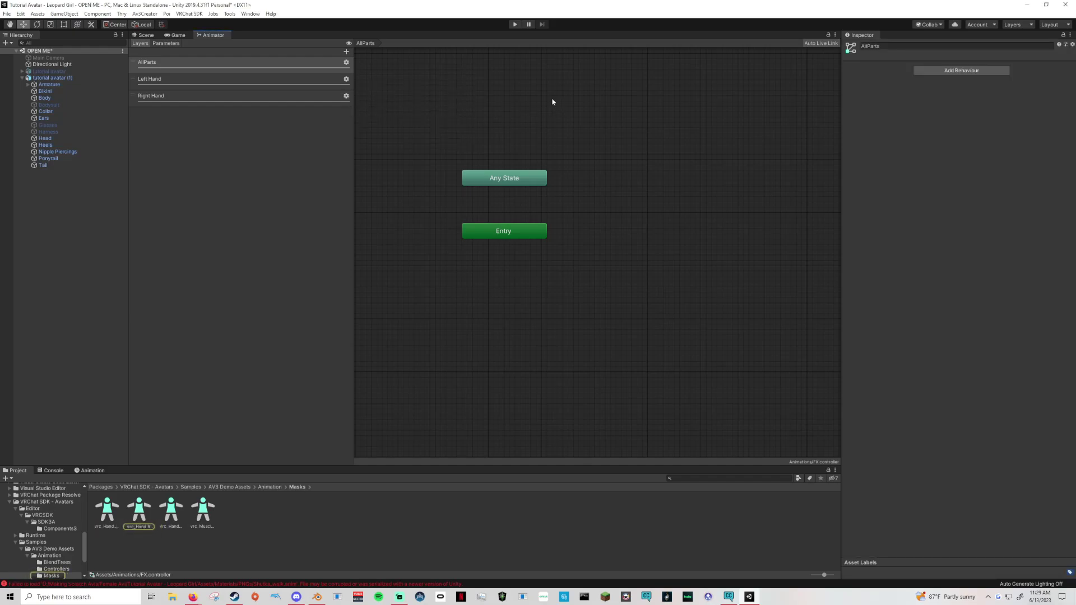
Step: Look over the Left Hand and Right Hand layers, then add a layer named Glasses with a weight of 1
{"action": "left_click", "coordinate": [278, 79]}
{"action": "scroll", "coordinate": [555, 249], "scroll_direction": "down", "scroll_amount": 5}
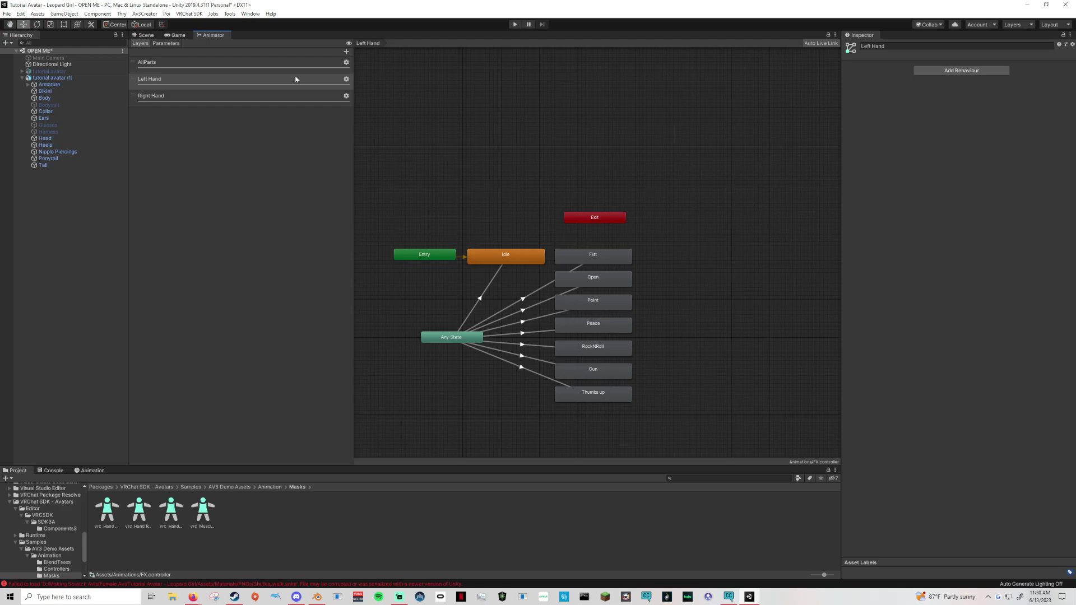
{"action": "left_click", "coordinate": [208, 97]}
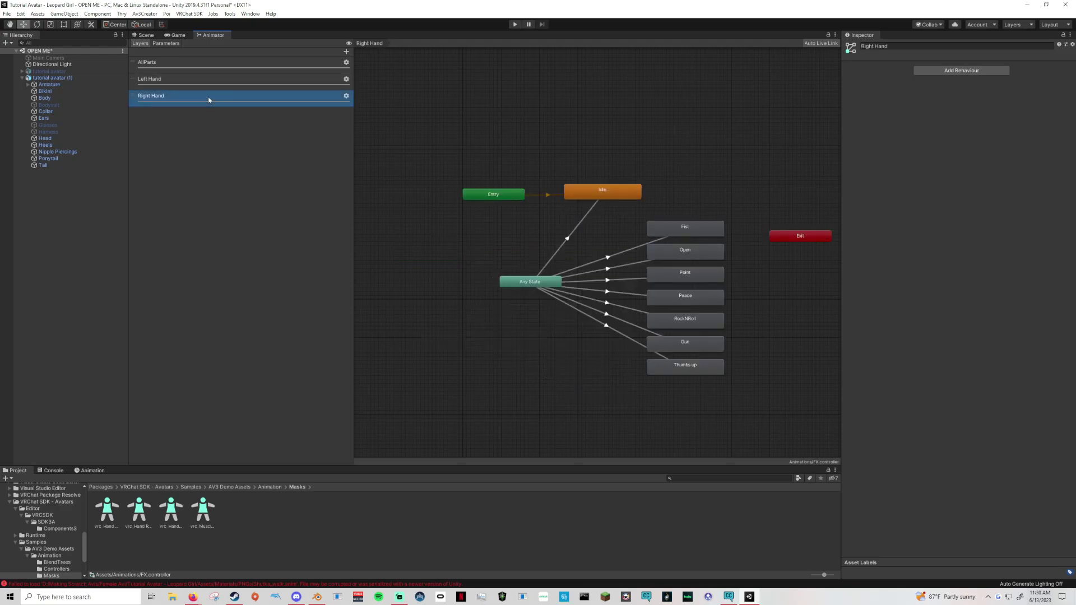
{"action": "left_click", "coordinate": [347, 52]}
{"action": "type", "text": "Glasses"}
{"action": "key", "text": "Return"}
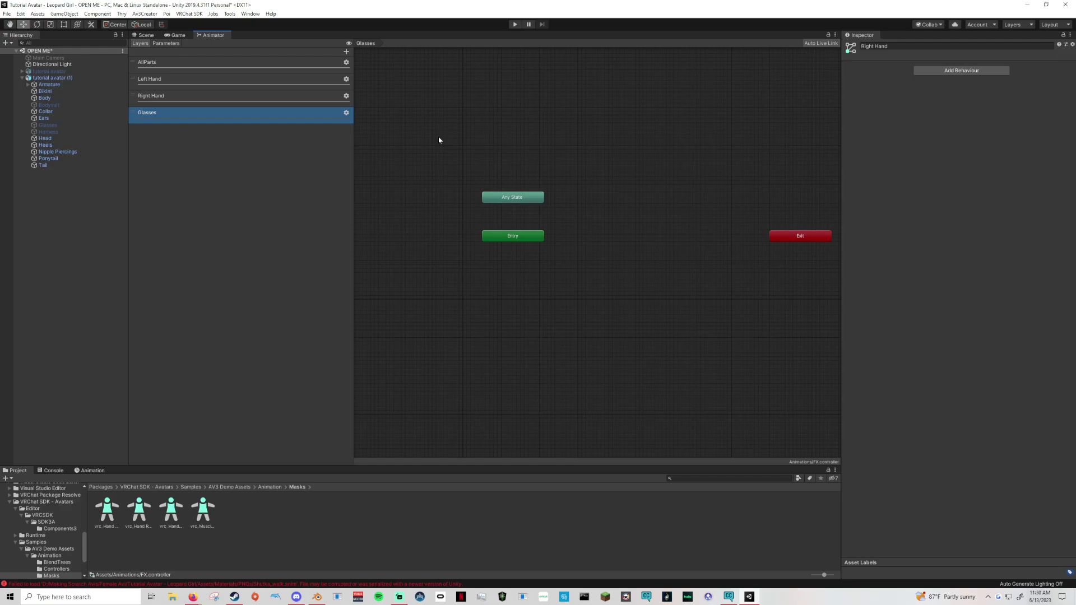
{"action": "left_click", "coordinate": [346, 112]}
{"action": "left_click_drag", "start_coordinate": [409, 113], "coordinate": [502, 120]}
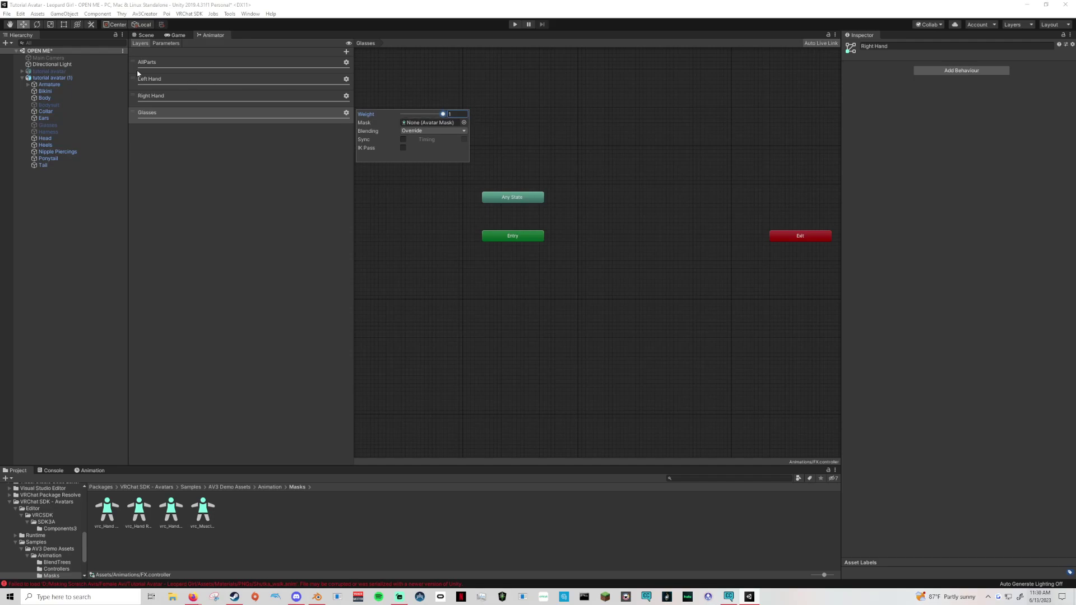
Step: Add a Bool parameter named Glasses to the FX controller
{"action": "left_click", "coordinate": [165, 43]}
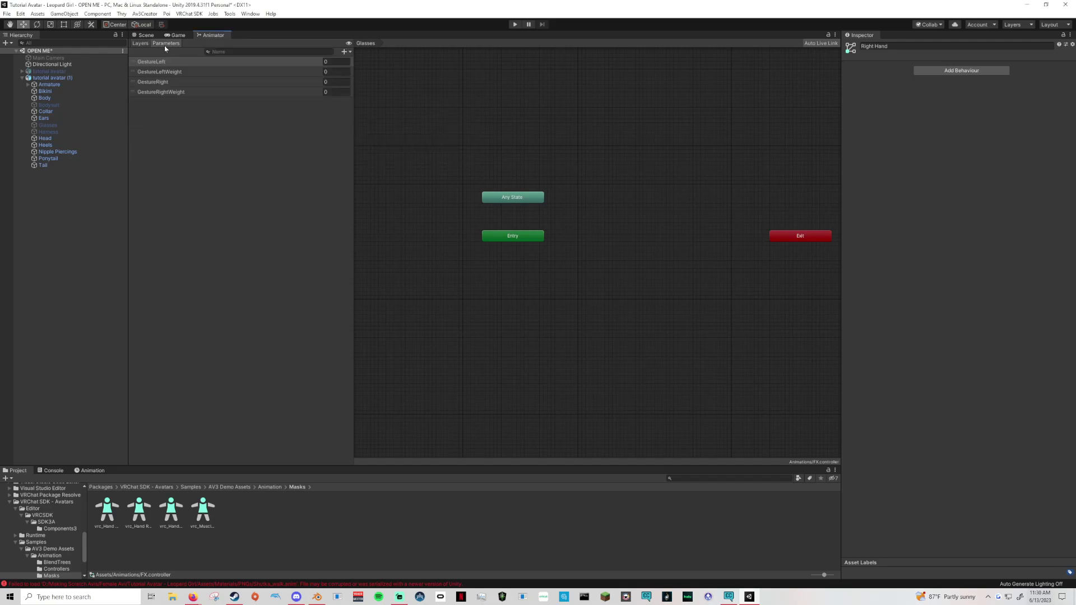
{"action": "left_click", "coordinate": [346, 52]}
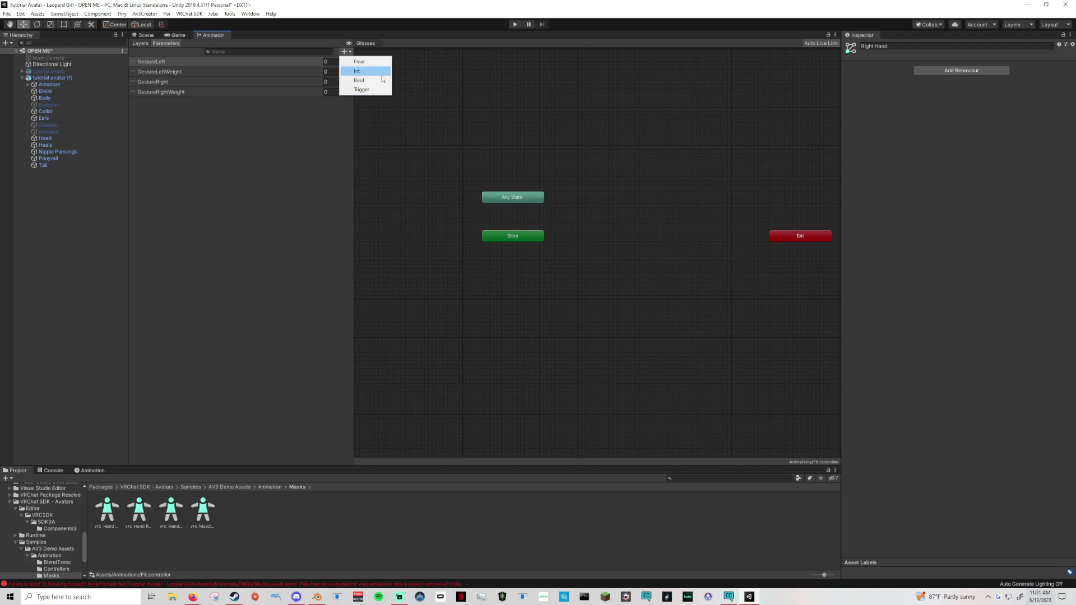
{"action": "left_click", "coordinate": [359, 80]}
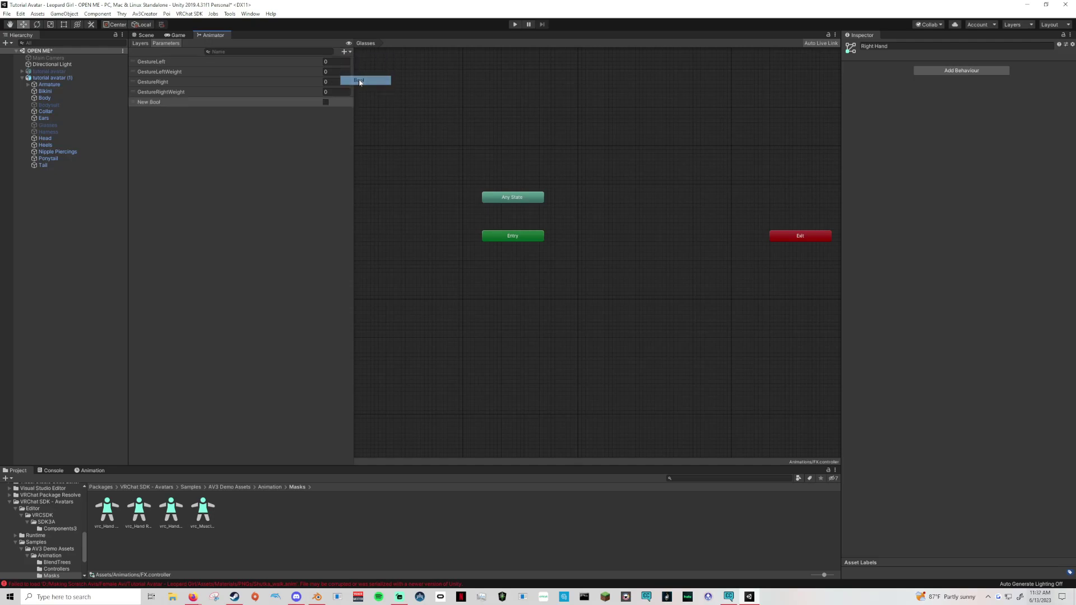
{"action": "type", "text": "Glasses"}
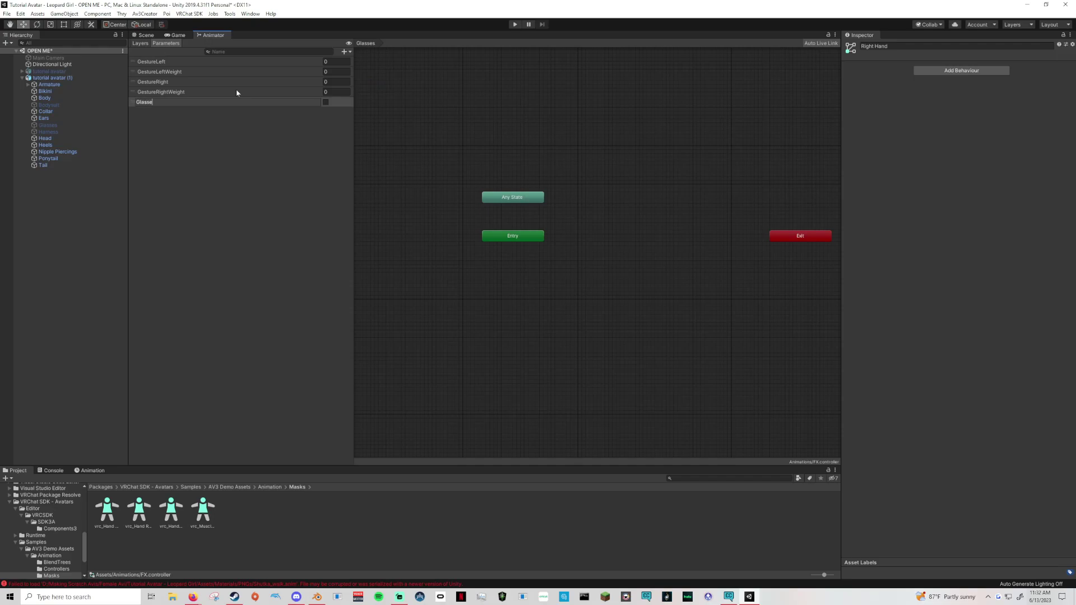
{"action": "key", "text": "Return"}
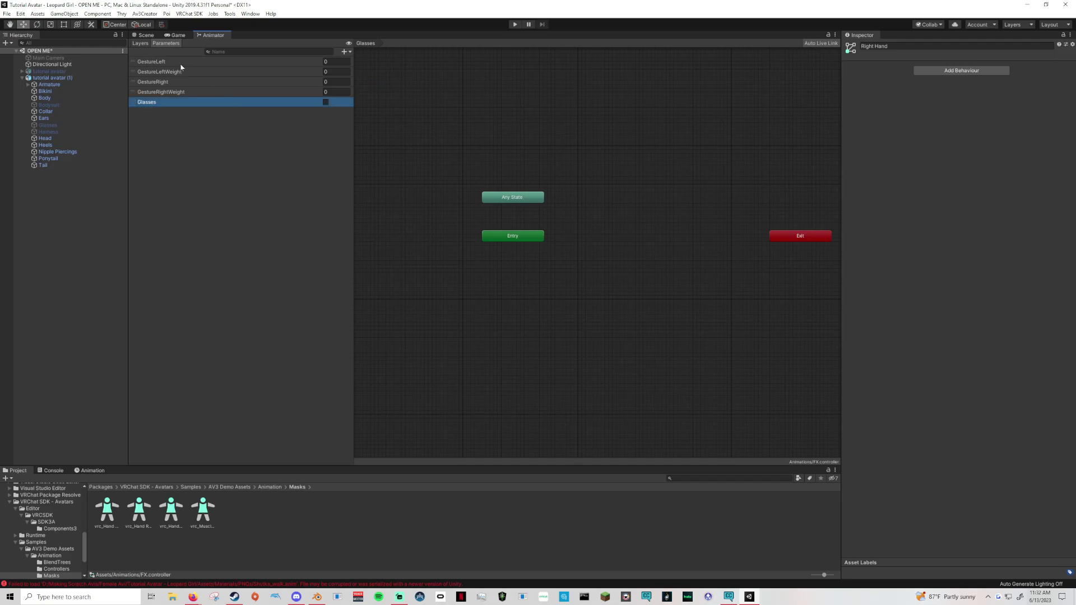
Step: Create a VRChat Expression Parameters asset named Parameters in the Assets/Animations folder
{"action": "scroll", "coordinate": [44, 521], "scroll_direction": "up", "scroll_amount": 10}
{"action": "left_click", "coordinate": [24, 519]}
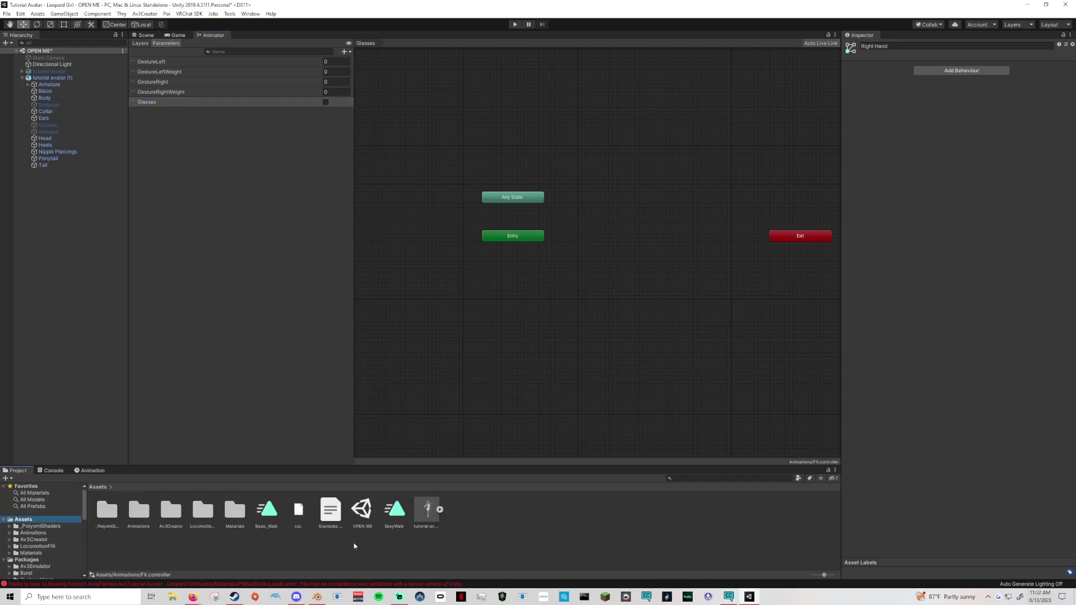
{"action": "double_click", "coordinate": [139, 510]}
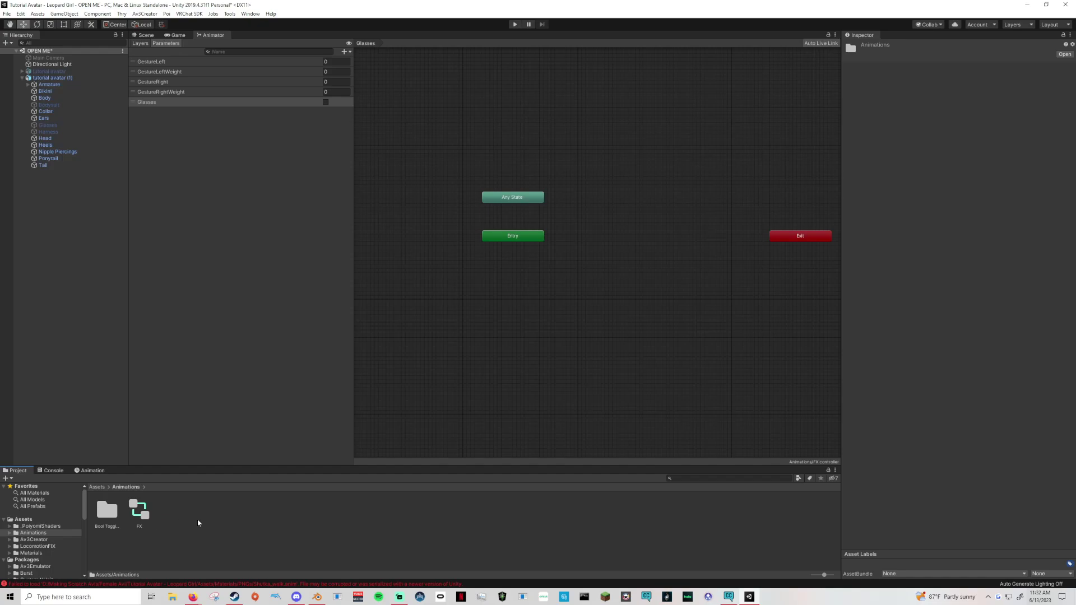
{"action": "right_click", "coordinate": [197, 524]}
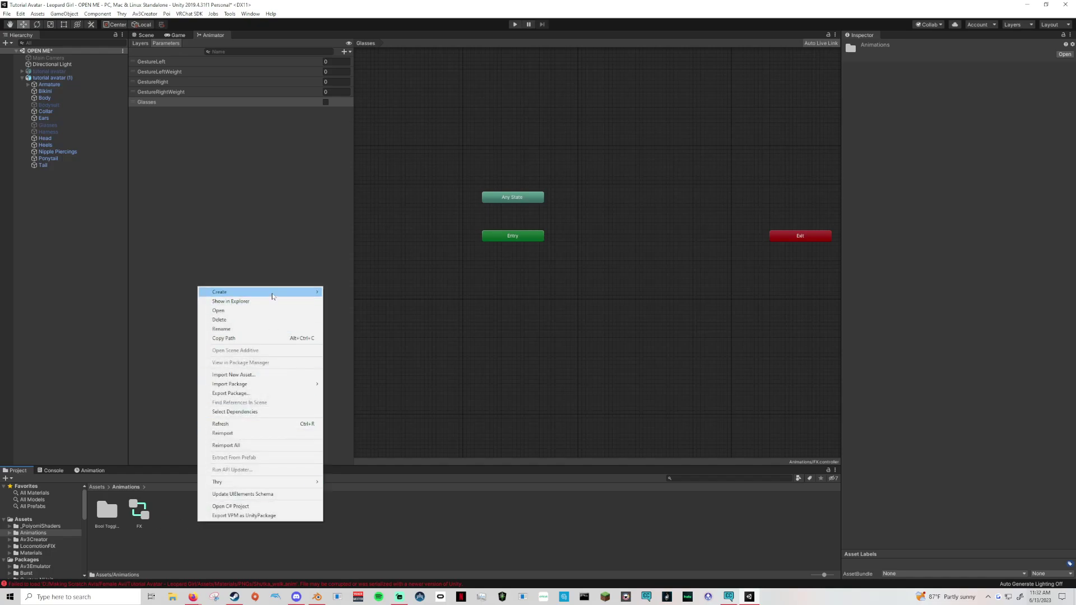
{"action": "mouse_move", "coordinate": [283, 292]}
{"action": "mouse_move", "coordinate": [390, 254]}
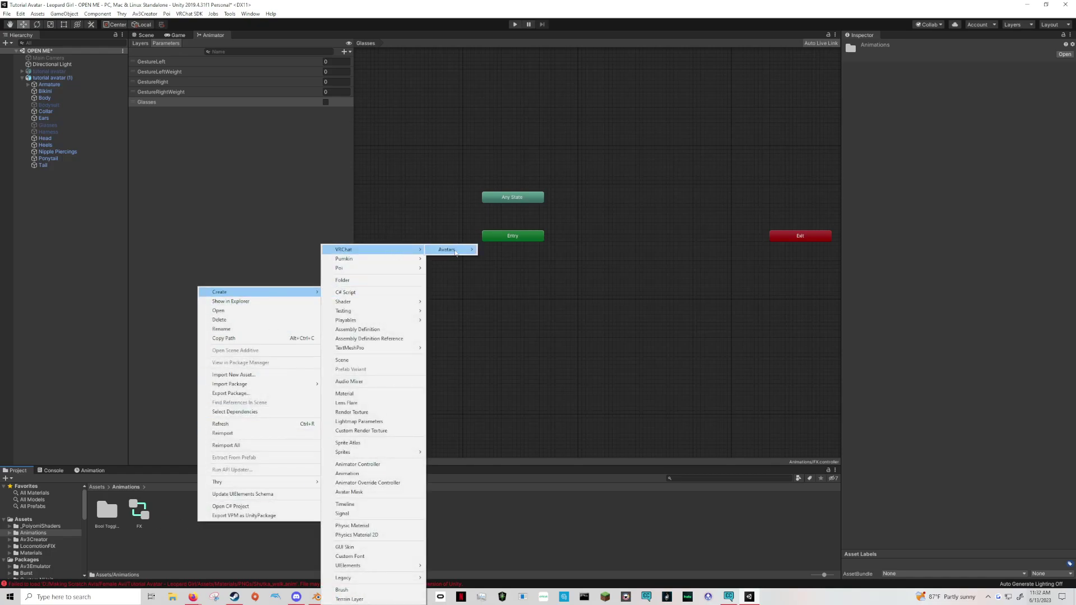
{"action": "mouse_move", "coordinate": [449, 250]}
{"action": "left_click", "coordinate": [503, 251]}
{"action": "type", "text": "Parameters"}
{"action": "key", "text": "Return"}
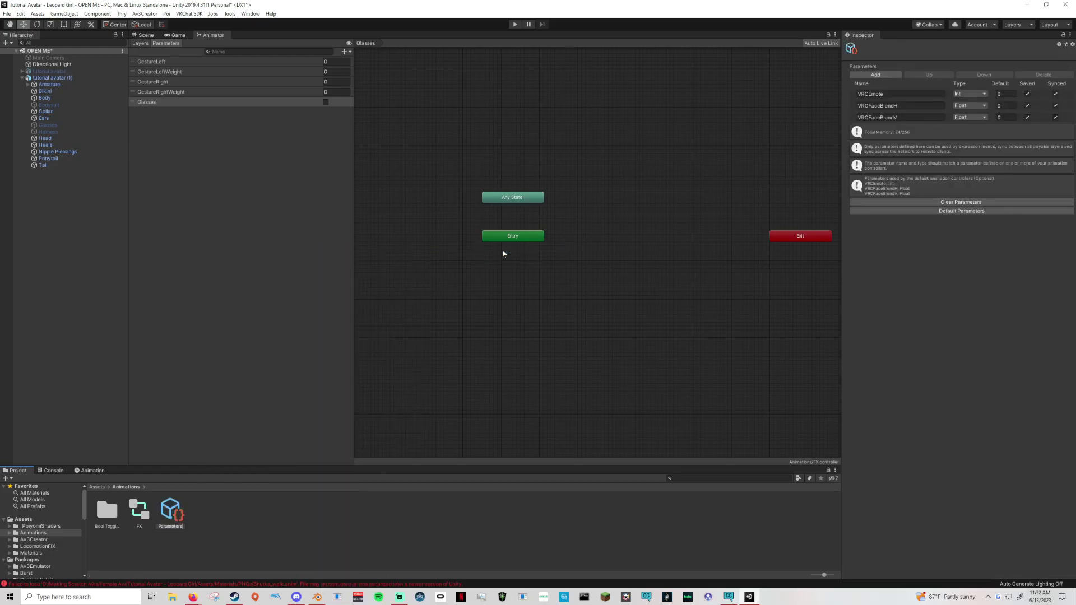
Step: Create a VRChat Expressions Menu asset named Main Menu in the Animations folder
{"action": "right_click", "coordinate": [201, 507]}
{"action": "mouse_move", "coordinate": [259, 274]}
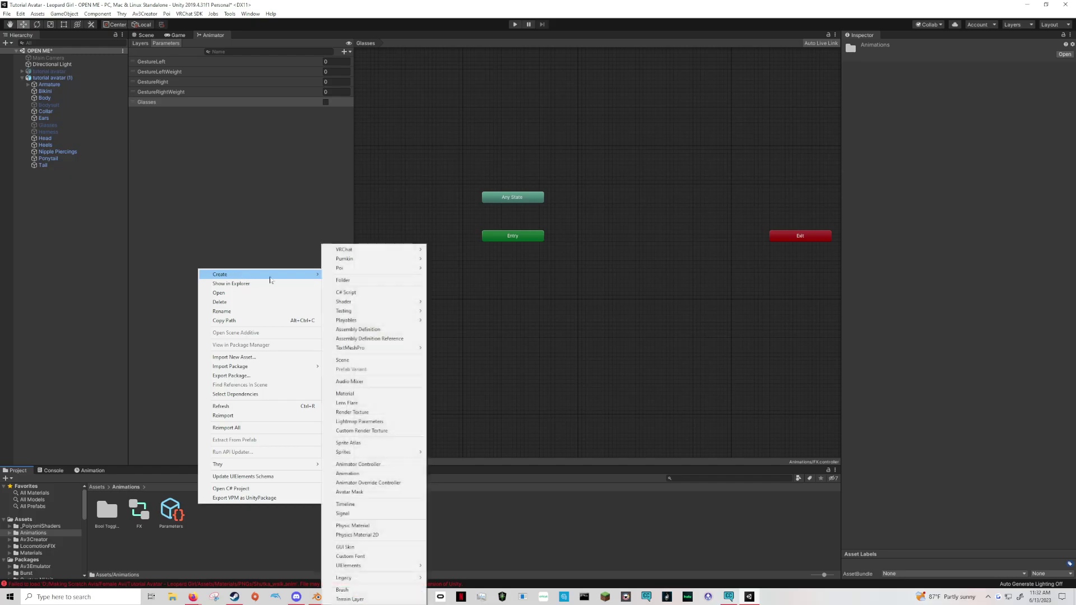
{"action": "mouse_move", "coordinate": [381, 250]}
{"action": "mouse_move", "coordinate": [443, 250]}
{"action": "left_click", "coordinate": [510, 259]}
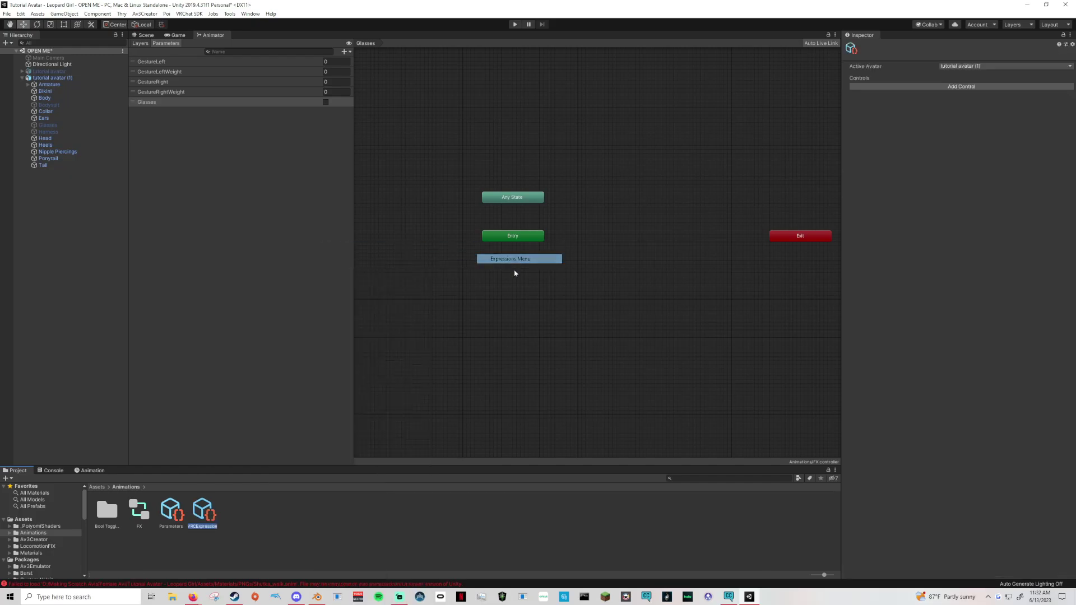
{"action": "type", "text": "Main Menu"}
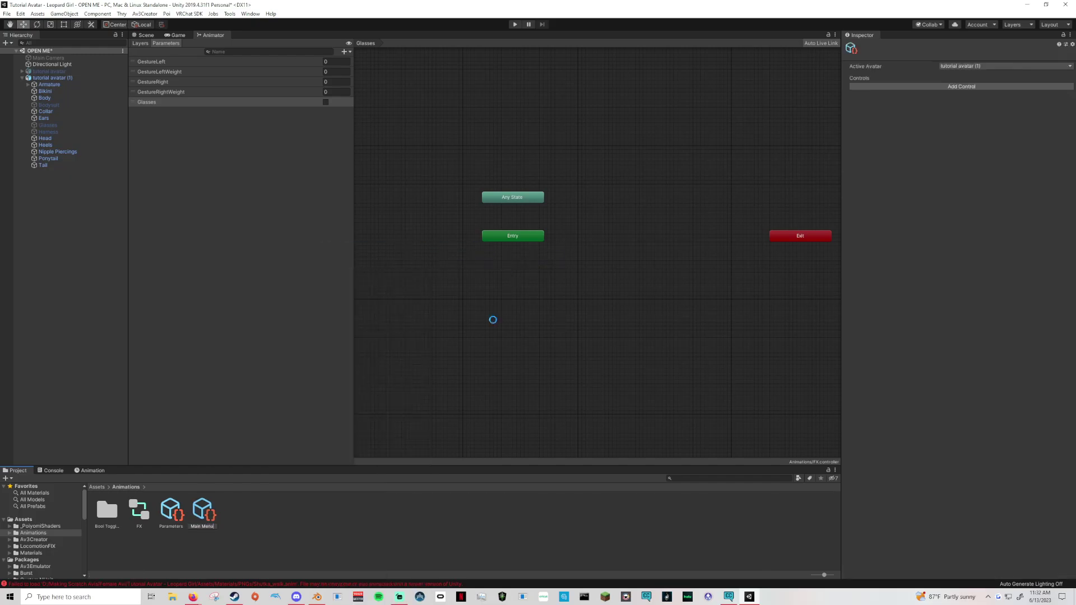
{"action": "key", "text": "Return"}
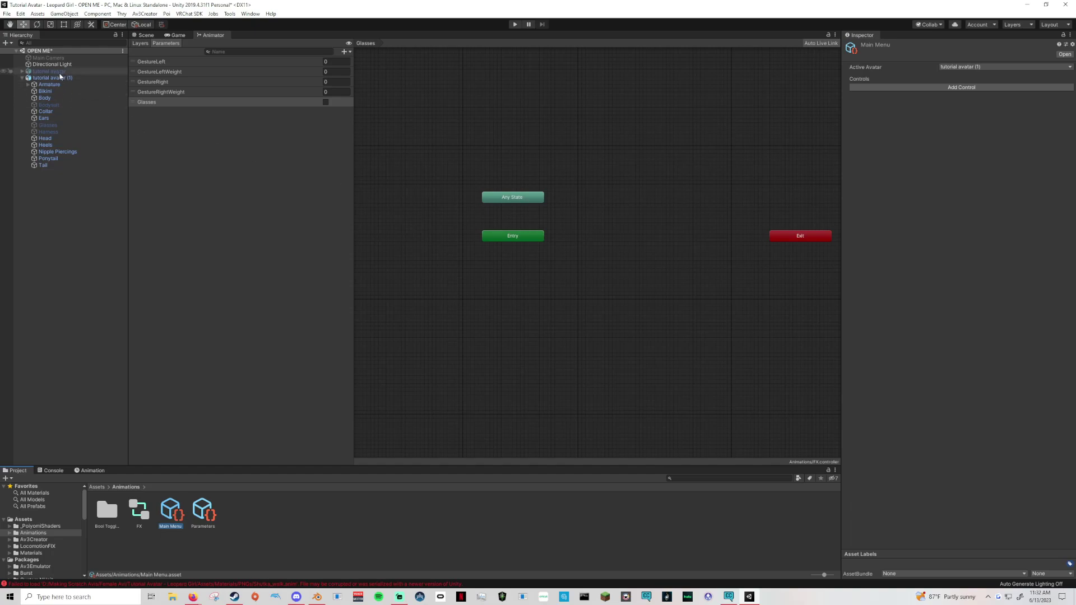
Step: Deactivate the duplicate avatar, tutorial avatar (1), and activate the original tutorial avatar
{"action": "left_click", "coordinate": [54, 72]}
{"action": "left_click", "coordinate": [57, 78]}
{"action": "left_click", "coordinate": [864, 46]}
{"action": "left_click", "coordinate": [51, 72]}
{"action": "left_click", "coordinate": [864, 46]}
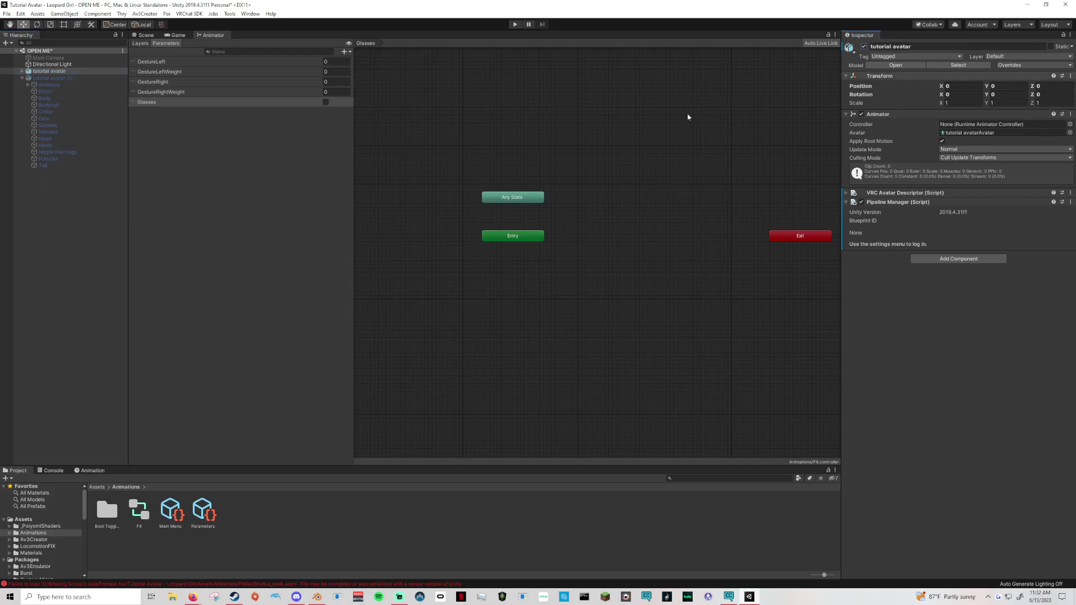
Step: Remove the VRC Avatar Descriptor from tutorial avatar and add a fresh VRC Avatar Descriptor component
{"action": "left_click", "coordinate": [846, 193]}
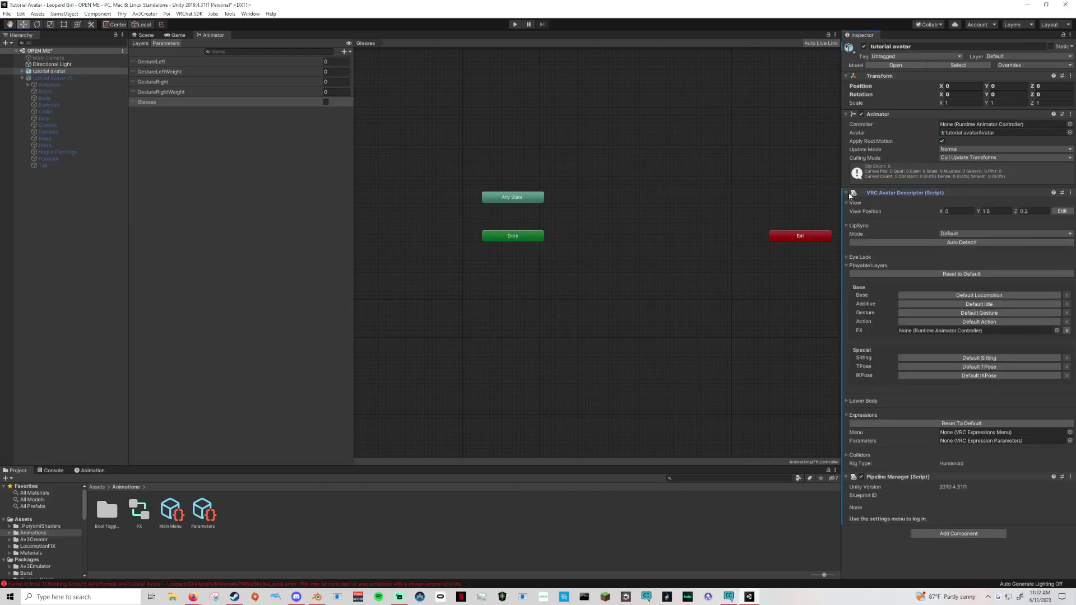
{"action": "left_click", "coordinate": [847, 193]}
{"action": "left_click", "coordinate": [1070, 193]}
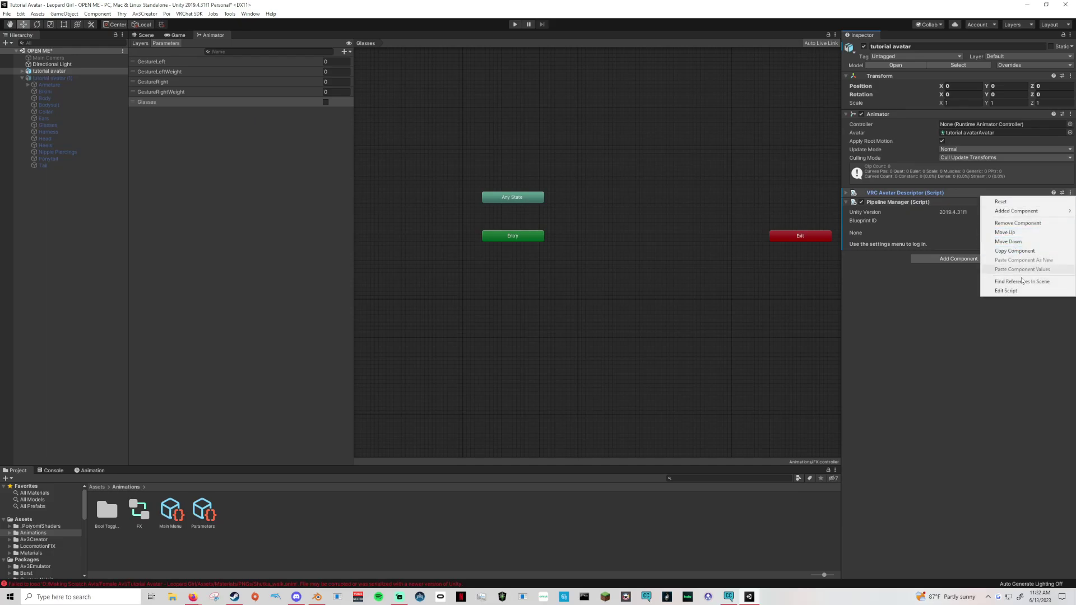
{"action": "left_click", "coordinate": [1024, 242]}
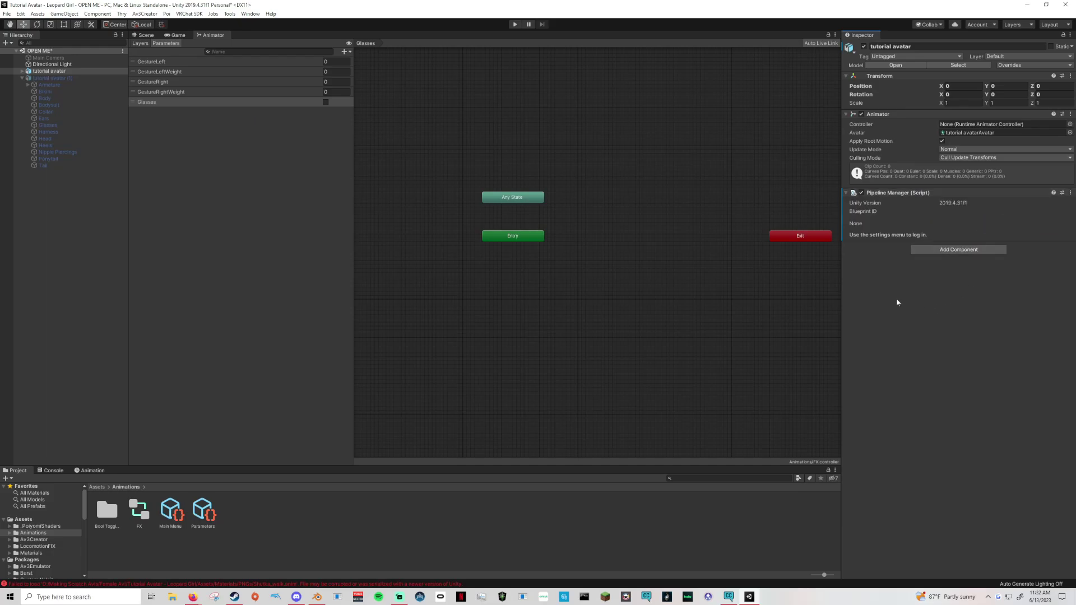
{"action": "left_click", "coordinate": [971, 253]}
{"action": "type", "text": "des"}
{"action": "left_click", "coordinate": [970, 289]}
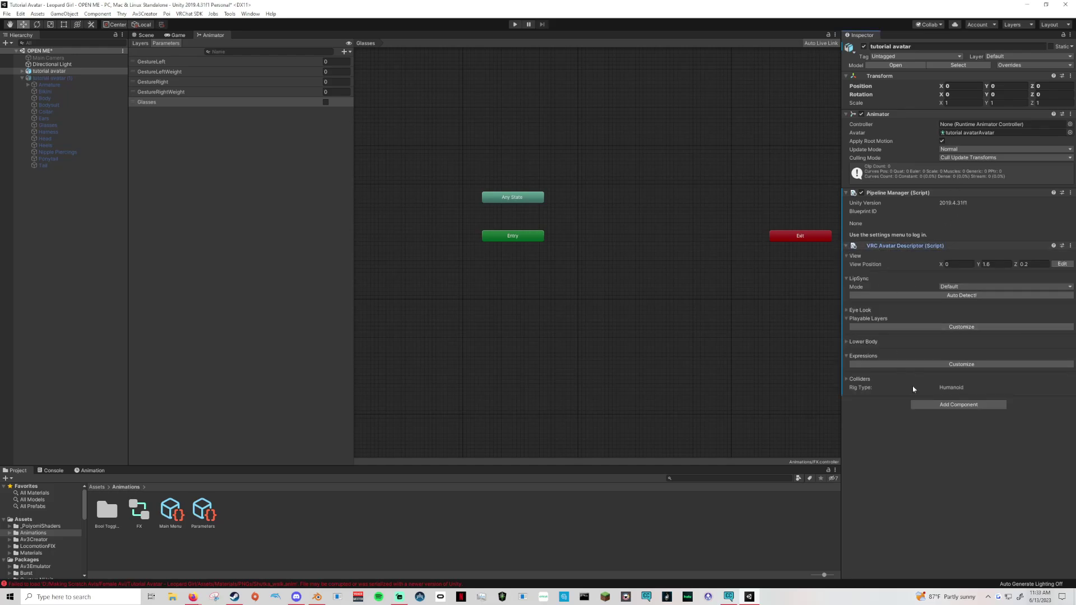
Step: Run lip sync auto-detection and customize the descriptor's playable layers, expressions and FX slot
{"action": "left_click", "coordinate": [998, 296]}
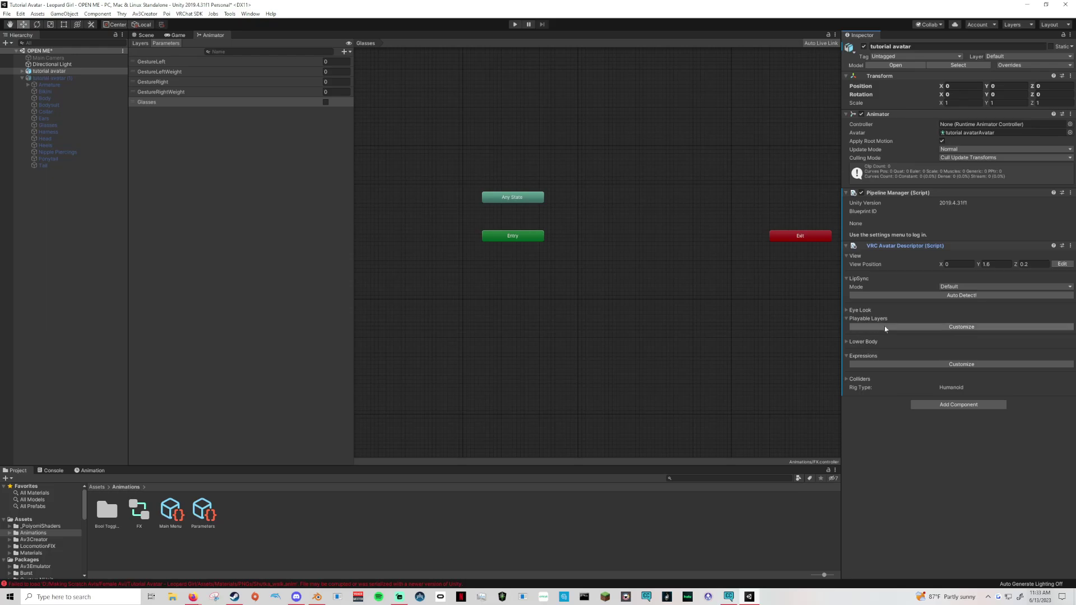
{"action": "left_click", "coordinate": [948, 328]}
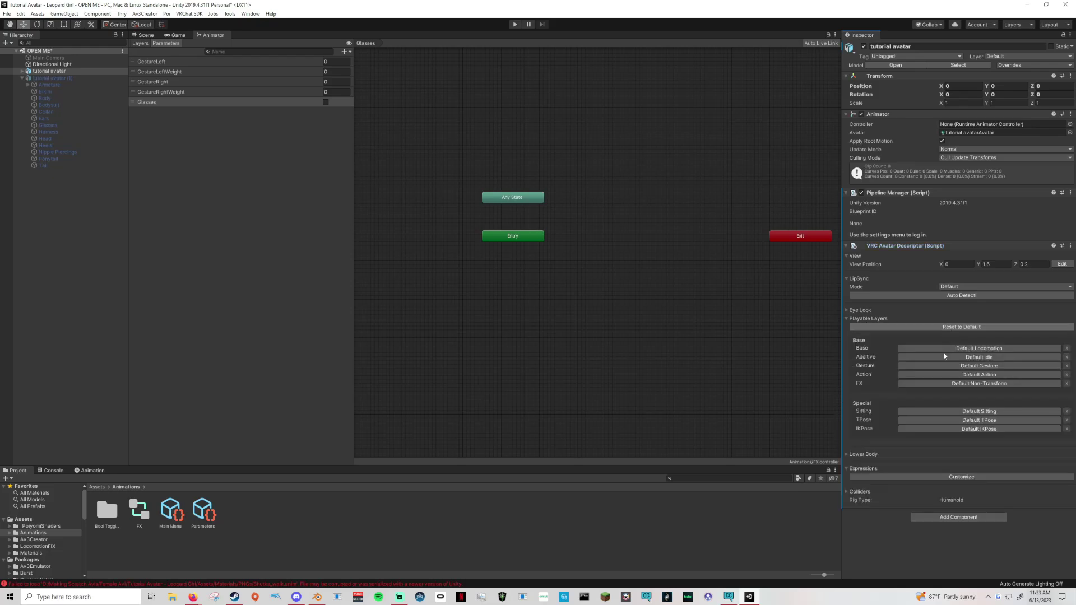
{"action": "left_click", "coordinate": [917, 478]}
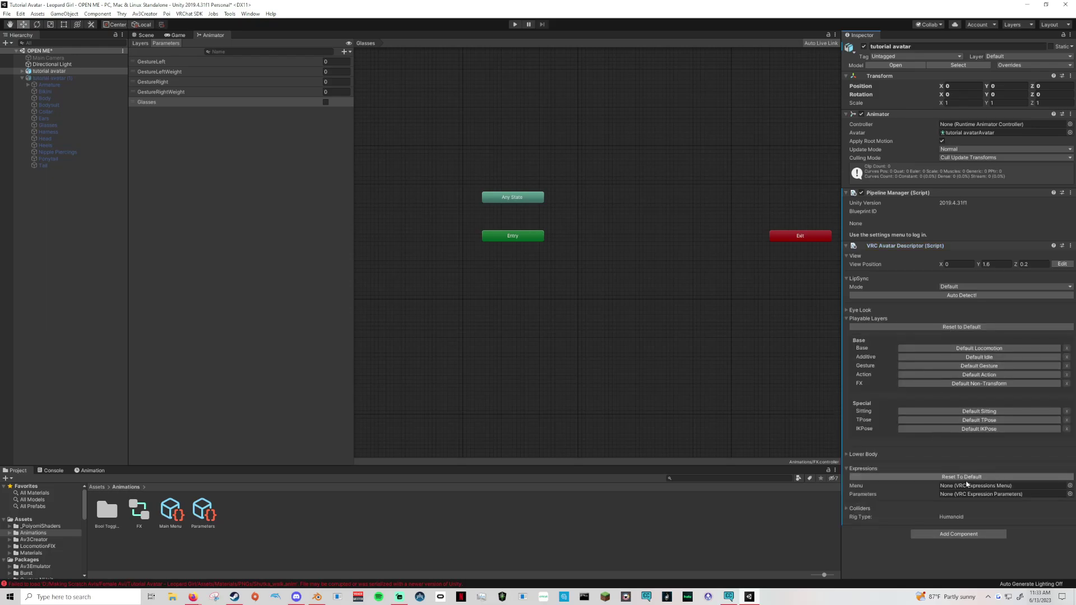
{"action": "left_click", "coordinate": [926, 386]}
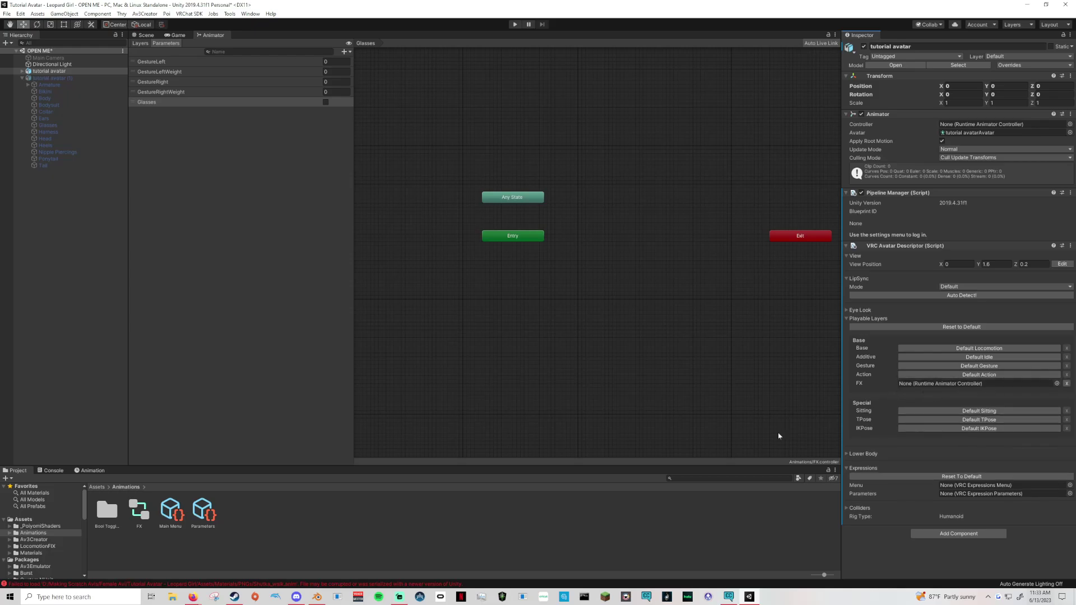
Step: Assign the FX controller to the FX layer, and Main Menu and Parameters to the descriptor's expressions
{"action": "left_click_drag", "start_coordinate": [144, 514], "coordinate": [952, 387]}
{"action": "left_click_drag", "start_coordinate": [183, 529], "coordinate": [952, 485]}
{"action": "left_click_drag", "start_coordinate": [203, 510], "coordinate": [948, 493]}
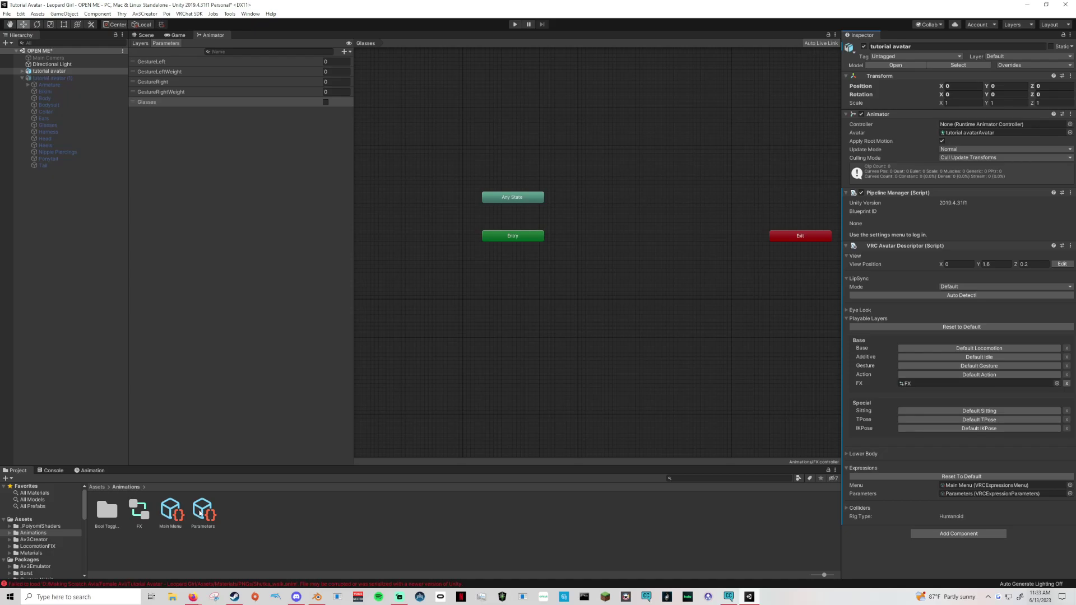
Step: Add a Bool parameter named Glasses to the Parameters expression asset
{"action": "left_click", "coordinate": [200, 512]}
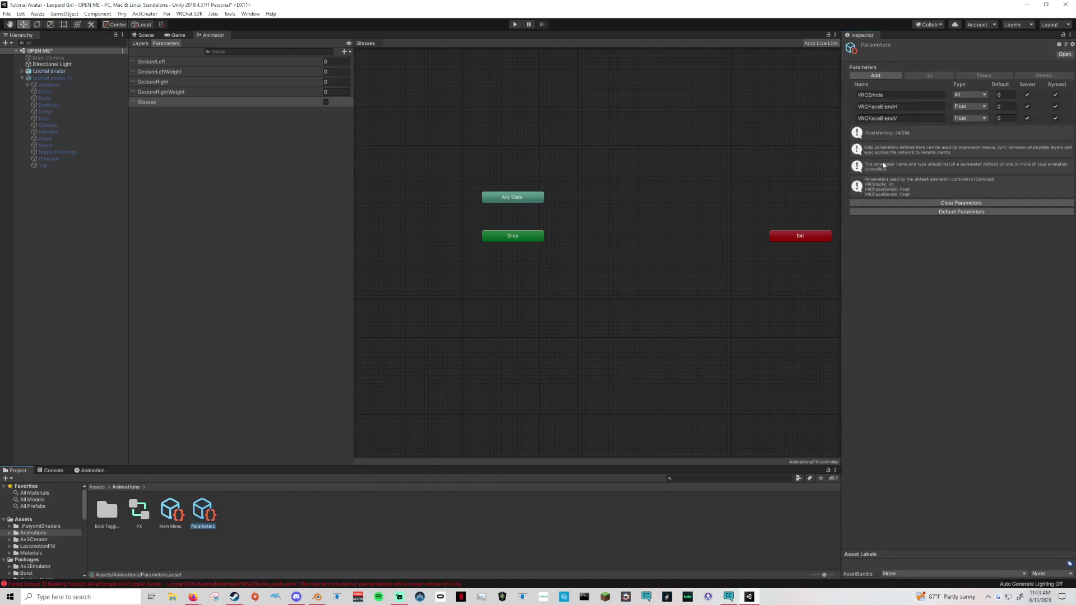
{"action": "left_click", "coordinate": [884, 76]}
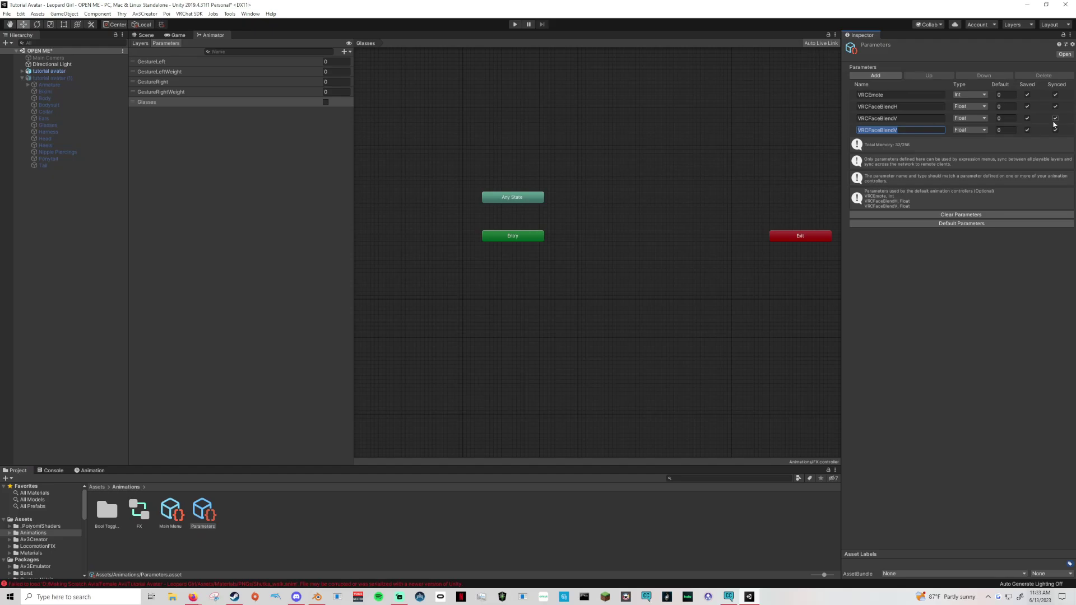
{"action": "type", "text": "Glasses"}
{"action": "left_click", "coordinate": [984, 132]}
{"action": "left_click", "coordinate": [975, 159]}
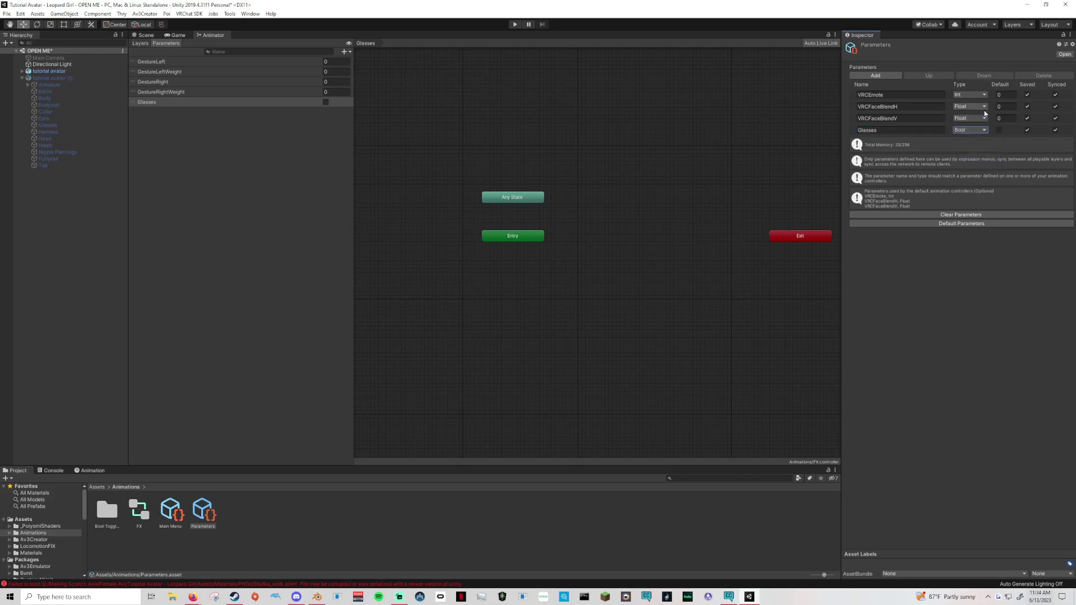
{"action": "left_click", "coordinate": [998, 94]}
Step: Find the Glasses clips in the project and add Glasses Off and Glasses On as states in the Glasses layer
{"action": "left_click", "coordinate": [624, 66]}
{"action": "left_click", "coordinate": [475, 120]}
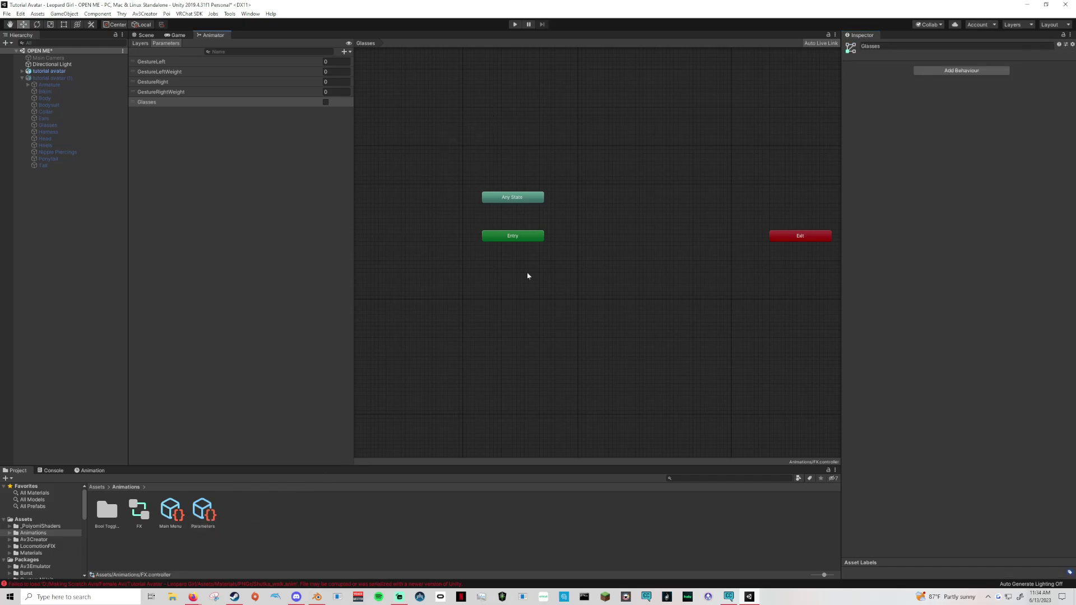
{"action": "left_click", "coordinate": [141, 44]}
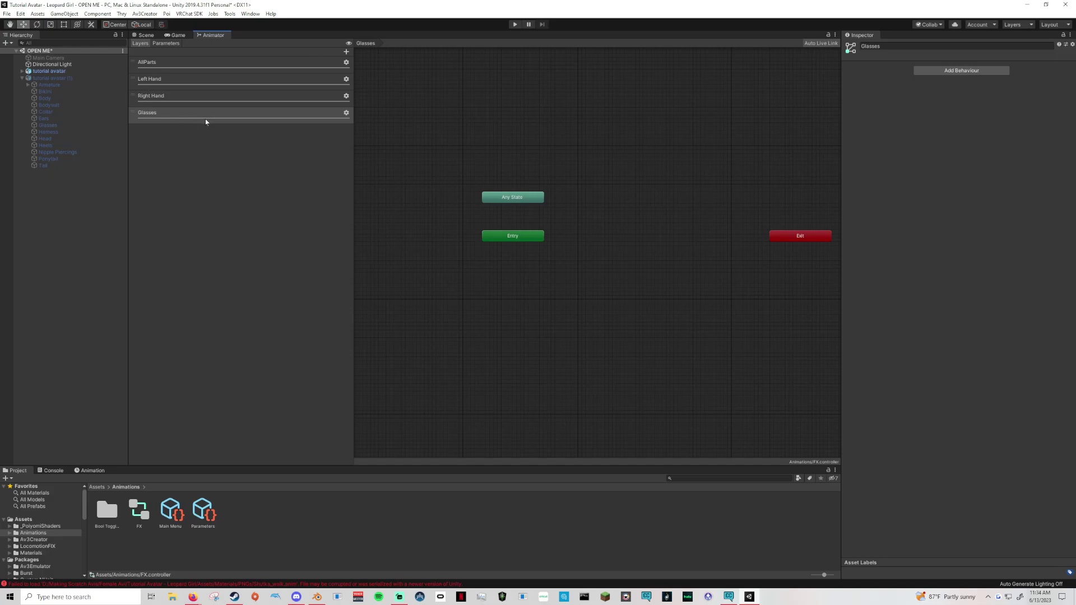
{"action": "key", "text": "a"}
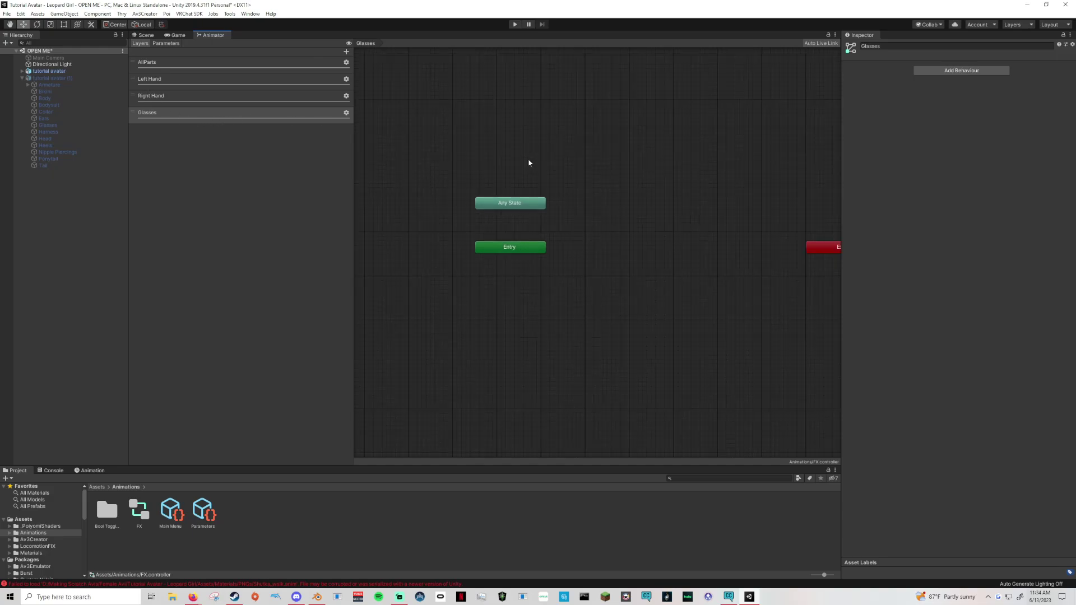
{"action": "left_click", "coordinate": [671, 478]}
{"action": "type", "text": "Glasses"}
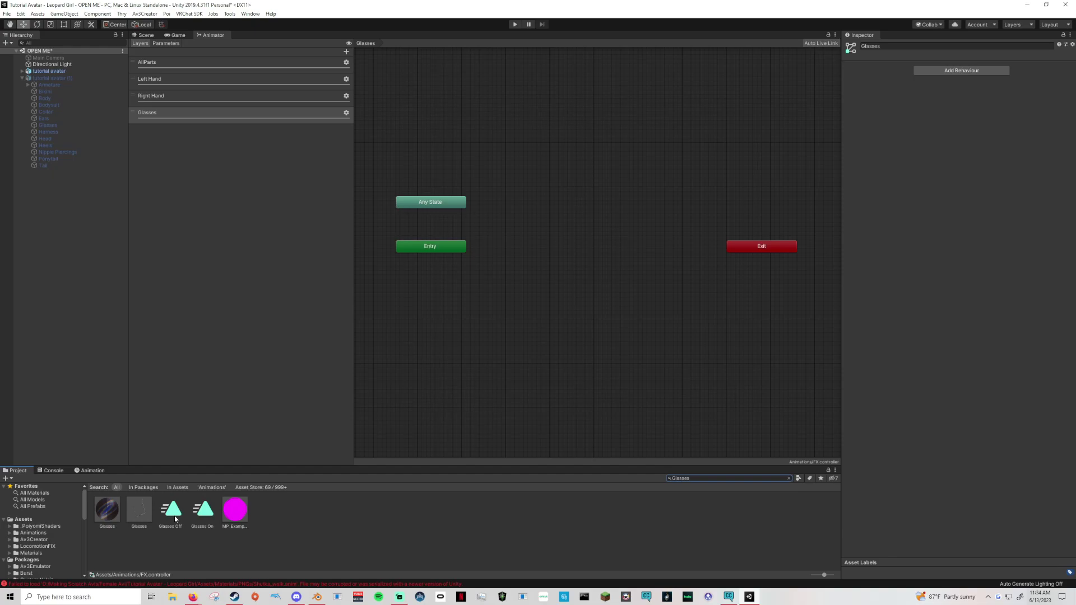
{"action": "left_click", "coordinate": [172, 510]}
{"action": "left_click", "coordinate": [202, 510], "text": "ctrl"}
{"action": "left_click_drag", "start_coordinate": [203, 511], "coordinate": [583, 196]}
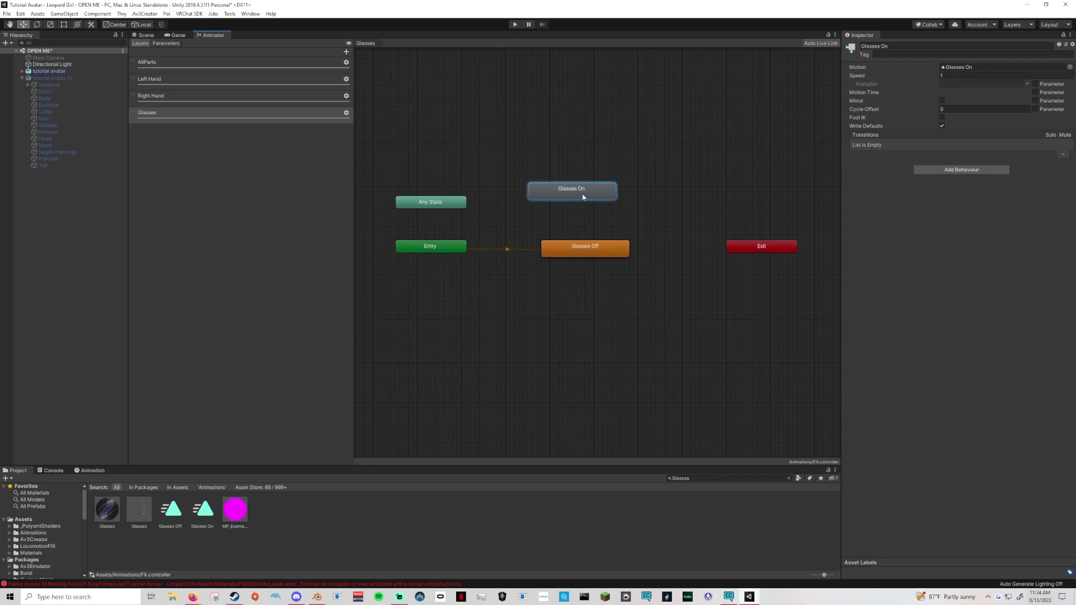
Step: Set Glasses On as the layer's default state and align Glasses Off directly beneath it
{"action": "right_click", "coordinate": [583, 197]}
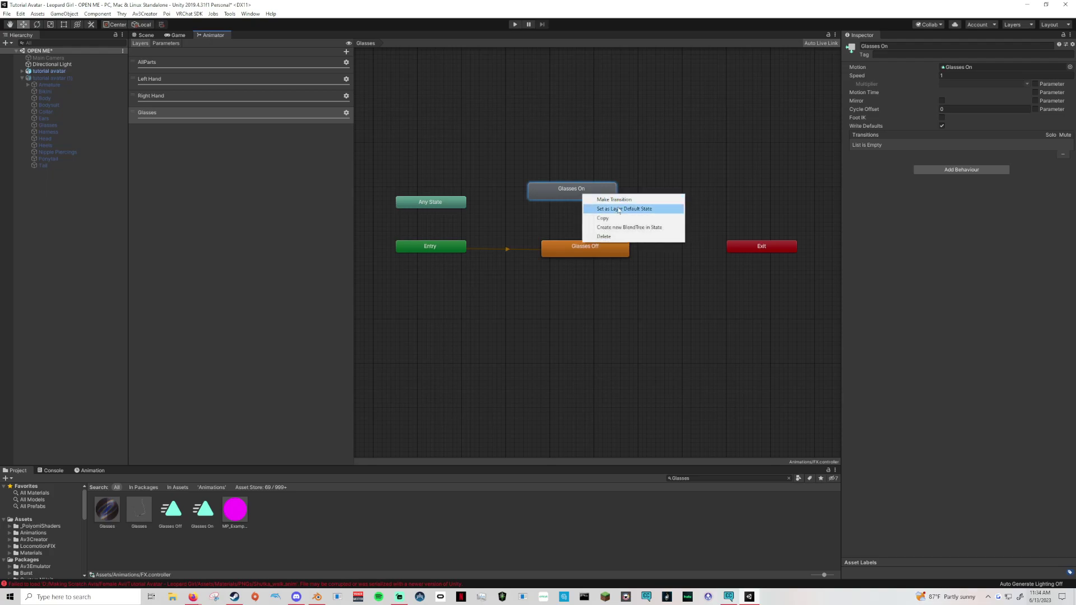
{"action": "left_click", "coordinate": [603, 209]}
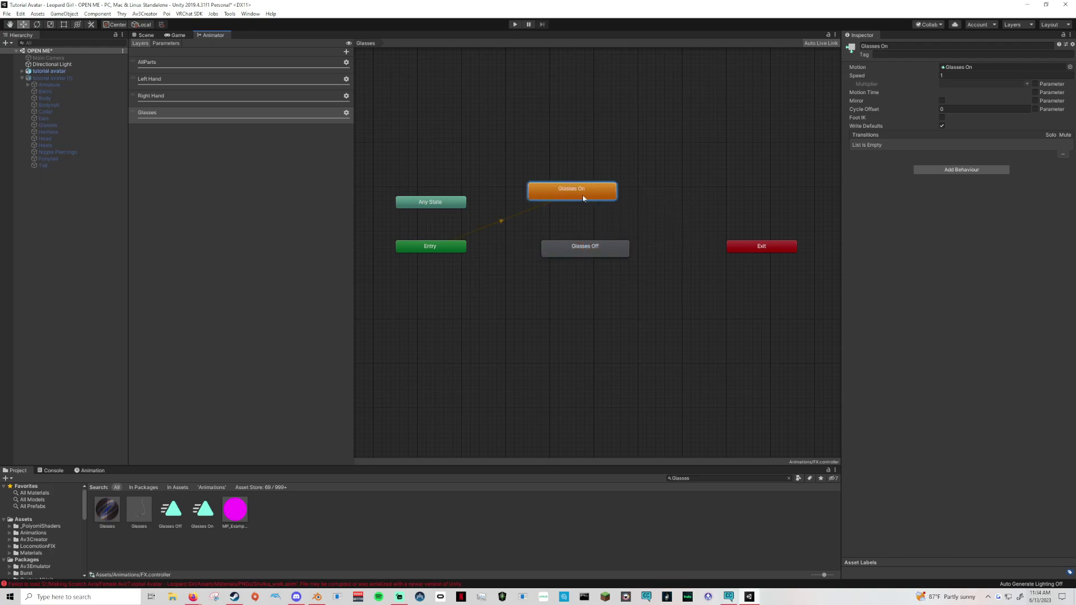
{"action": "left_click_drag", "start_coordinate": [587, 256], "coordinate": [560, 232]}
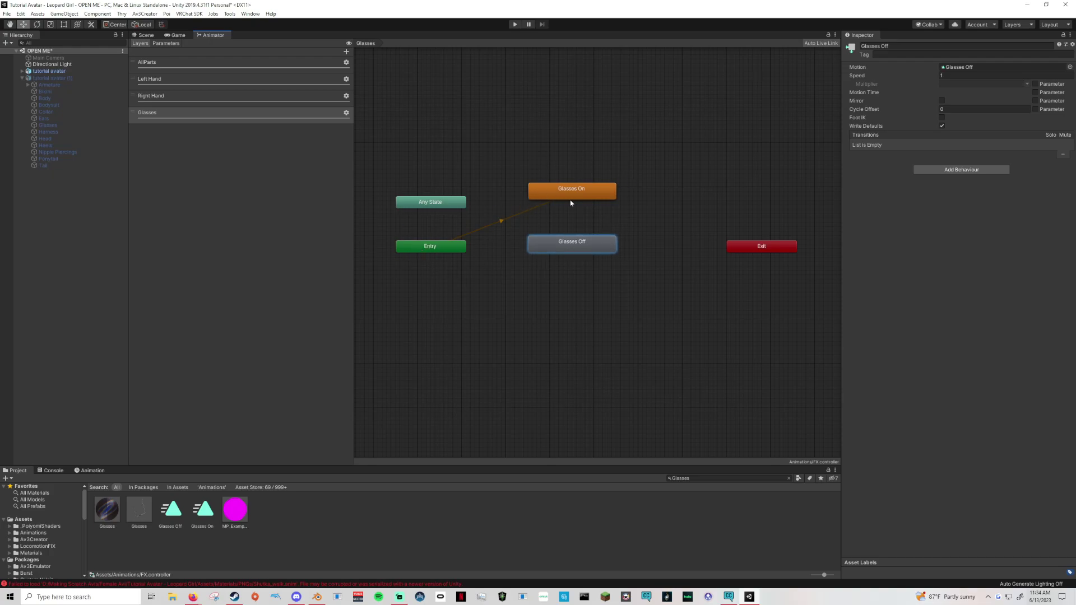
Step: Make transitions in both directions between the Glasses On and Glasses Off states
{"action": "left_click", "coordinate": [548, 197]}
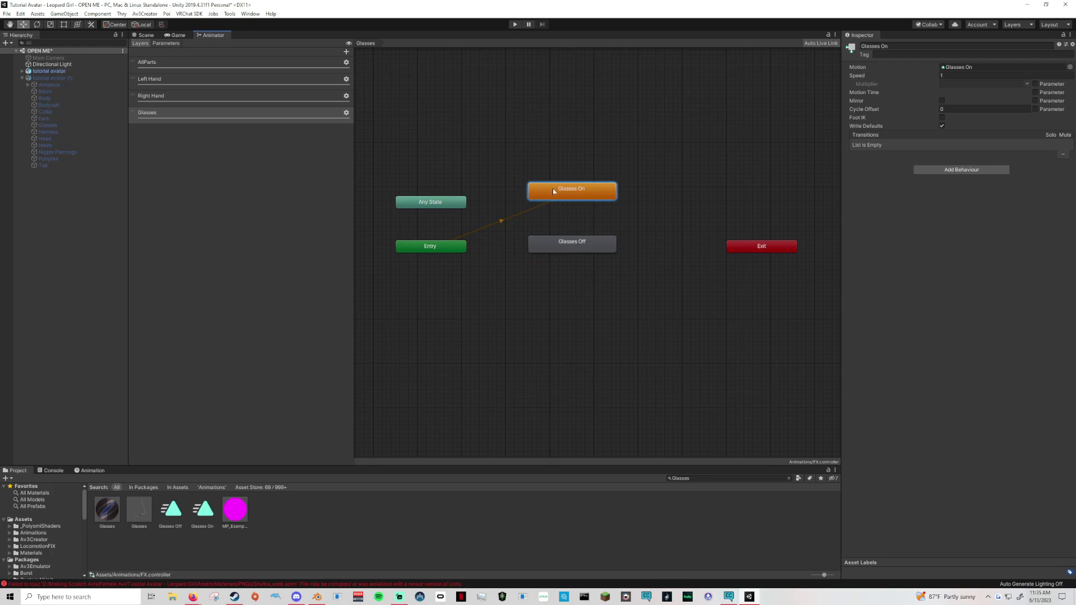
{"action": "right_click", "coordinate": [558, 190]}
{"action": "left_click", "coordinate": [583, 197]}
{"action": "left_click", "coordinate": [564, 243]}
{"action": "left_click", "coordinate": [589, 245]}
{"action": "right_click", "coordinate": [609, 250]}
{"action": "left_click", "coordinate": [622, 252]}
{"action": "left_click", "coordinate": [611, 193]}
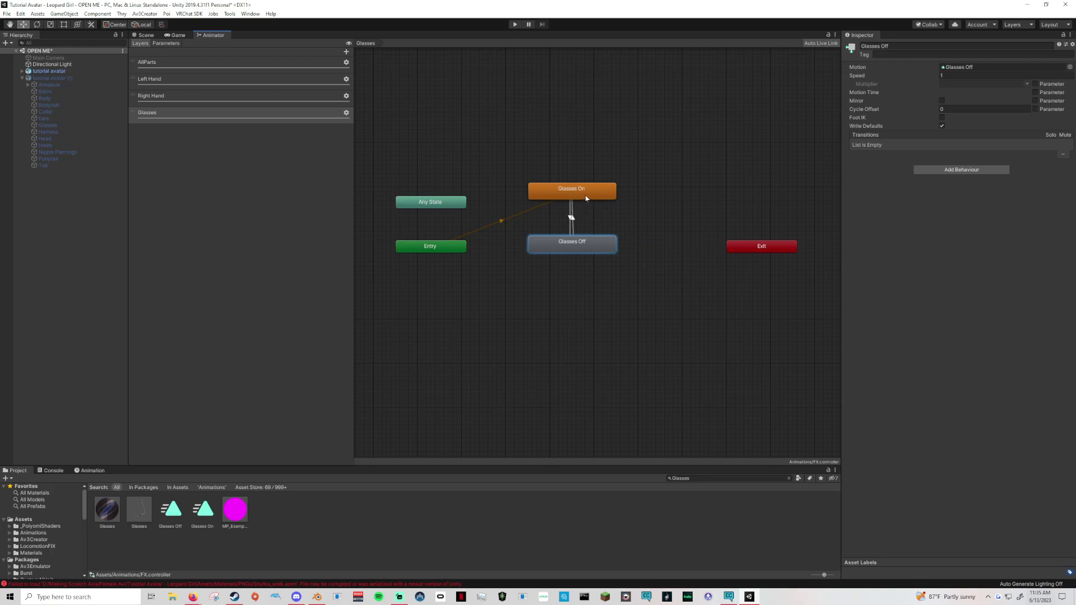
Step: Disable Has Exit Time on the Glasses On to Glasses Off transition and set its Transition Duration to 0
{"action": "left_click", "coordinate": [569, 218]}
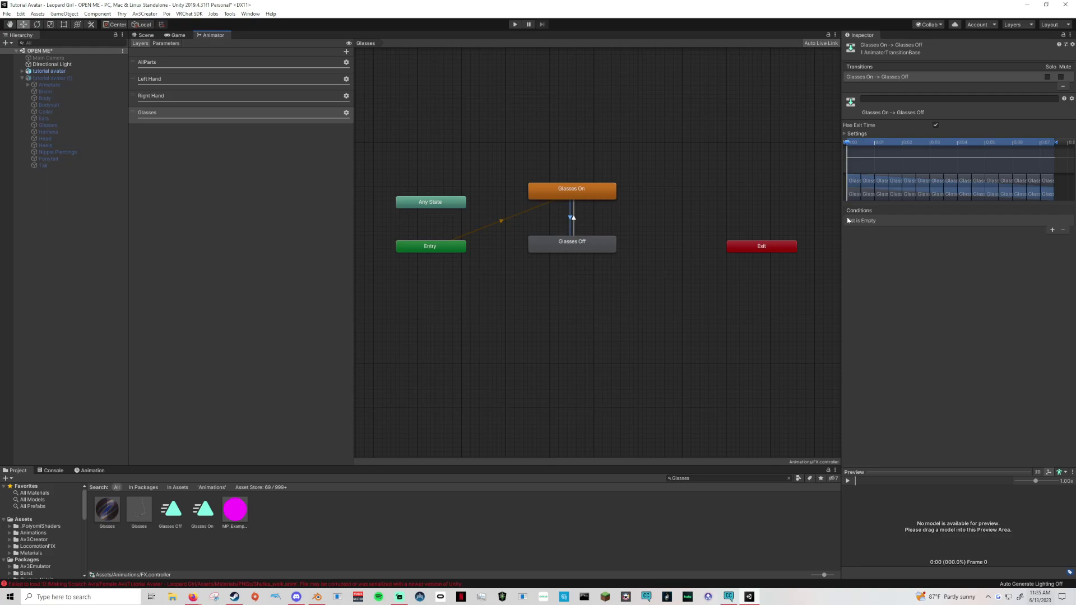
{"action": "left_click", "coordinate": [889, 134]}
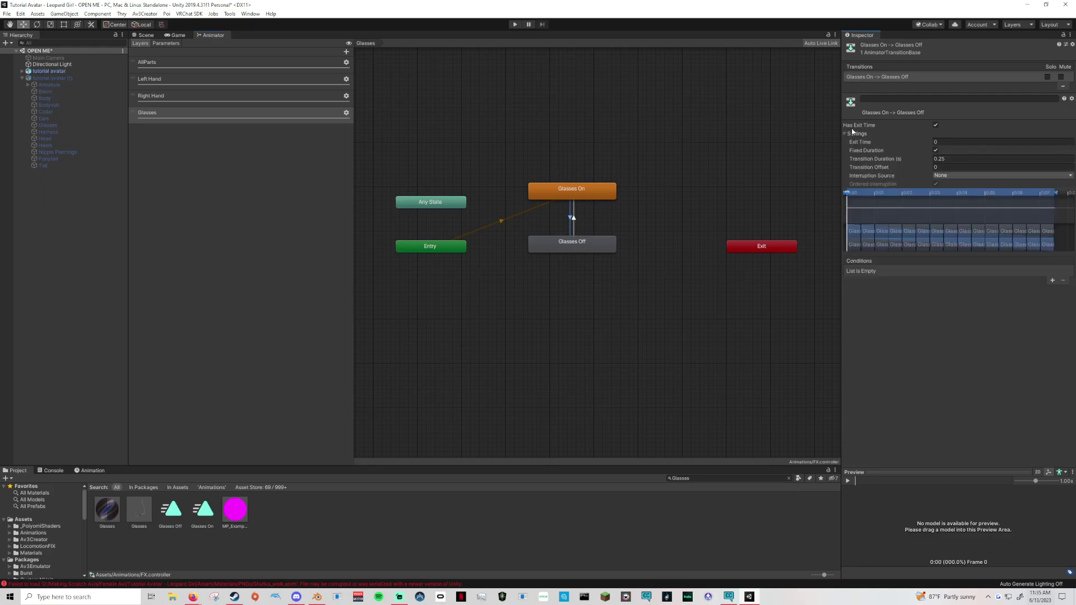
{"action": "left_click", "coordinate": [936, 125]}
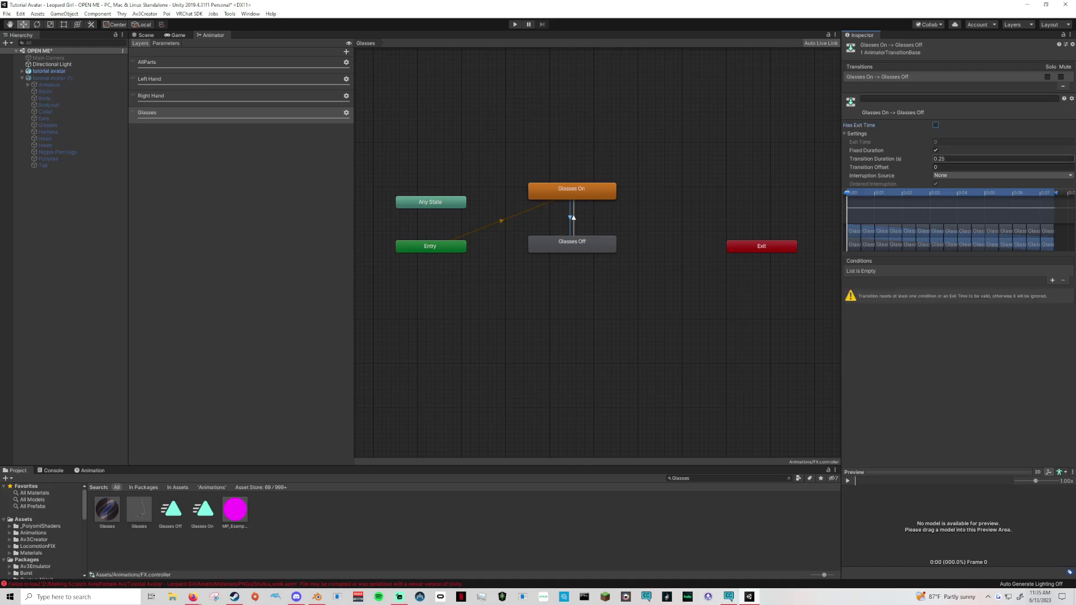
{"action": "left_click", "coordinate": [948, 159]}
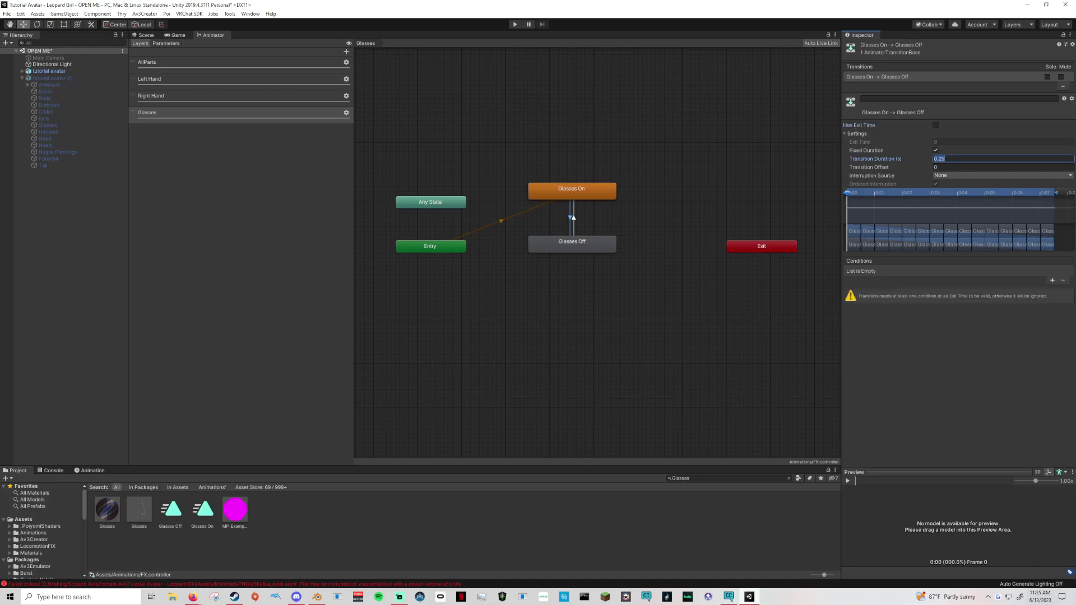
{"action": "type", "text": "0"}
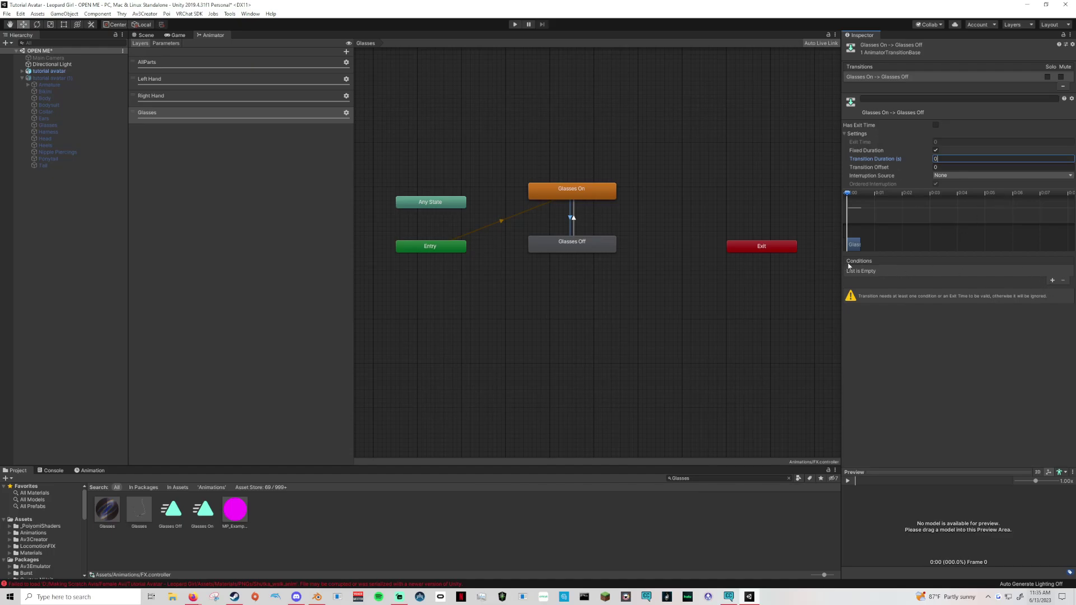
Step: Add a condition to the Glasses On to Glasses Off transition requiring the Glasses parameter to be true
{"action": "left_click", "coordinate": [1053, 281]}
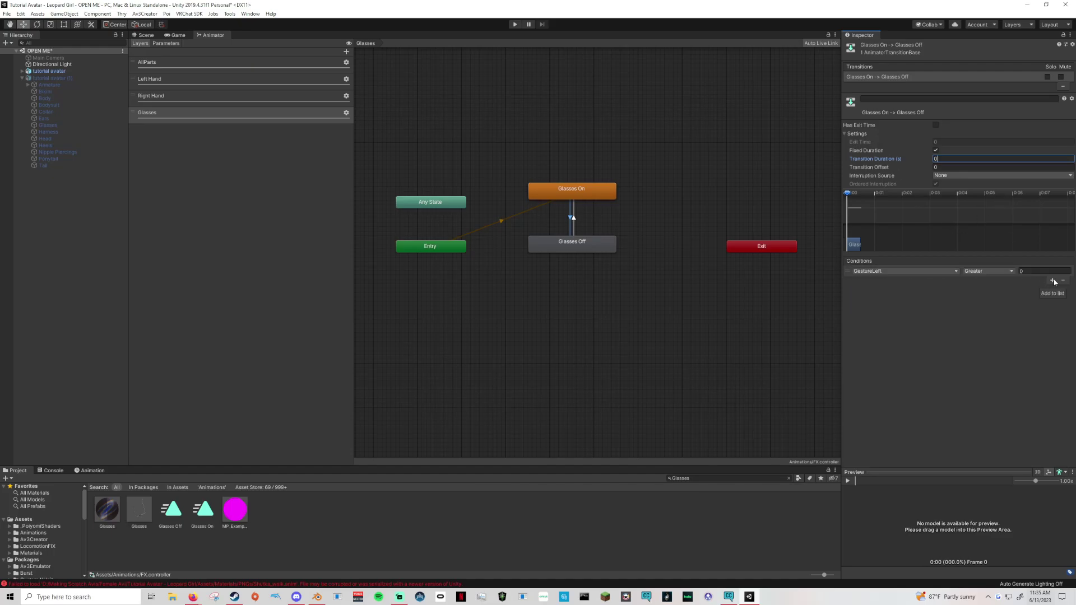
{"action": "left_click", "coordinate": [902, 271]}
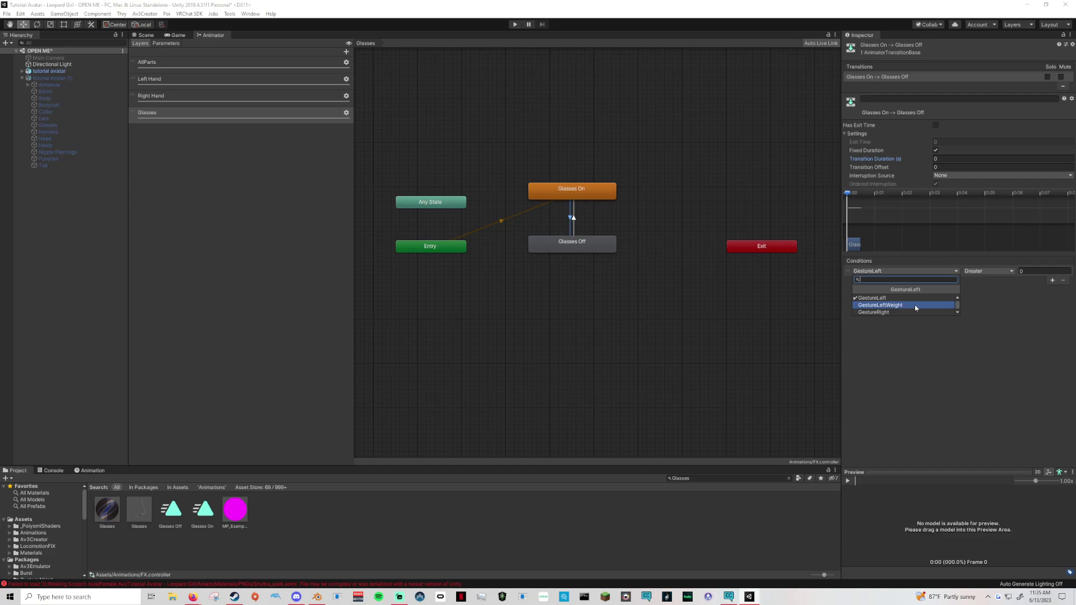
{"action": "scroll", "coordinate": [914, 305], "scroll_direction": "down", "scroll_amount": 2}
{"action": "left_click", "coordinate": [867, 312]}
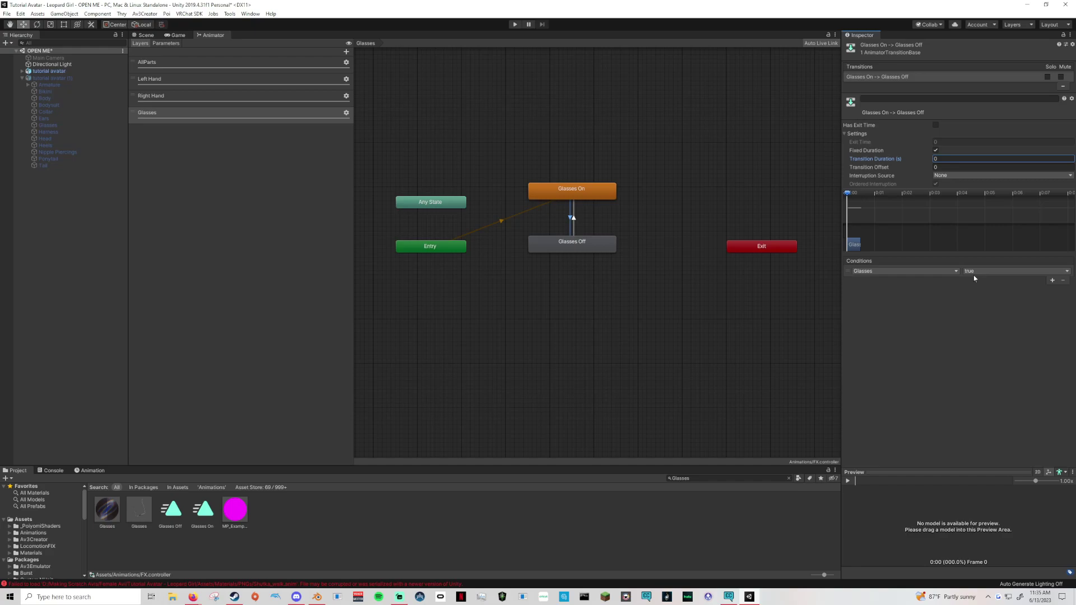
Step: Disable Has Exit Time on the Glasses Off to Glasses On transition and set its Transition Duration to 0
{"action": "left_click", "coordinate": [574, 220]}
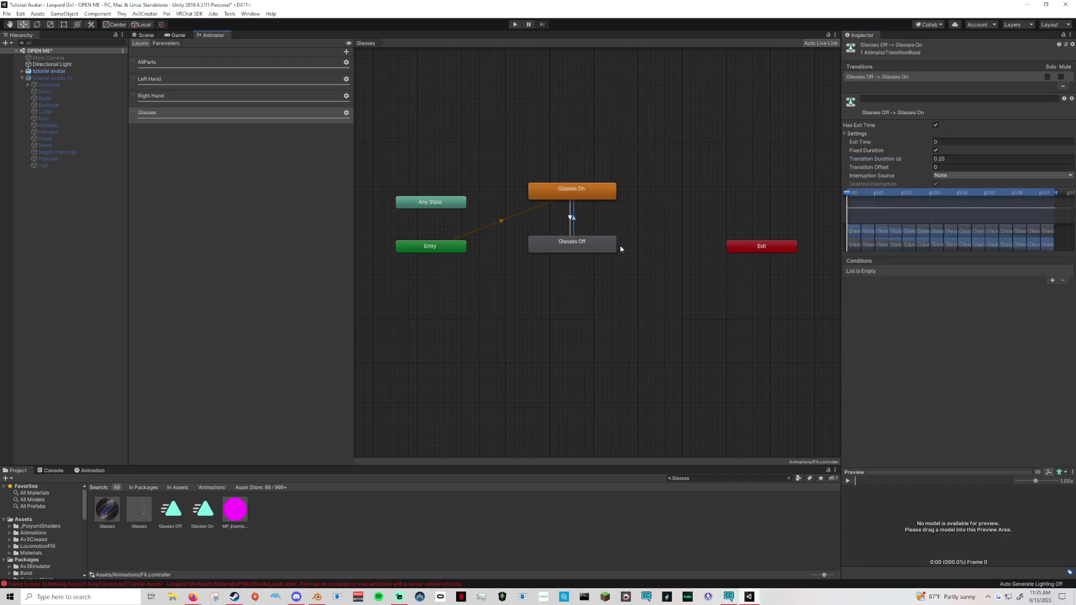
{"action": "left_click", "coordinate": [935, 125]}
{"action": "left_click", "coordinate": [953, 159]}
{"action": "type", "text": "0"}
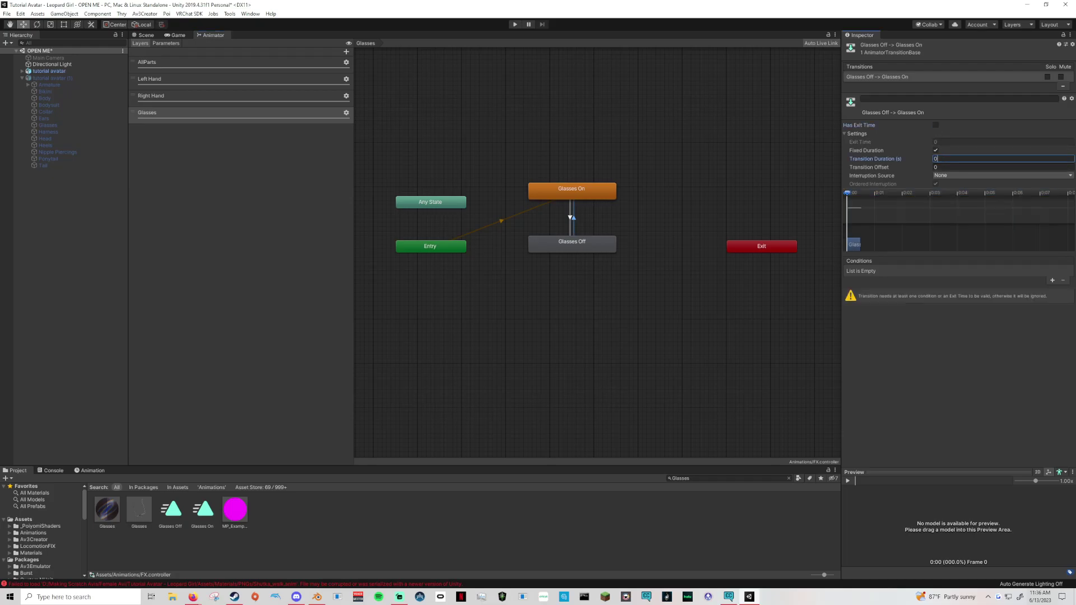
Step: Add a condition to the Glasses Off to Glasses On transition requiring Glasses to be false, and deselect the transition
{"action": "left_click", "coordinate": [1053, 280]}
{"action": "left_click", "coordinate": [883, 272]}
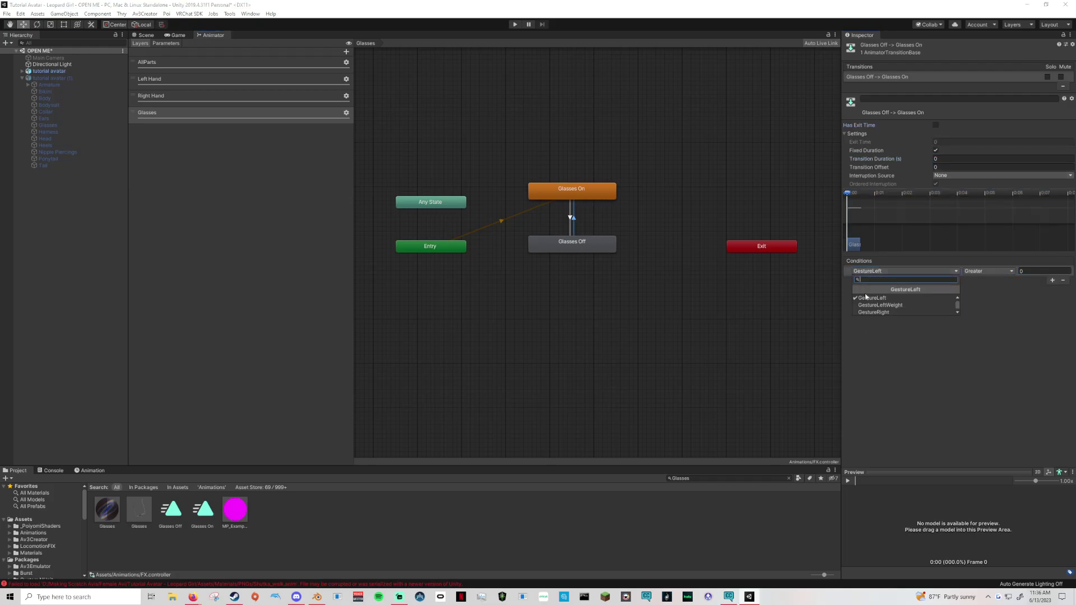
{"action": "left_click", "coordinate": [883, 312]}
{"action": "left_click", "coordinate": [973, 271]}
{"action": "left_click", "coordinate": [970, 282]}
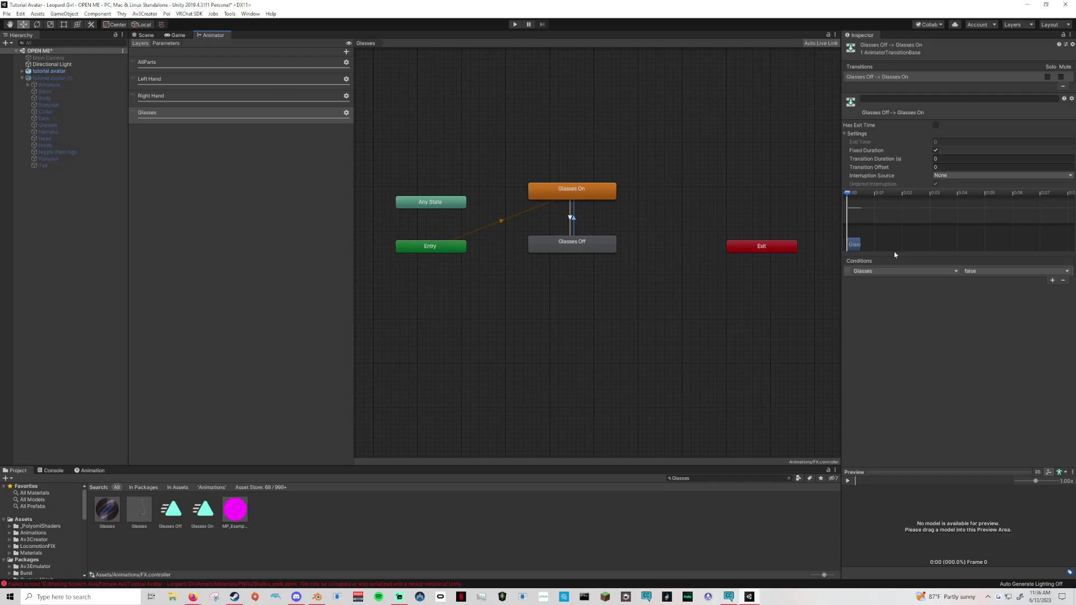
{"action": "left_click", "coordinate": [676, 173]}
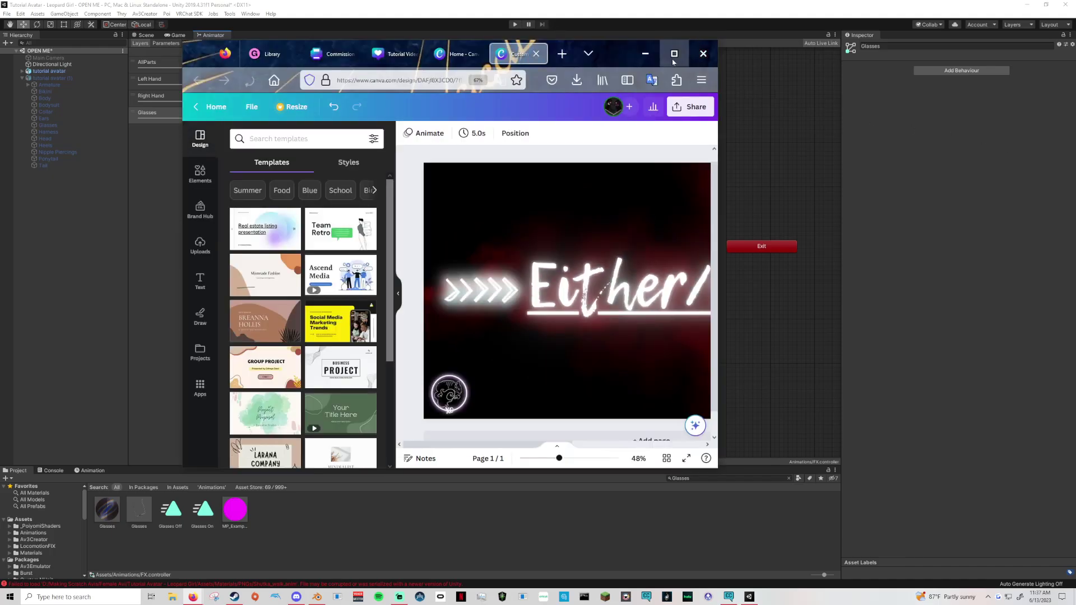
Step: View the Either/Or title design enlarged in the Canva browser window, then return to Unity
{"action": "left_click", "coordinate": [675, 53]}
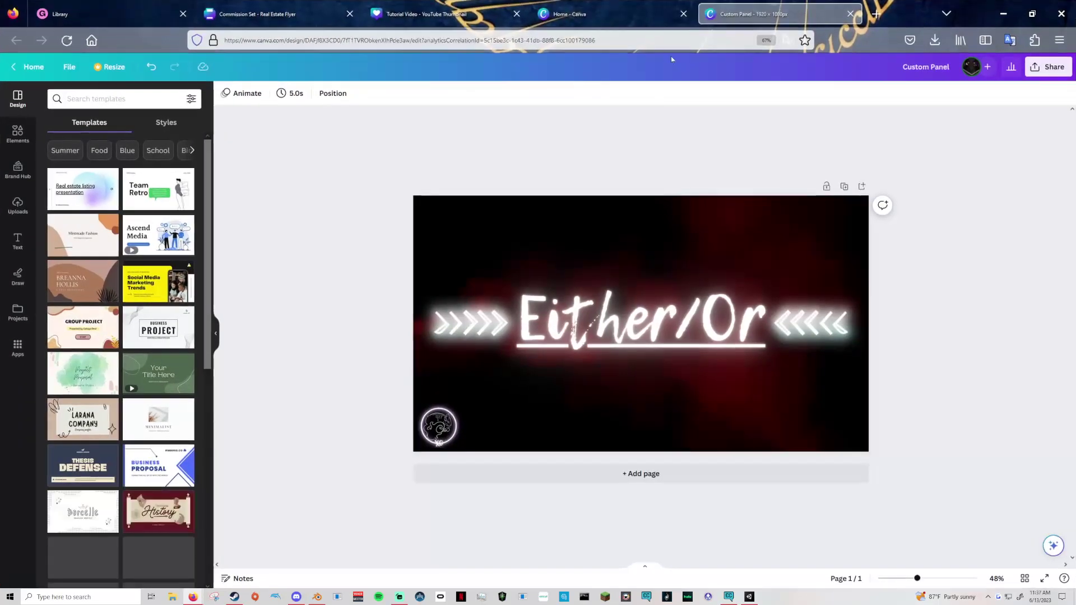
{"action": "left_click_drag", "start_coordinate": [918, 579], "coordinate": [933, 579]}
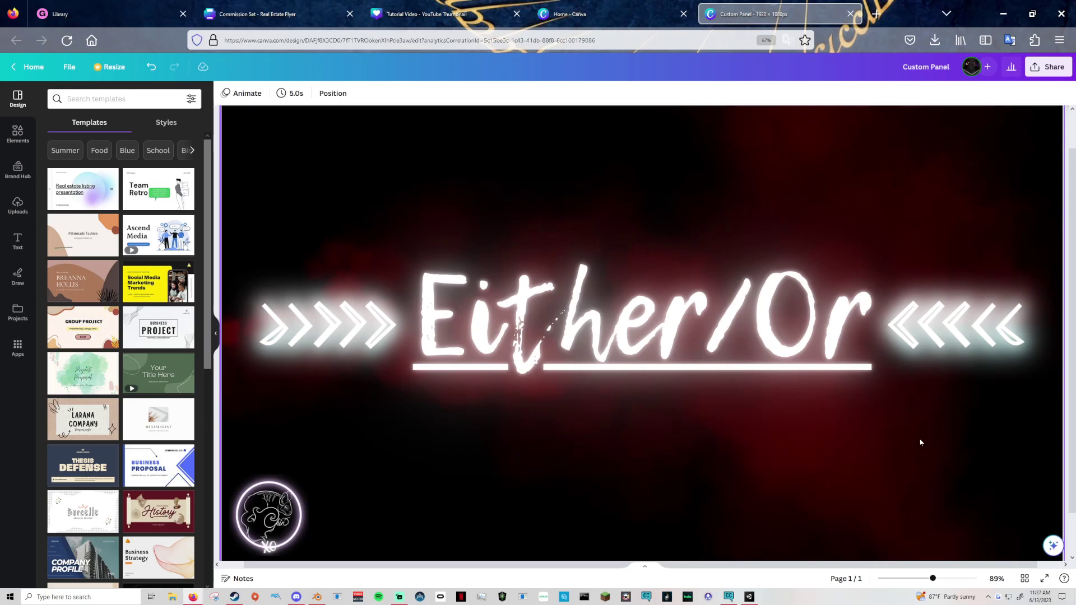
{"action": "left_click", "coordinate": [1003, 13]}
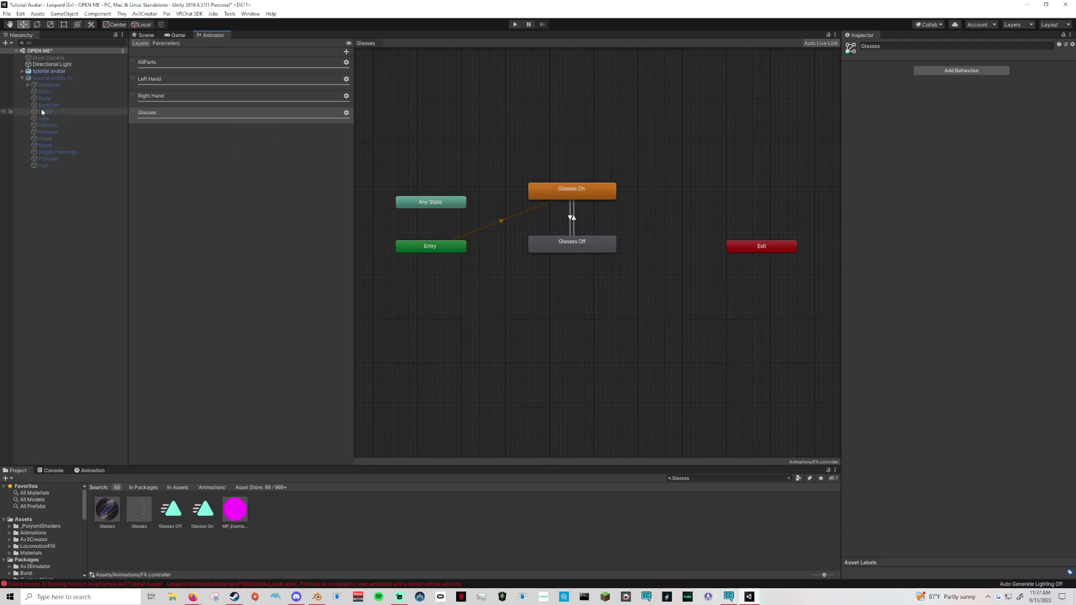
Step: In the Scene view, deactivate tutorial avatar, activate tutorial avatar (1), and bring up its Animation timeline
{"action": "left_click", "coordinate": [139, 36]}
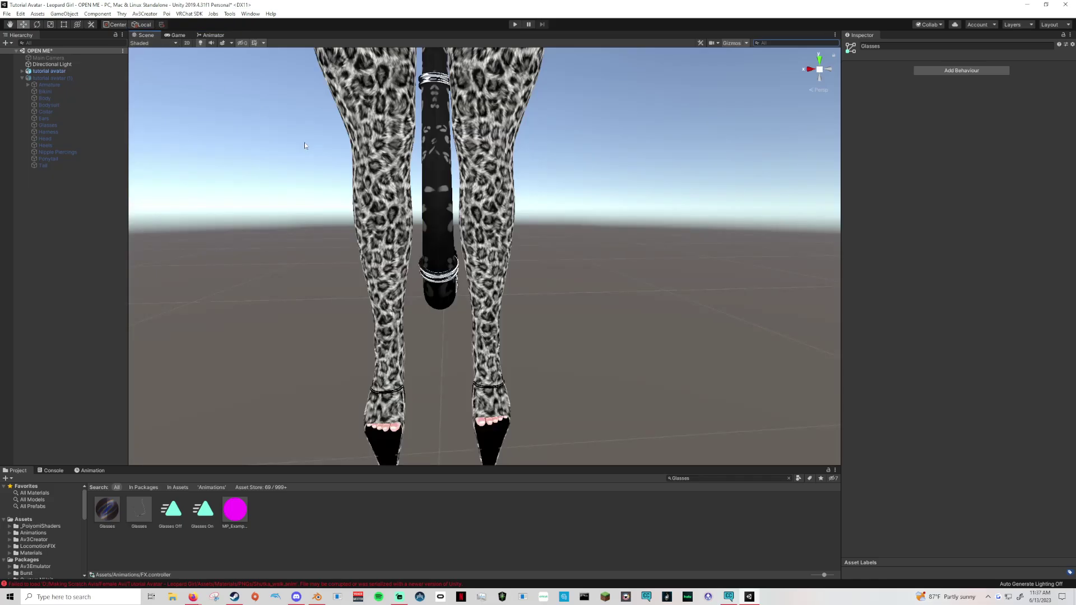
{"action": "left_click", "coordinate": [65, 71]}
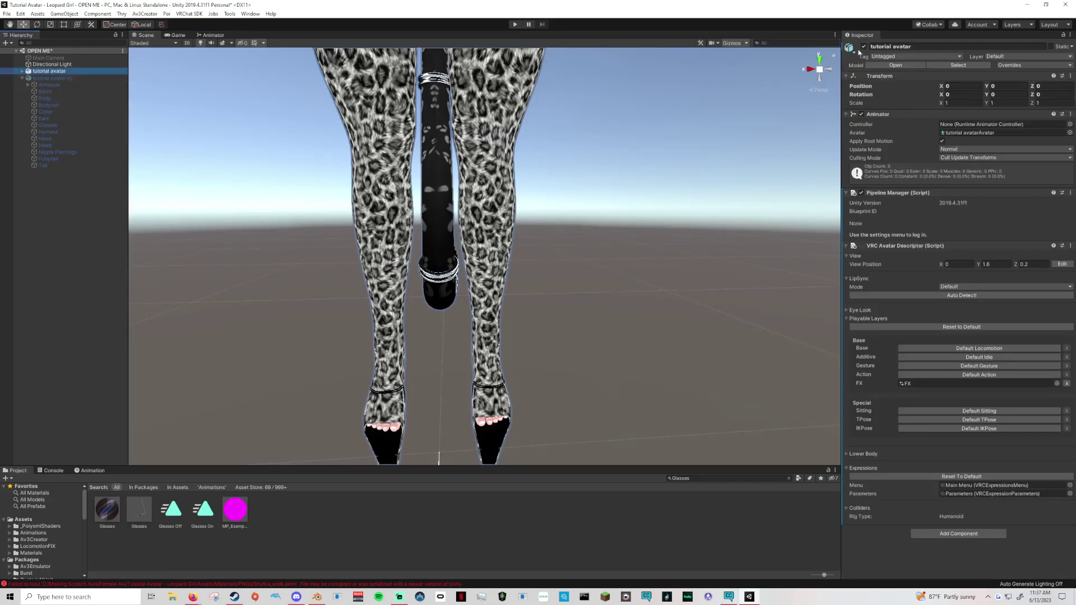
{"action": "left_click", "coordinate": [864, 46]}
{"action": "left_click", "coordinate": [51, 78]}
{"action": "left_click", "coordinate": [864, 47]}
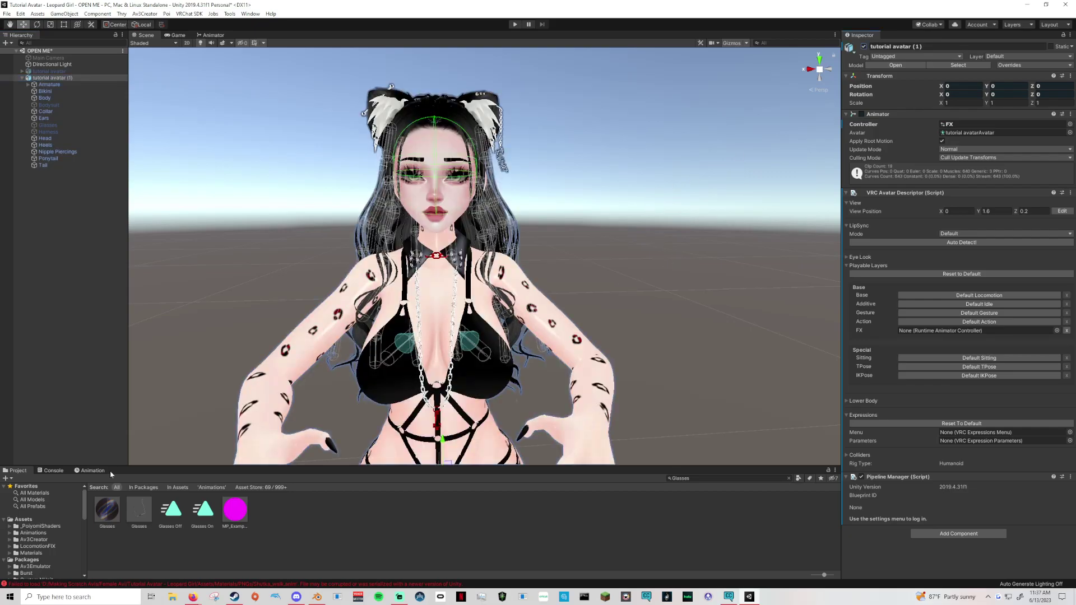
{"action": "left_click", "coordinate": [92, 471]}
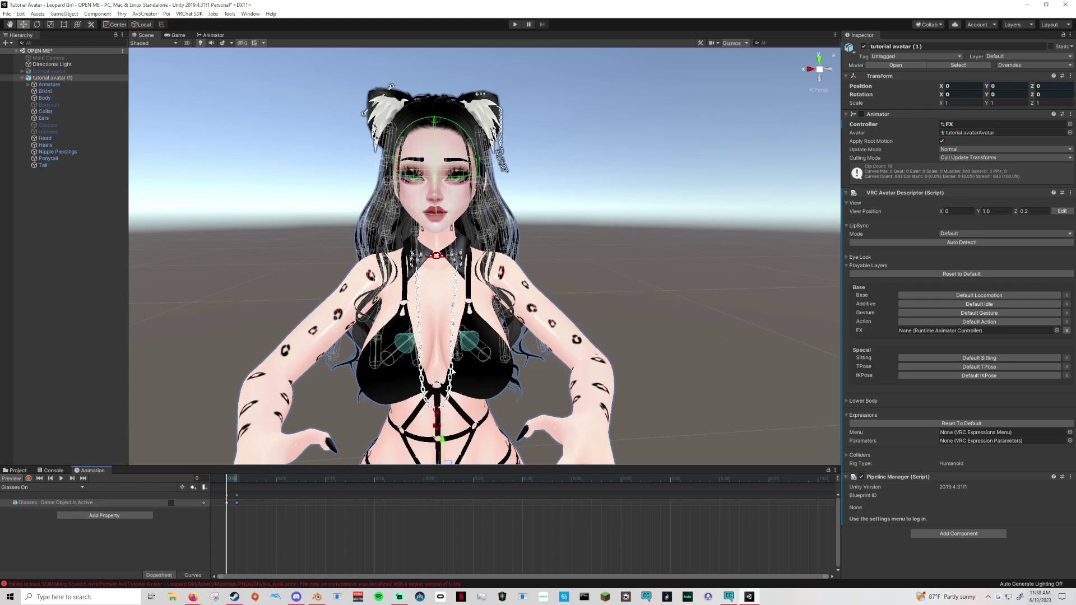
Step: Select the Collar mesh around the neck of tutorial avatar (1)
{"action": "middle_click_drag", "start_coordinate": [450, 368], "coordinate": [460, 395]}
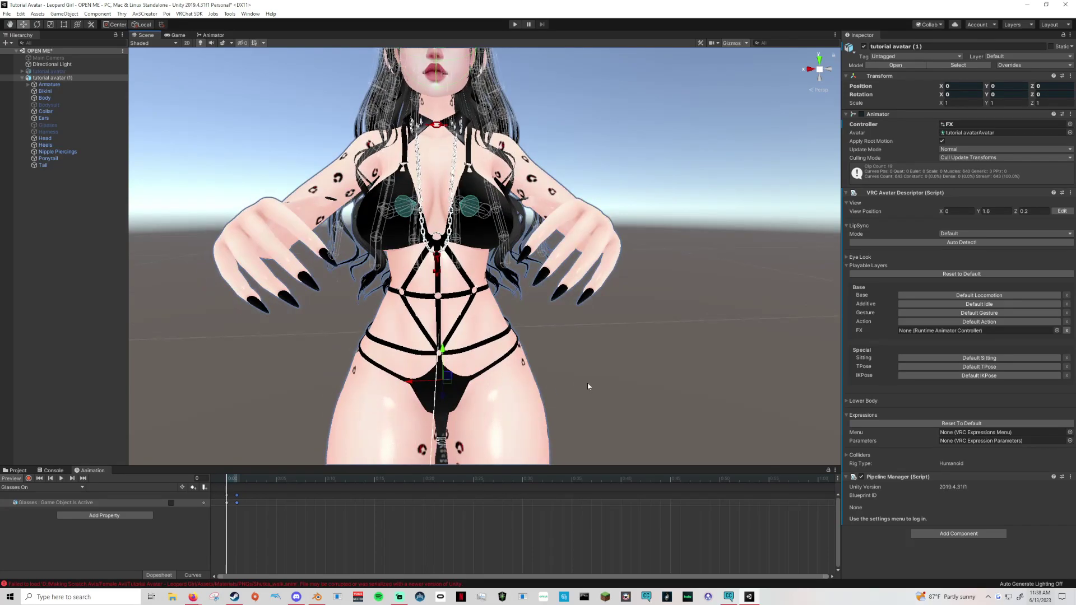
{"action": "left_click", "coordinate": [592, 379]}
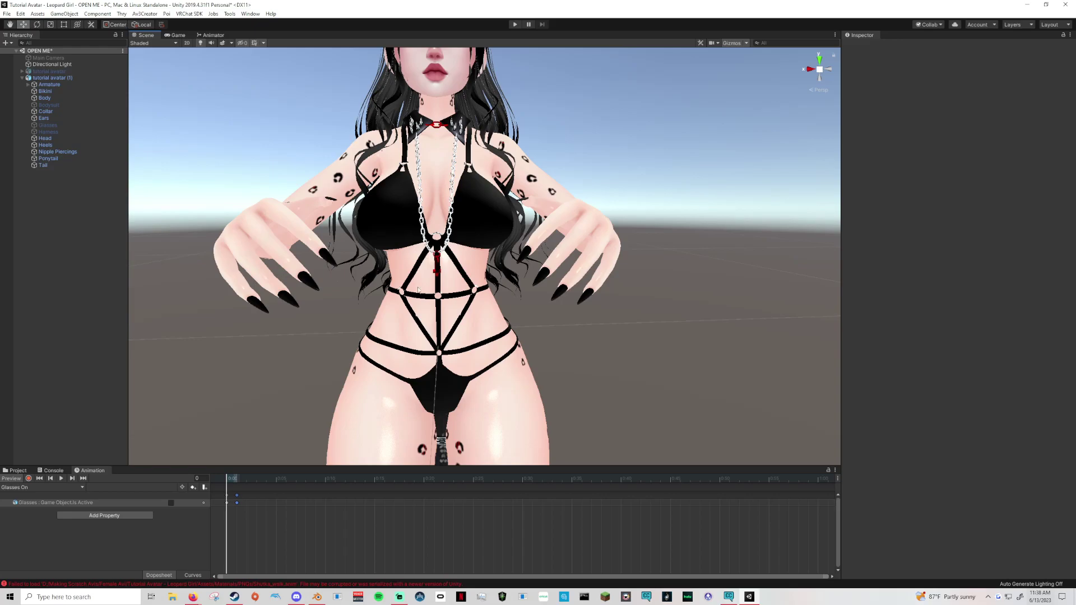
{"action": "middle_click_drag", "start_coordinate": [418, 298], "coordinate": [417, 308]}
{"action": "scroll", "coordinate": [418, 306], "scroll_direction": "up", "scroll_amount": 5}
{"action": "right_click_drag", "start_coordinate": [418, 305], "coordinate": [191, 309]}
{"action": "scroll", "coordinate": [191, 309], "scroll_direction": "down", "scroll_amount": 5}
{"action": "middle_click_drag", "start_coordinate": [192, 312], "coordinate": [196, 308]}
{"action": "right_click_drag", "start_coordinate": [246, 306], "coordinate": [363, 297]}
{"action": "middle_click_drag", "start_coordinate": [363, 298], "coordinate": [418, 303]}
{"action": "right_click_drag", "start_coordinate": [418, 303], "coordinate": [256, 319]}
{"action": "middle_click_drag", "start_coordinate": [256, 319], "coordinate": [264, 313]}
{"action": "right_click_drag", "start_coordinate": [264, 312], "coordinate": [469, 270]}
{"action": "left_click", "coordinate": [468, 269]}
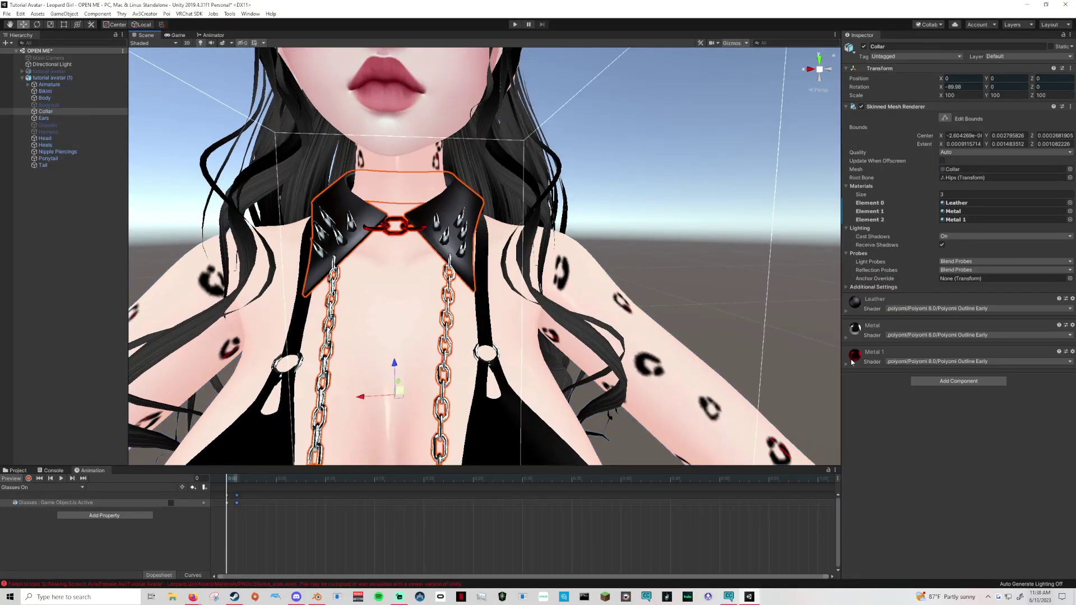
Step: Enable the Dissolve effect under Special FX on the collar's Leather material and expand its settings
{"action": "left_click", "coordinate": [848, 312]}
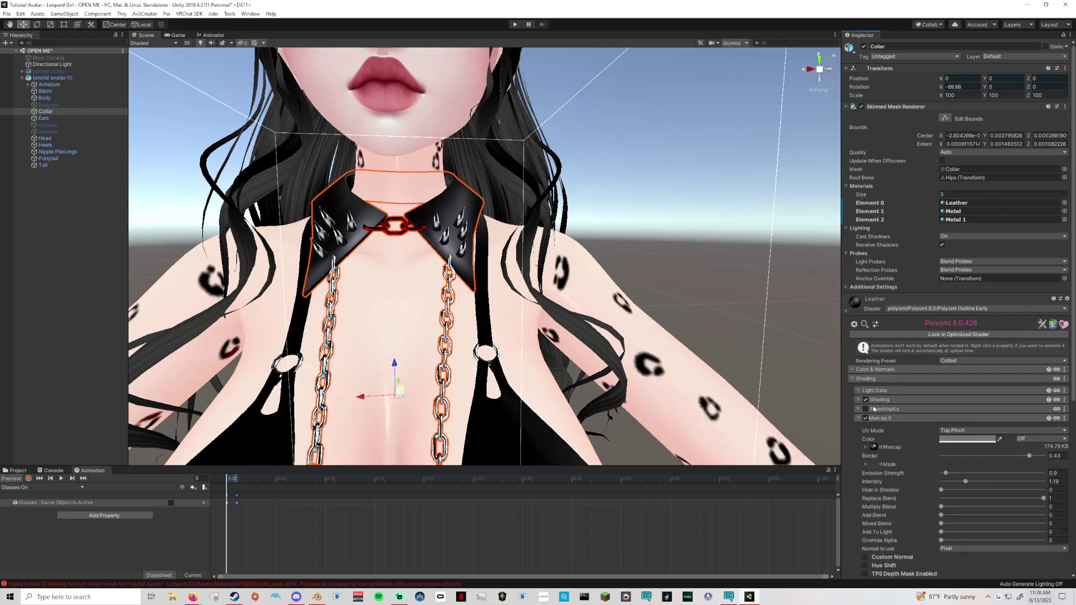
{"action": "left_click", "coordinate": [857, 412]}
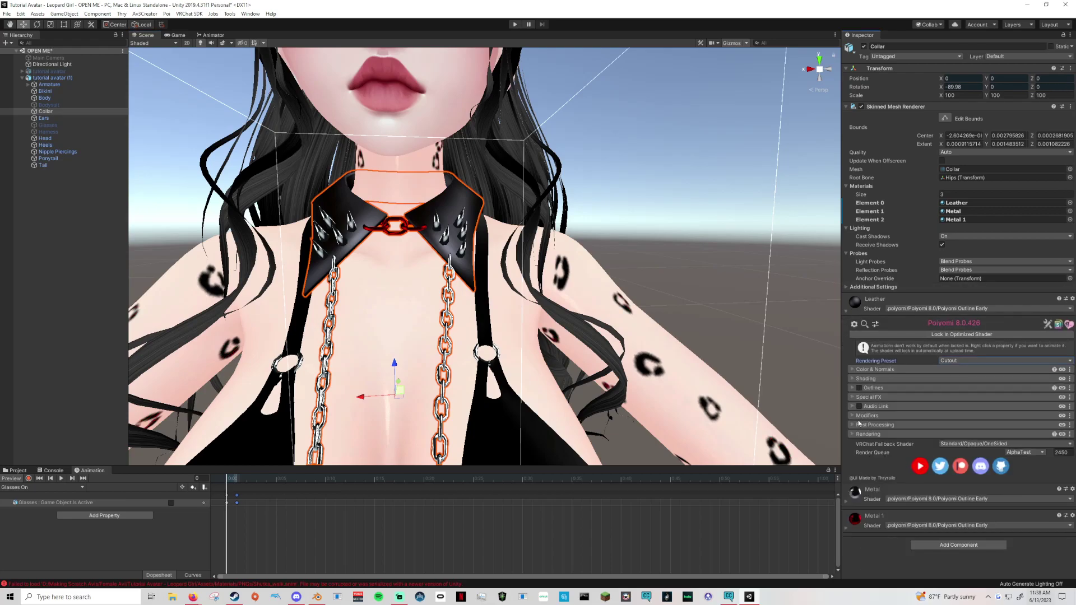
{"action": "left_click", "coordinate": [854, 398]}
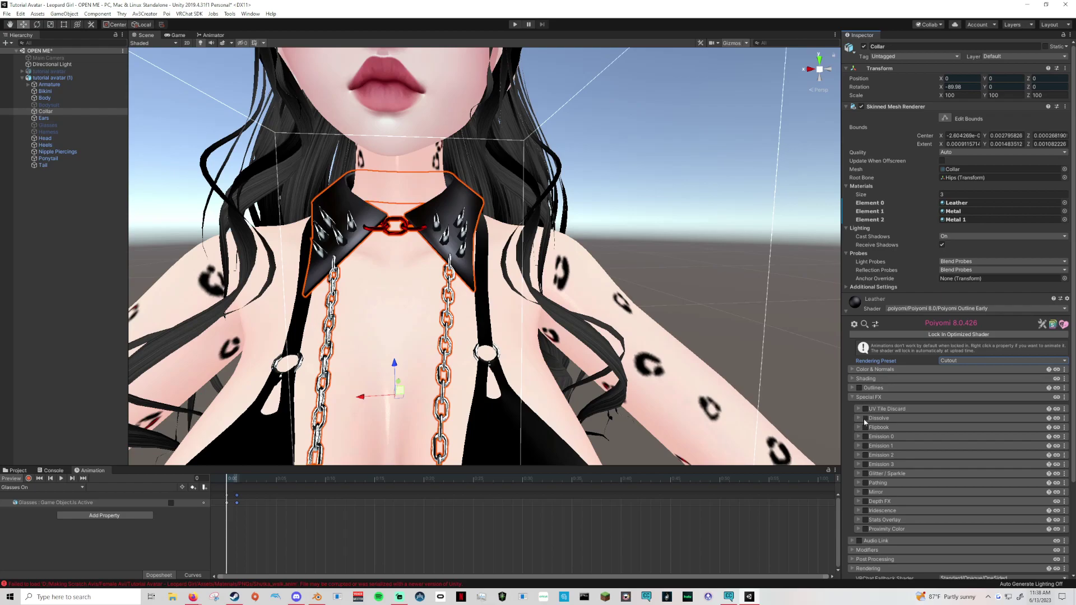
{"action": "left_click", "coordinate": [865, 419]}
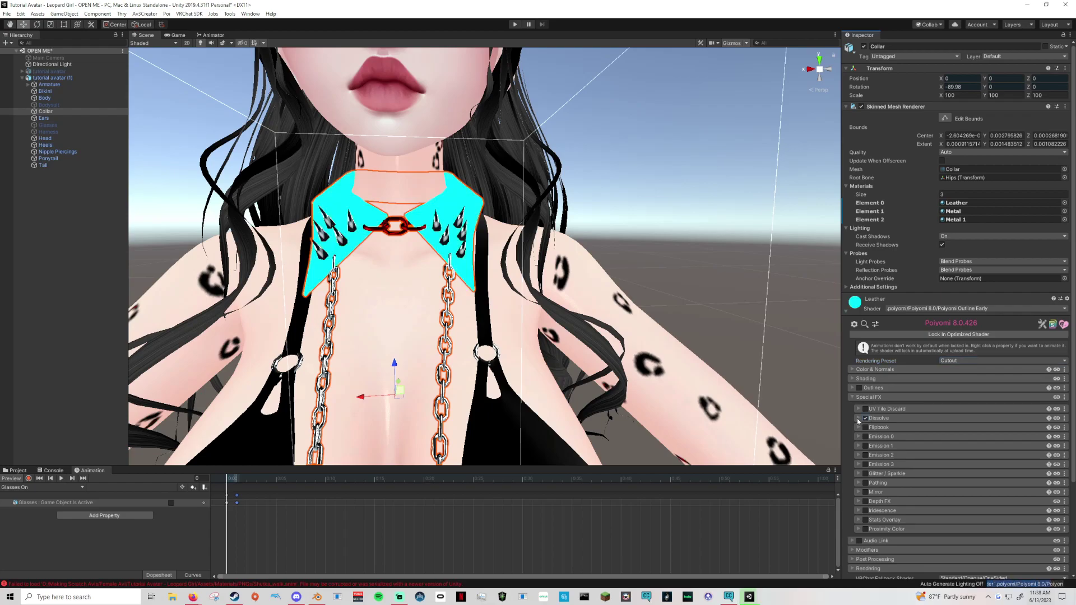
{"action": "left_click", "coordinate": [857, 418]}
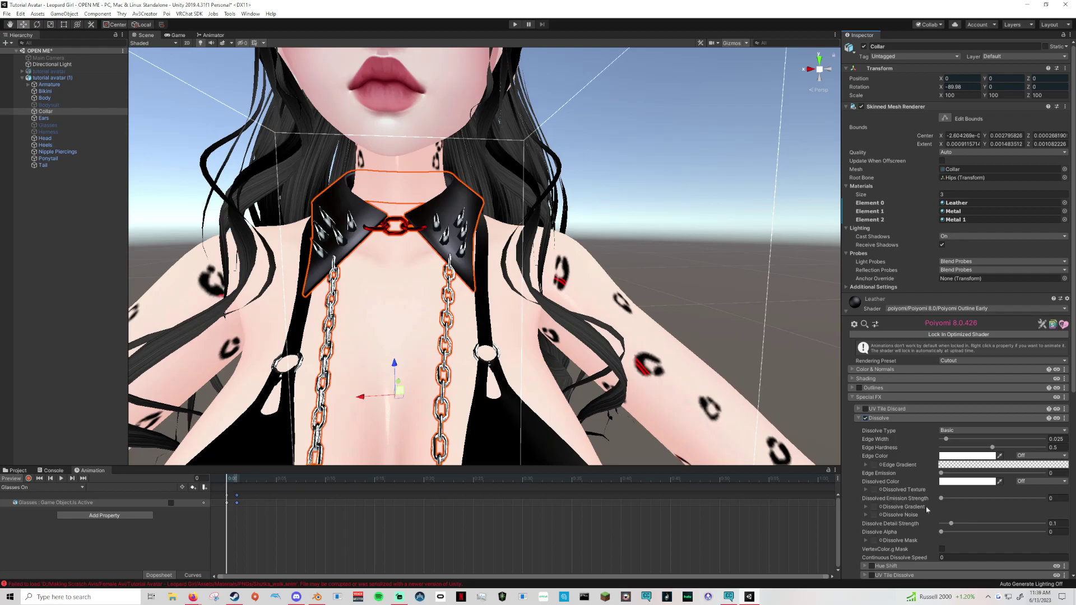
Step: Make the Leather material's Dissolved Color fully transparent, test the Dissolve Alpha slider, and leave Dissolve Alpha at 0
{"action": "left_click_drag", "start_coordinate": [942, 533], "coordinate": [988, 532]}
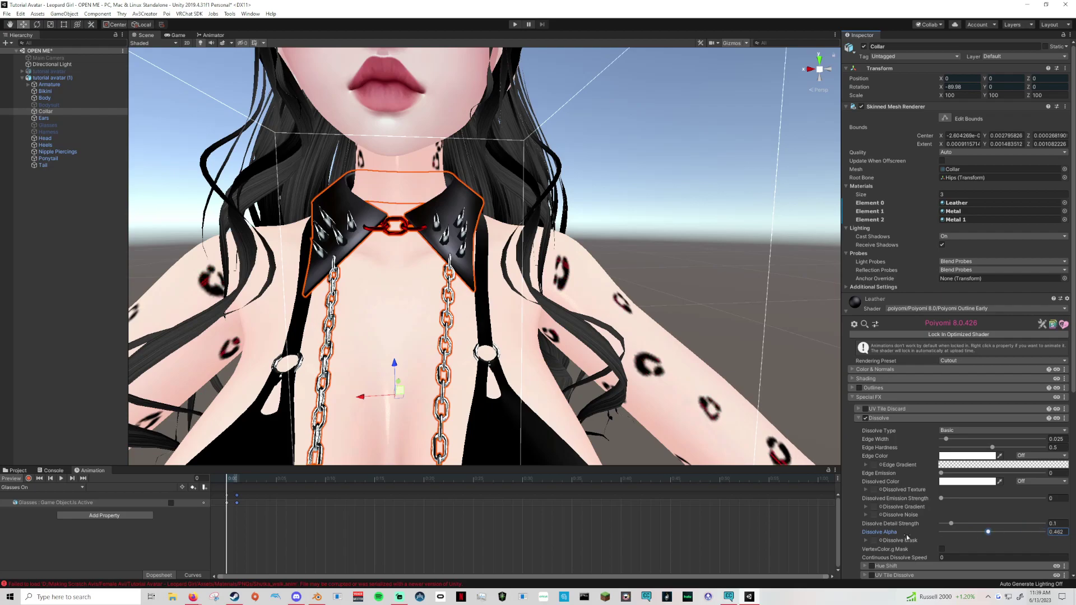
{"action": "left_click", "coordinate": [956, 534]}
{"action": "left_click", "coordinate": [953, 456]}
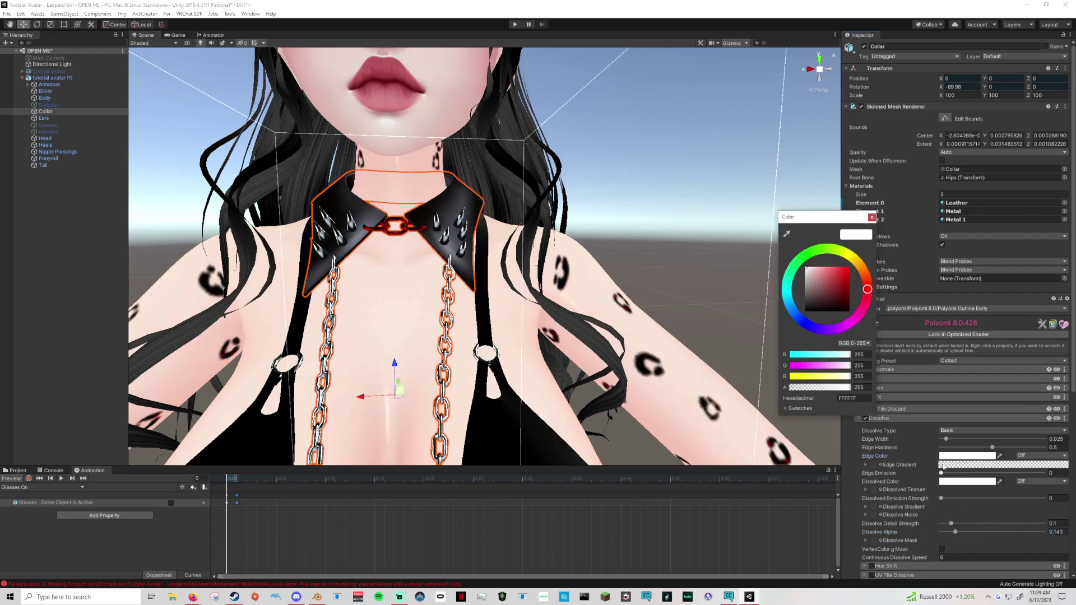
{"action": "left_click", "coordinate": [956, 483]}
{"action": "left_click_drag", "start_coordinate": [827, 390], "coordinate": [789, 388]}
{"action": "mouse_move", "coordinate": [958, 533]}
{"action": "left_mouse_down"}
{"action": "mouse_move", "coordinate": [1037, 533]}
{"action": "mouse_move", "coordinate": [942, 532]}
{"action": "mouse_move", "coordinate": [1044, 532]}
{"action": "mouse_move", "coordinate": [941, 532]}
{"action": "left_mouse_up"}
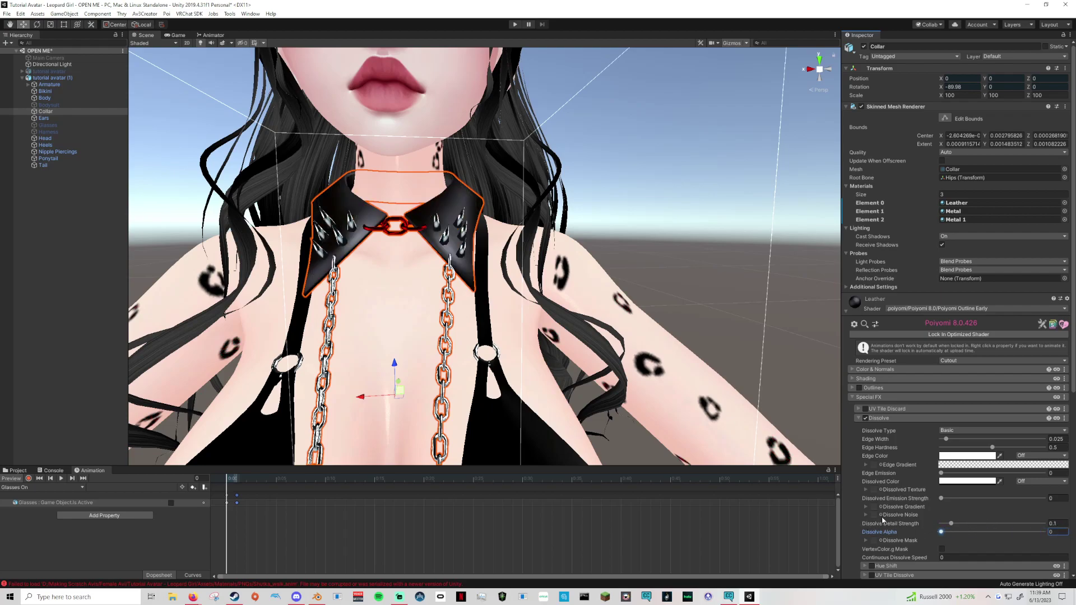
Step: Search the textures for noise and assign T_Noise_No (6) as the Leather material's Dissolve Noise
{"action": "left_click", "coordinate": [875, 514]}
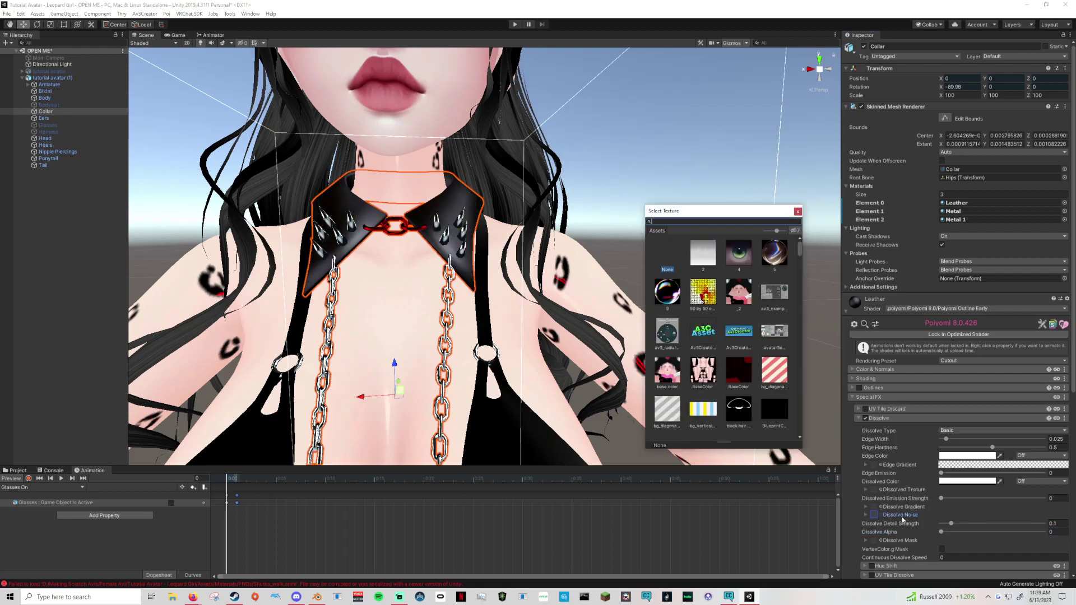
{"action": "type", "text": "noise"}
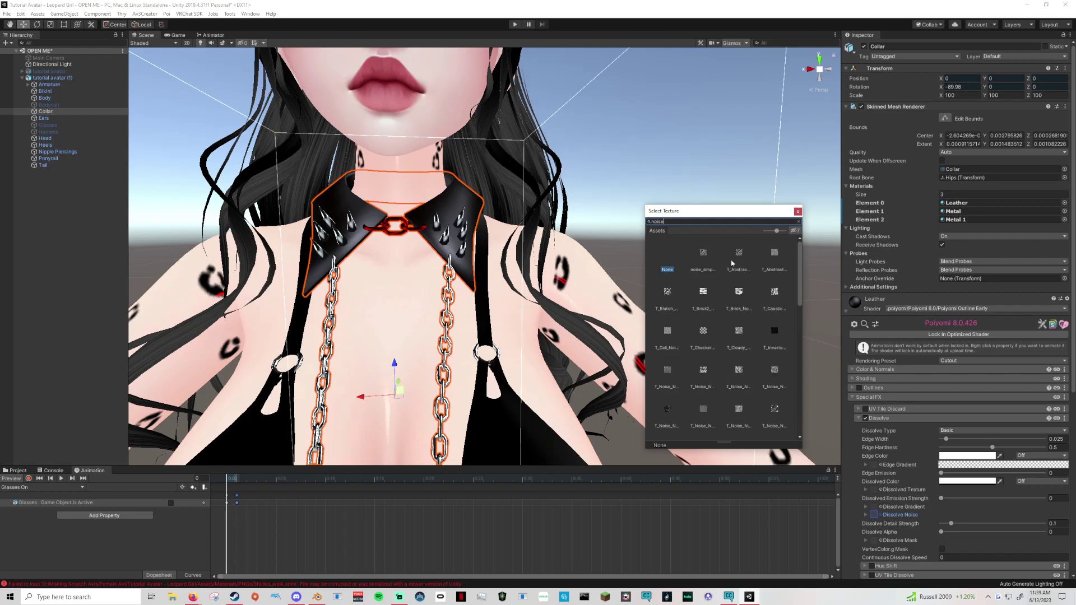
{"action": "key", "text": "Down"}
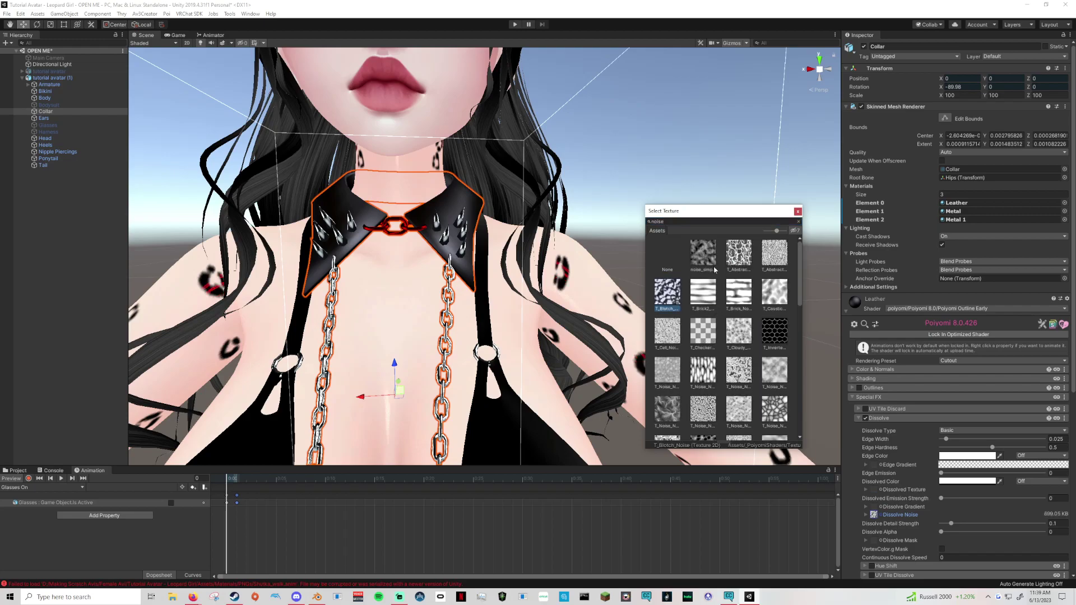
{"action": "left_click", "coordinate": [674, 415]}
{"action": "left_click", "coordinate": [773, 410]}
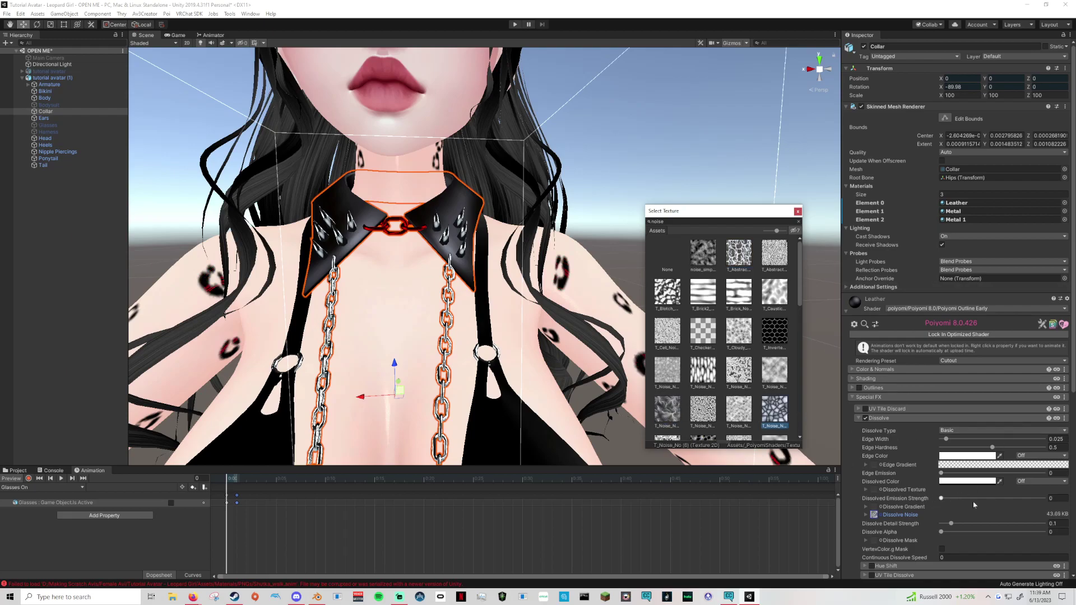
Step: Set the Leather material's dissolve Edge Color to red and test the Dissolve Alpha slider
{"action": "left_click", "coordinate": [945, 534]}
{"action": "mouse_move", "coordinate": [944, 534]}
{"action": "left_mouse_down"}
{"action": "mouse_move", "coordinate": [1058, 533]}
{"action": "mouse_move", "coordinate": [924, 533]}
{"action": "left_mouse_up"}
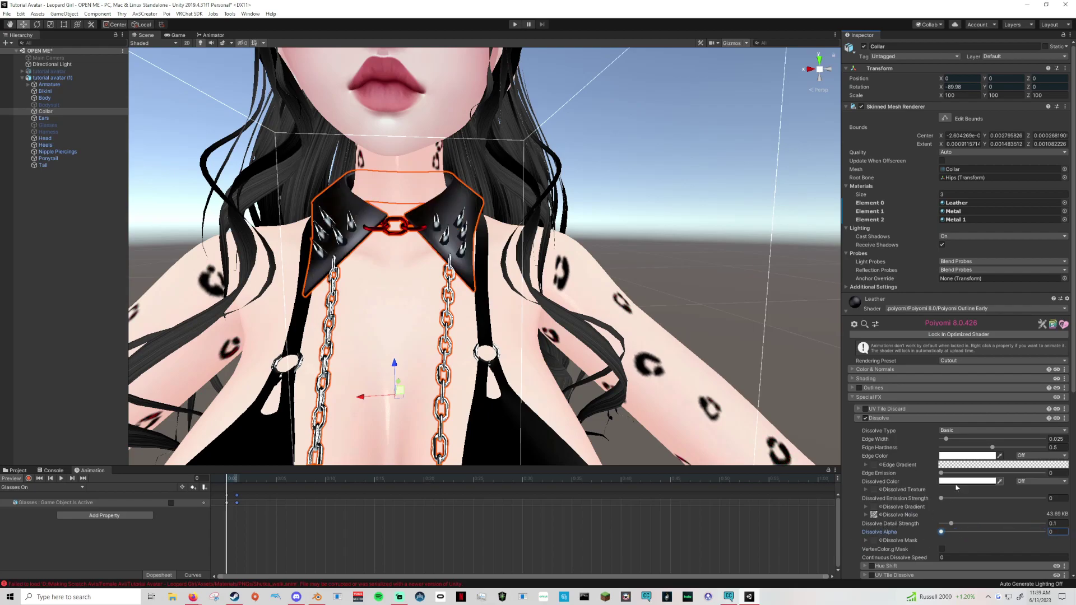
{"action": "left_click", "coordinate": [967, 456]}
{"action": "left_click", "coordinate": [855, 268]}
{"action": "left_click", "coordinate": [872, 216]}
{"action": "scroll", "coordinate": [936, 474], "scroll_direction": "down", "scroll_amount": 3}
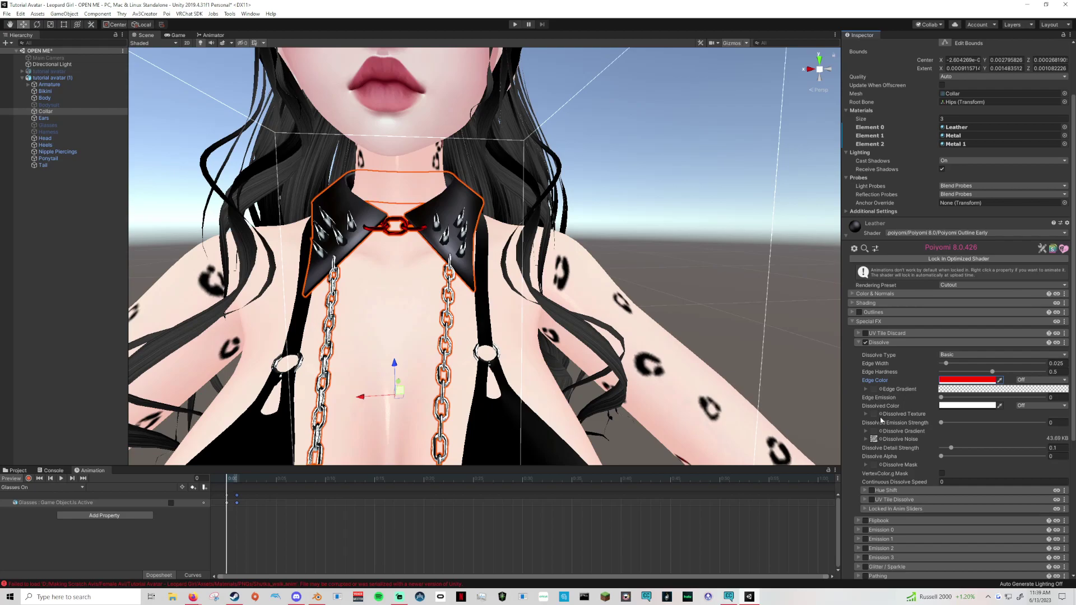
{"action": "left_click_drag", "start_coordinate": [942, 456], "coordinate": [1030, 451]}
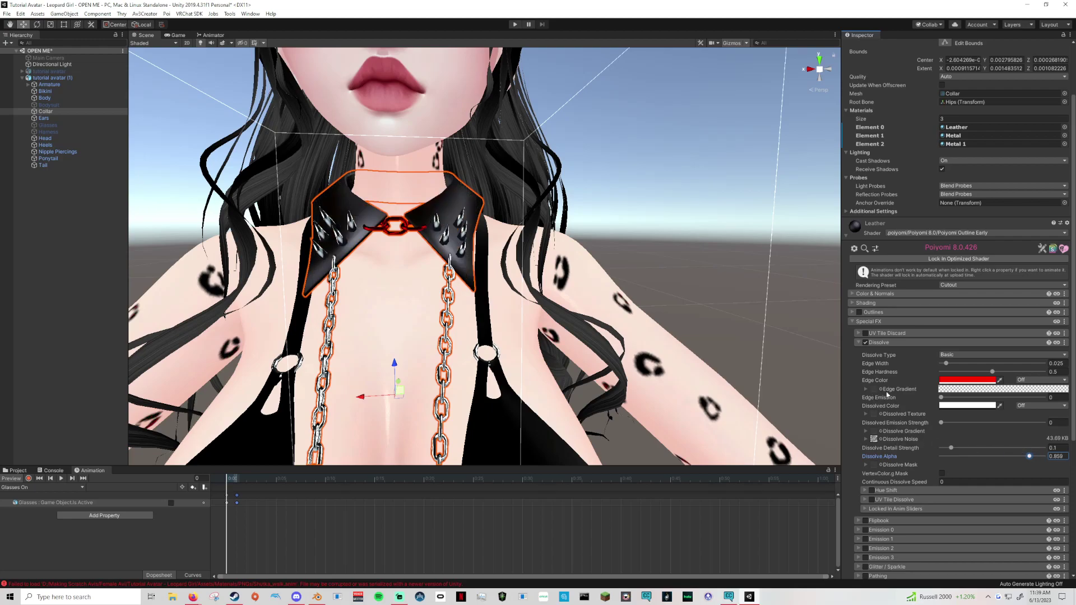
Step: Try T_Noise_No (15) as the Leather material's Dissolve Noise and preview it by varying Dissolve Alpha
{"action": "left_click", "coordinate": [878, 440]}
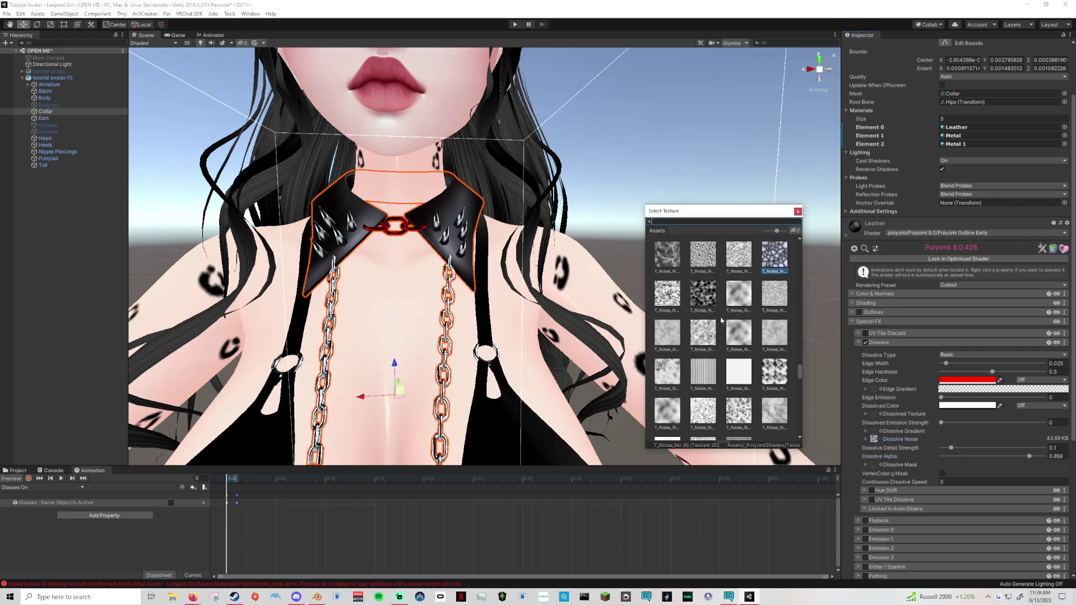
{"action": "scroll", "coordinate": [722, 320], "scroll_direction": "up", "scroll_amount": 1}
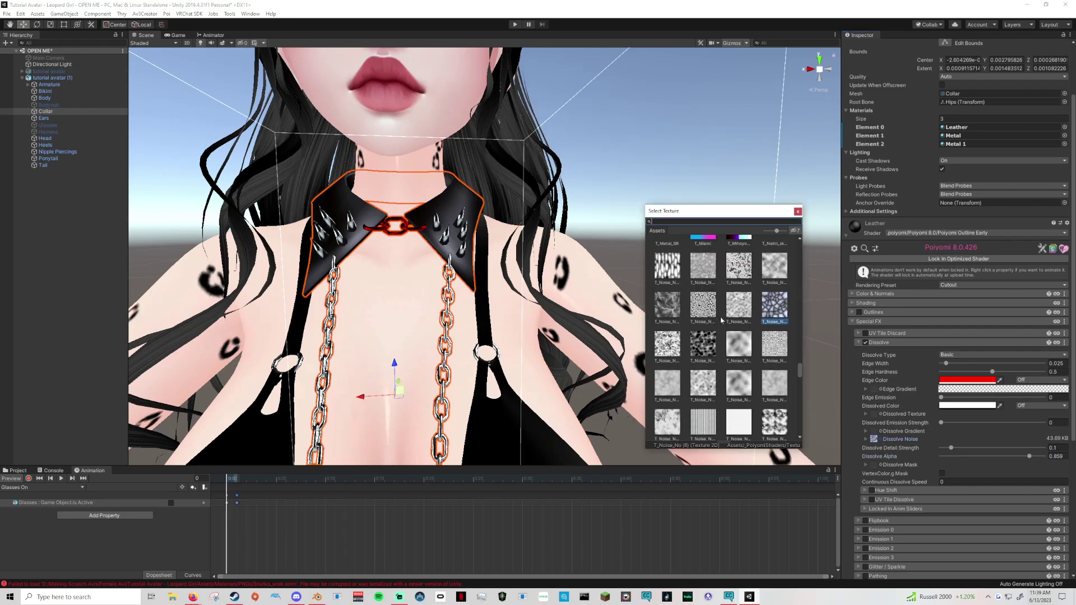
{"action": "left_click", "coordinate": [778, 419]}
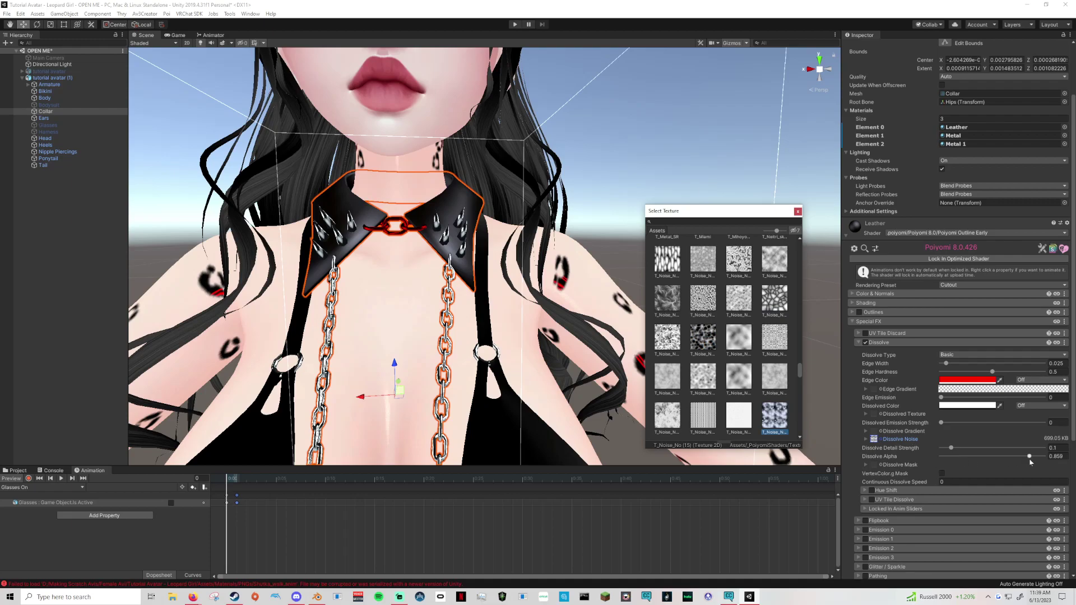
{"action": "left_click", "coordinate": [1030, 457]}
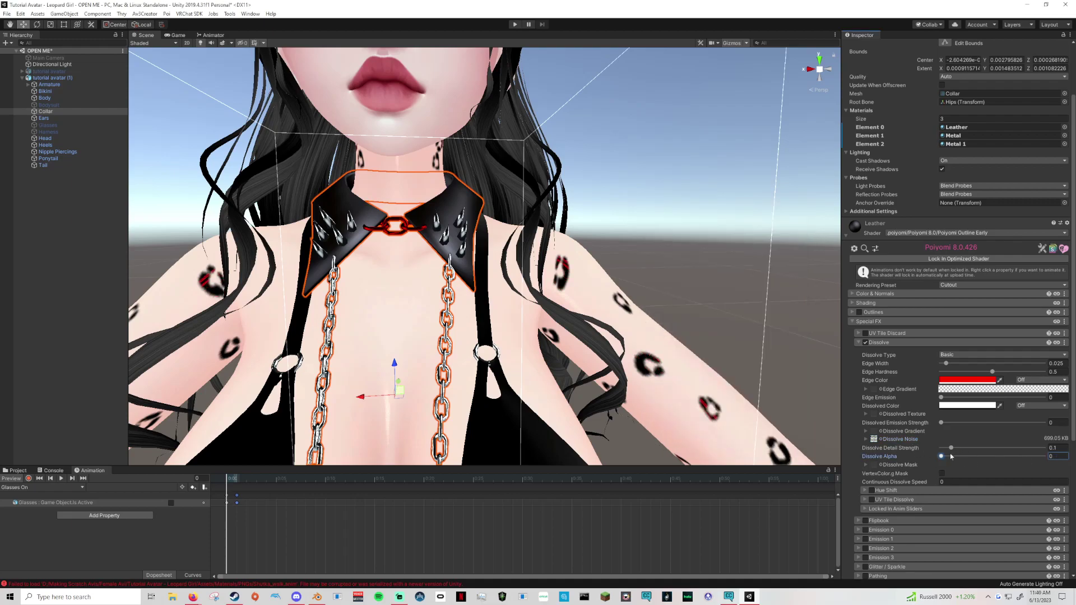
{"action": "left_click_drag", "start_coordinate": [1038, 462], "coordinate": [1040, 458]}
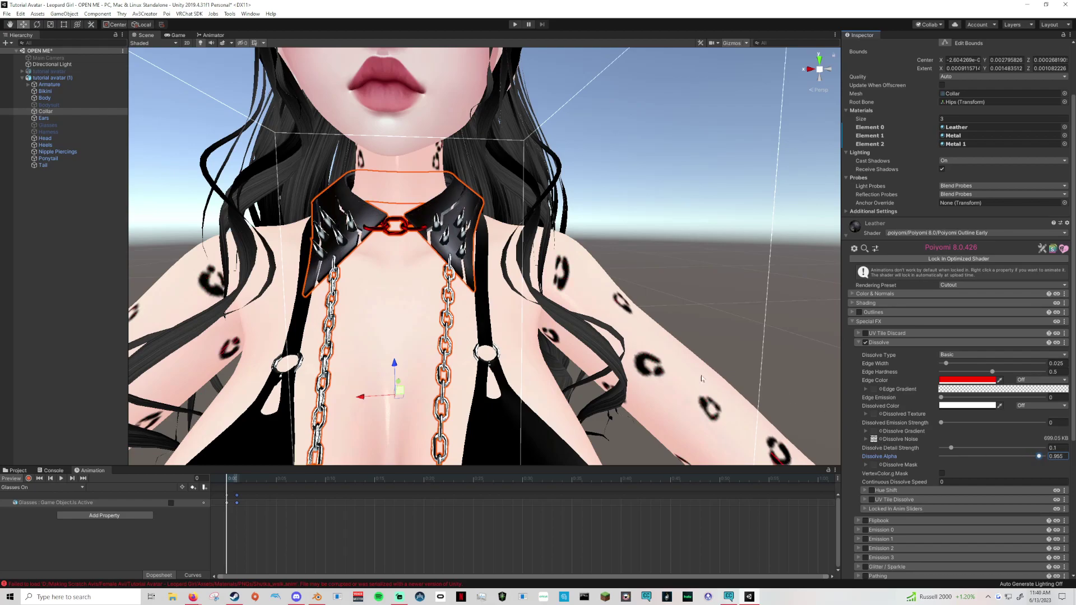
{"action": "left_click_drag", "start_coordinate": [946, 458], "coordinate": [909, 458]}
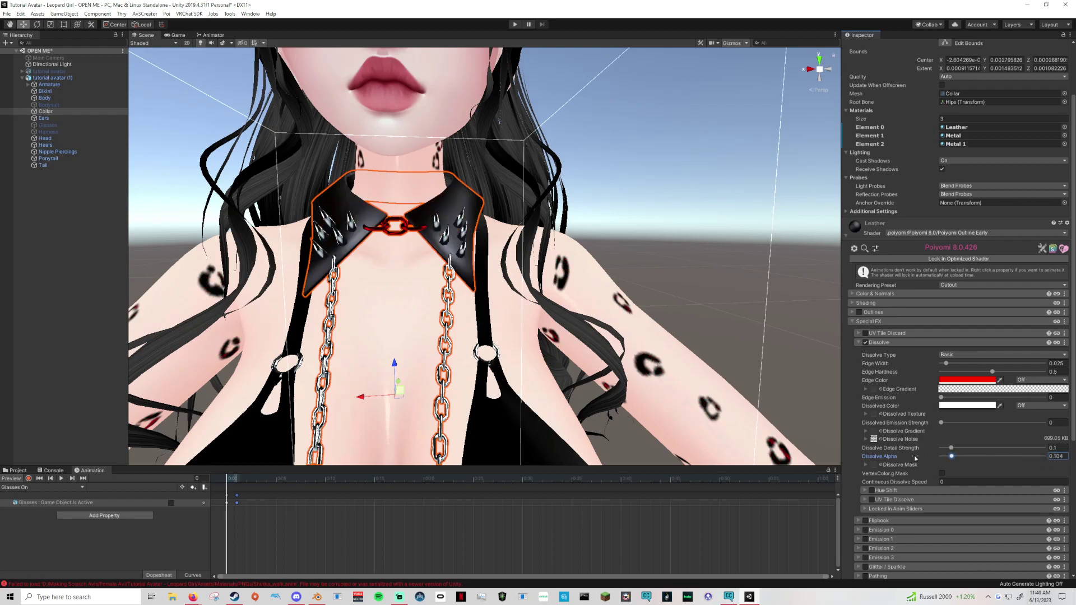
Step: Try T_Noise_No (3) as the Leather material's Dissolve Noise and preview it by varying Dissolve Alpha between 0 and 1
{"action": "left_click", "coordinate": [874, 439]}
{"action": "scroll", "coordinate": [671, 254], "scroll_direction": "up", "scroll_amount": 10}
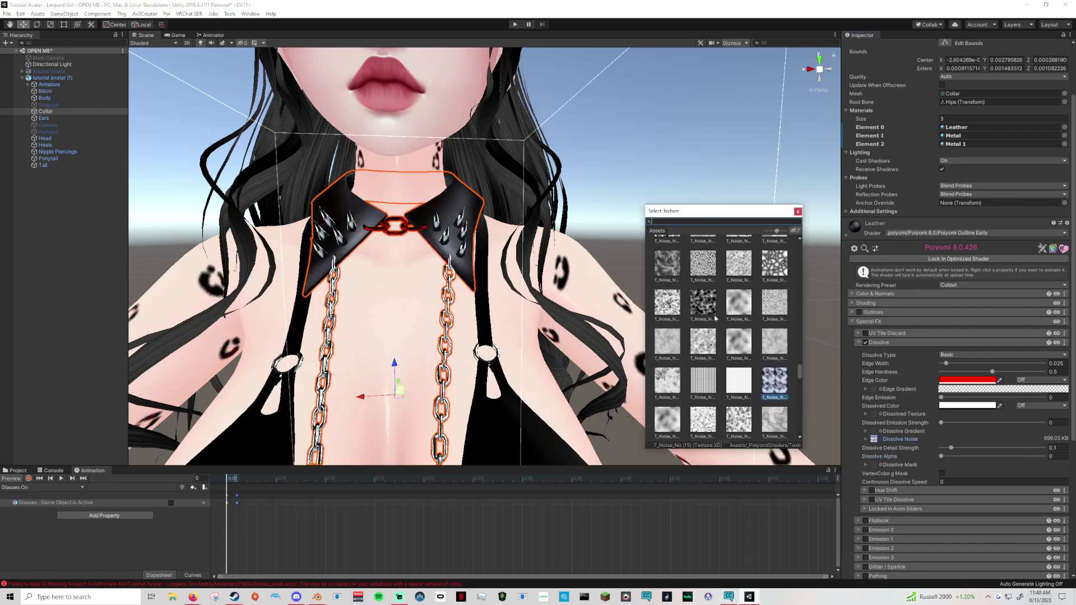
{"action": "scroll", "coordinate": [720, 359], "scroll_direction": "down", "scroll_amount": 5}
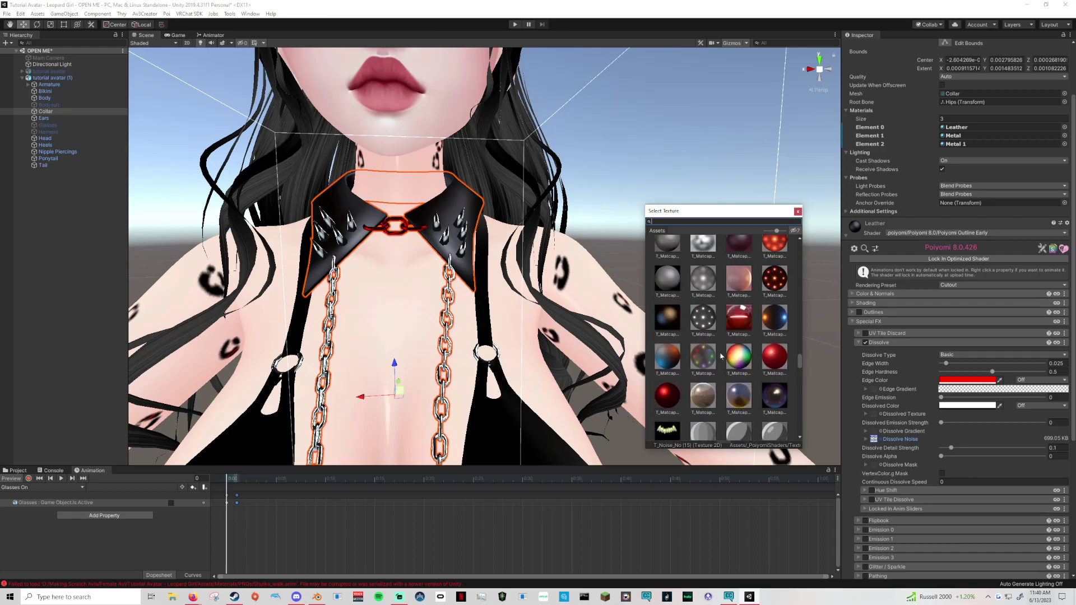
{"action": "left_click", "coordinate": [669, 339]}
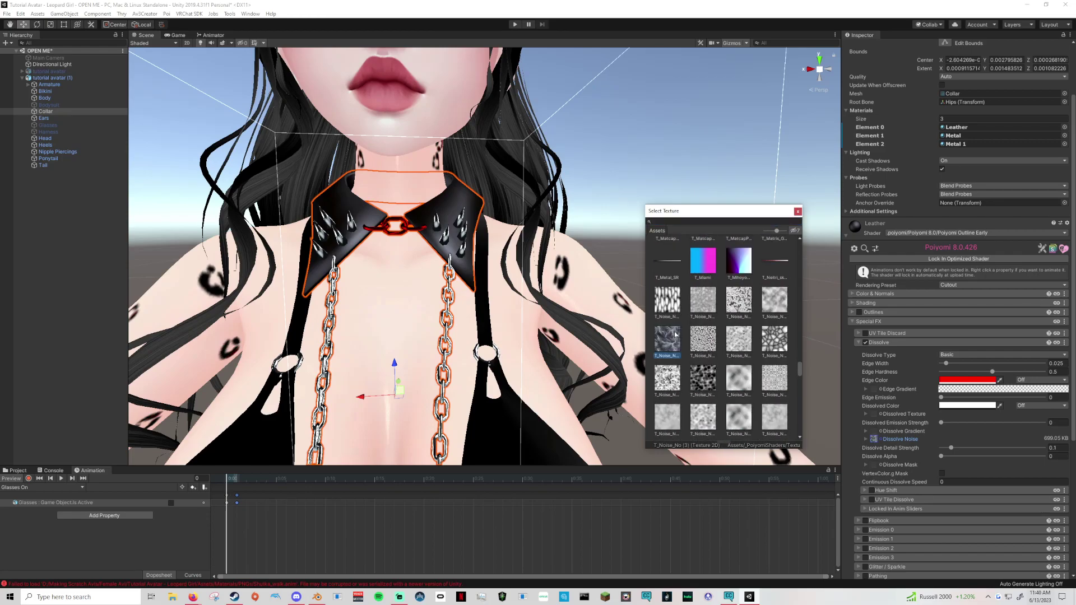
{"action": "left_click", "coordinate": [930, 456]}
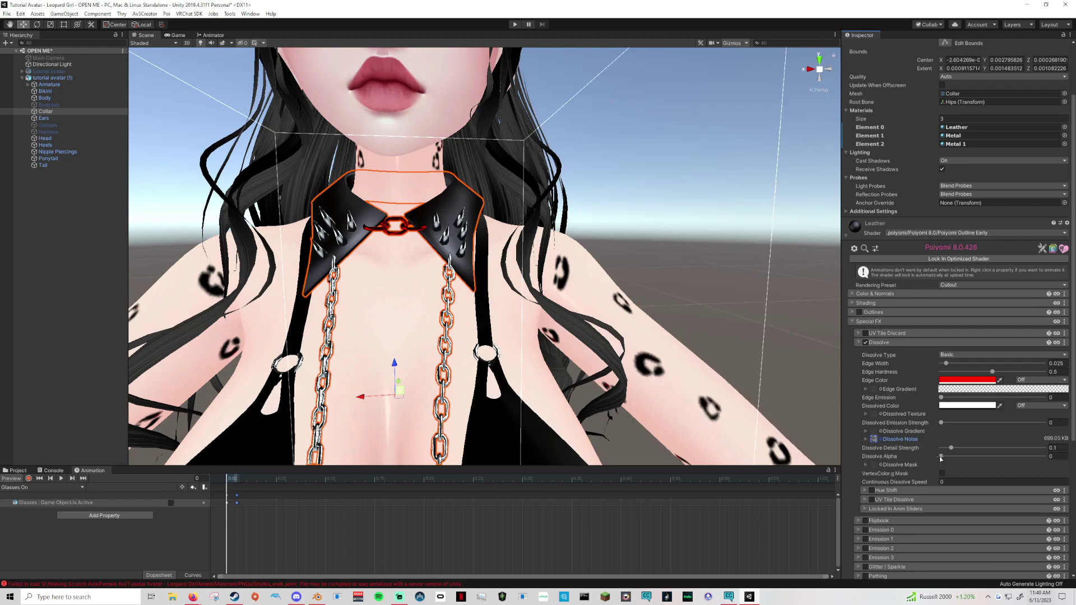
{"action": "left_click_drag", "start_coordinate": [941, 457], "coordinate": [1045, 460]}
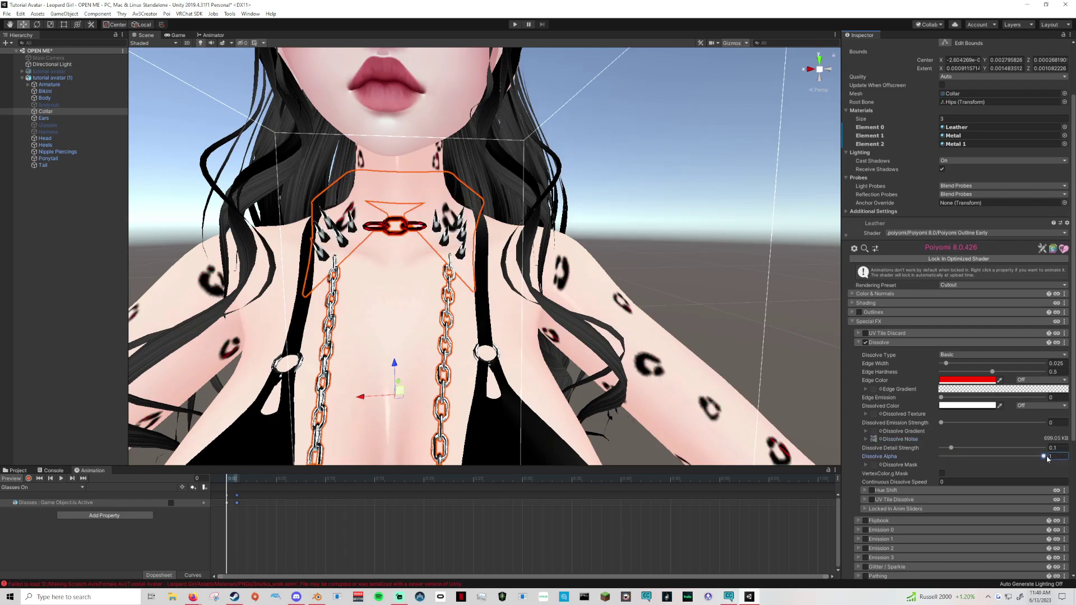
{"action": "mouse_move", "coordinate": [1047, 456]}
{"action": "left_mouse_down"}
{"action": "mouse_move", "coordinate": [964, 456]}
{"action": "mouse_move", "coordinate": [1045, 458]}
{"action": "left_mouse_up"}
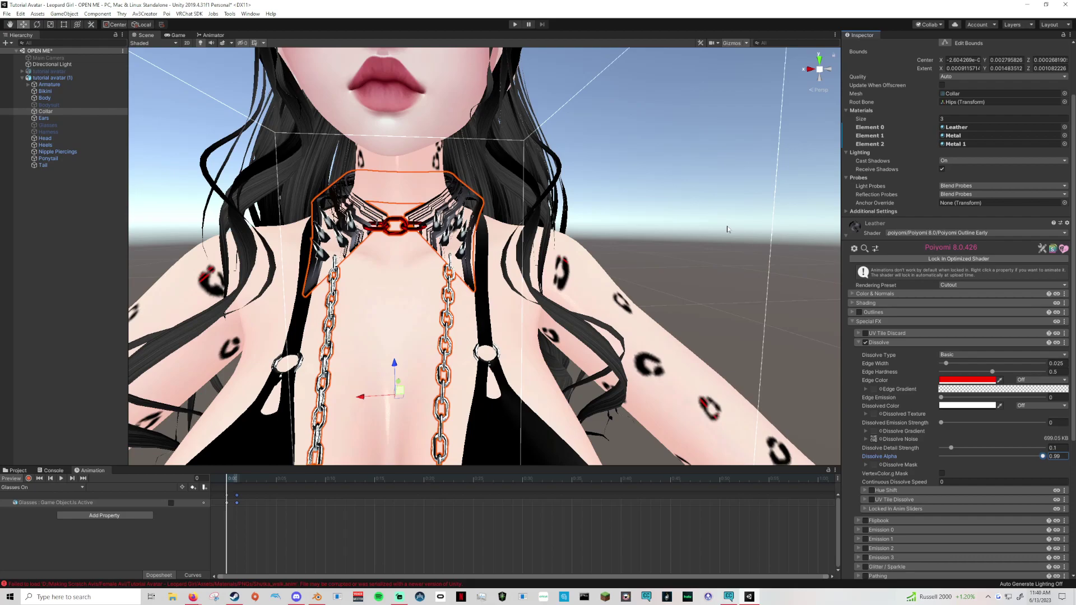
{"action": "left_click_drag", "start_coordinate": [969, 460], "coordinate": [838, 445]}
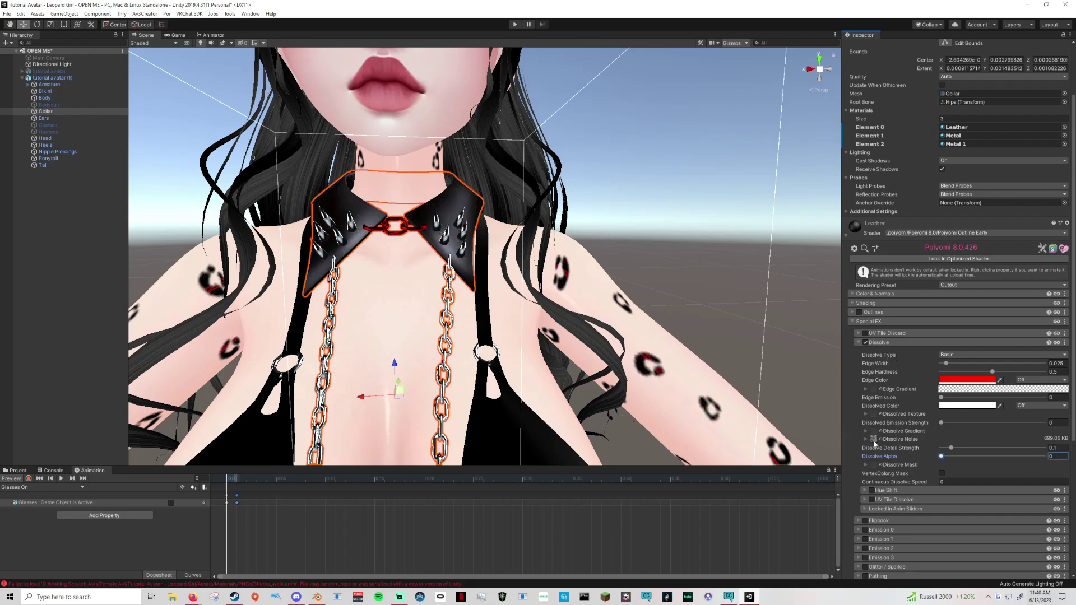
Step: Assign T_Noise_No.png (1) as the Leather material's Dissolve Noise and leave Dissolve Alpha at 0
{"action": "left_click", "coordinate": [874, 440]}
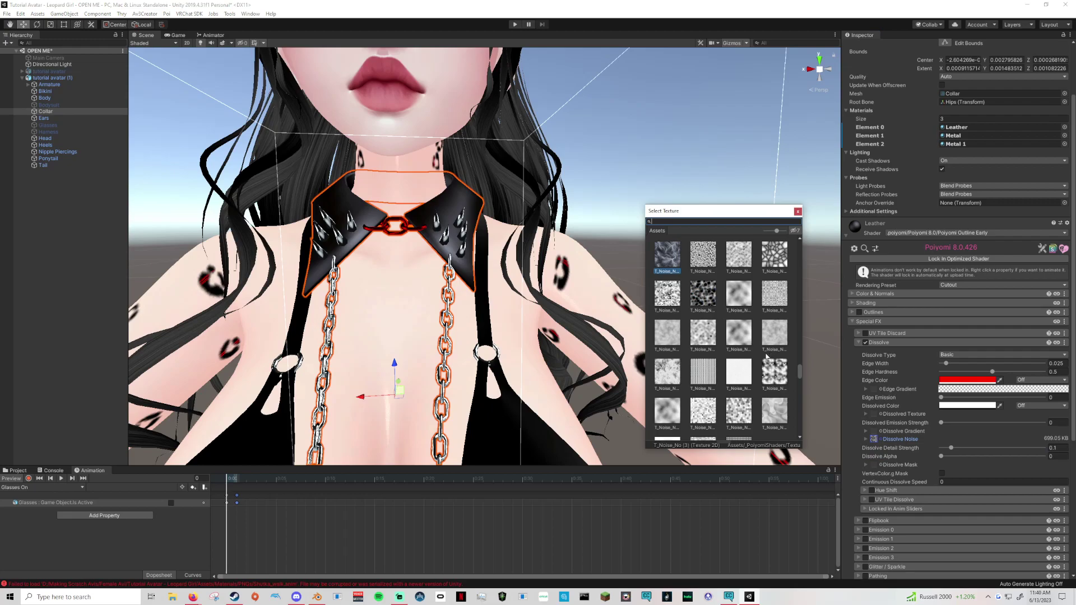
{"action": "scroll", "coordinate": [767, 357], "scroll_direction": "down", "scroll_amount": 3}
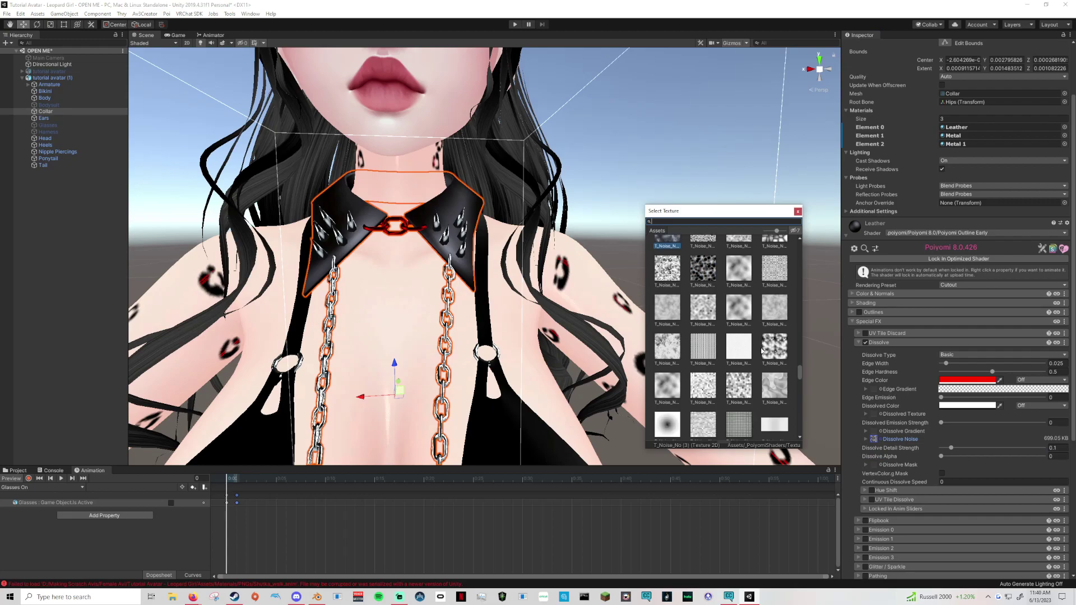
{"action": "left_click", "coordinate": [707, 369]}
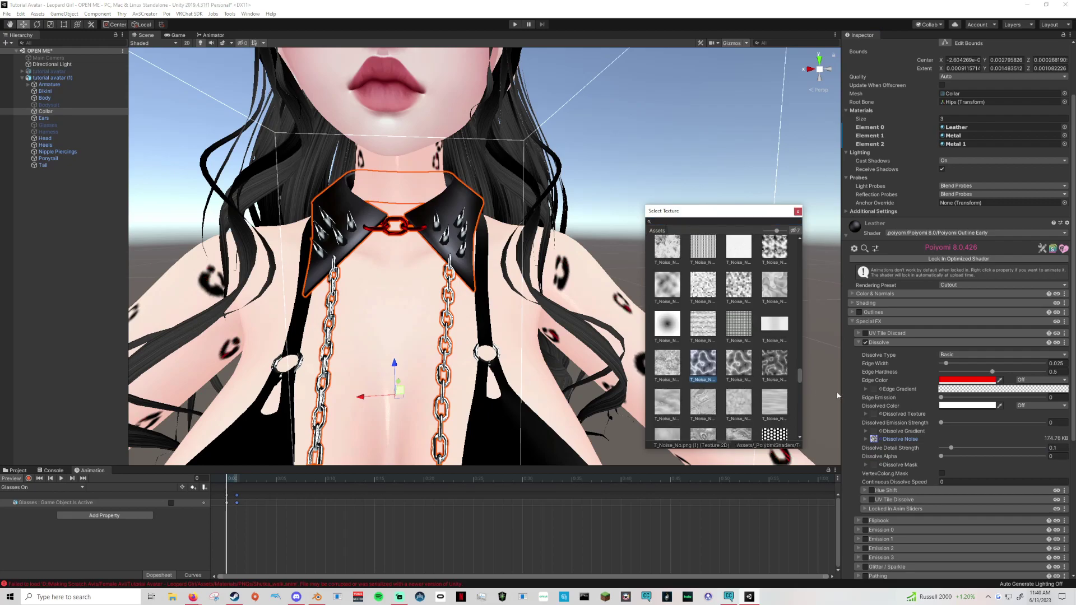
{"action": "mouse_move", "coordinate": [941, 458]}
{"action": "left_mouse_down"}
{"action": "mouse_move", "coordinate": [1045, 456]}
{"action": "mouse_move", "coordinate": [954, 445]}
{"action": "mouse_move", "coordinate": [942, 456]}
{"action": "left_mouse_up"}
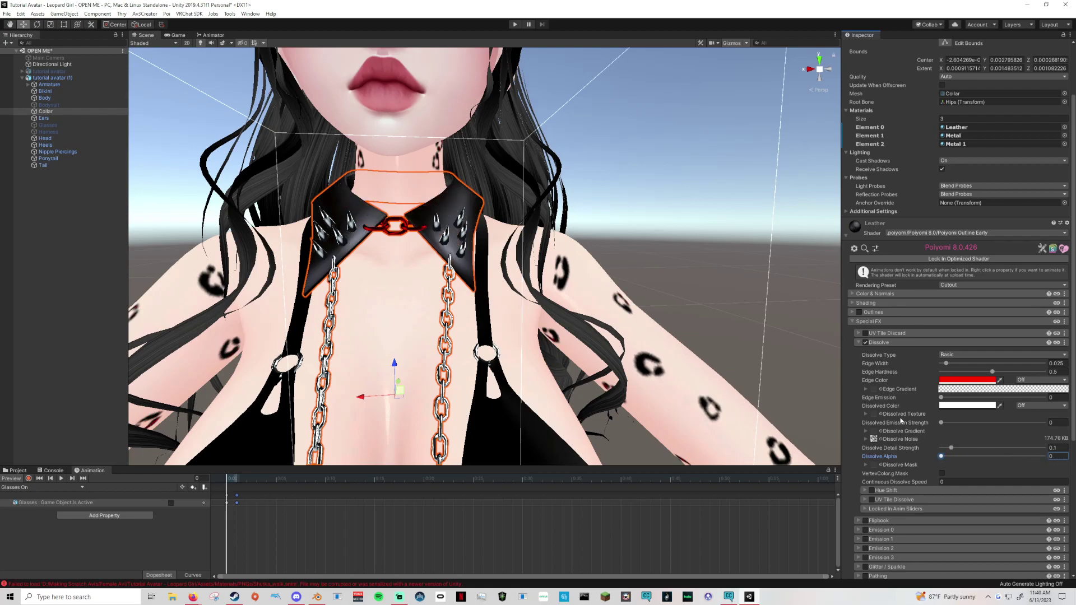
Step: Mark the Leather material's Dissolve Alpha as Animated (when locked), test its slider, and return it to 0
{"action": "right_click", "coordinate": [866, 458]}
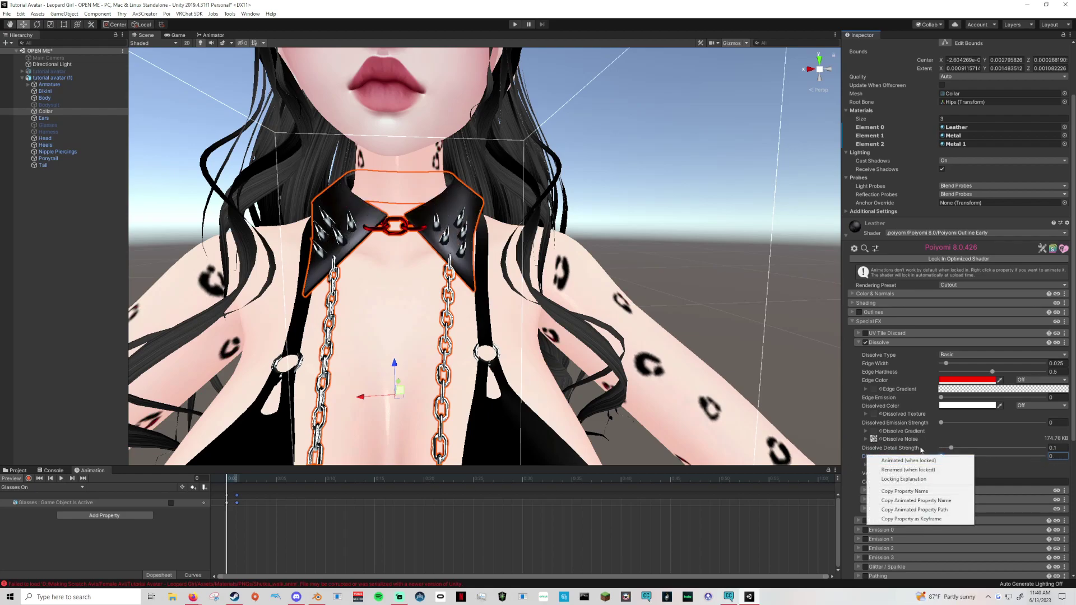
{"action": "left_click", "coordinate": [880, 460]}
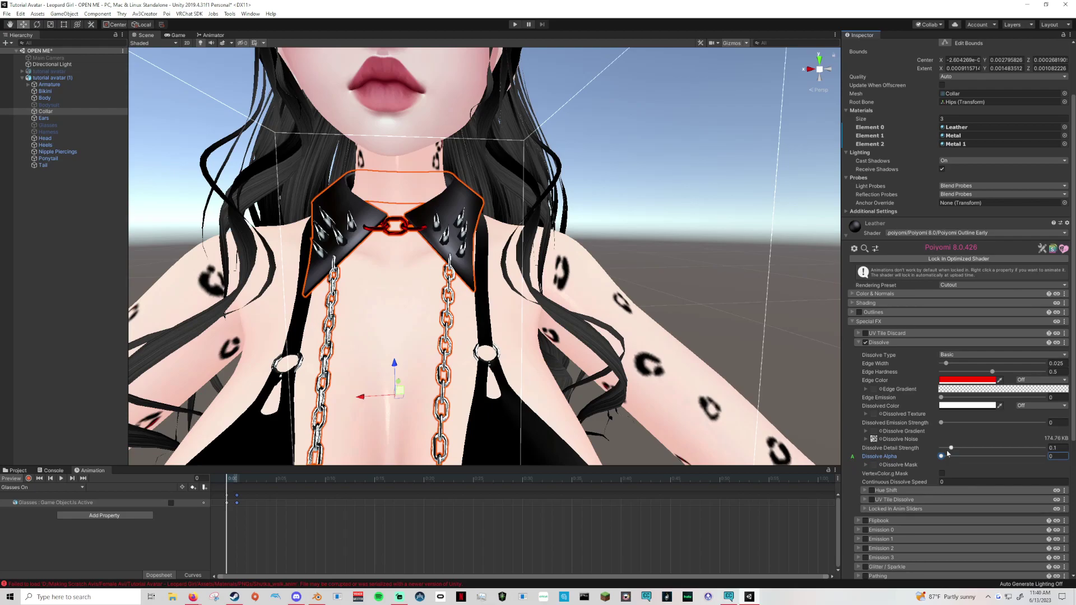
{"action": "left_click", "coordinate": [847, 235]}
{"action": "left_click", "coordinate": [847, 311]}
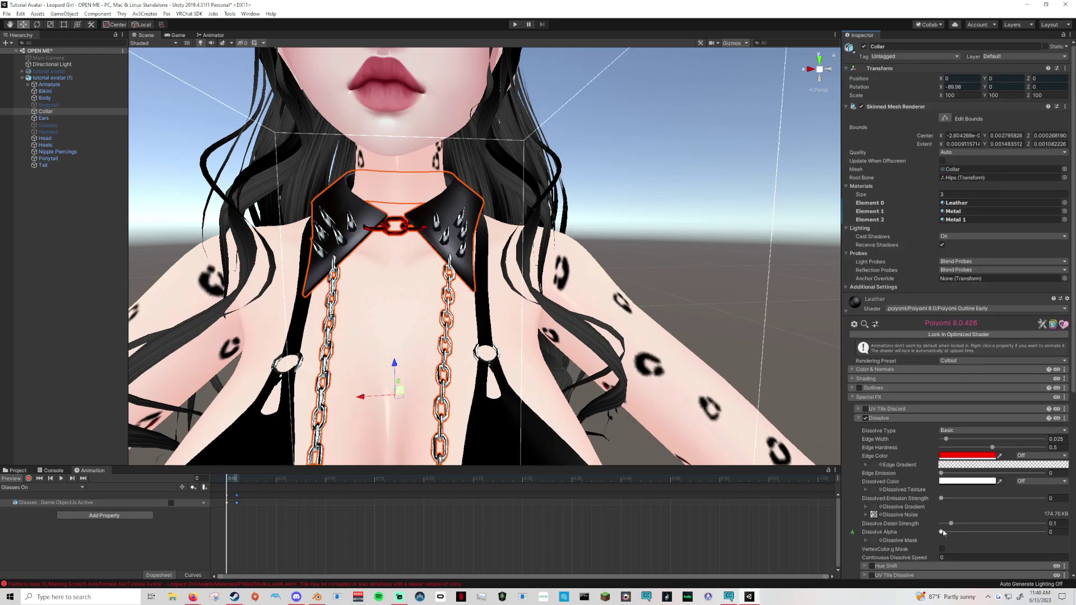
{"action": "left_click_drag", "start_coordinate": [943, 533], "coordinate": [989, 534]}
{"action": "left_click", "coordinate": [959, 533]}
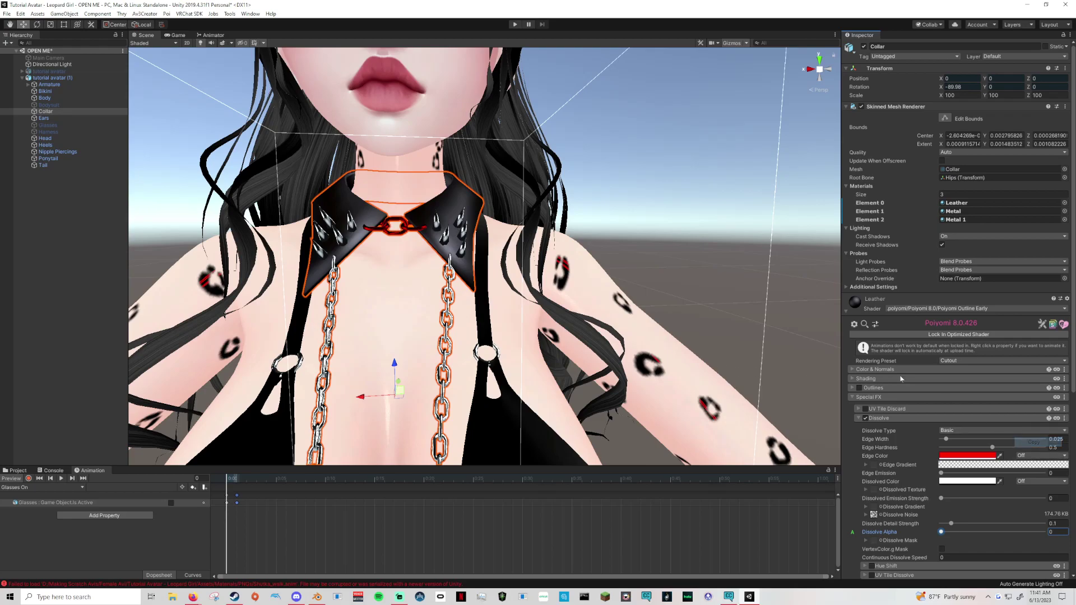
Step: Enable Dissolve on the collar's Metal material, paste the Leather material's copied Dissolve settings into it, and test Dissolve Alpha
{"action": "left_click", "coordinate": [846, 311]}
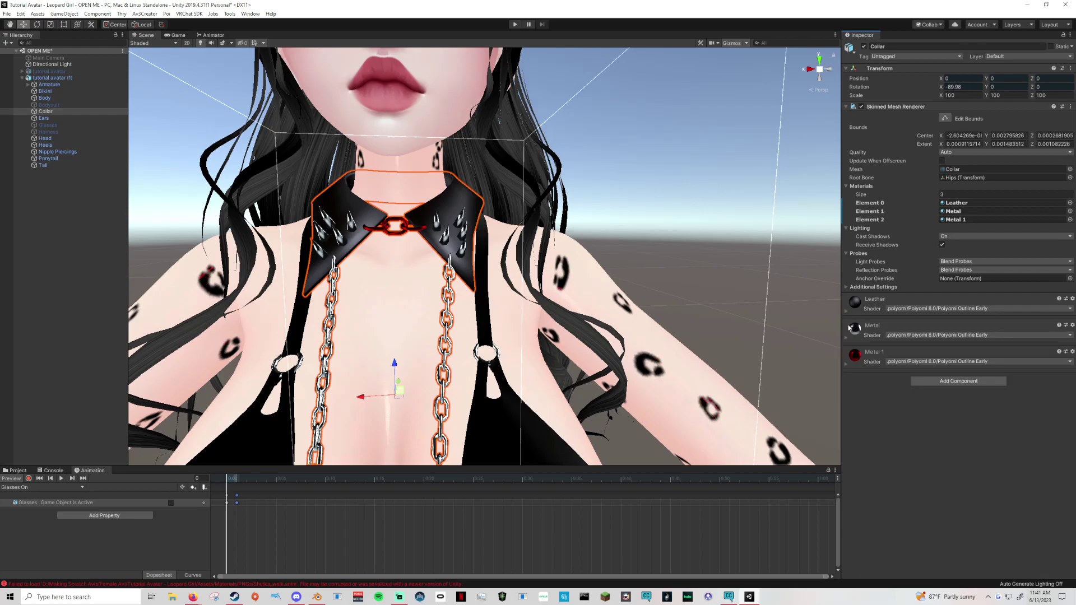
{"action": "scroll", "coordinate": [877, 449], "scroll_direction": "down", "scroll_amount": 5}
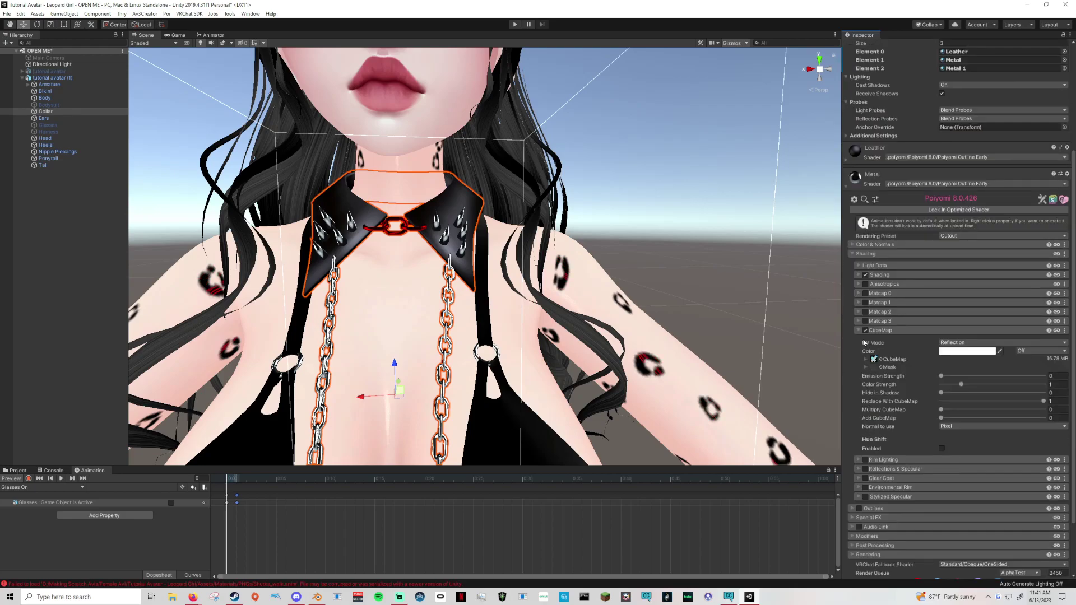
{"action": "left_click", "coordinate": [868, 331]}
{"action": "left_click", "coordinate": [852, 448]}
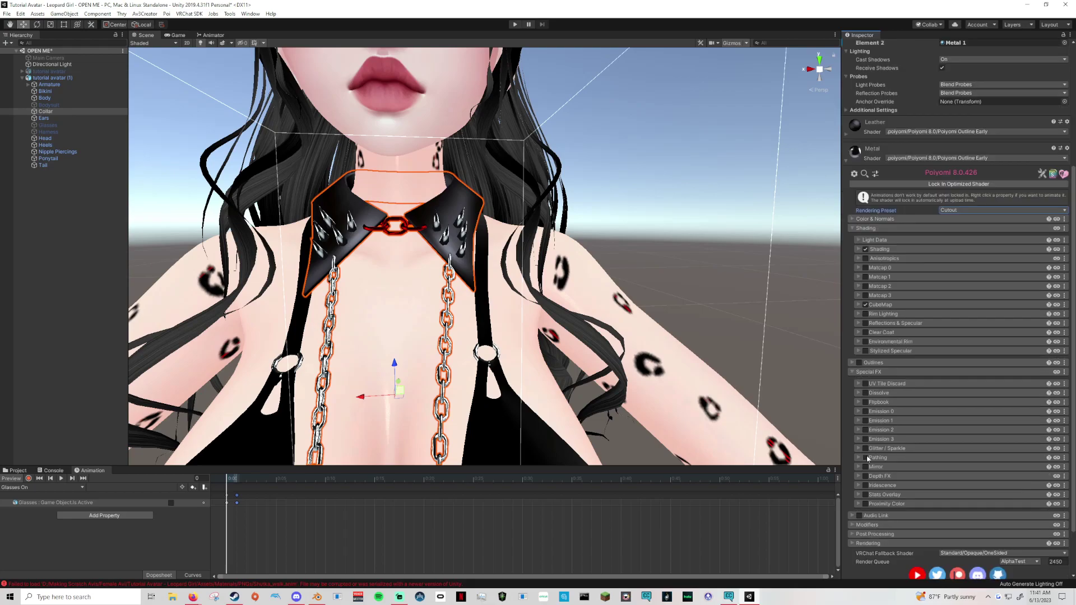
{"action": "left_click", "coordinate": [866, 393]}
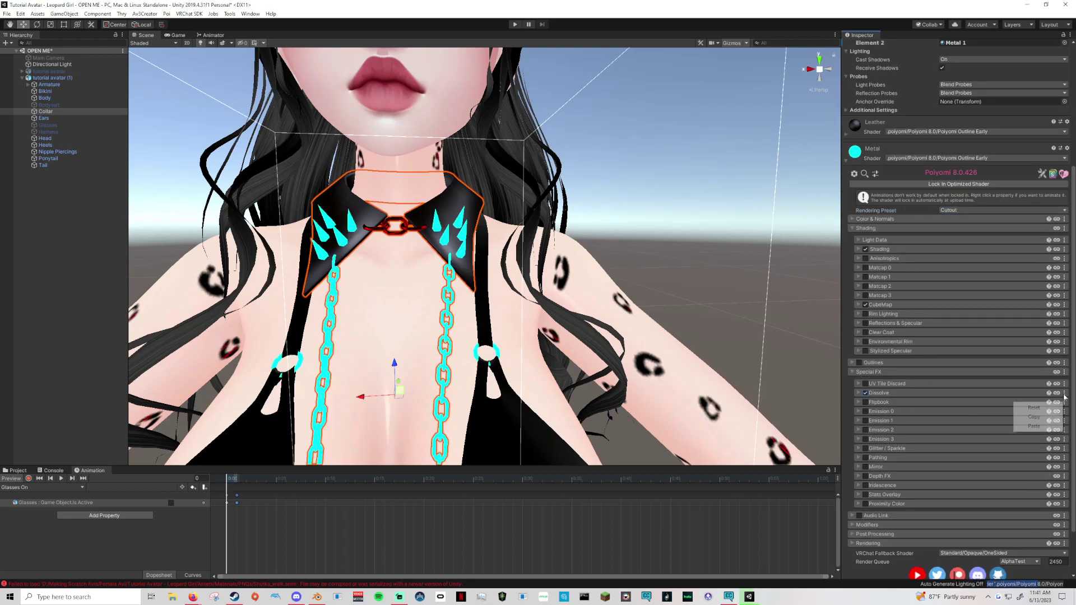
{"action": "left_click", "coordinate": [860, 395]}
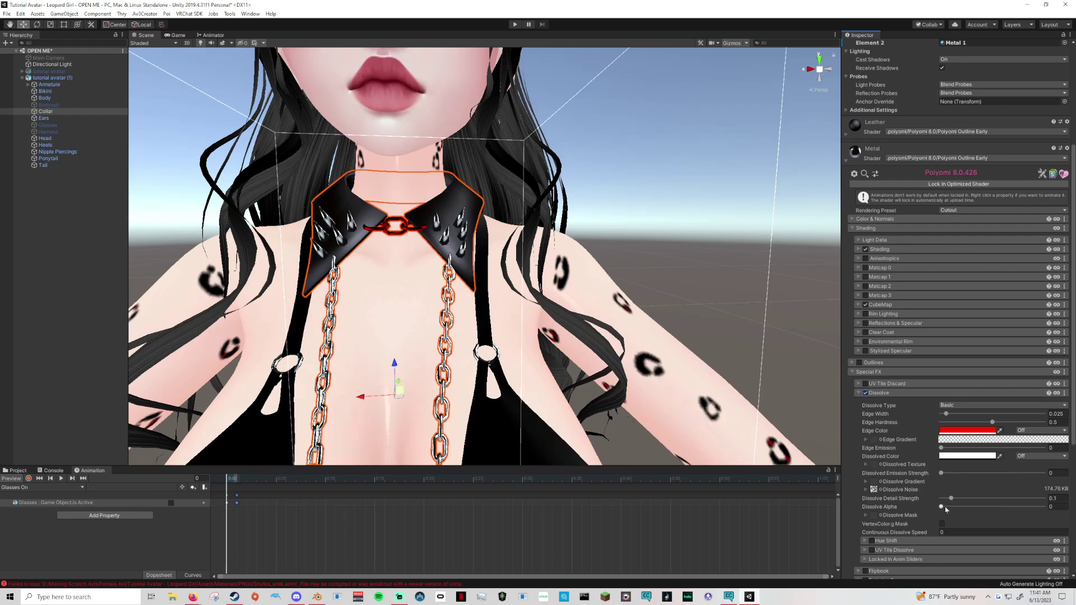
{"action": "left_click_drag", "start_coordinate": [943, 507], "coordinate": [865, 503]}
{"action": "left_click", "coordinate": [847, 163]}
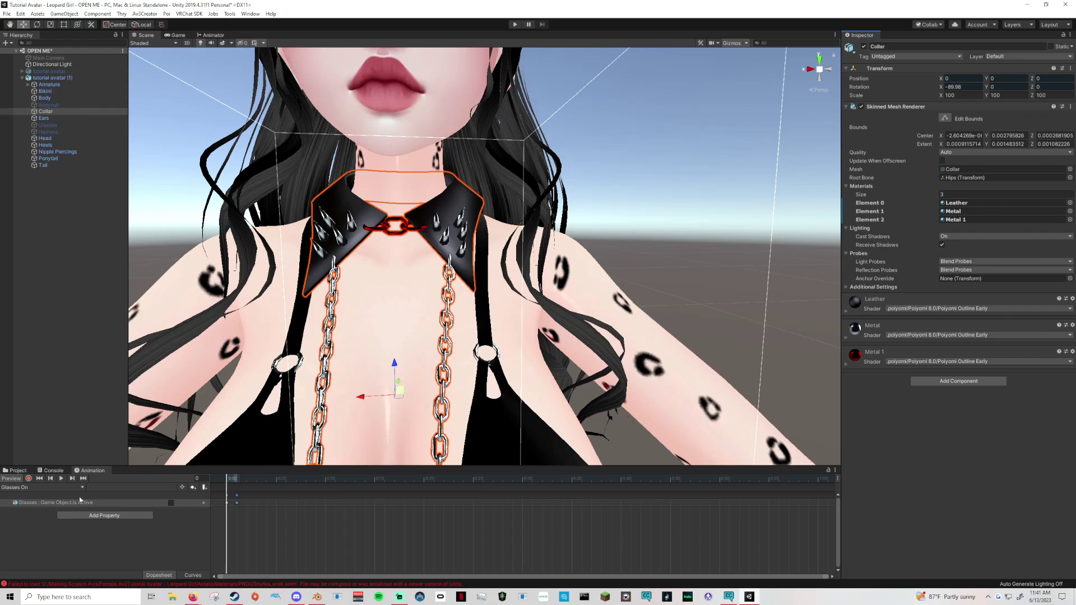
Step: Create a new animation clip named Dissolve Example in the Bool Toggles folder
{"action": "left_click", "coordinate": [28, 491]}
{"action": "left_click", "coordinate": [28, 491]}
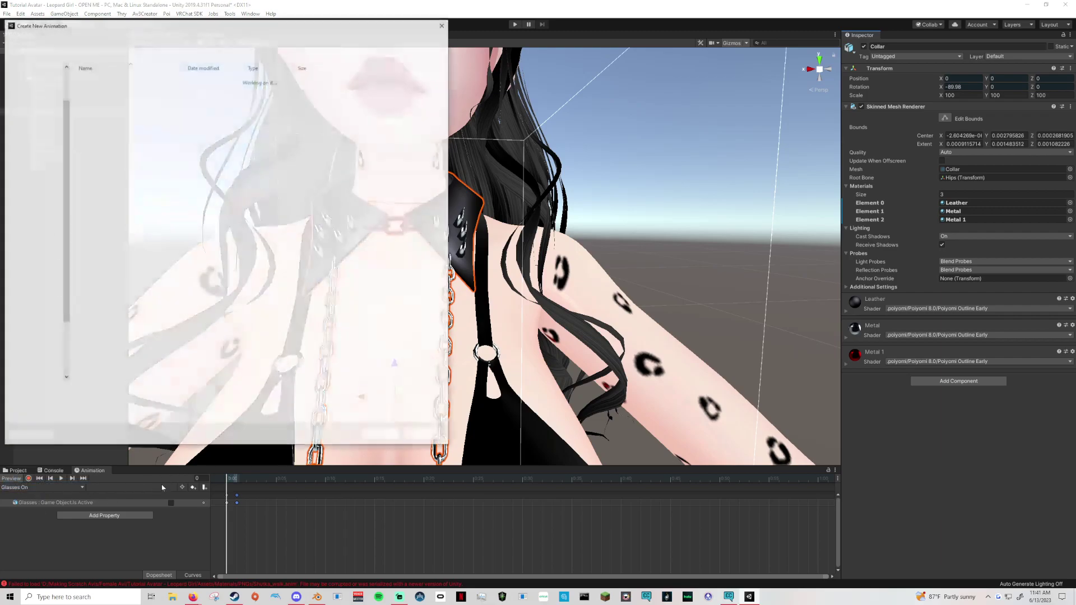
{"action": "type", "text": "Dissolv"}
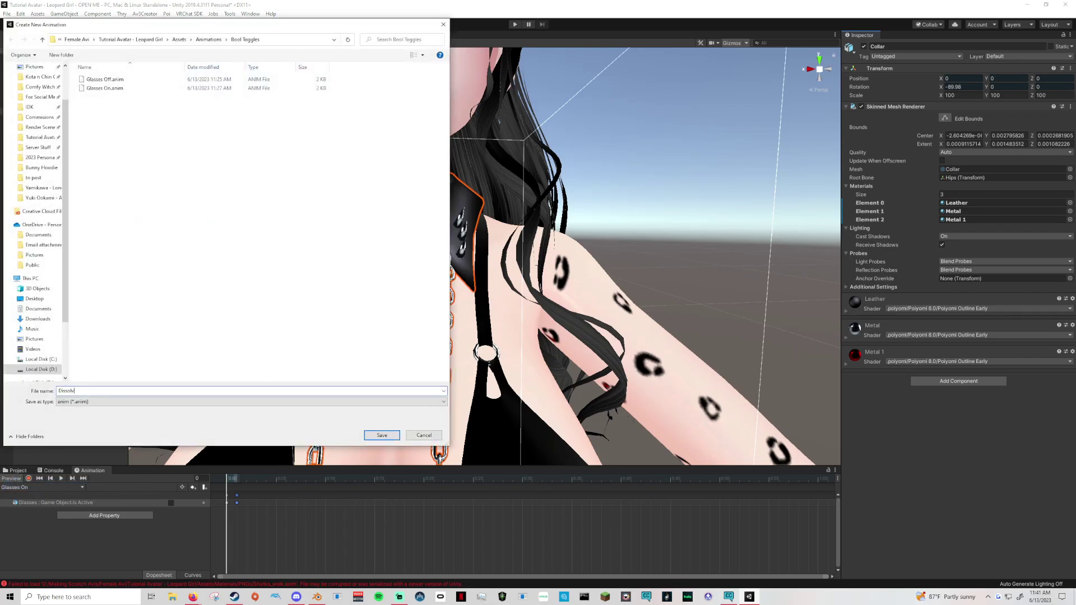
{"action": "type", "text": "e Example"}
{"action": "key", "text": "Return"}
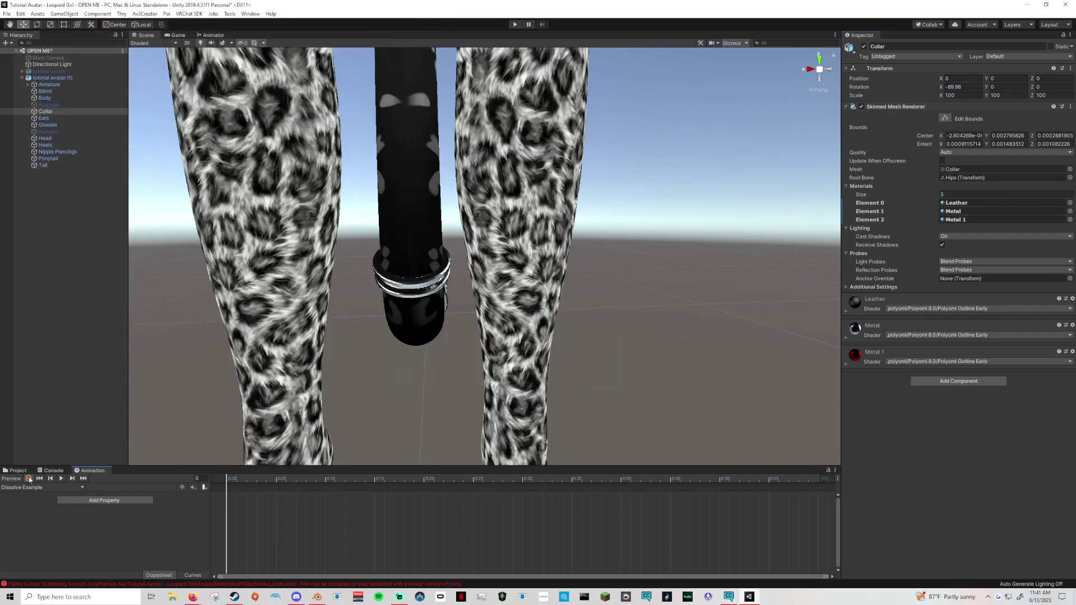
Step: Start recording the Dissolve Example clip and key the Collar object's active state as on at frame 0
{"action": "left_click", "coordinate": [28, 479]}
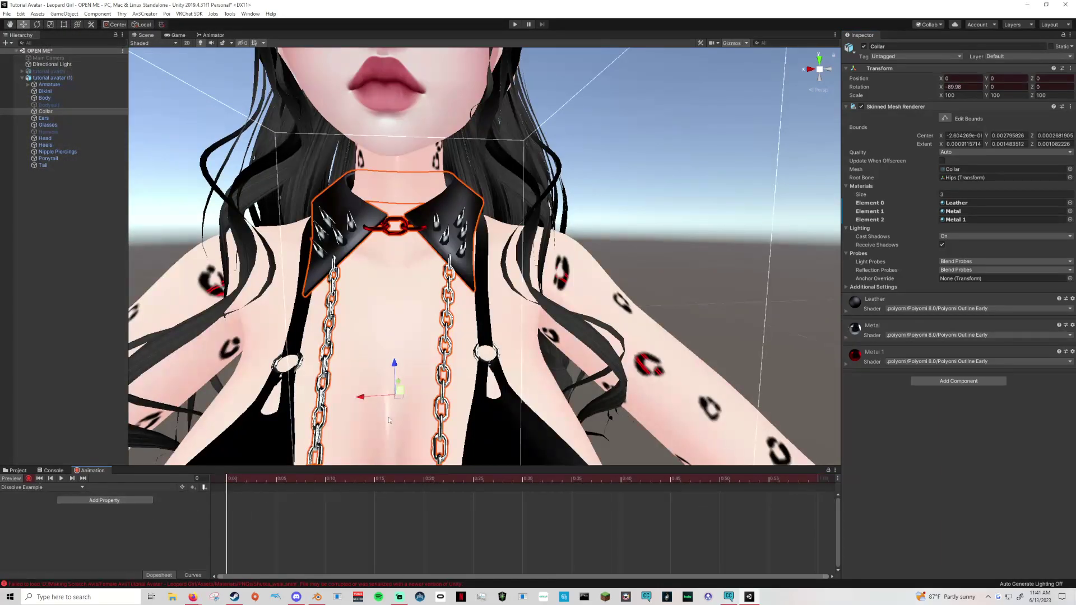
{"action": "left_click", "coordinate": [864, 47]}
{"action": "left_click", "coordinate": [864, 46]}
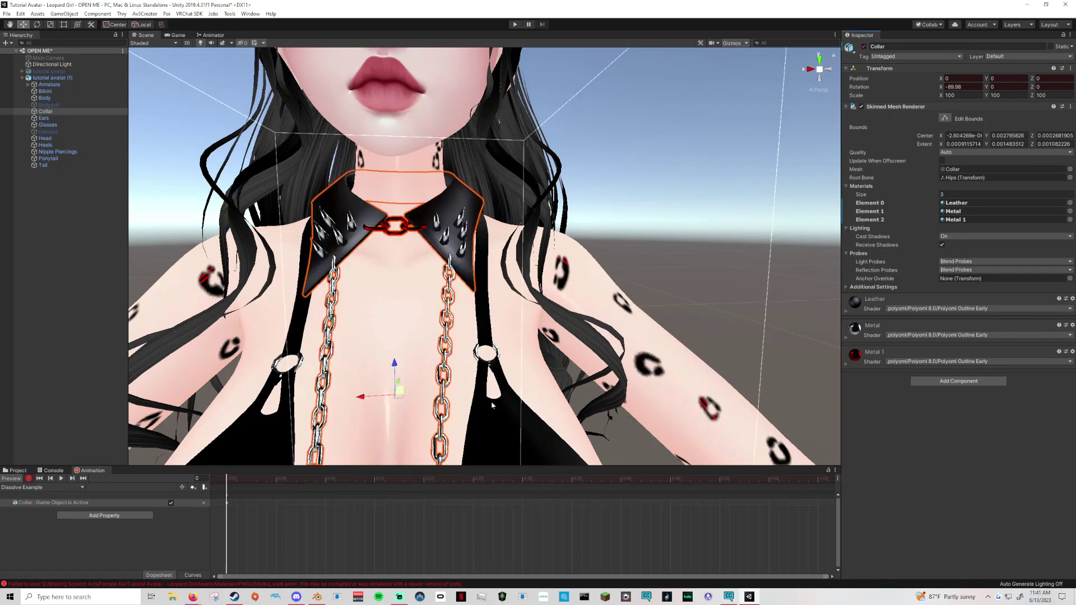
Step: At frame 60 of the Dissolve Example clip, record a Dissolve Alpha change on the collar's Leather material
{"action": "left_click", "coordinate": [819, 481]}
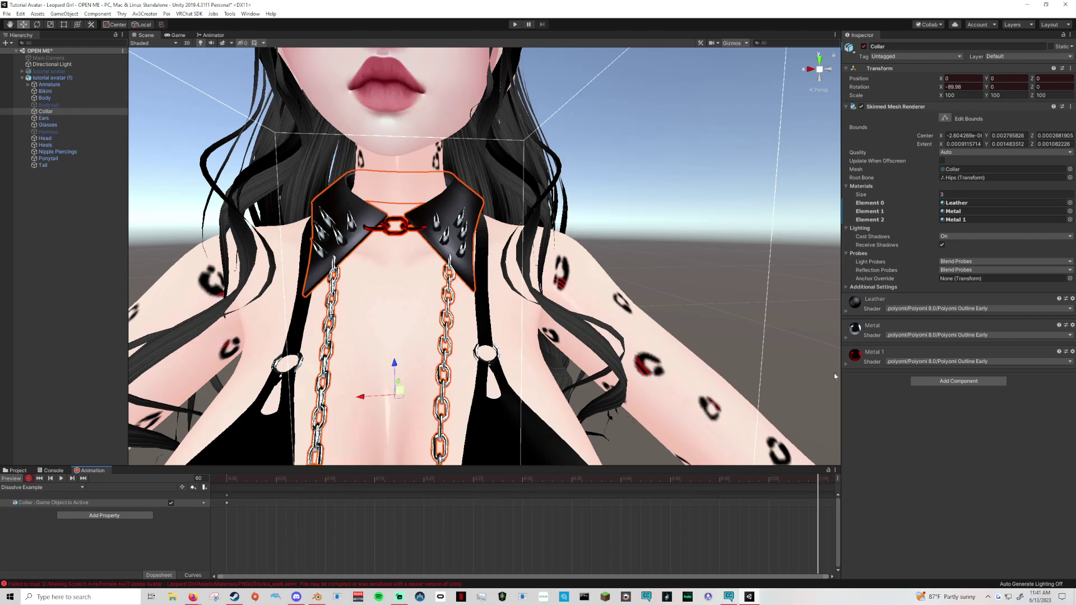
{"action": "left_click", "coordinate": [846, 311]}
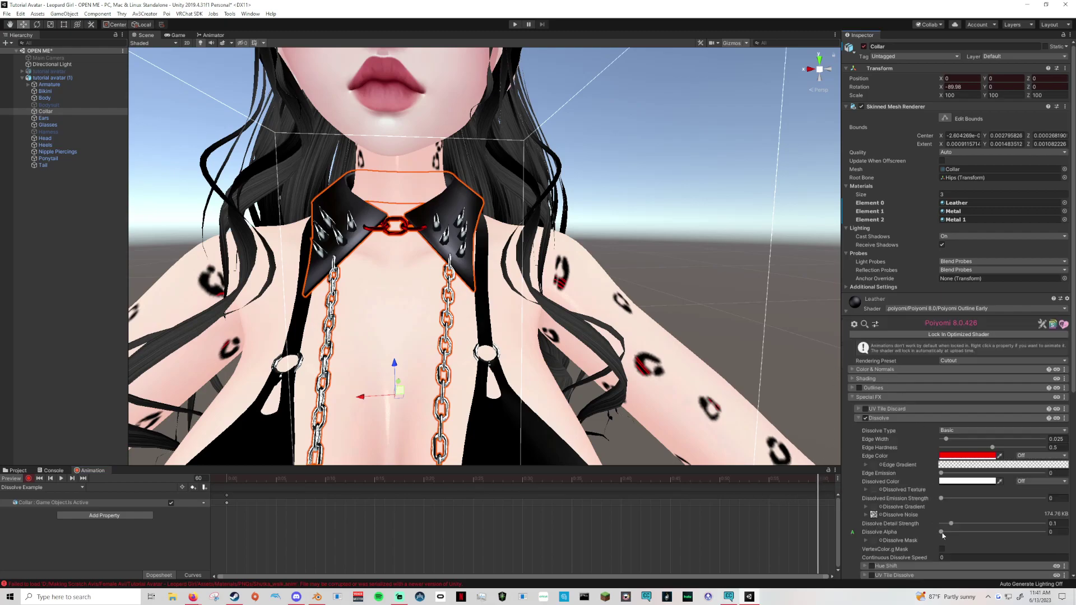
{"action": "left_click_drag", "start_coordinate": [943, 535], "coordinate": [785, 461]}
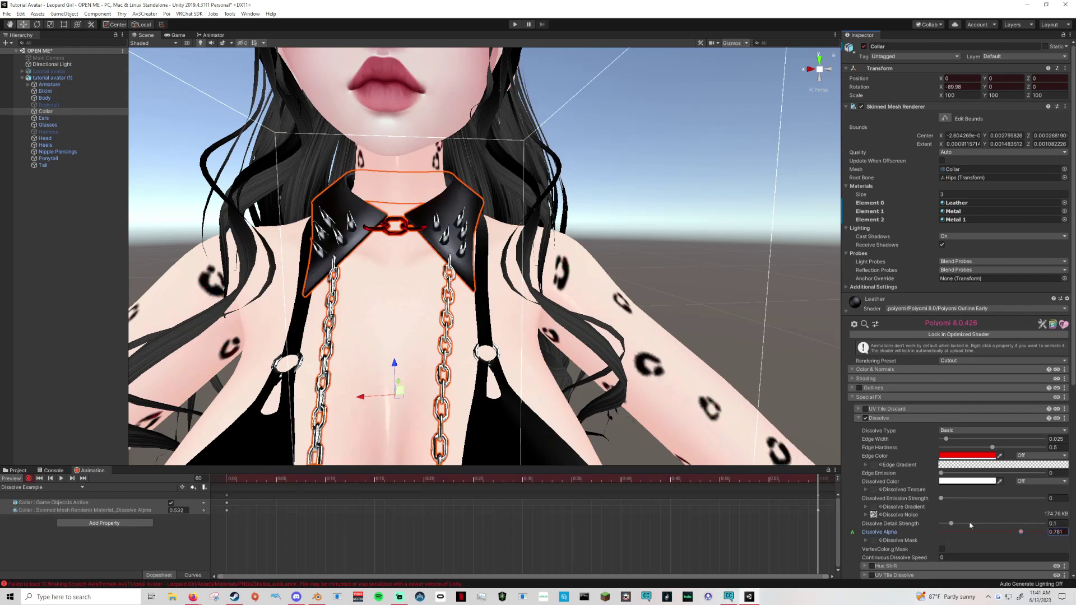
Step: At frame 0, test the Leather material's Dissolve Alpha, return it to 0, and undo the accidental Dissolve Detail Strength changes
{"action": "left_click", "coordinate": [205, 494]}
{"action": "left_click", "coordinate": [227, 480]}
{"action": "left_click_drag", "start_coordinate": [949, 532], "coordinate": [1040, 521]}
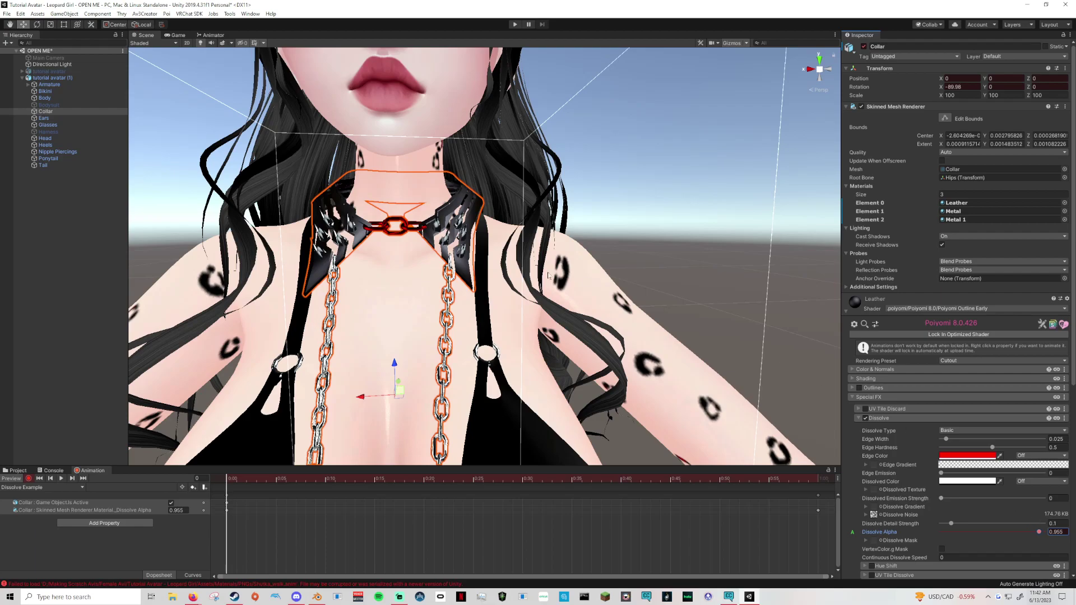
{"action": "mouse_move", "coordinate": [977, 531]}
{"action": "left_mouse_down"}
{"action": "mouse_move", "coordinate": [947, 529]}
{"action": "mouse_move", "coordinate": [967, 521]}
{"action": "left_mouse_up"}
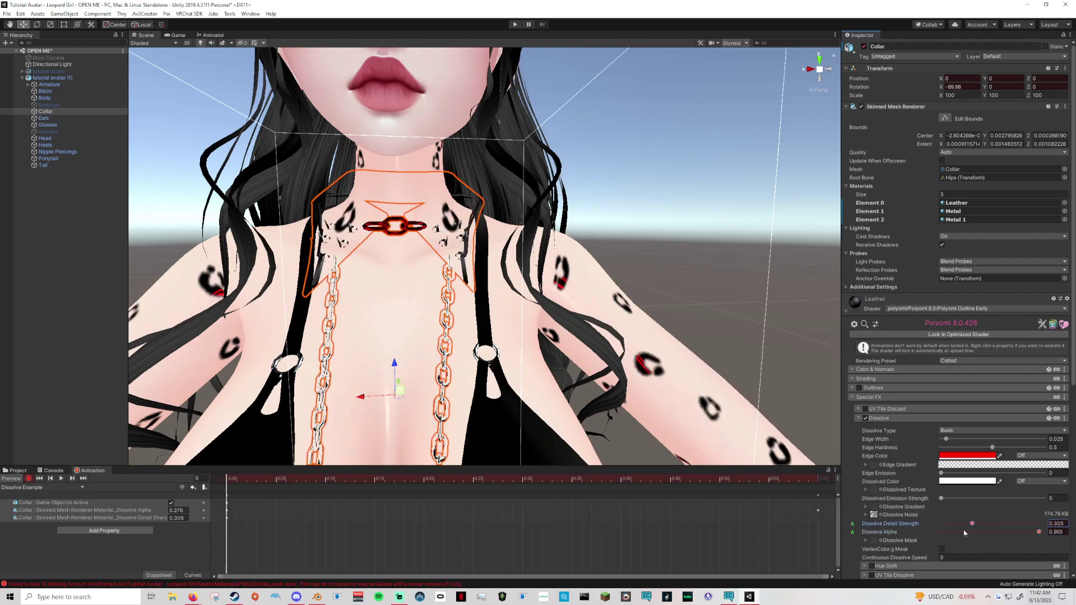
{"action": "left_click_drag", "start_coordinate": [885, 523], "coordinate": [875, 324]}
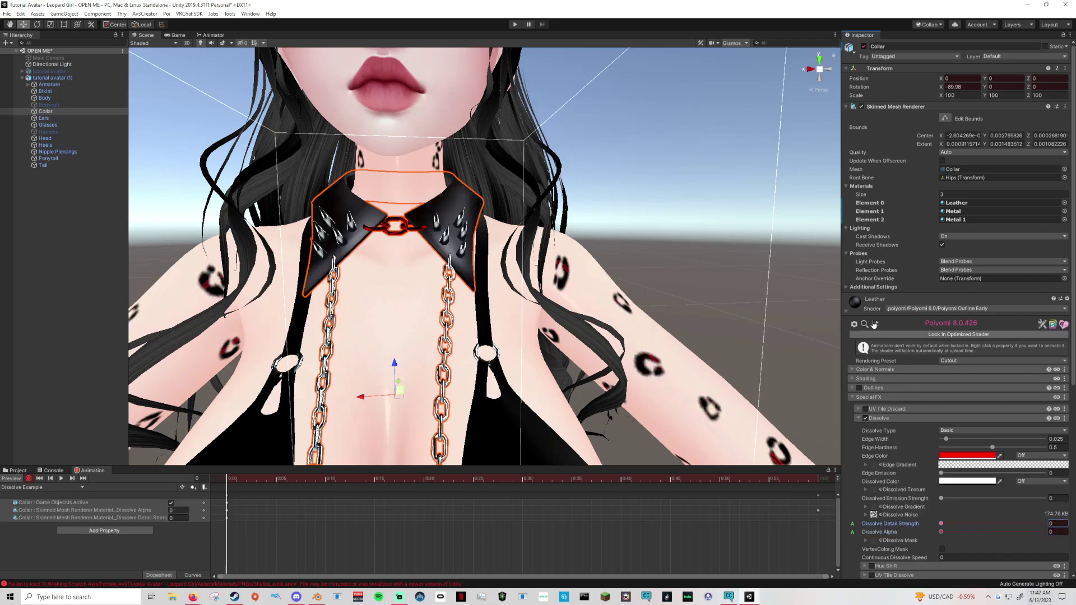
{"action": "key", "text": "ctrl+z"}
{"action": "key", "text": "ctrl+z"}
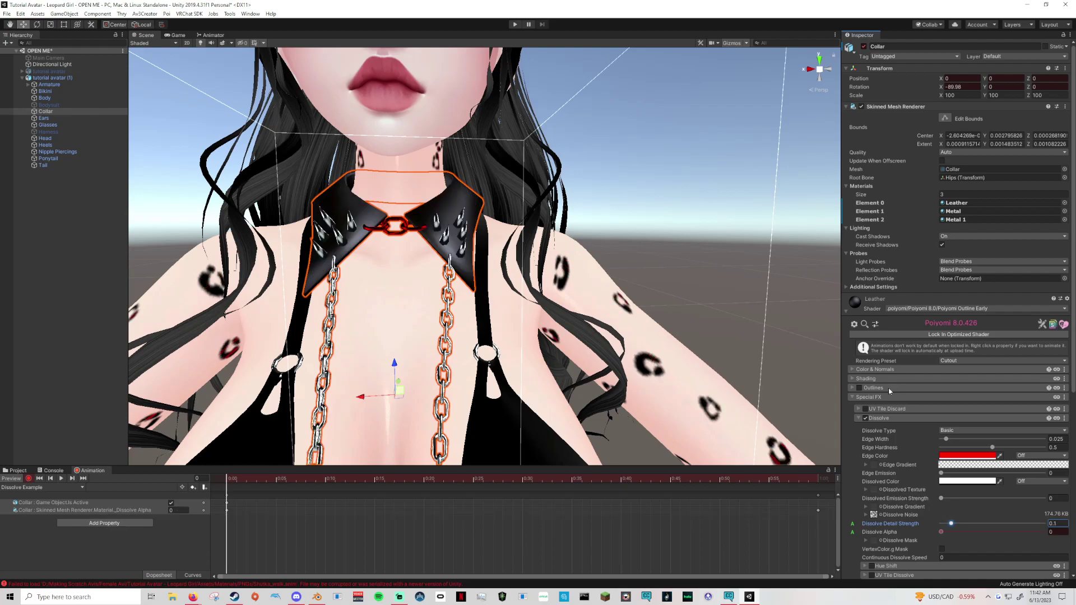
Step: Collapse the Leather material and expand the Metal 1 material's Special FX settings
{"action": "left_click", "coordinate": [848, 312]}
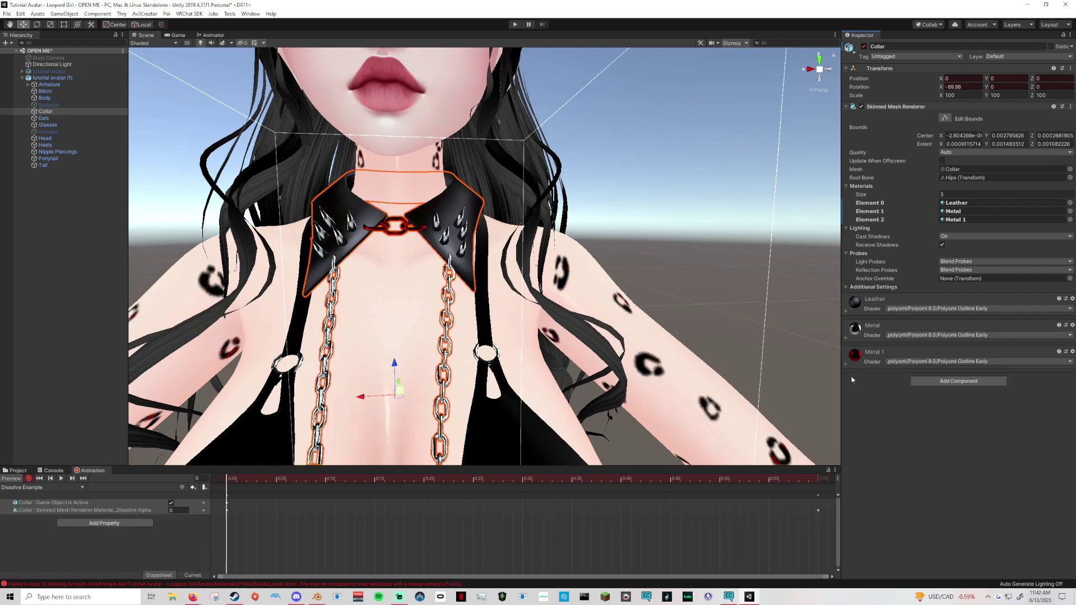
{"action": "scroll", "coordinate": [864, 527], "scroll_direction": "down", "scroll_amount": 3}
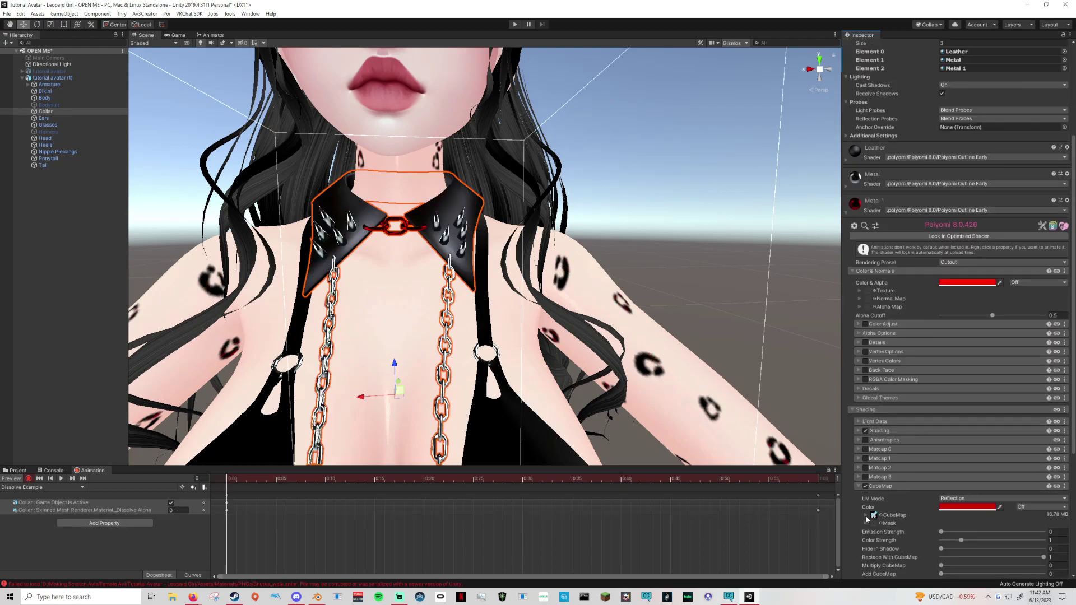
{"action": "left_click", "coordinate": [858, 486]}
{"action": "left_click", "coordinate": [857, 554]}
{"action": "scroll", "coordinate": [864, 552], "scroll_direction": "down", "scroll_amount": 3}
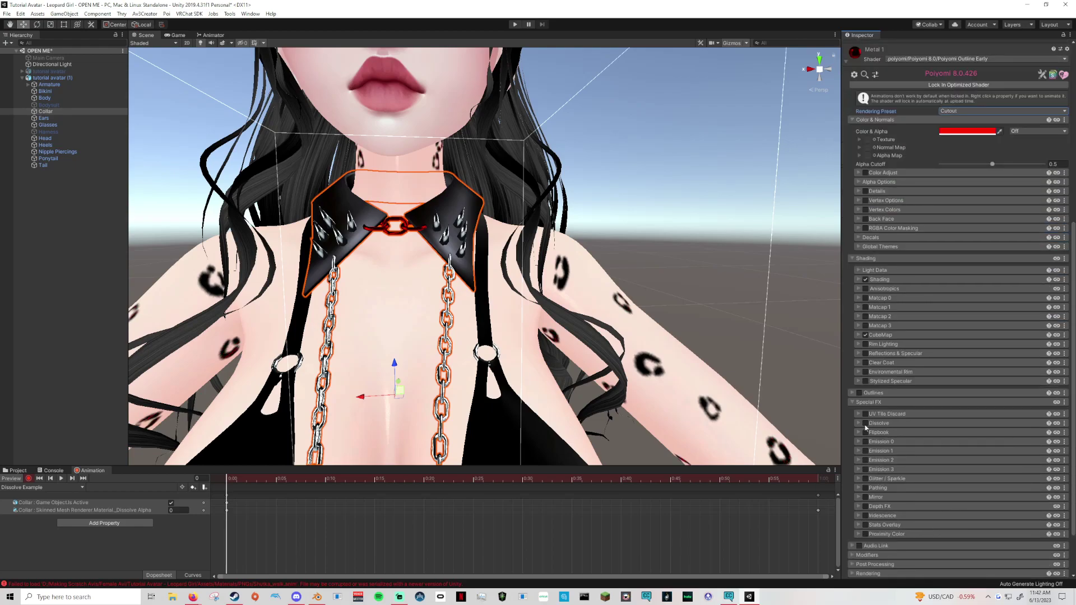
{"action": "left_click", "coordinate": [865, 424]}
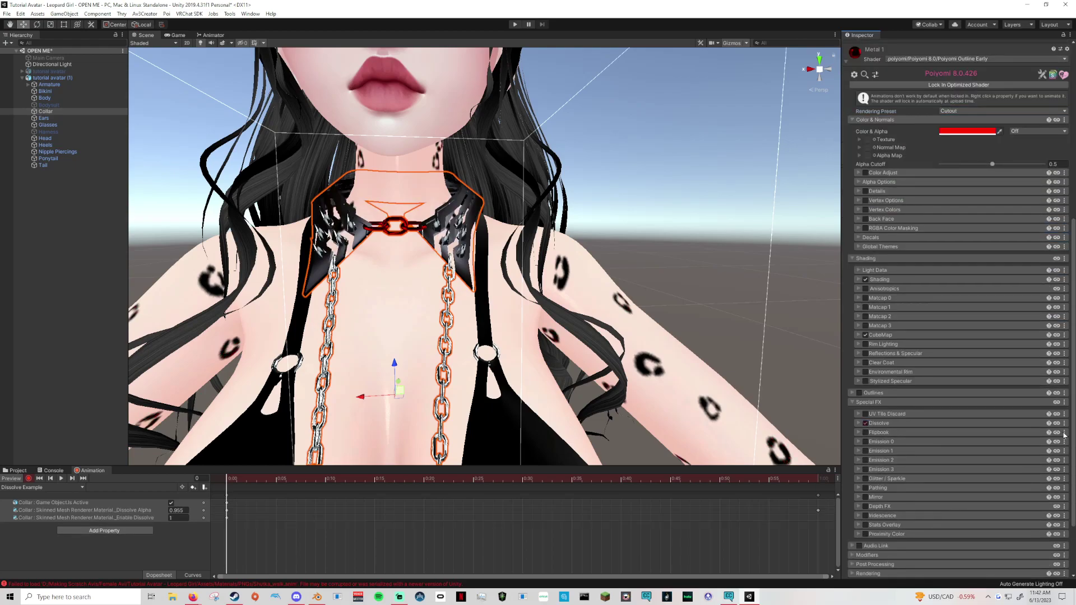
{"action": "left_click", "coordinate": [1064, 425]}
{"action": "left_click", "coordinate": [1034, 448]}
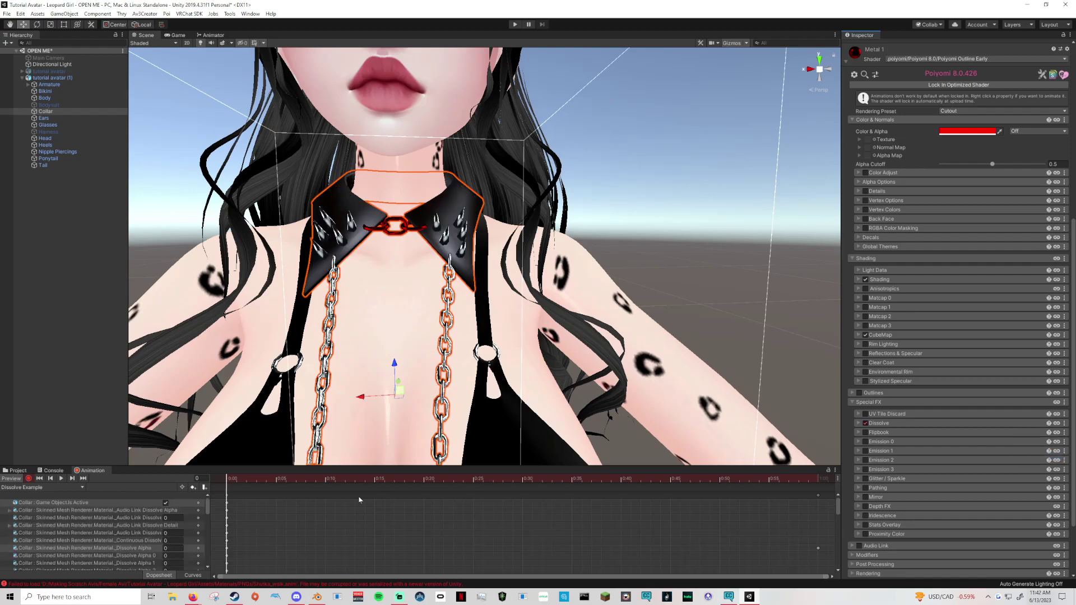
{"action": "key", "text": "ctrl+z"}
{"action": "key", "text": "ctrl+z"}
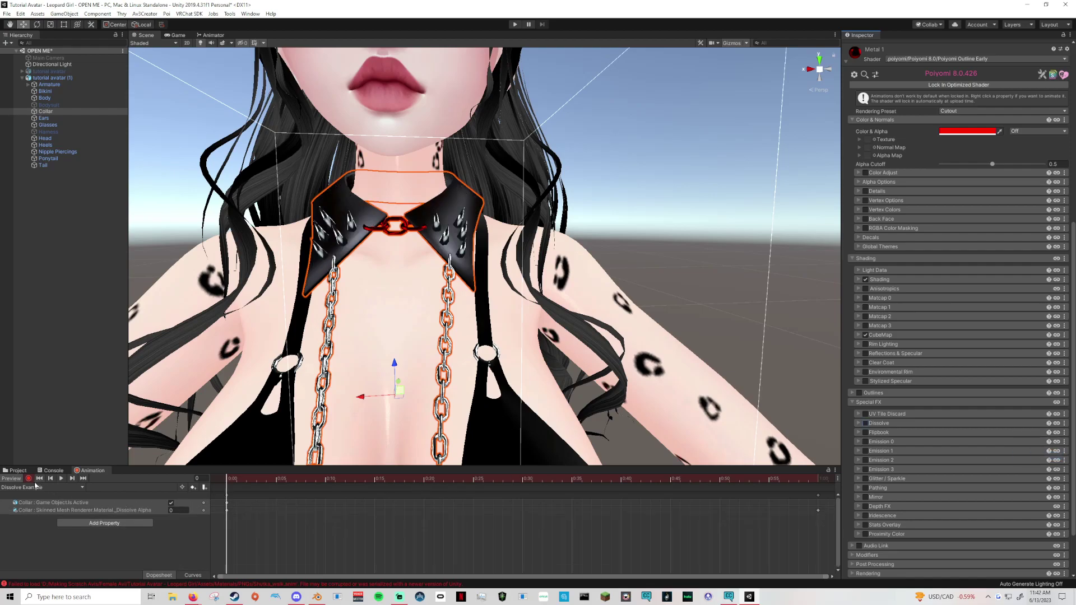
Step: Pause recording, enable Dissolve on the Metal 1 material and paste the copied Dissolve settings, resume recording and collapse the material
{"action": "left_click", "coordinate": [37, 480]}
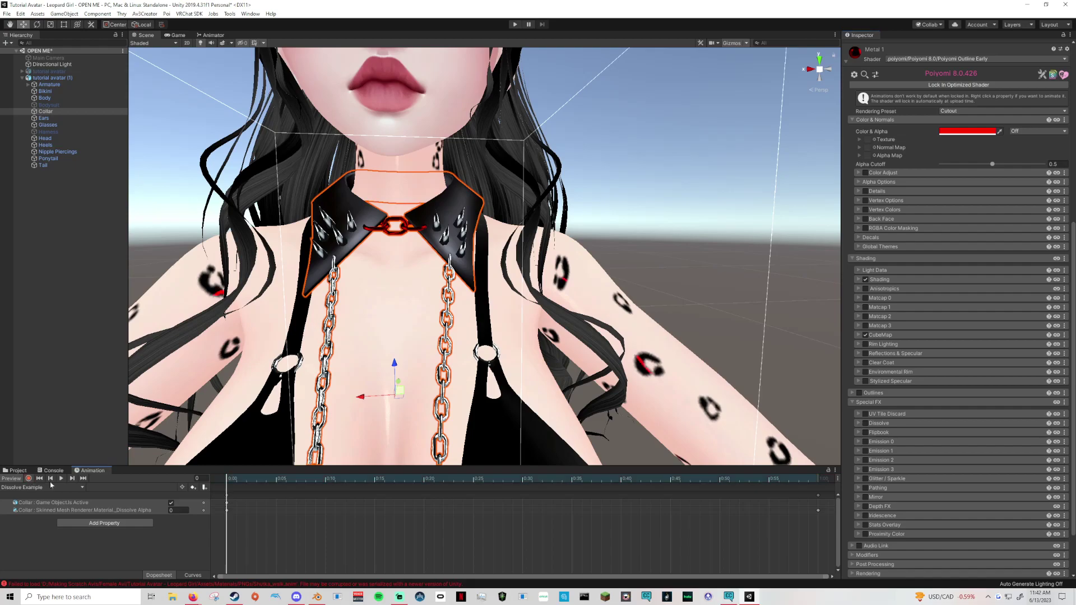
{"action": "left_click", "coordinate": [866, 424]}
{"action": "left_click", "coordinate": [1063, 426]}
{"action": "left_click", "coordinate": [1035, 457]}
{"action": "left_click", "coordinate": [29, 478]}
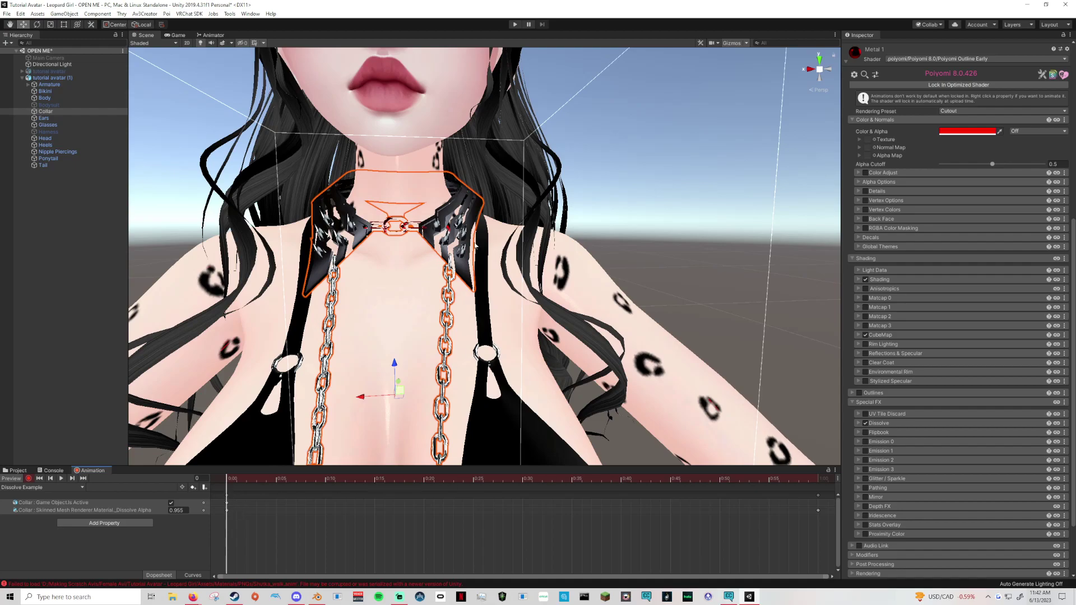
{"action": "scroll", "coordinate": [862, 81], "scroll_direction": "up", "scroll_amount": 3}
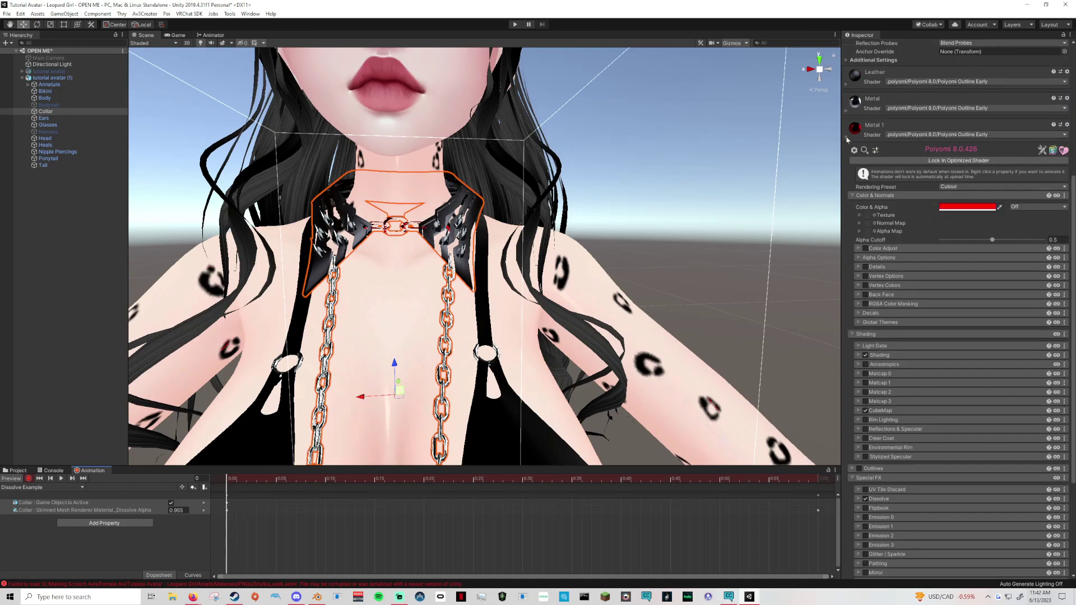
{"action": "left_click", "coordinate": [847, 137]}
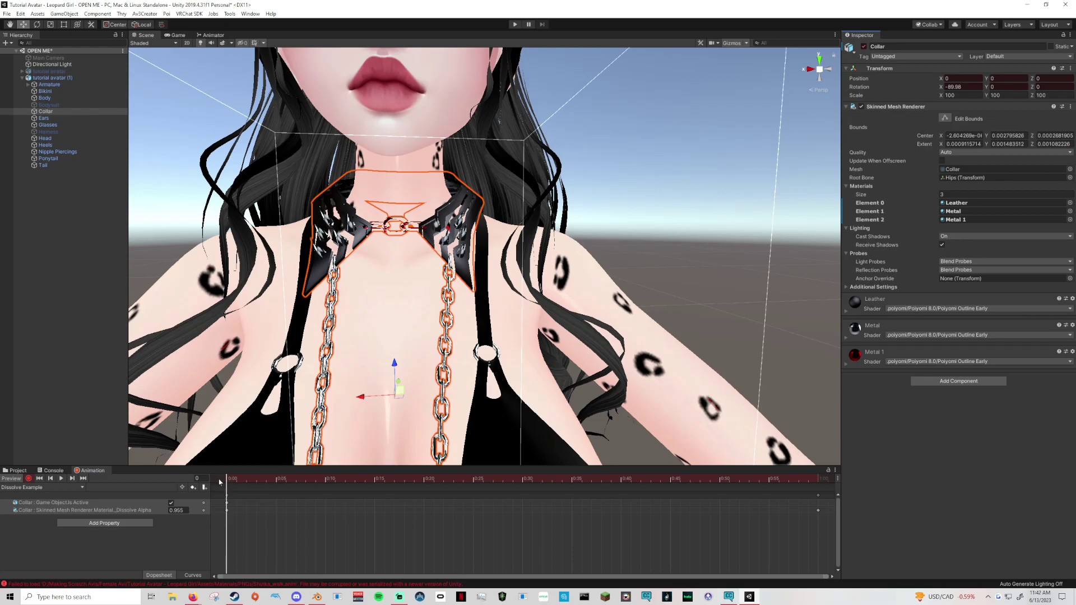
Step: Set the Collar's Dissolve Alpha to 0 at frame 0, and at frame 60 set it to 1 with the Collar inactive
{"action": "left_click", "coordinate": [184, 511]}
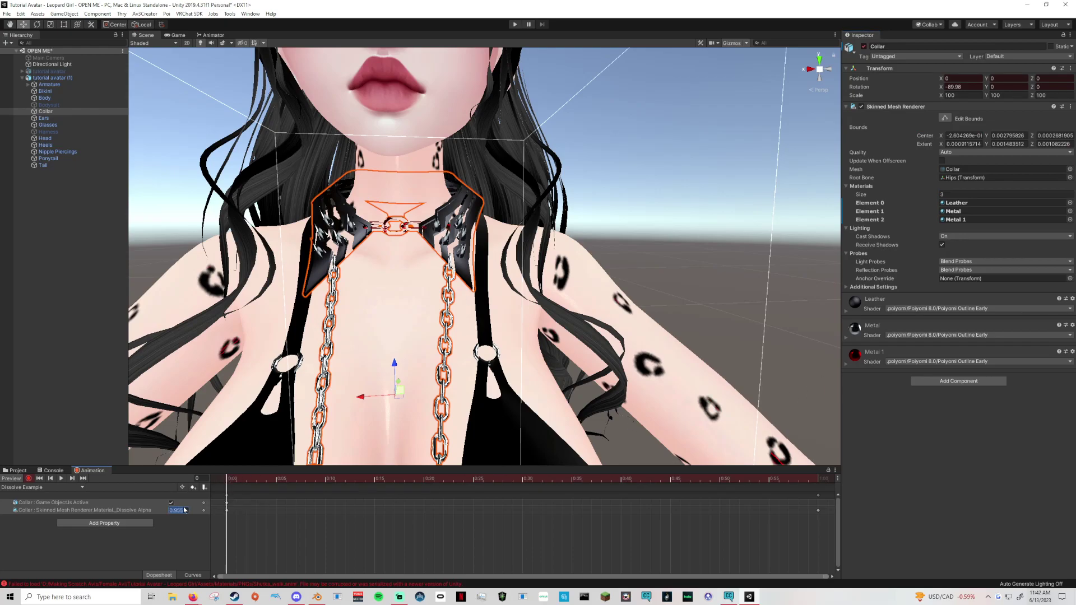
{"action": "type", "text": "0"}
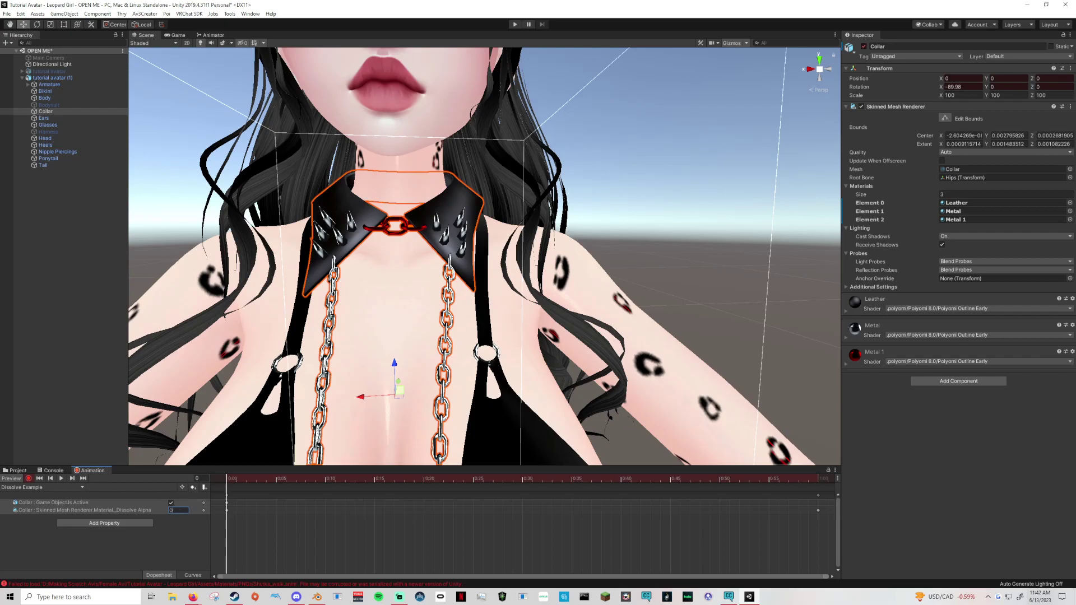
{"action": "left_click", "coordinate": [167, 533]}
{"action": "left_click", "coordinate": [820, 479]}
{"action": "left_click", "coordinate": [171, 502]}
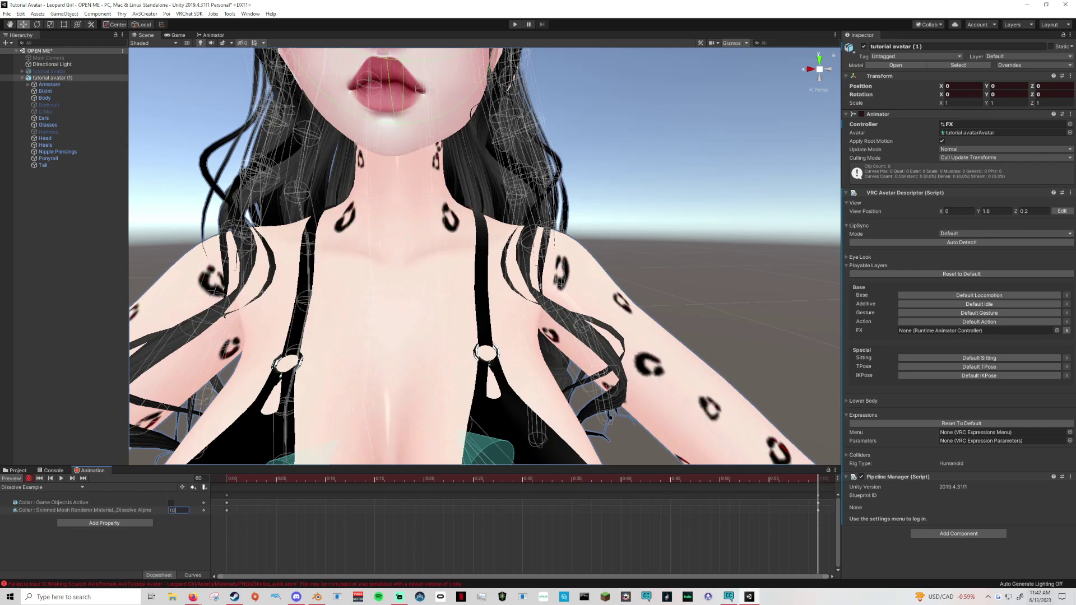
{"action": "left_click", "coordinate": [173, 552]}
Step: Scrub through the dissolve, key the Collar's active state as on at frame 60, and return to frame 0
{"action": "left_click_drag", "start_coordinate": [236, 483], "coordinate": [819, 479]}
{"action": "left_click_drag", "start_coordinate": [243, 489], "coordinate": [816, 491]}
{"action": "left_click", "coordinate": [171, 503]}
{"action": "left_click", "coordinate": [227, 479]}
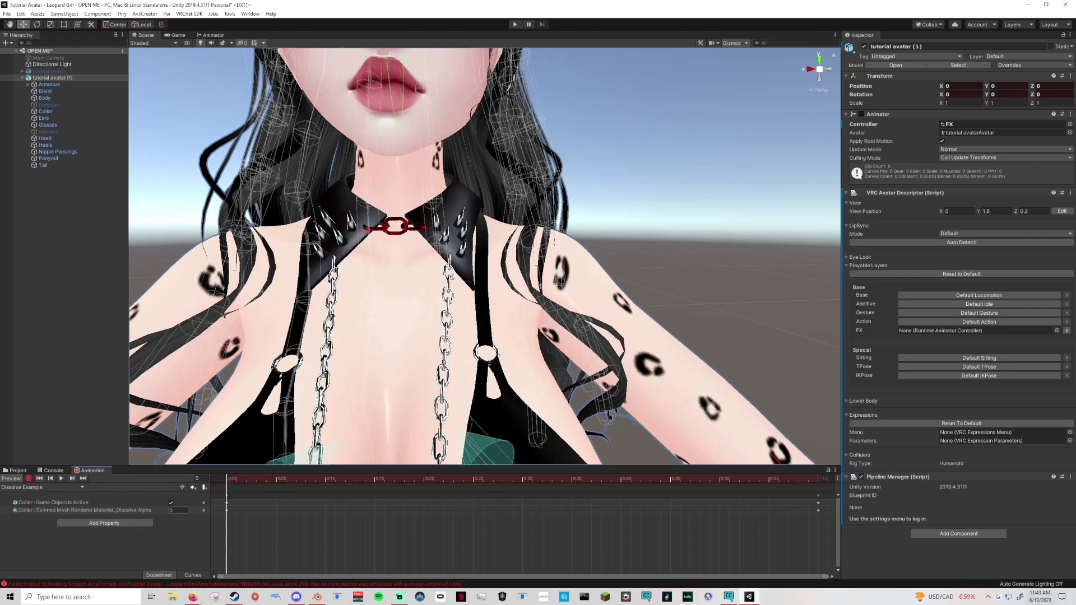
Step: Reverse the dissolve by setting Dissolve Alpha to 1 at frame 0 and 0 at frame 60, and stop recording
{"action": "left_click", "coordinate": [177, 511]}
{"action": "type", "text": "1"}
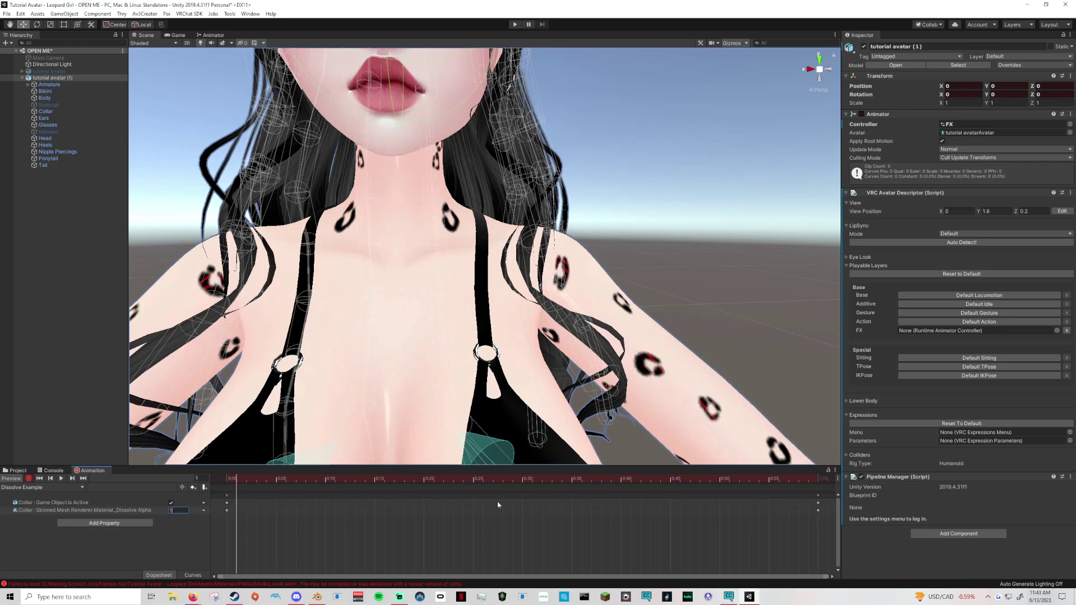
{"action": "left_click", "coordinate": [818, 481]}
{"action": "left_click", "coordinate": [171, 503]}
{"action": "type", "text": "0"}
{"action": "key", "text": "Return"}
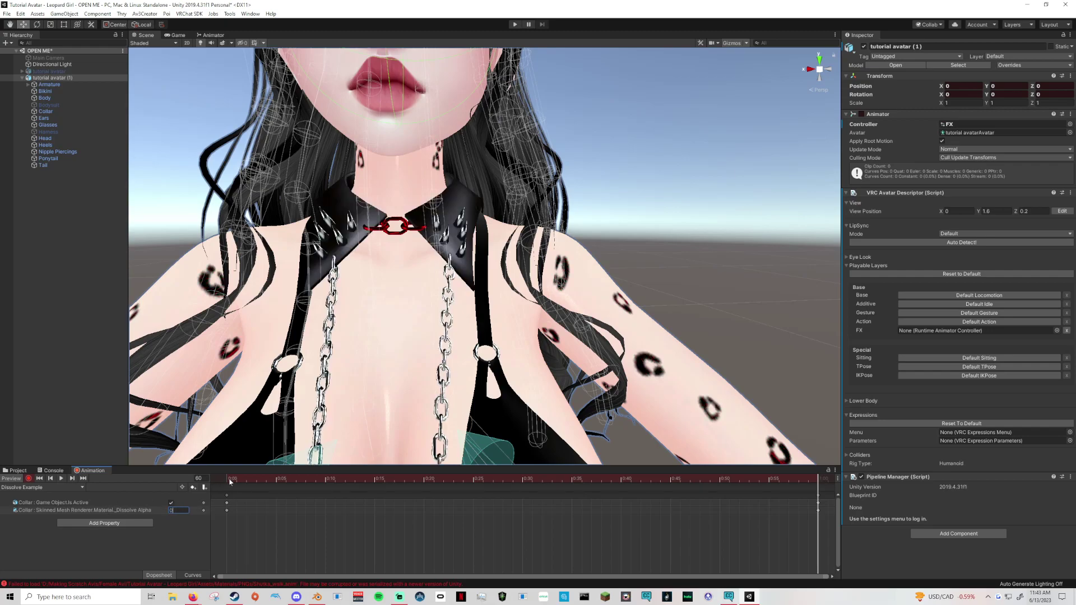
{"action": "left_click", "coordinate": [228, 481]}
{"action": "mouse_move", "coordinate": [228, 481]}
{"action": "left_mouse_down"}
{"action": "mouse_move", "coordinate": [392, 483]}
{"action": "mouse_move", "coordinate": [227, 481]}
{"action": "left_mouse_up"}
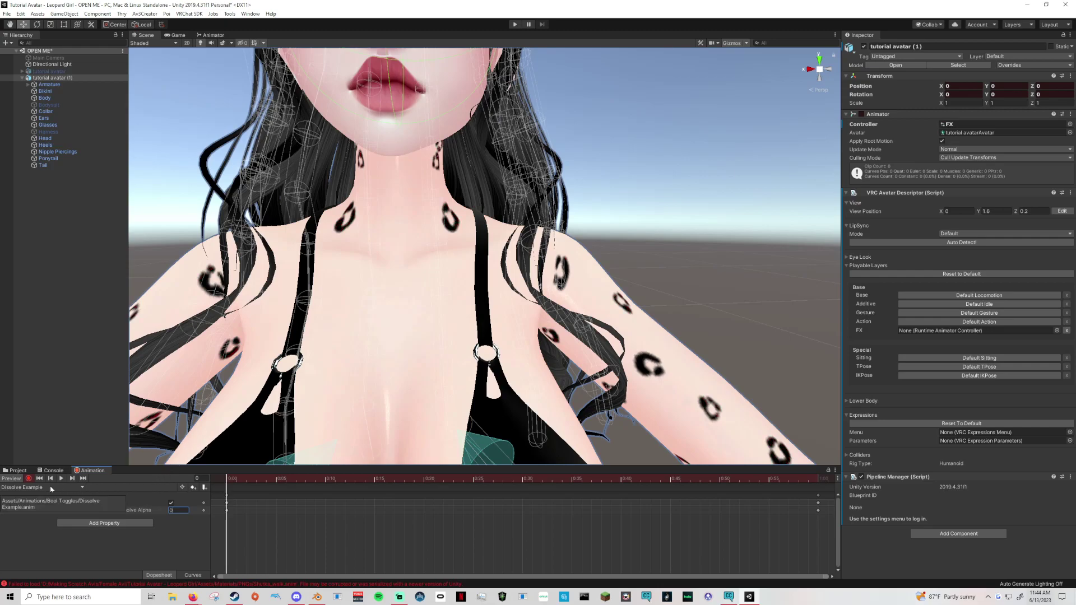
{"action": "left_click", "coordinate": [29, 478]}
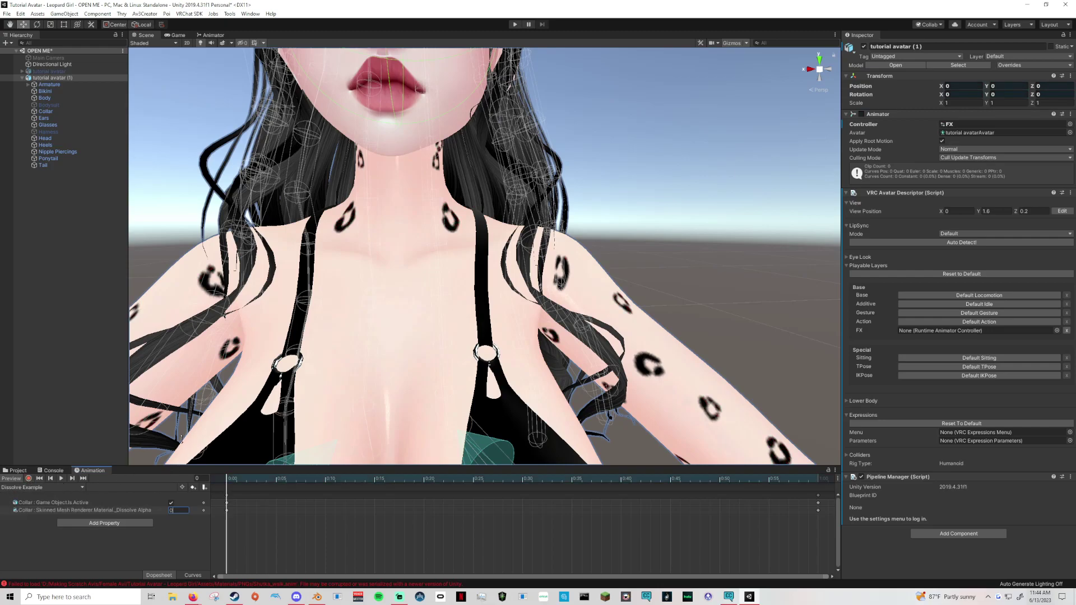
{"action": "scroll", "coordinate": [399, 379], "scroll_direction": "down", "scroll_amount": 8}
{"action": "type", "text": "1"}
{"action": "left_click", "coordinate": [629, 269]}
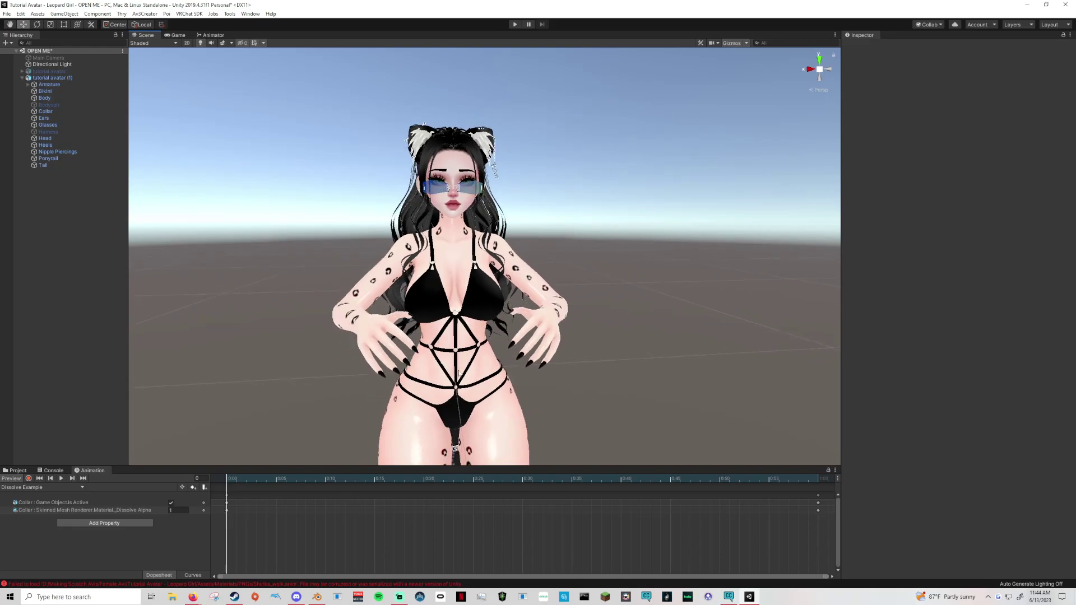
{"action": "right_click_drag", "start_coordinate": [459, 373], "coordinate": [431, 379]}
{"action": "middle_click_drag", "start_coordinate": [502, 366], "coordinate": [448, 386]}
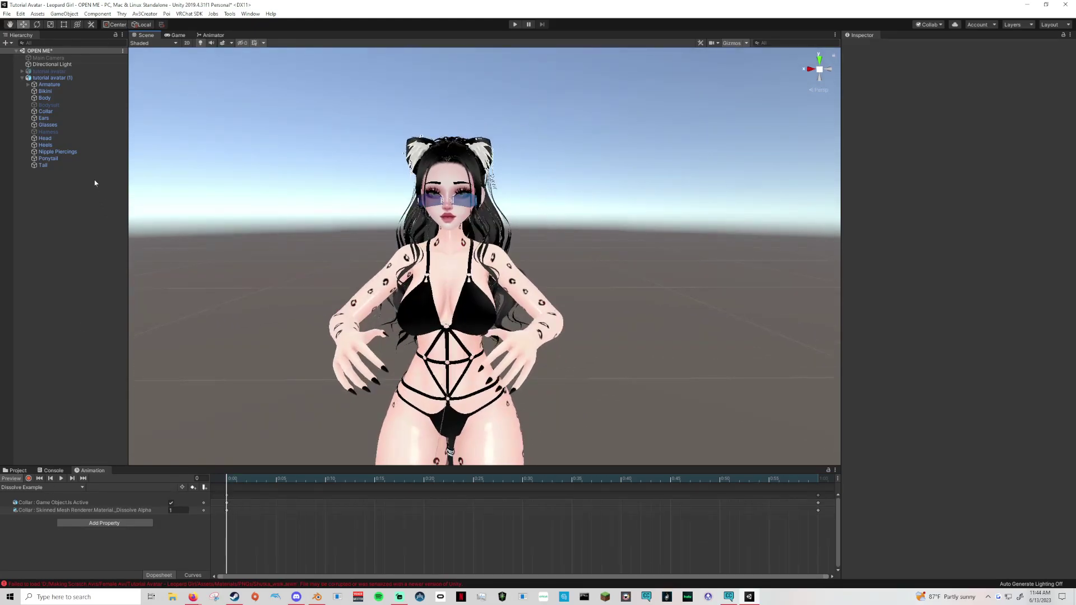
{"action": "left_click", "coordinate": [414, 313]}
{"action": "left_click", "coordinate": [414, 313]}
{"action": "left_click", "coordinate": [328, 210]}
Step: Create a new animation clip named Tops in the Bool Toggles folder
{"action": "left_click", "coordinate": [30, 488]}
{"action": "left_click", "coordinate": [26, 474]}
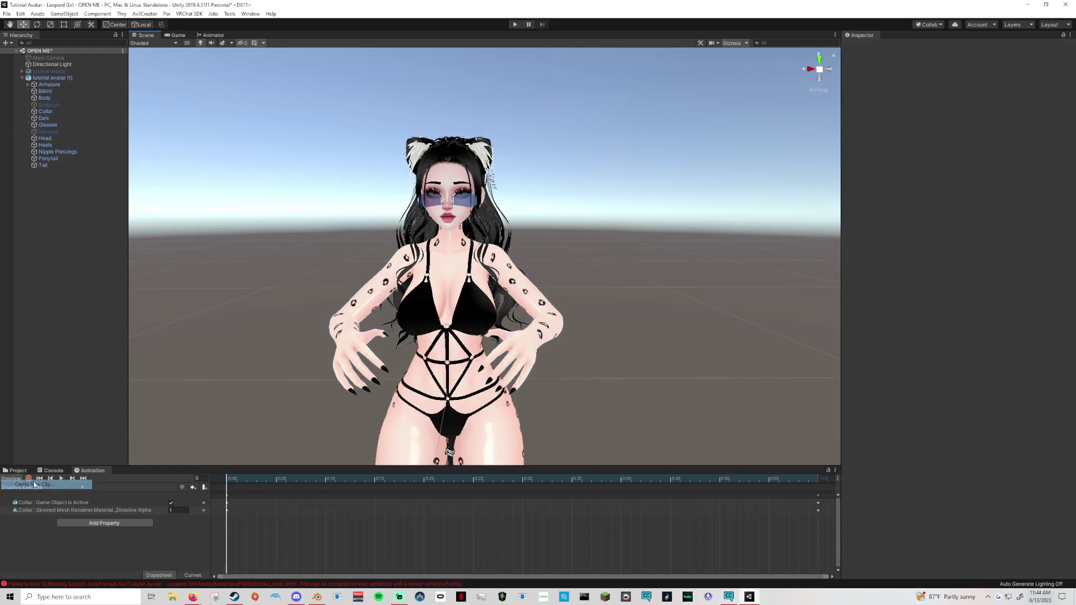
{"action": "type", "text": "Tops"}
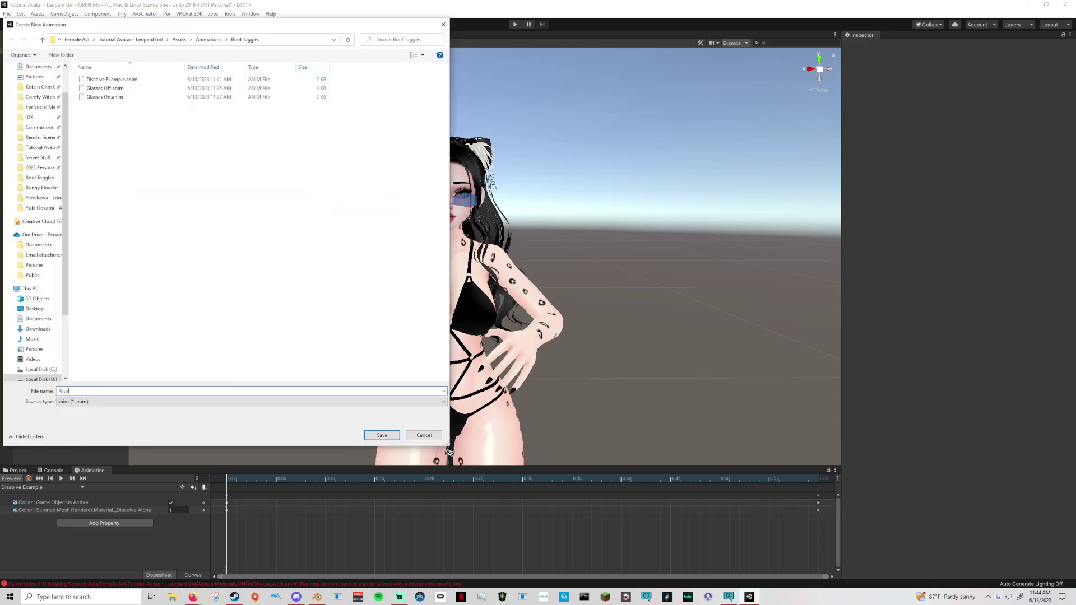
{"action": "key", "text": "Return"}
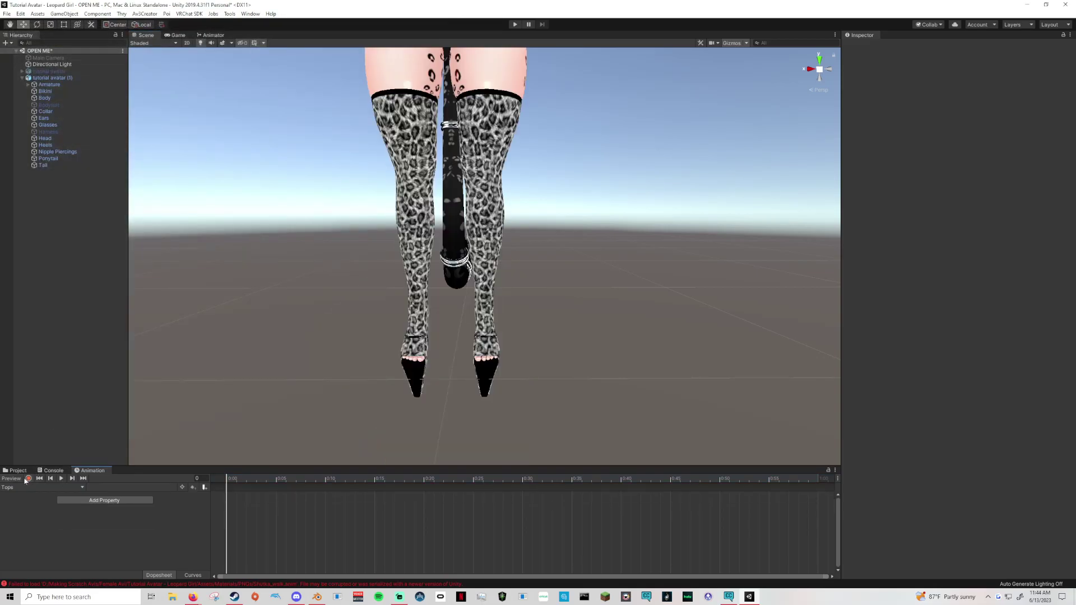
Step: Start recording the Tops clip and key the Bikini object's active state as on at frame 0
{"action": "middle_click_drag", "start_coordinate": [315, 414], "coordinate": [336, 317]}
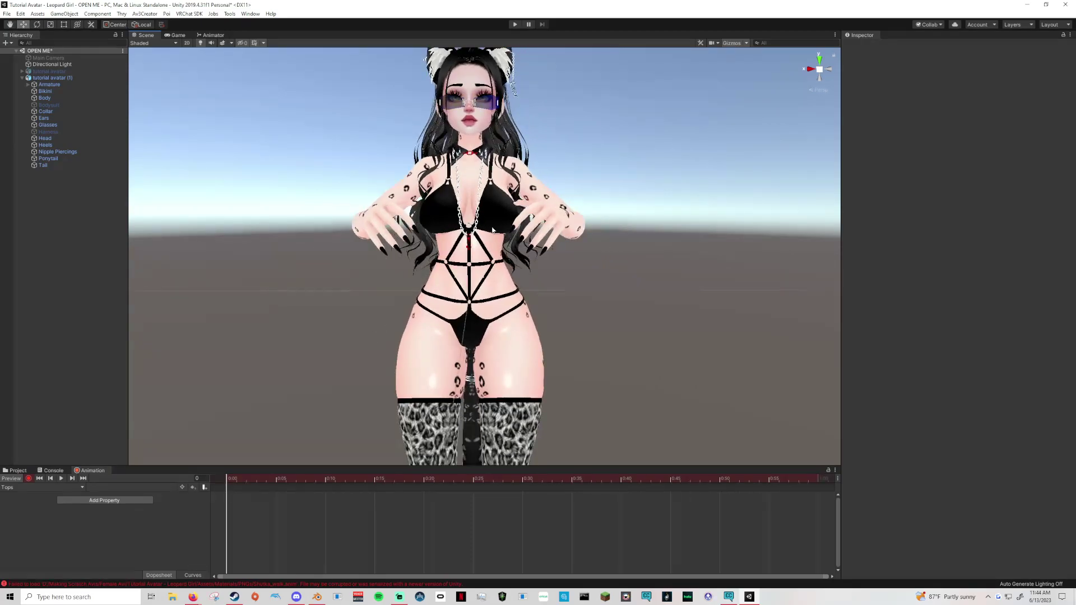
{"action": "left_click", "coordinate": [498, 221]}
{"action": "left_click", "coordinate": [496, 226]}
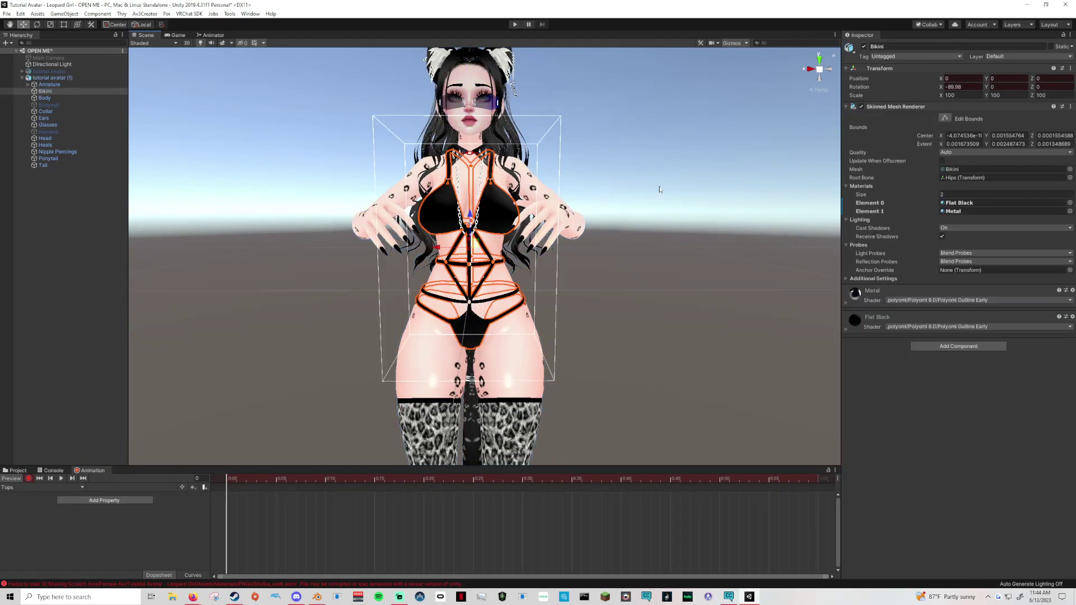
{"action": "middle_click_drag", "start_coordinate": [766, 104], "coordinate": [678, 147]}
{"action": "left_click", "coordinate": [864, 47]}
{"action": "left_click", "coordinate": [864, 46]}
{"action": "key", "text": "f"}
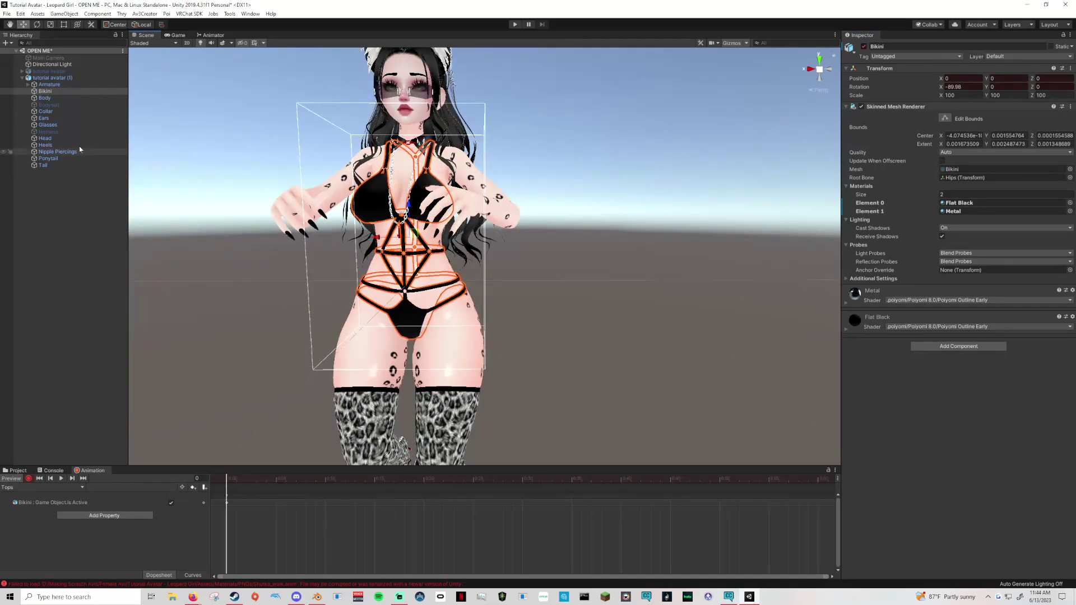
Step: Key the Bodysuit object's active state as off at frame 0 and stop recording
{"action": "left_click", "coordinate": [49, 104]}
{"action": "left_click", "coordinate": [864, 47]}
{"action": "left_click", "coordinate": [864, 47]}
{"action": "middle_click_drag", "start_coordinate": [482, 365], "coordinate": [533, 372]}
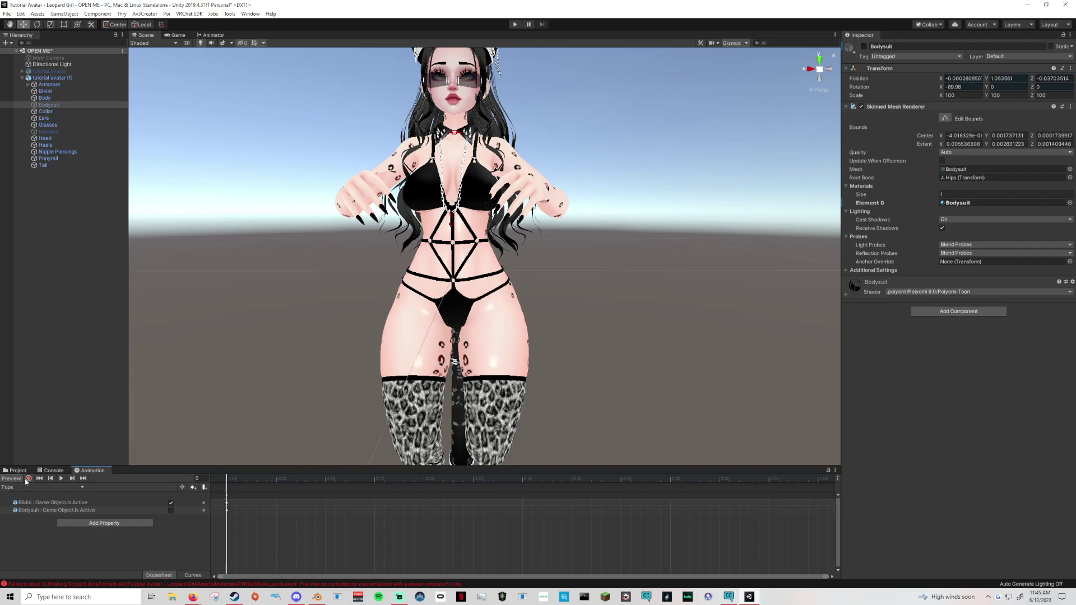
Step: Rename the Tops animation clip in the Bool Toggles folder to Bikini On
{"action": "left_click", "coordinate": [16, 470]}
{"action": "scroll", "coordinate": [54, 554], "scroll_direction": "down", "scroll_amount": 2}
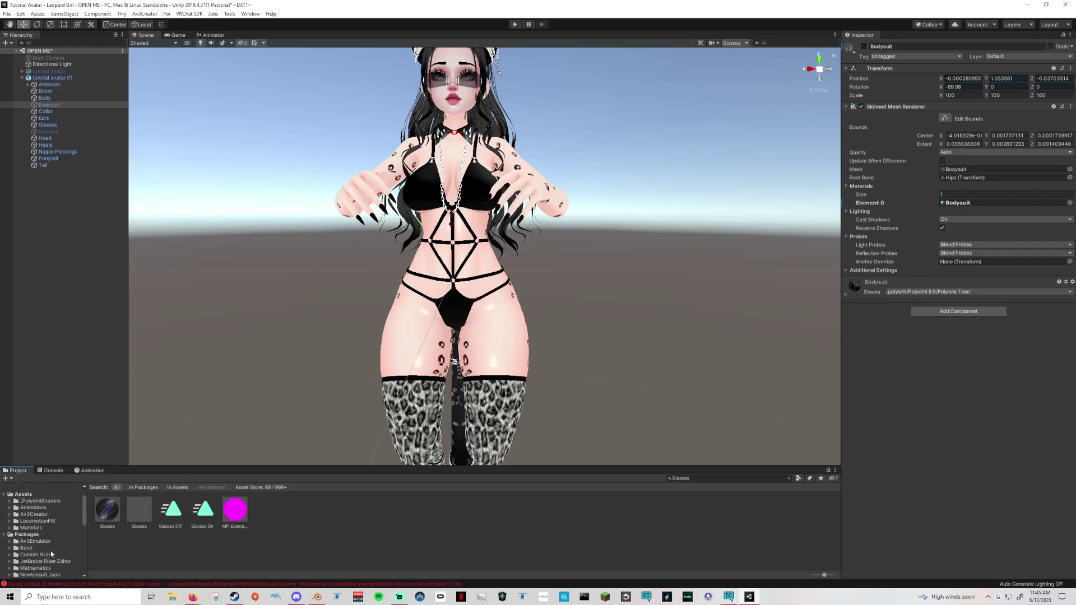
{"action": "left_click", "coordinate": [34, 508]}
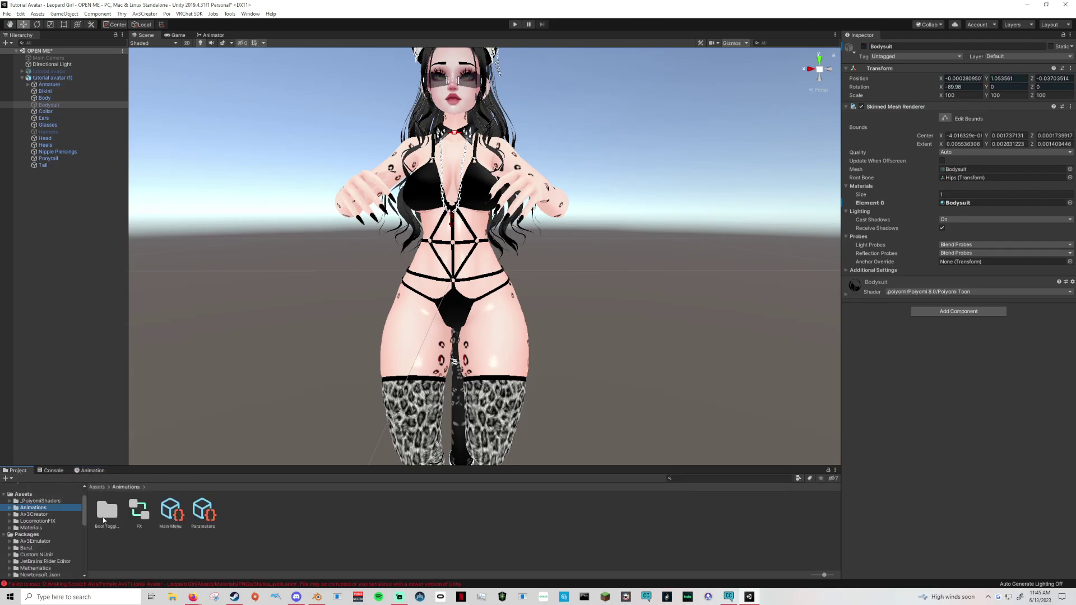
{"action": "double_click", "coordinate": [104, 520]}
{"action": "right_click", "coordinate": [200, 524]}
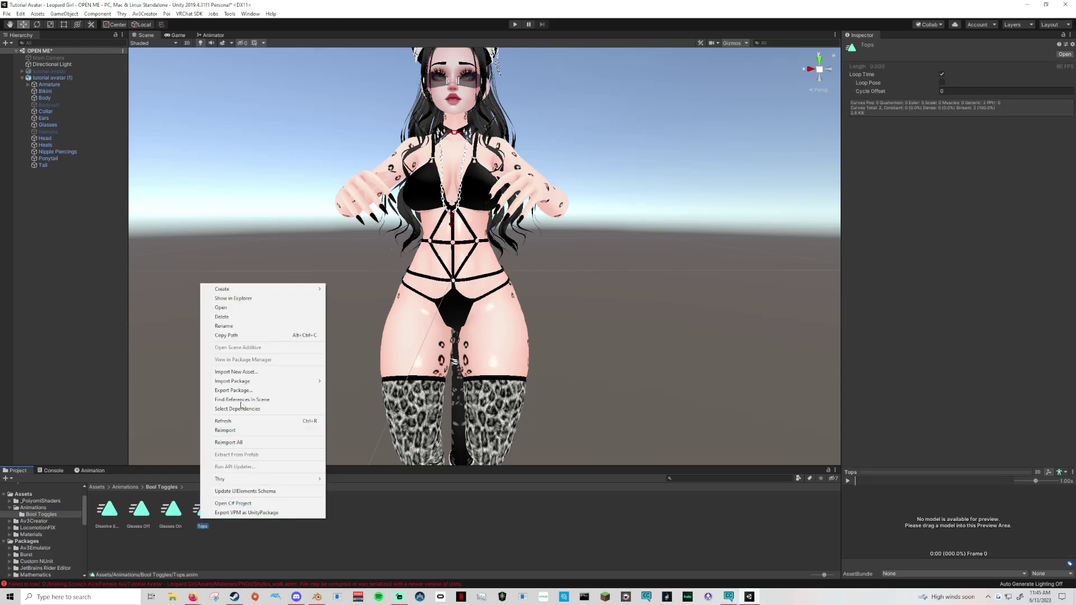
{"action": "left_click", "coordinate": [247, 328]}
{"action": "type", "text": "Bik"}
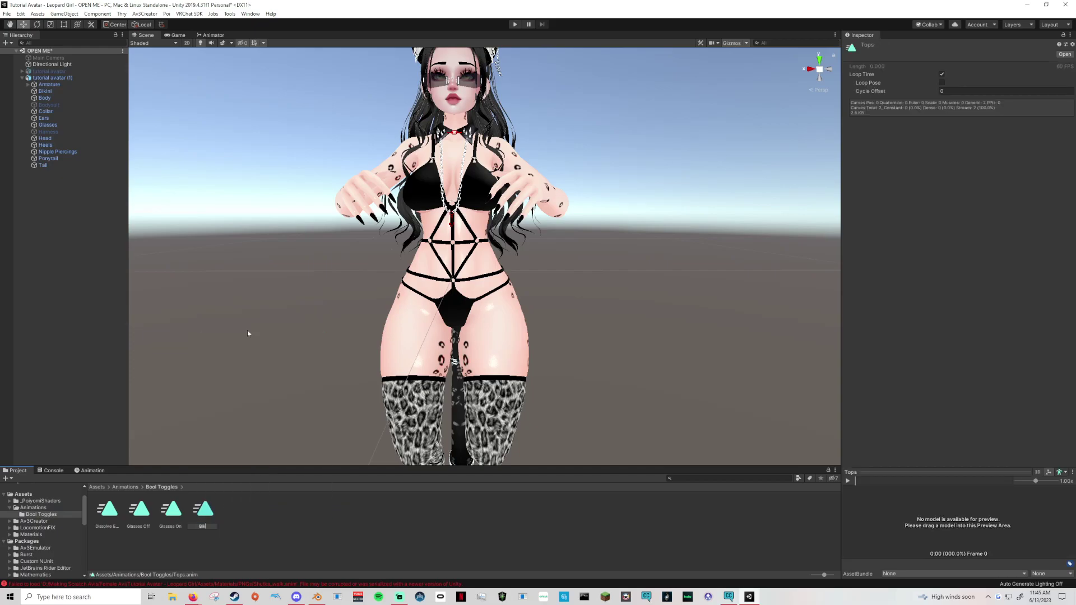
{"action": "type", "text": "ini On"}
{"action": "key", "text": "Return"}
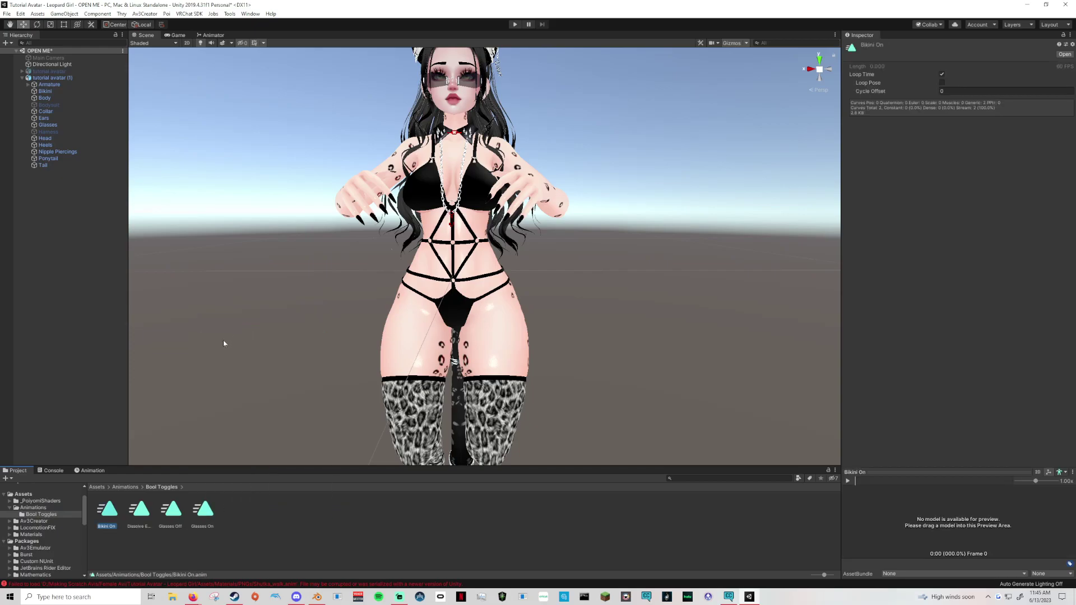
Step: Copy the Bikini On clip's keyframes and create a new clip named Bodysuit On for tutorial avatar (1) in the Bool Toggles folder
{"action": "left_click", "coordinate": [93, 471]}
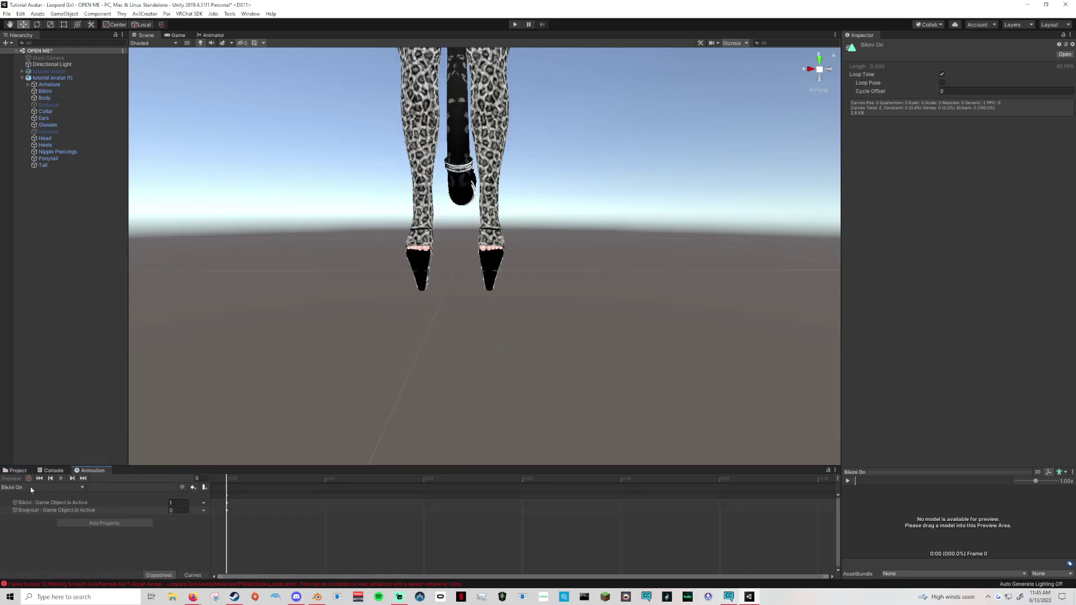
{"action": "left_click", "coordinate": [226, 502]}
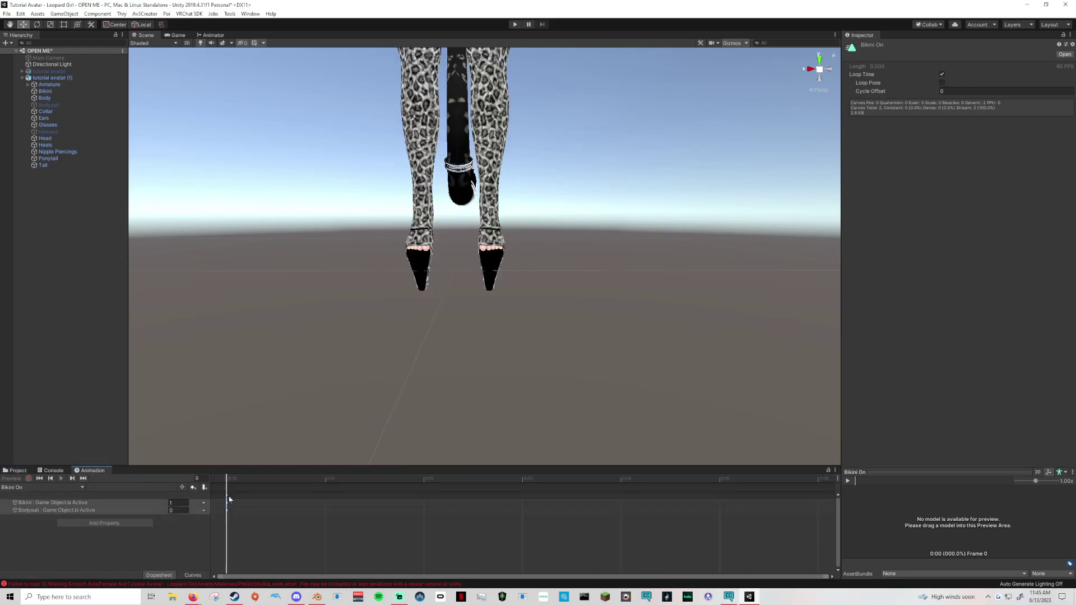
{"action": "left_click", "coordinate": [56, 78]}
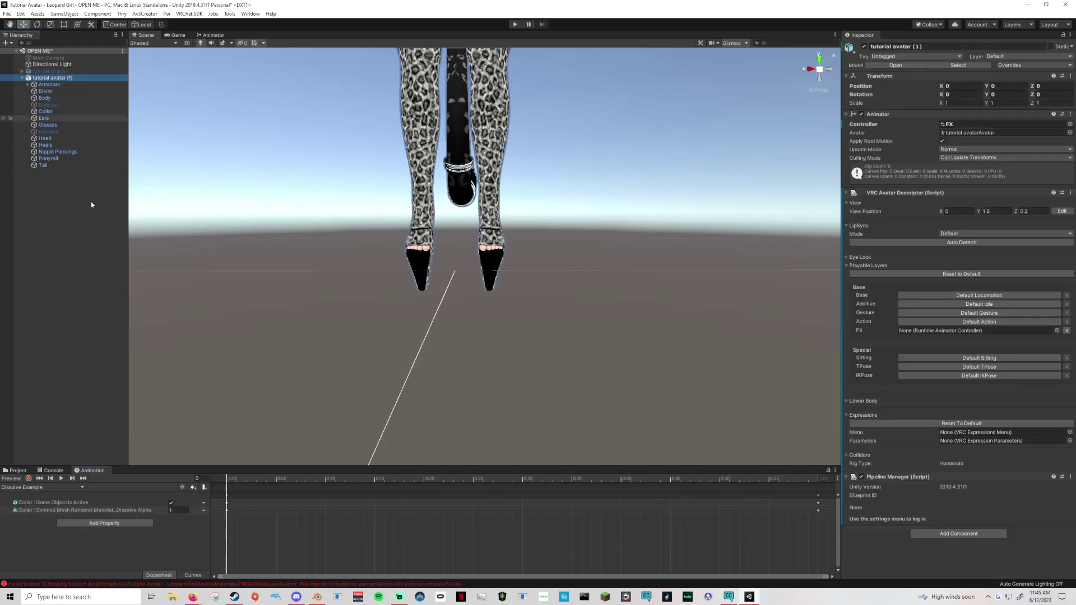
{"action": "left_click", "coordinate": [42, 489]}
{"action": "left_click", "coordinate": [34, 489]}
{"action": "type", "text": "Bodysuit O"}
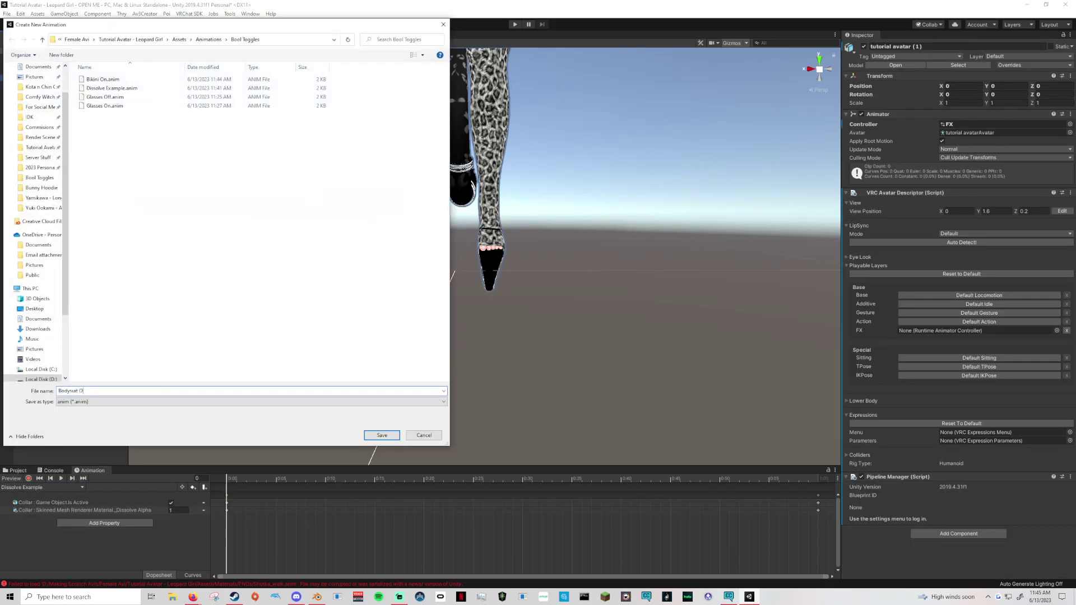
{"action": "type", "text": "n"}
{"action": "key", "text": "Return"}
Step: In the Bodysuit On clip, set Bikini inactive and Bodysuit active at frame 0, and duplicate those keys at frame 1
{"action": "left_click", "coordinate": [171, 503]}
{"action": "left_click", "coordinate": [172, 510]}
{"action": "left_click", "coordinate": [227, 496]}
{"action": "key", "text": "ctrl+c"}
{"action": "left_click", "coordinate": [236, 480]}
{"action": "key", "text": "ctrl+v"}
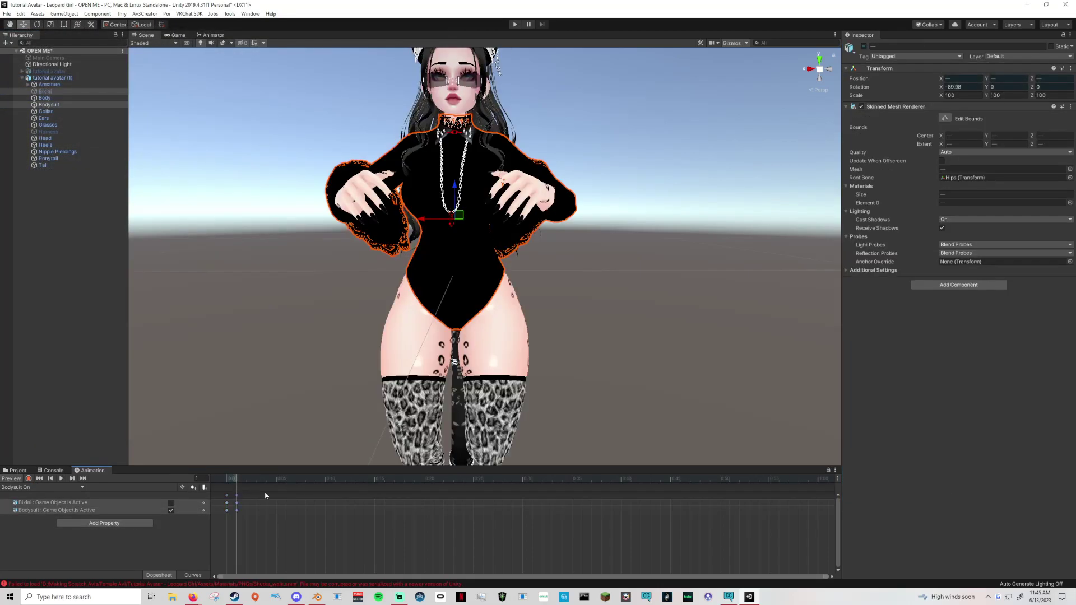
{"action": "middle_click_drag", "start_coordinate": [378, 349], "coordinate": [389, 384]}
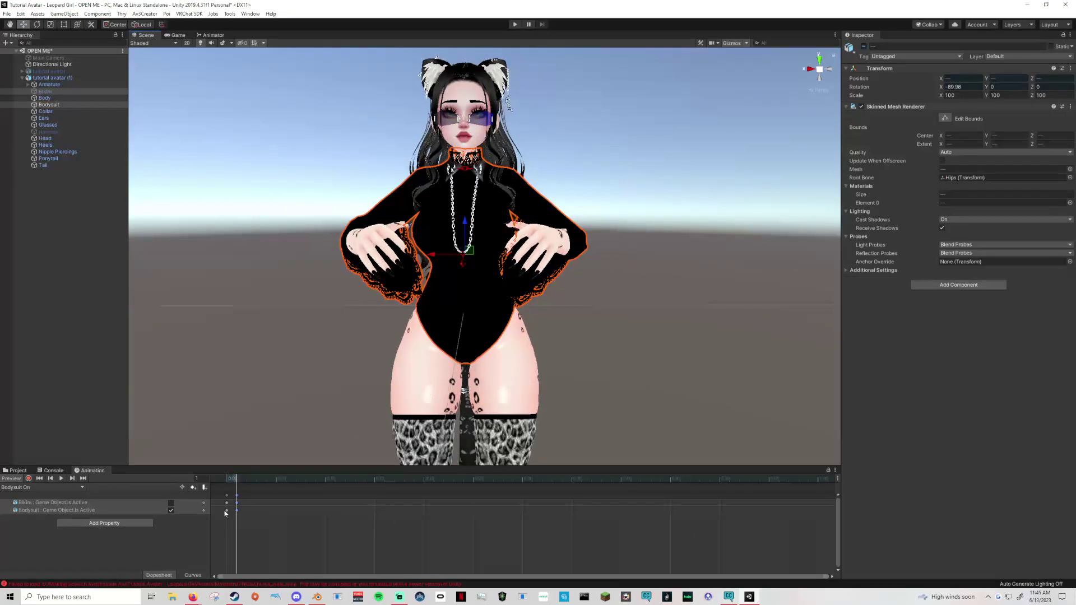
{"action": "left_click_drag", "start_coordinate": [225, 480], "coordinate": [220, 480]}
{"action": "left_click", "coordinate": [502, 133]}
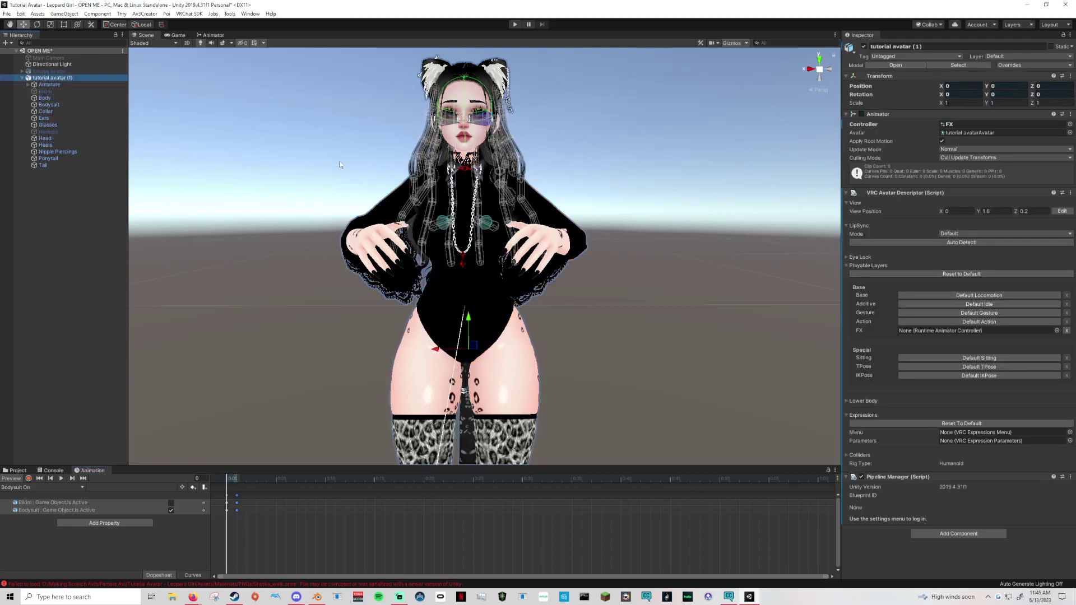
Step: Open the FX controller of the original tutorial avatar and add a layer named Tops with full weight
{"action": "left_click", "coordinate": [49, 71]}
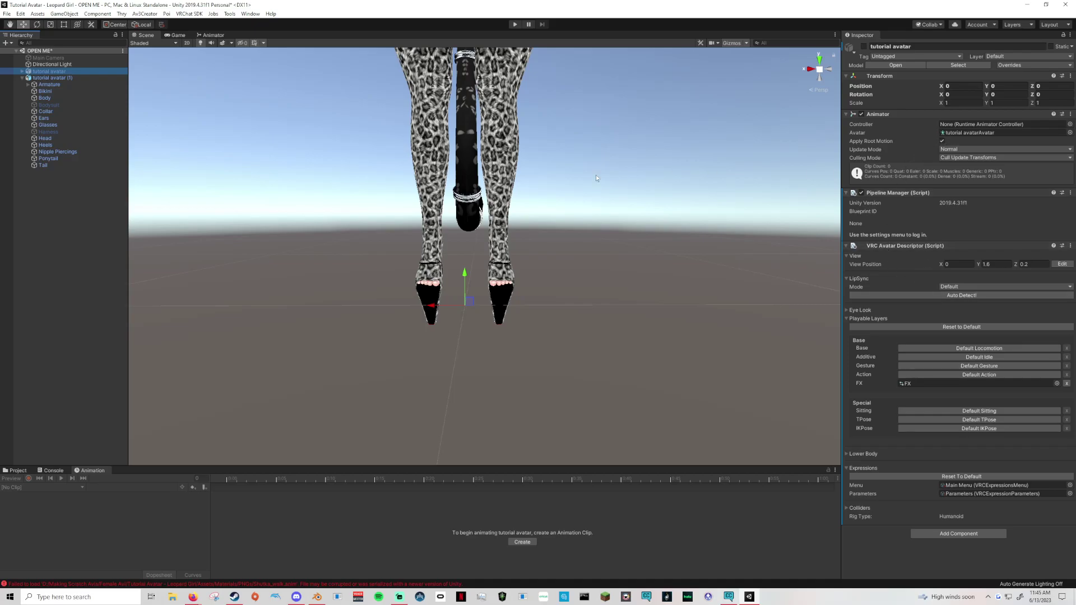
{"action": "double_click", "coordinate": [906, 384]}
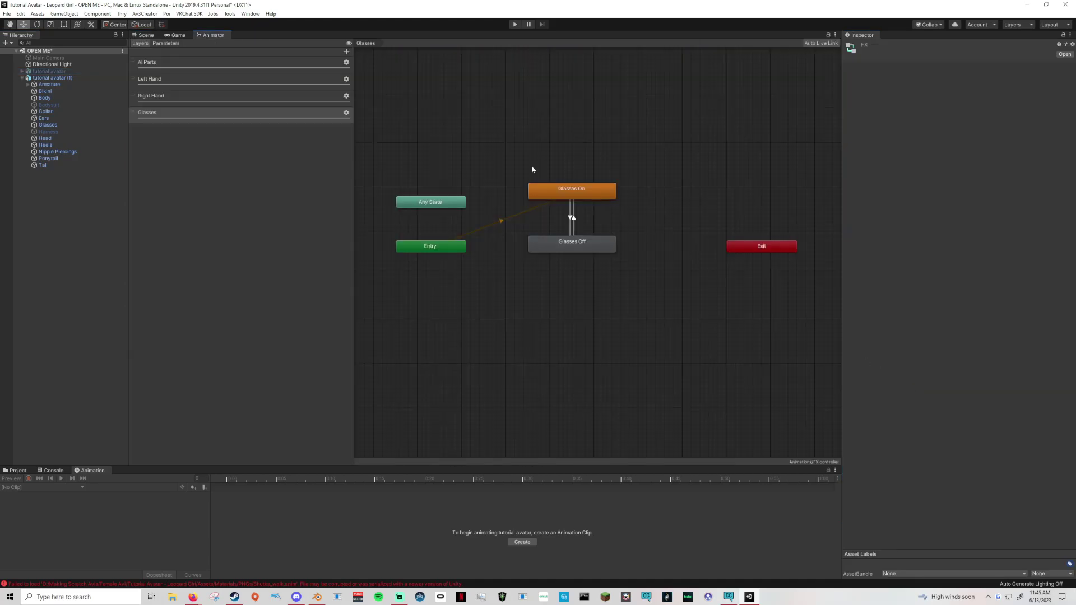
{"action": "left_click", "coordinate": [346, 51]}
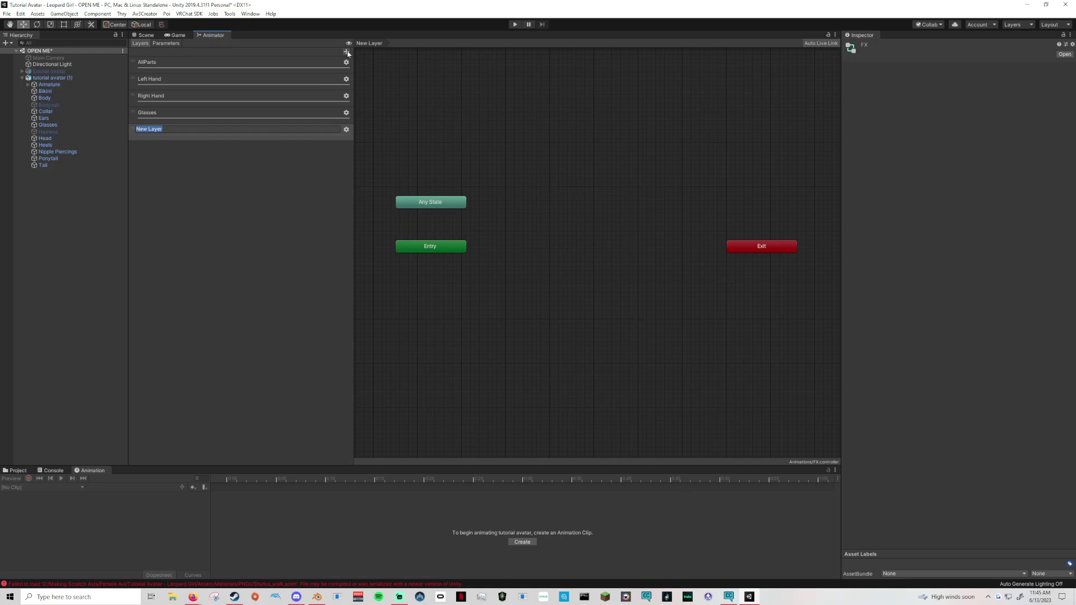
{"action": "type", "text": "Tops"}
{"action": "key", "text": "Return"}
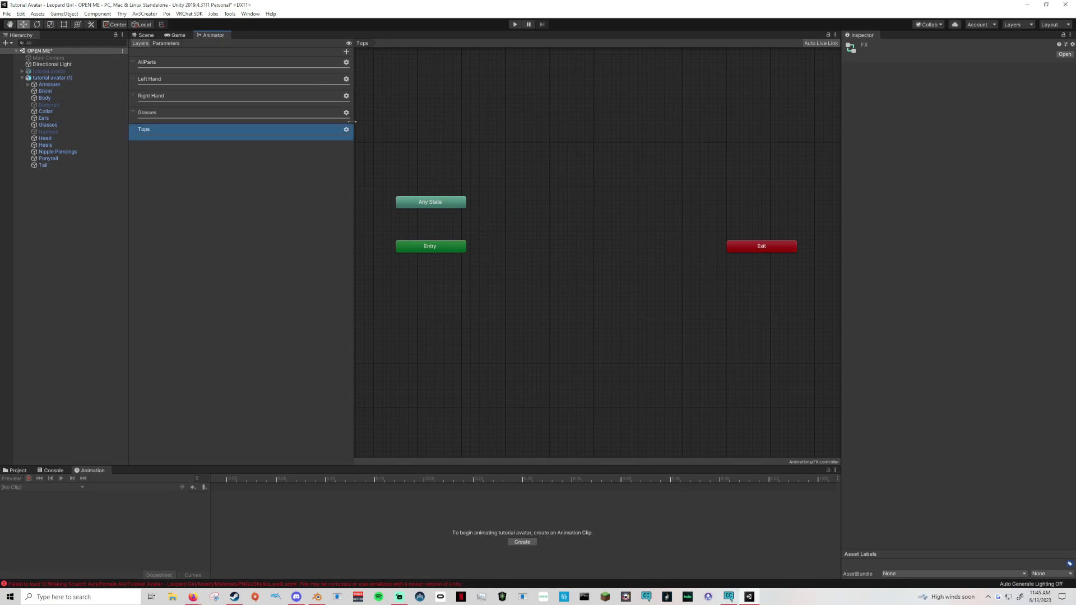
{"action": "left_click", "coordinate": [346, 129]}
Step: Add a Bool parameter named Tops to the FX controller
{"action": "left_click", "coordinate": [166, 43]}
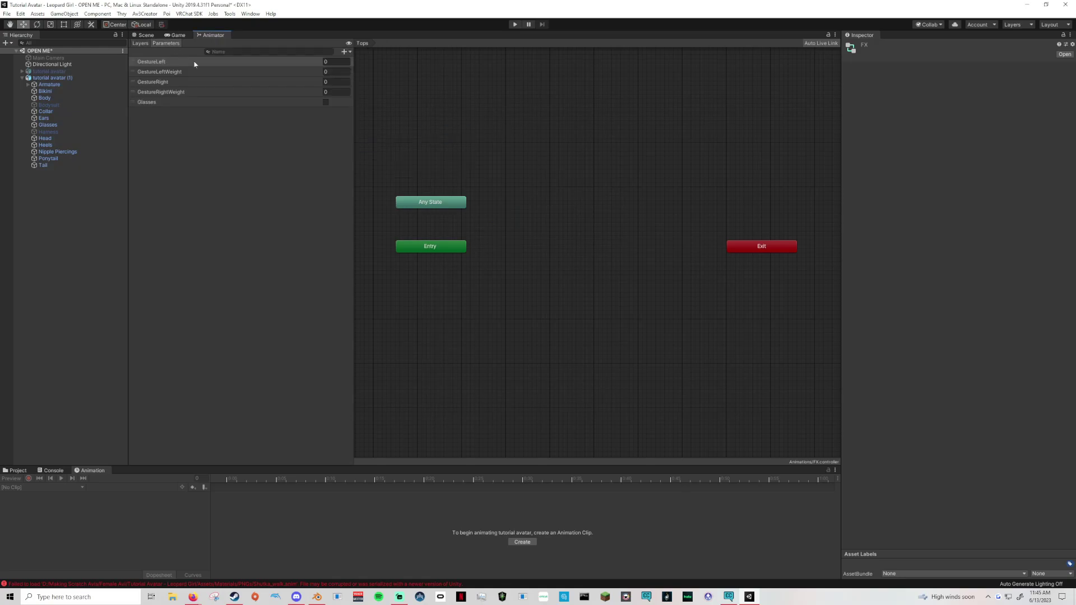
{"action": "left_click", "coordinate": [346, 51]}
{"action": "left_click", "coordinate": [367, 82]}
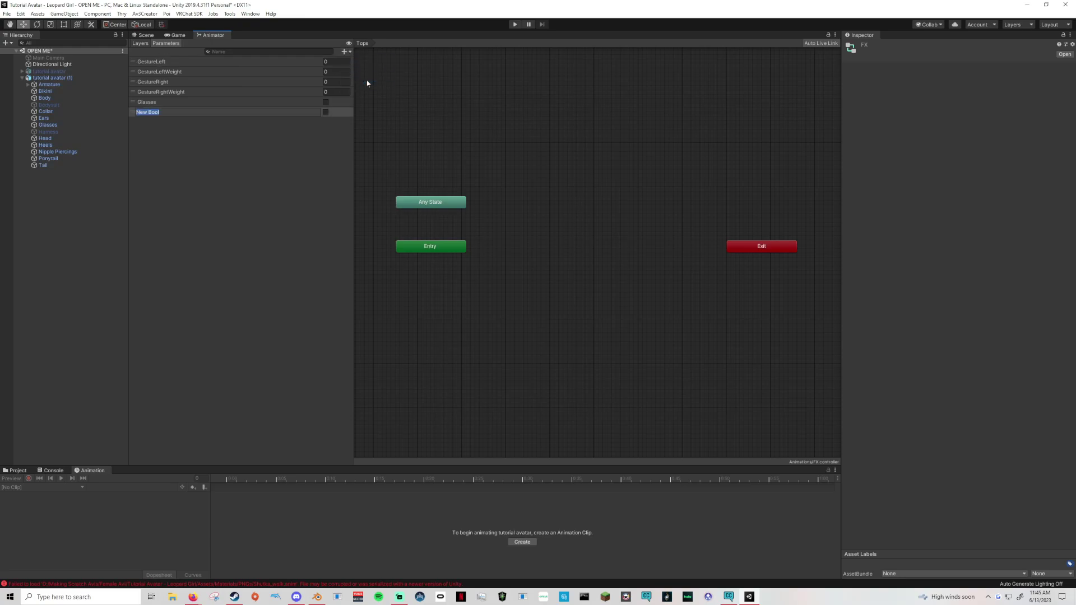
{"action": "type", "text": "Tops"}
{"action": "key", "text": "Return"}
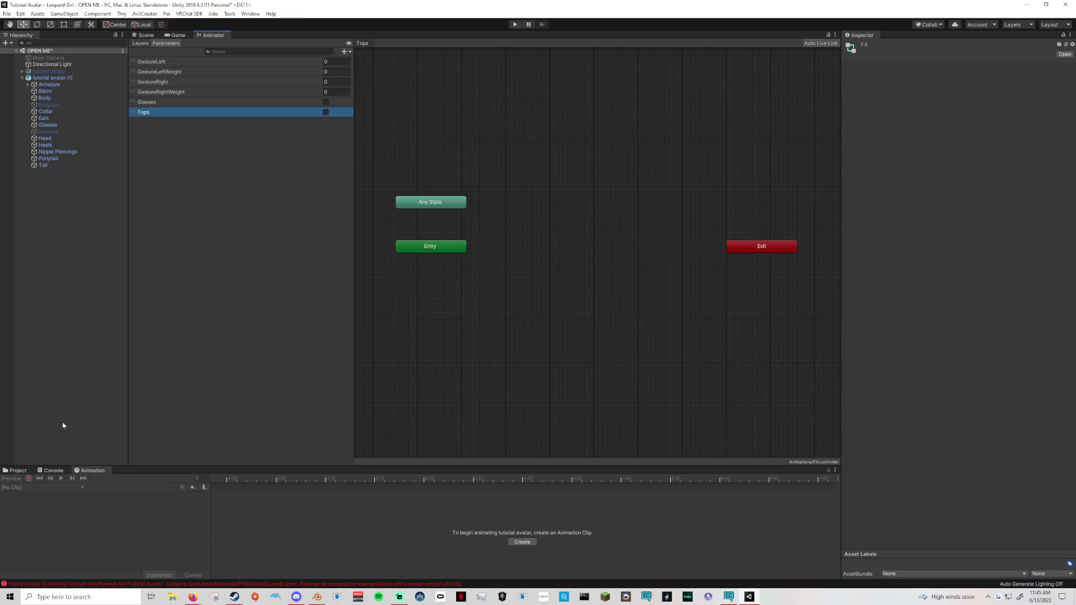
Step: Add a Bool entry named Tops to the avatar's Parameters asset in the Animations folder
{"action": "left_click", "coordinate": [17, 470]}
{"action": "left_click", "coordinate": [202, 516]}
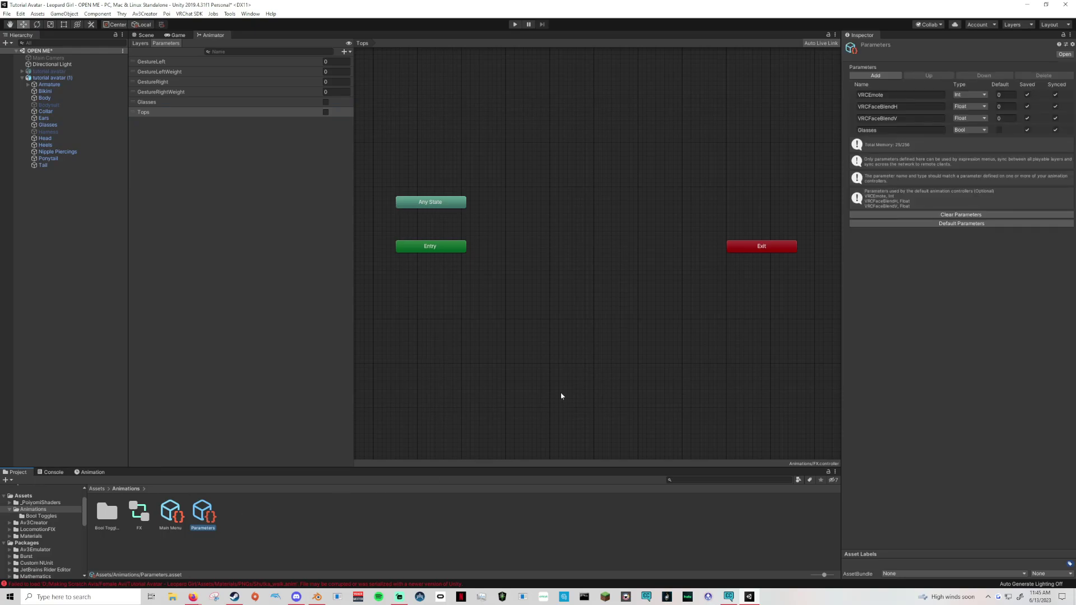
{"action": "left_click", "coordinate": [875, 75]}
{"action": "left_click_drag", "start_coordinate": [883, 142], "coordinate": [858, 141]}
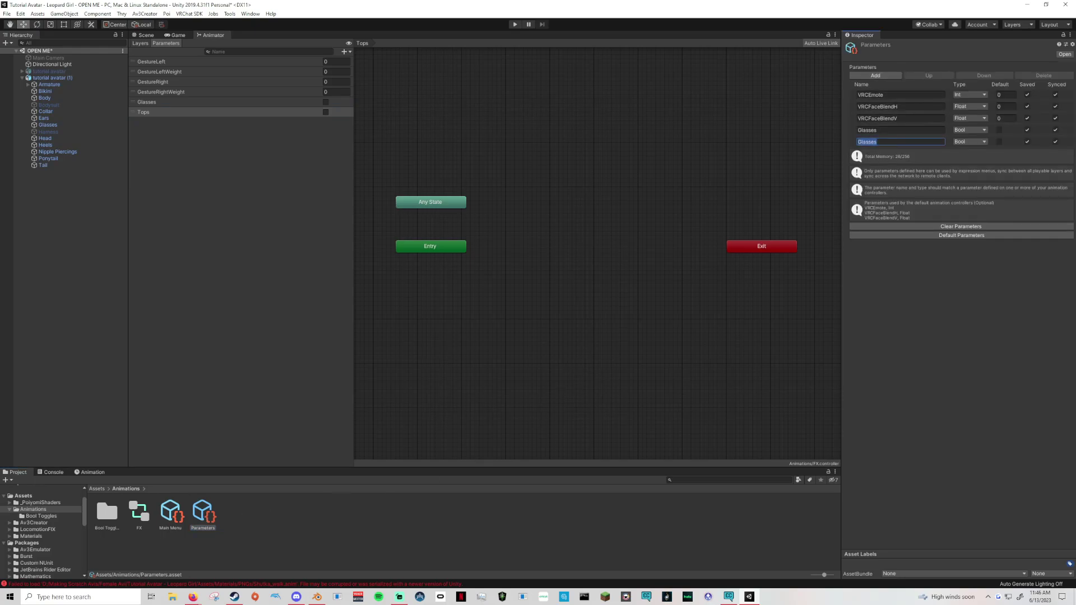
{"action": "type", "text": "Tops"}
{"action": "left_click", "coordinate": [481, 143]}
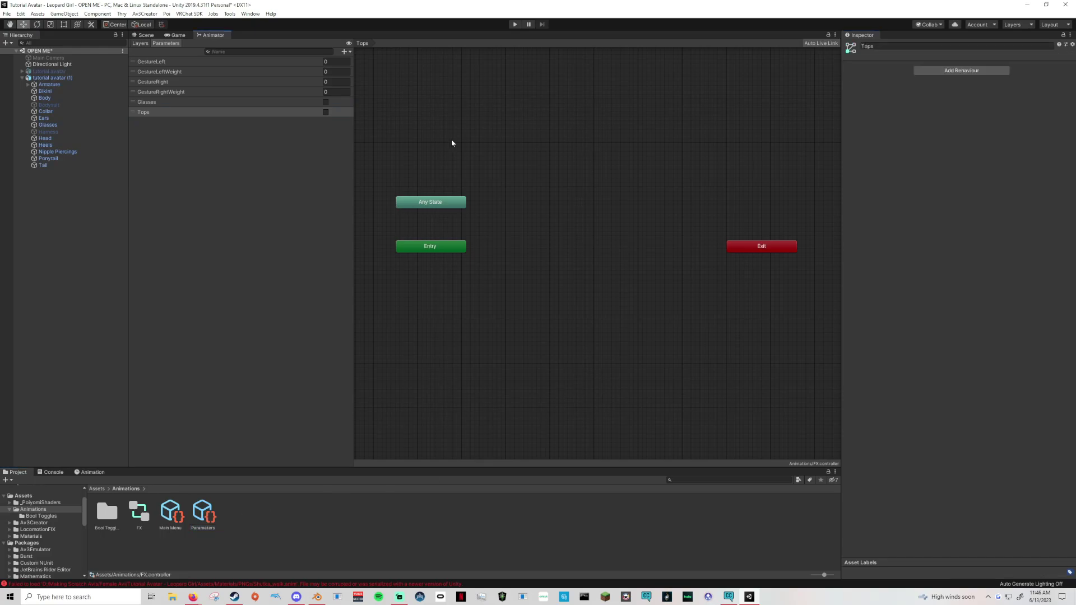
Step: Place the Bikini On clip as the default state and the Bodysuit On clip below it in the Tops layer
{"action": "left_click", "coordinate": [137, 43]}
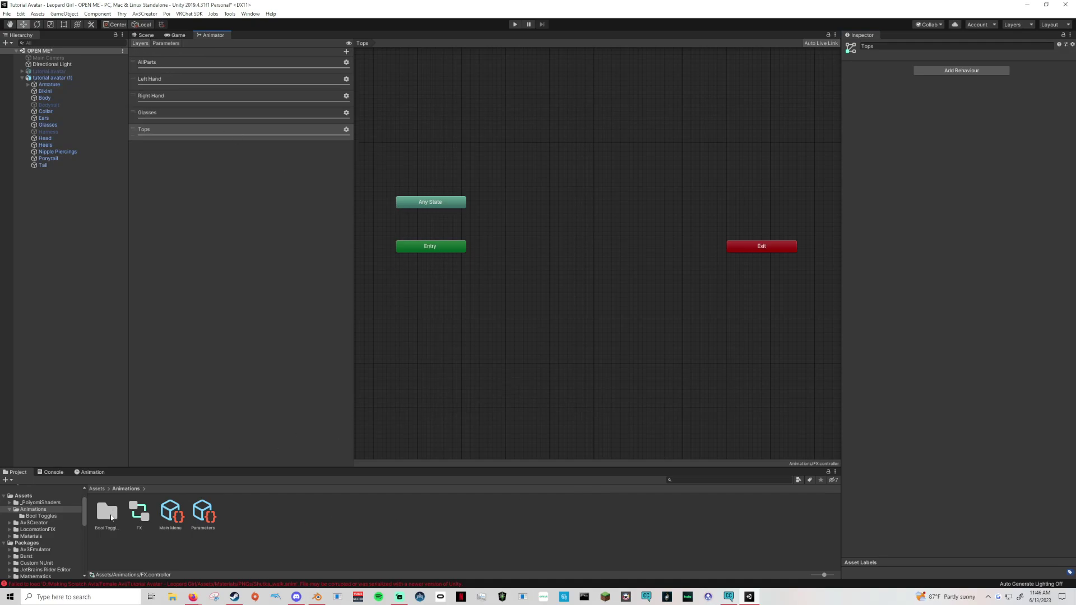
{"action": "double_click", "coordinate": [110, 516]}
{"action": "left_click_drag", "start_coordinate": [110, 516], "coordinate": [560, 186]}
{"action": "left_click_drag", "start_coordinate": [139, 510], "coordinate": [602, 232]}
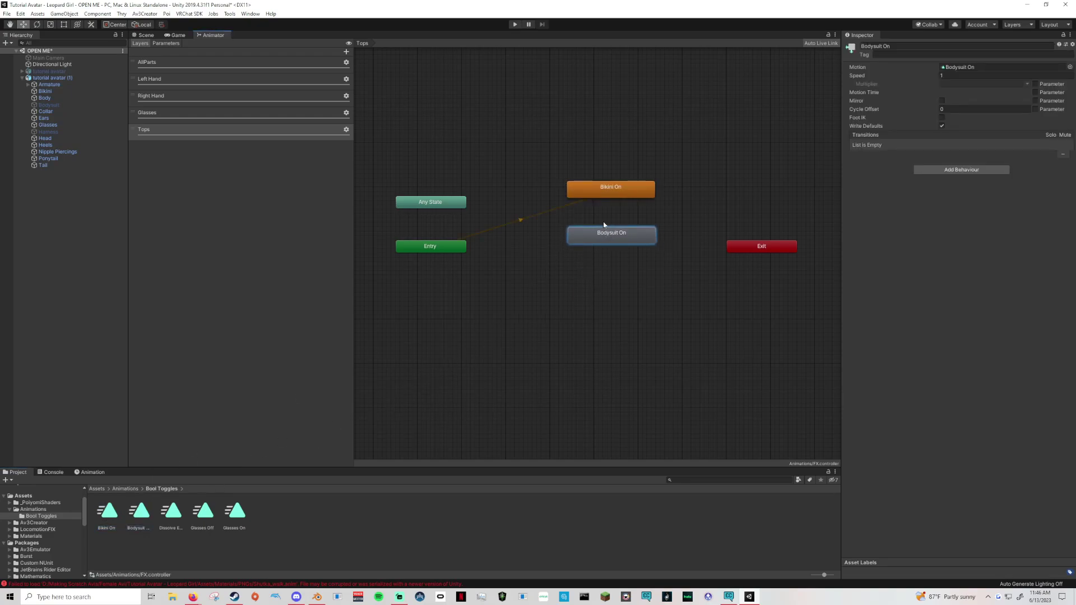
Step: Make transitions in both directions between the Bikini On and Bodysuit On states
{"action": "right_click", "coordinate": [604, 188]}
{"action": "left_click", "coordinate": [636, 195]}
{"action": "left_click", "coordinate": [617, 238]}
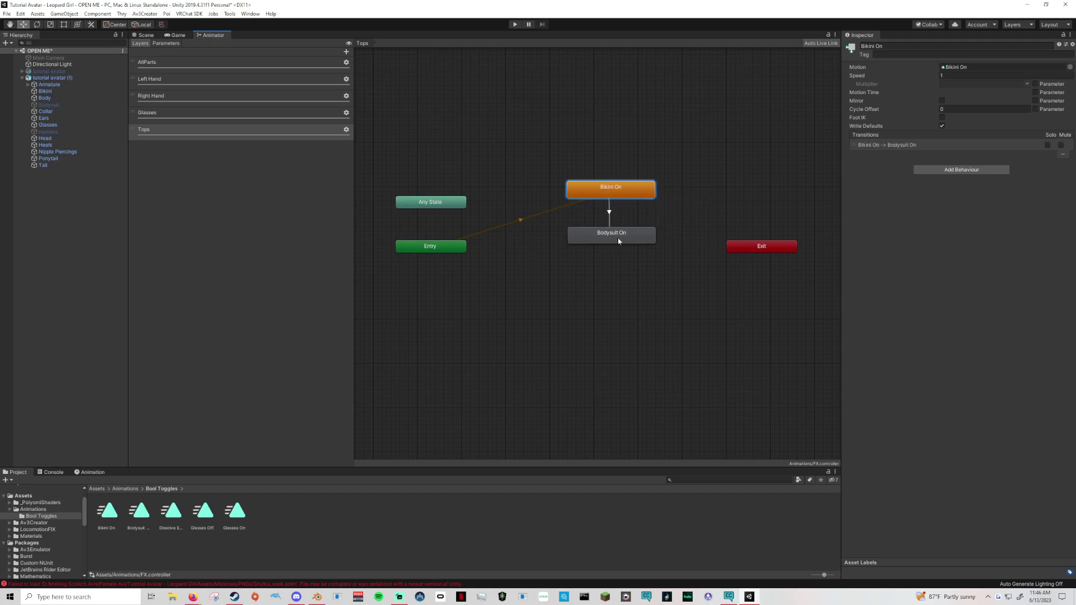
{"action": "right_click", "coordinate": [632, 232]}
{"action": "left_click", "coordinate": [652, 237]}
{"action": "left_click", "coordinate": [639, 185]}
Step: Give the Bikini On to Bodysuit On transition no exit time, a duration of 0, and the condition Tops true
{"action": "left_click", "coordinate": [610, 212]}
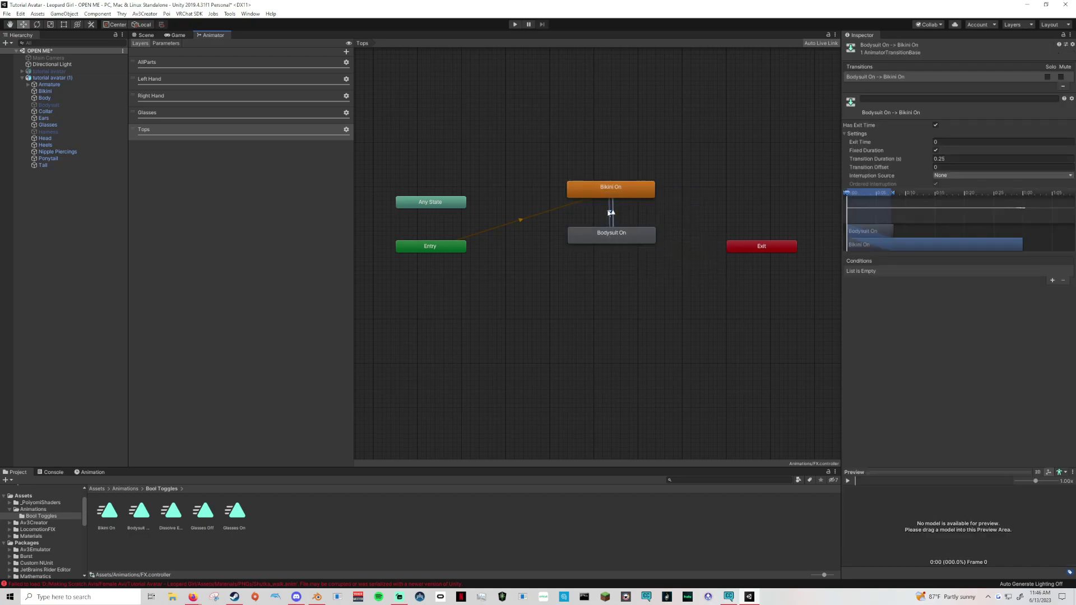
{"action": "left_click", "coordinate": [935, 125]}
{"action": "left_click", "coordinate": [965, 159]}
{"action": "type", "text": "0"}
{"action": "left_click", "coordinate": [1052, 218]}
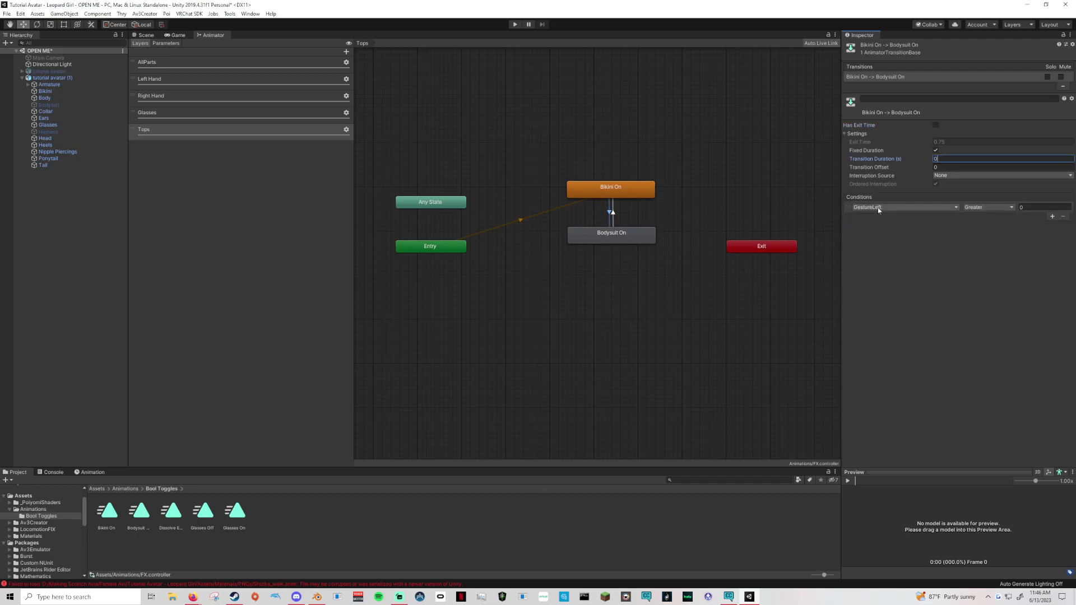
{"action": "left_click", "coordinate": [877, 208]}
{"action": "left_click", "coordinate": [893, 248]}
{"action": "left_click", "coordinate": [634, 218]}
Step: Give the Bodysuit On to Bikini On transition no exit time, a duration of 0, and the condition Tops false
{"action": "left_click", "coordinate": [613, 213]}
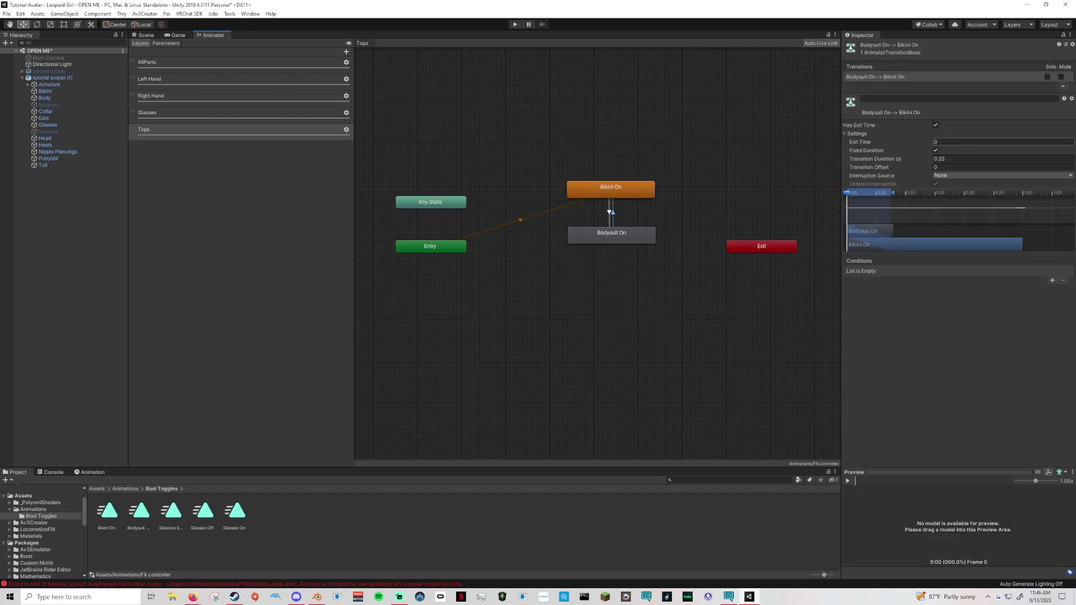
{"action": "left_click", "coordinate": [953, 159]}
{"action": "type", "text": "0"}
{"action": "left_click", "coordinate": [1052, 281]}
{"action": "left_click", "coordinate": [906, 271]}
{"action": "scroll", "coordinate": [881, 307], "scroll_direction": "down", "scroll_amount": 2}
{"action": "left_click", "coordinate": [875, 314]}
{"action": "left_click", "coordinate": [984, 271]}
{"action": "left_click", "coordinate": [980, 295]}
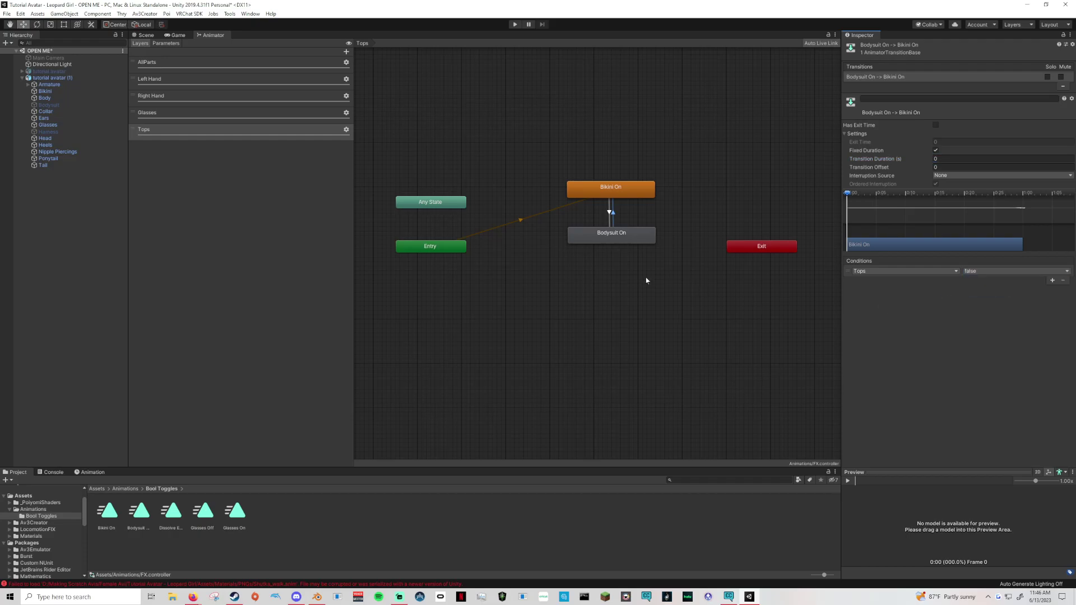
Step: Space the Bikini On and Bodysuit On states slightly farther apart in the Tops layer
{"action": "left_click_drag", "start_coordinate": [622, 235], "coordinate": [621, 248]}
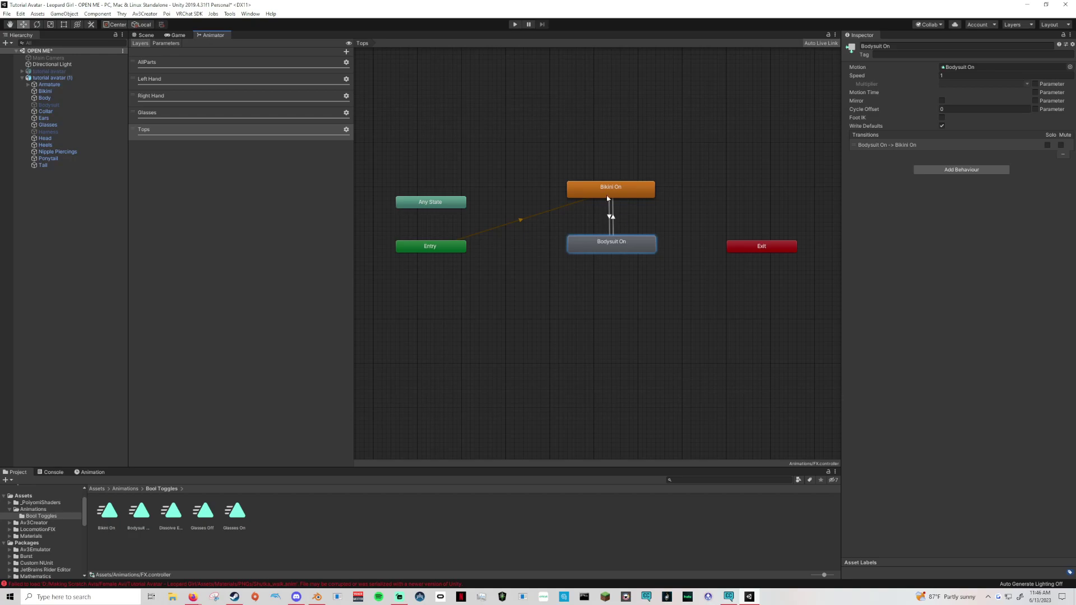
{"action": "left_click_drag", "start_coordinate": [616, 196], "coordinate": [622, 190]}
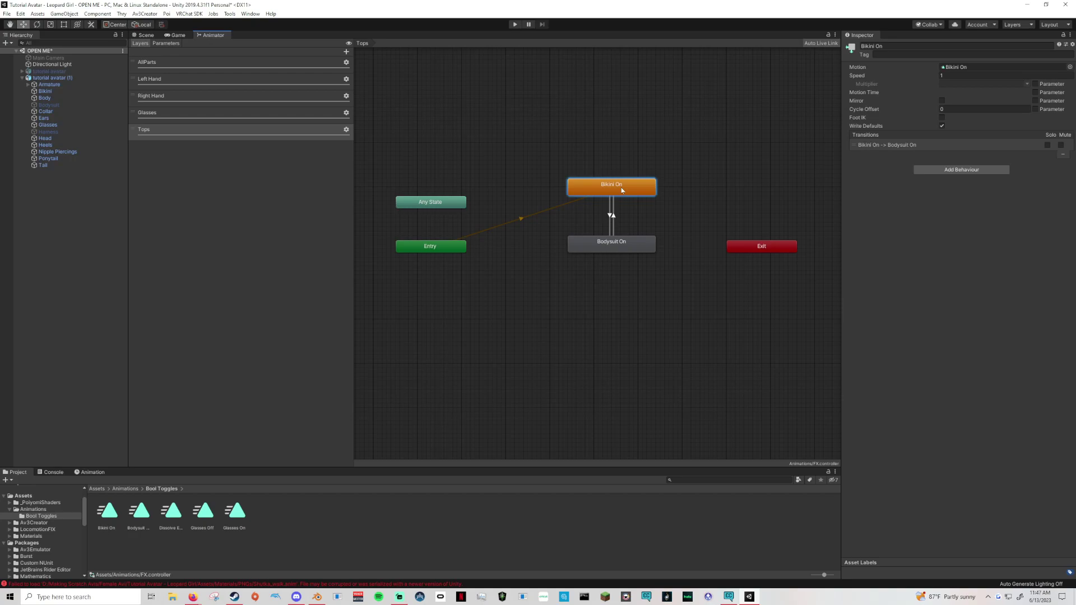
{"action": "left_click", "coordinate": [521, 284]}
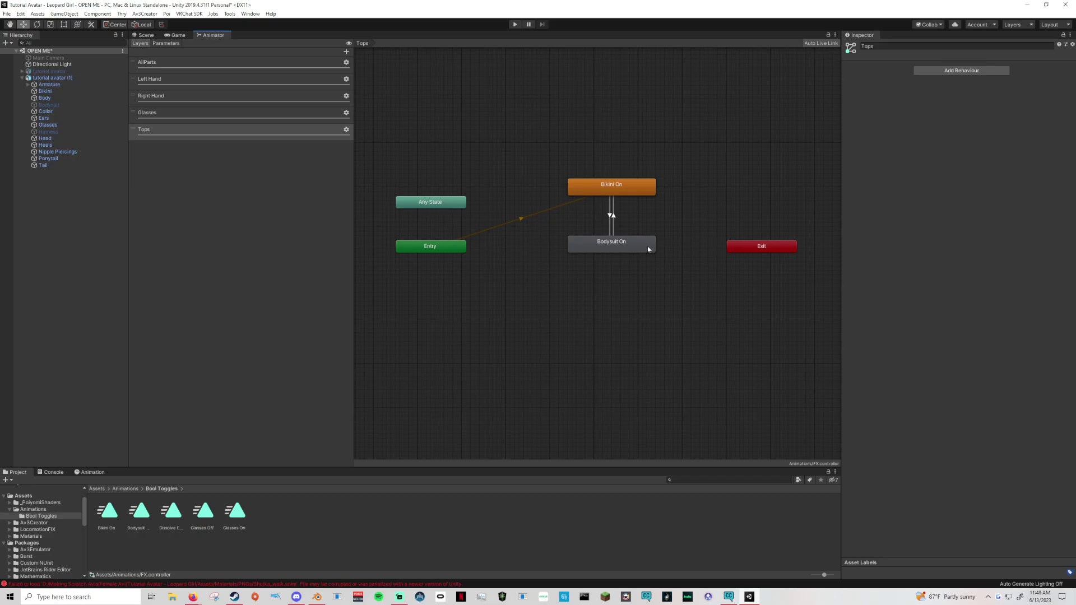
{"action": "left_click", "coordinate": [146, 36]}
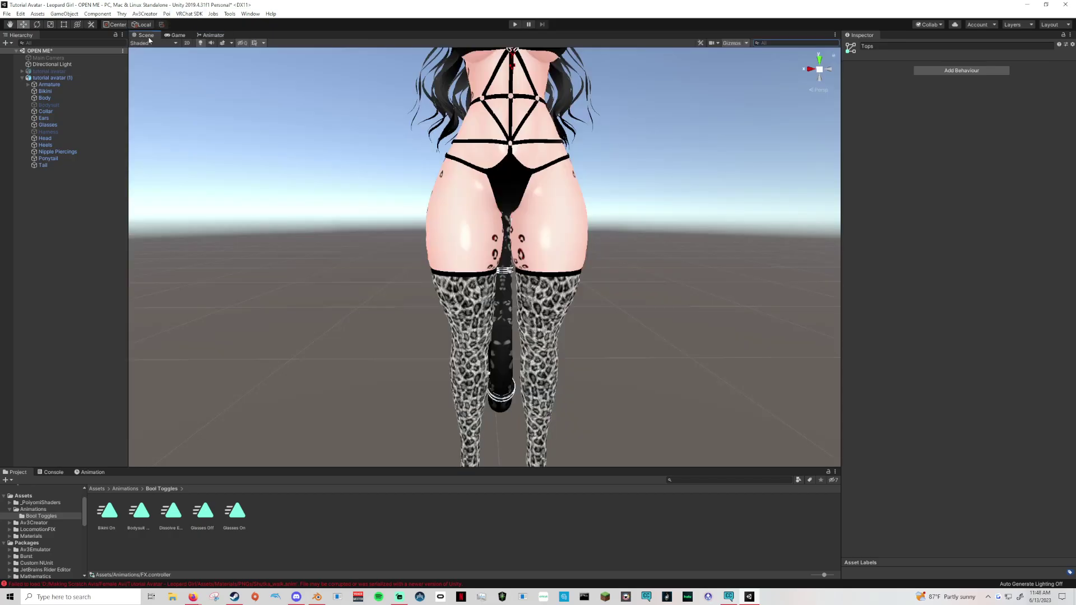
{"action": "middle_click_drag", "start_coordinate": [545, 167], "coordinate": [540, 189]}
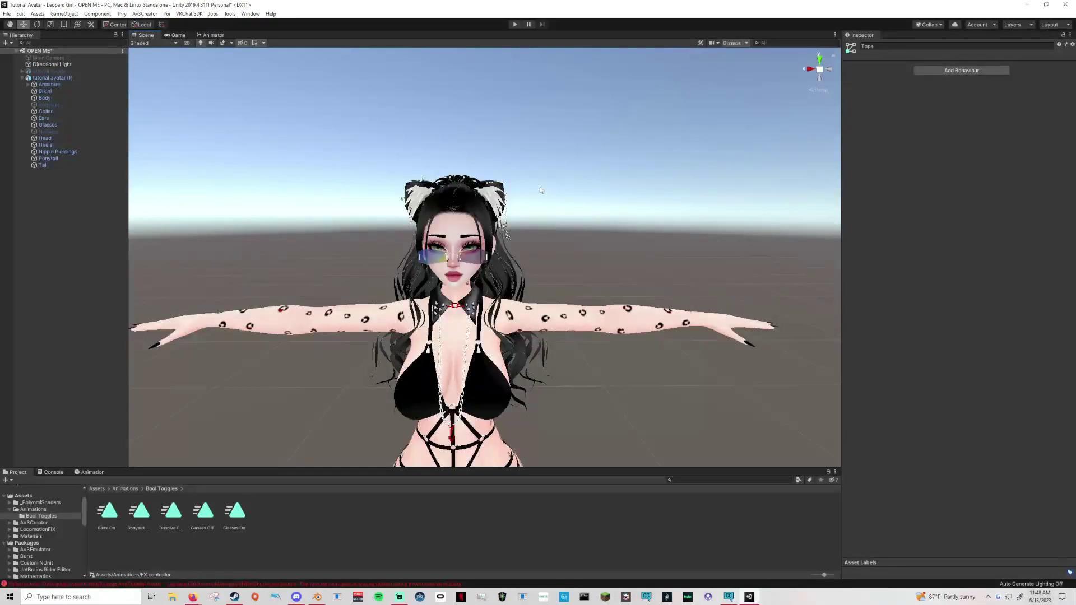
{"action": "middle_click_drag", "start_coordinate": [573, 257], "coordinate": [570, 230]}
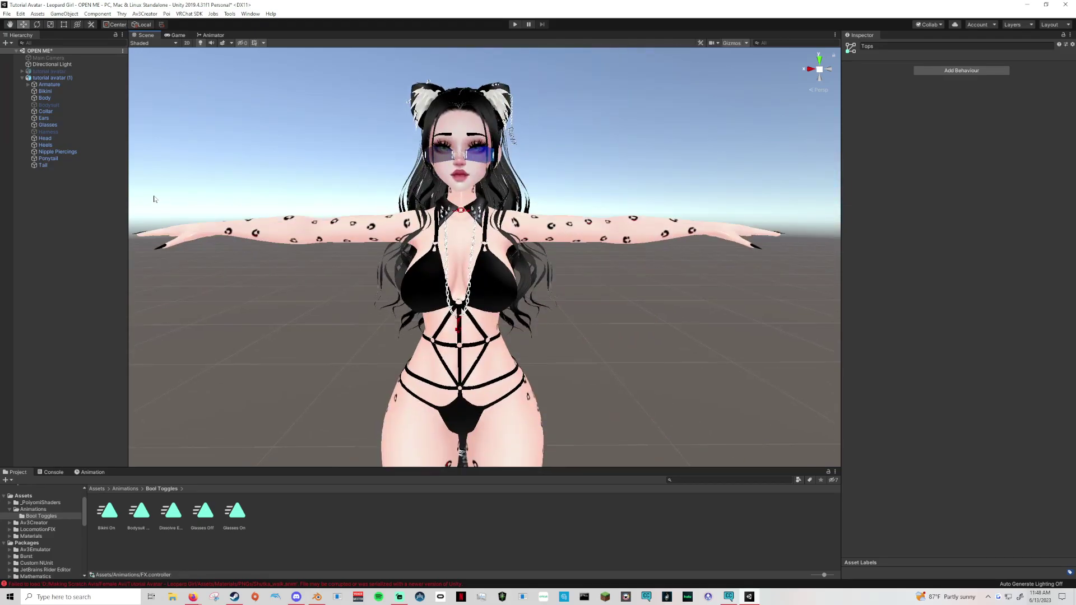
{"action": "scroll", "coordinate": [336, 241], "scroll_direction": "up", "scroll_amount": 5}
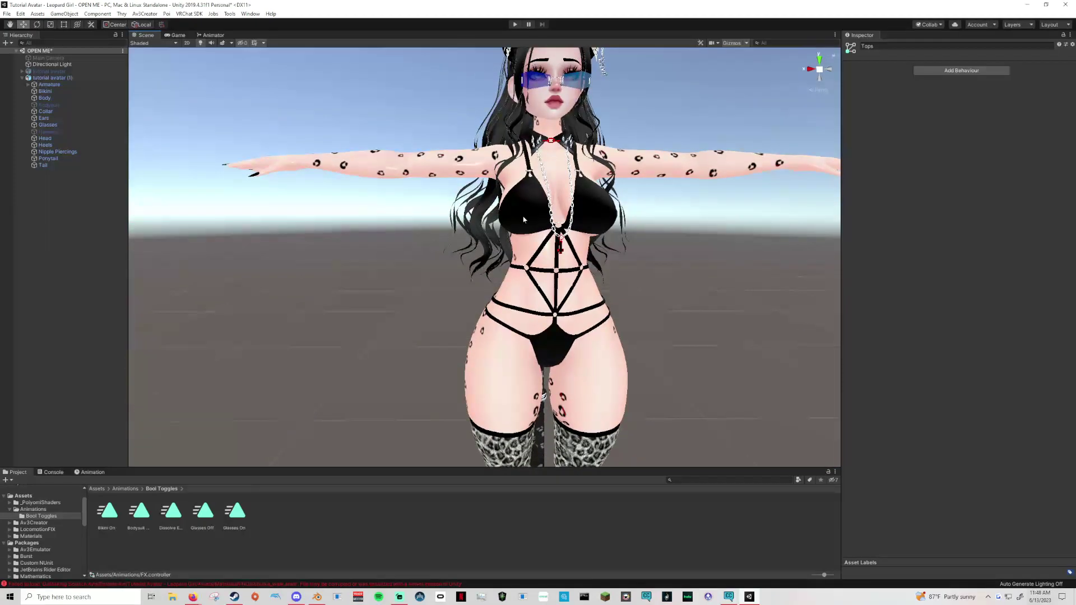
{"action": "middle_click_drag", "start_coordinate": [573, 215], "coordinate": [512, 244]}
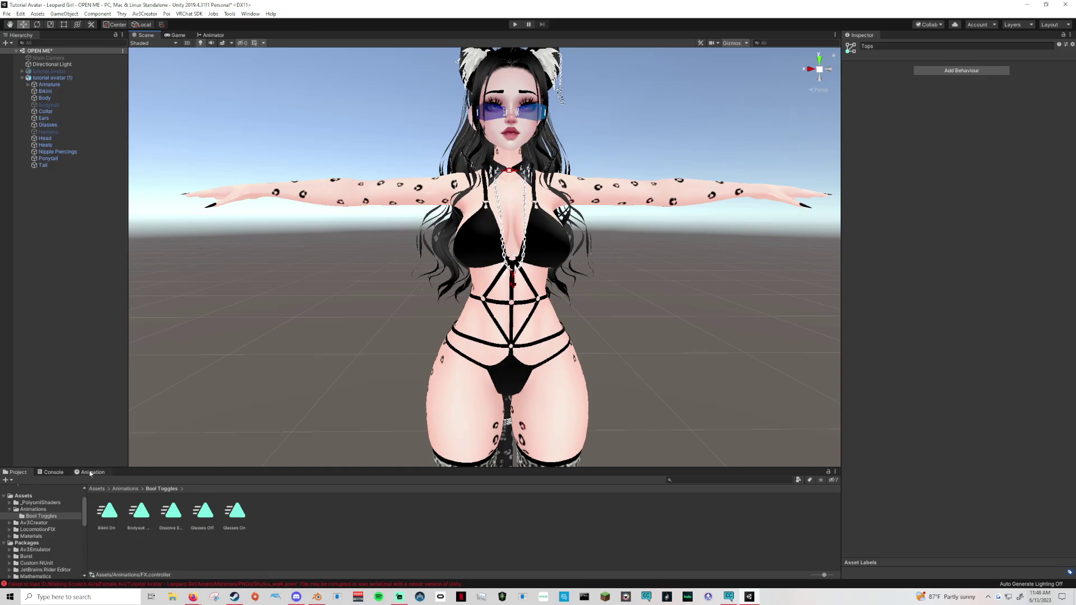
Step: Switch to the Canva Custom Panel design in the browser, replace its title text with "Mat Swaps", and return to Unity
{"action": "mouse_move", "coordinate": [193, 597]}
{"action": "left_click", "coordinate": [238, 554]}
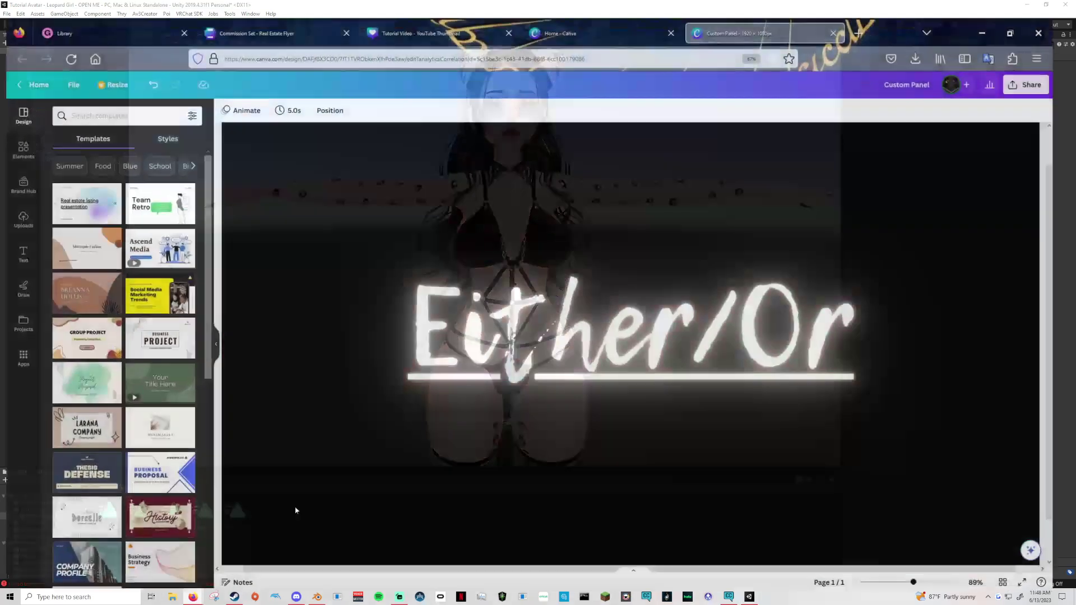
{"action": "double_click", "coordinate": [483, 329]}
{"action": "type", "text": "Mat"}
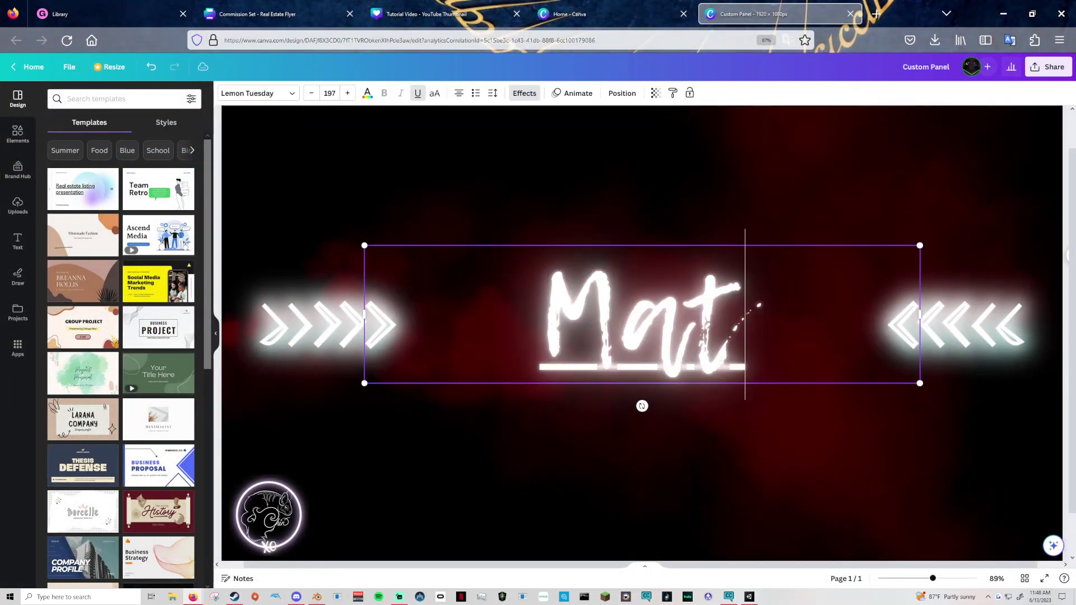
{"action": "type", "text": " Syraps"}
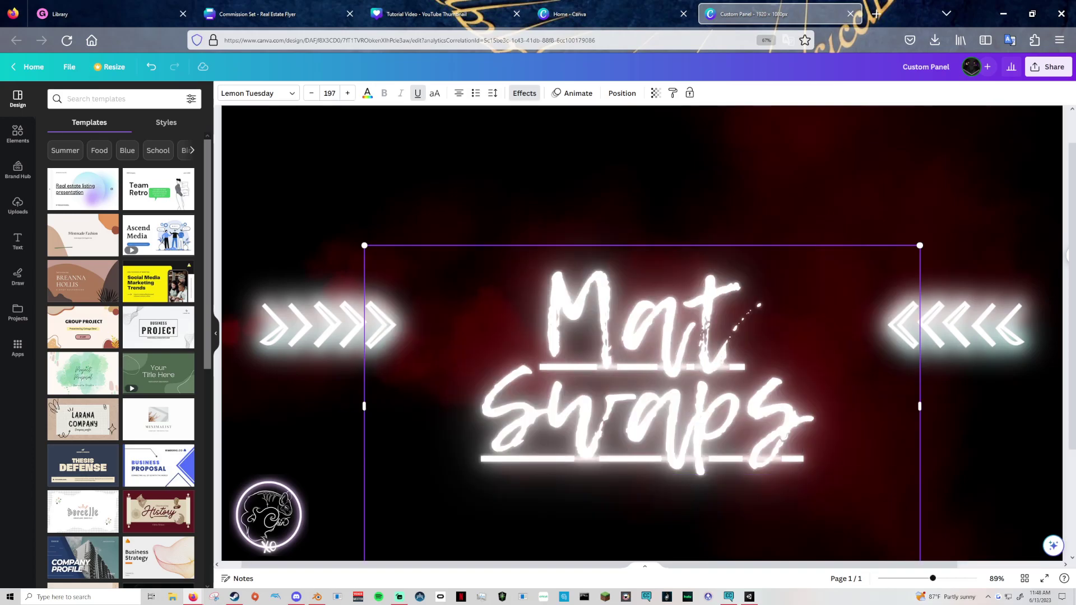
{"action": "left_click", "coordinate": [391, 209]}
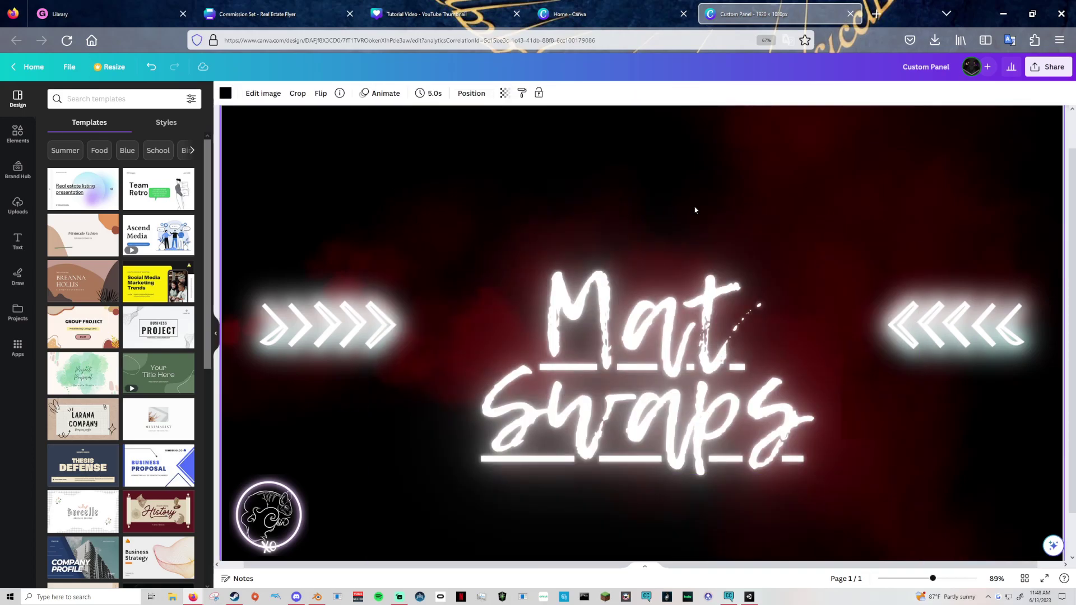
{"action": "left_click", "coordinate": [685, 14]}
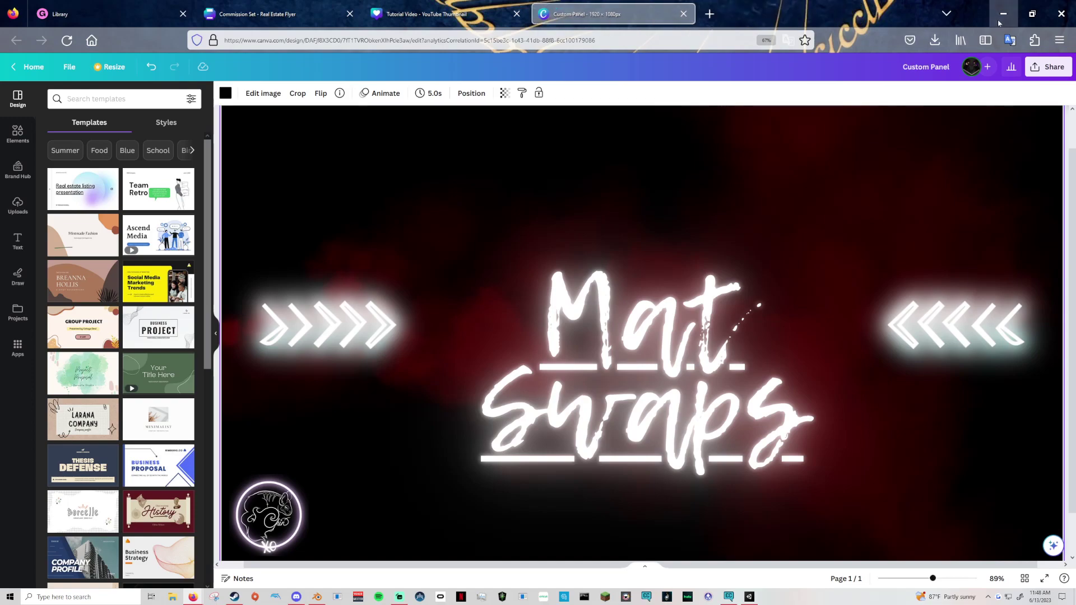
{"action": "key", "text": "alt+Tab"}
Step: Duplicate the Leather material in the project's Materials folder
{"action": "middle_click_drag", "start_coordinate": [647, 245], "coordinate": [643, 244]}
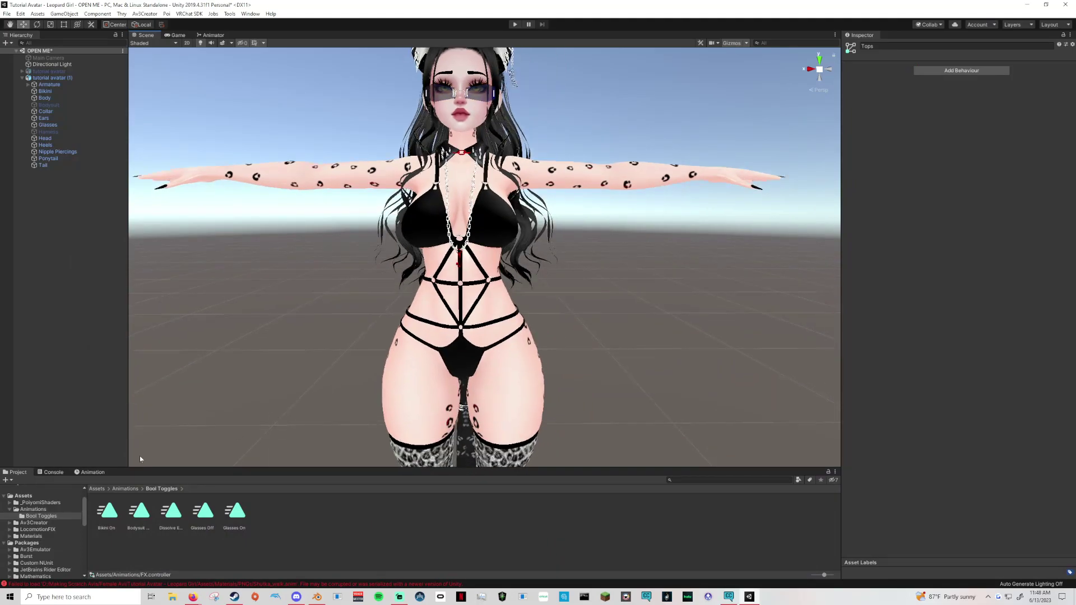
{"action": "left_click", "coordinate": [24, 496]}
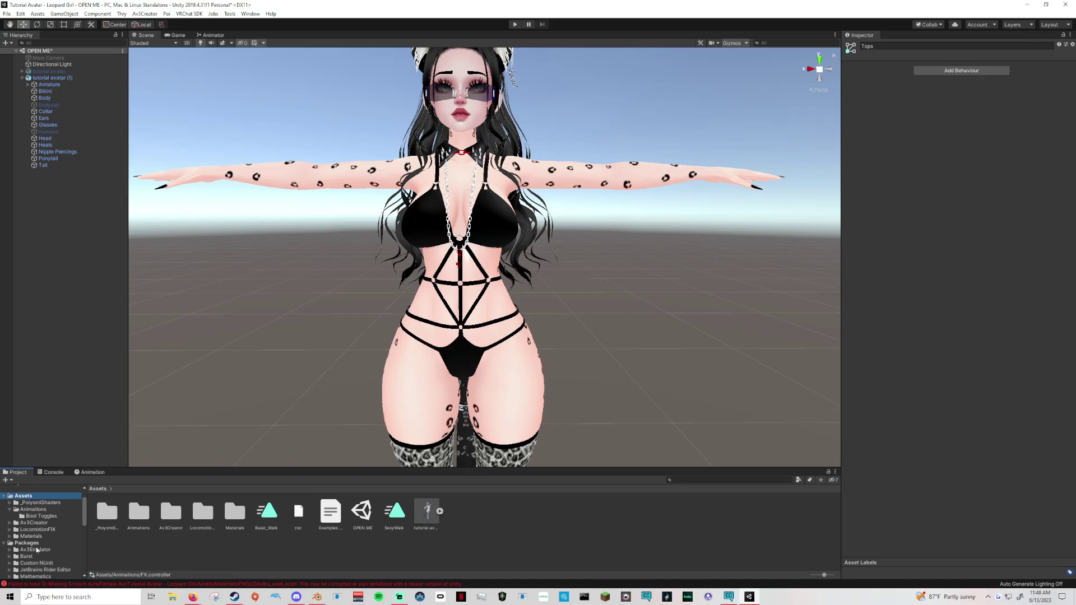
{"action": "left_click", "coordinate": [47, 539]}
{"action": "left_click", "coordinate": [426, 511]}
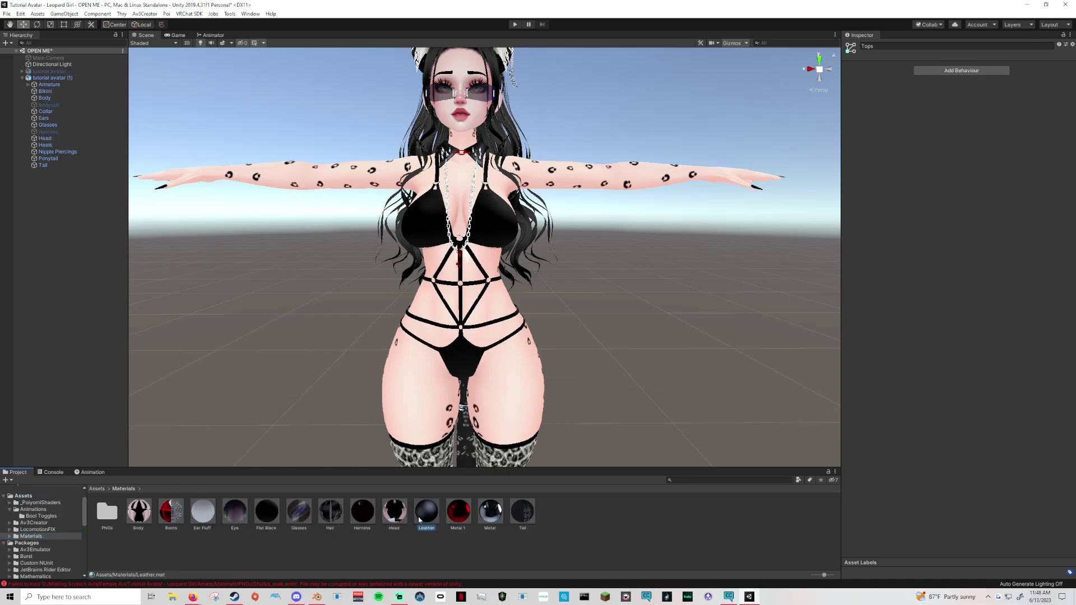
{"action": "key", "text": "ctrl+d"}
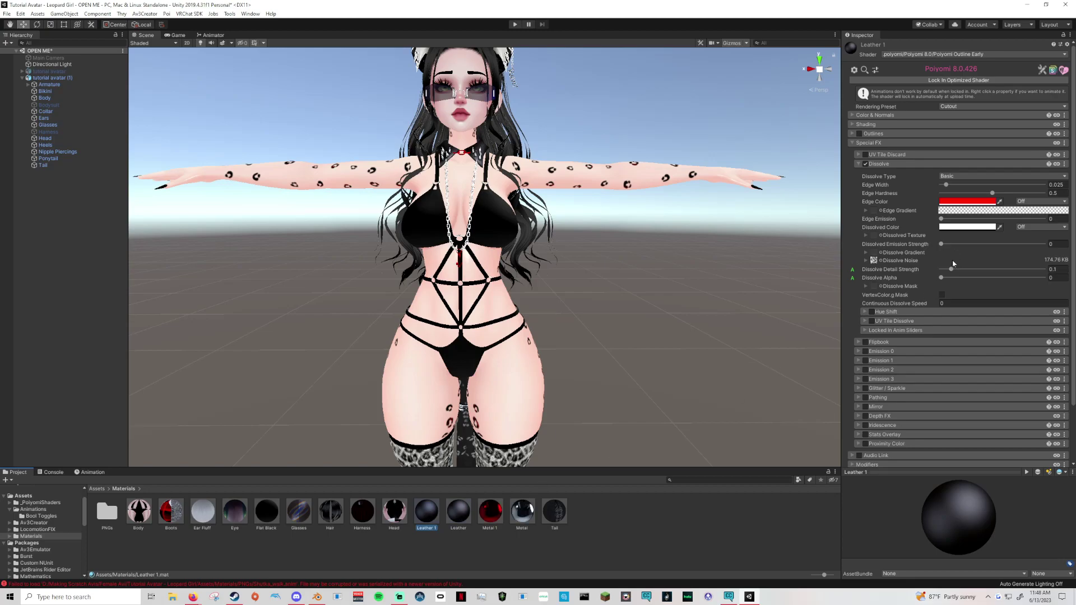
Step: Set the Matcap 0 color of the Leather 1 material to a fully saturated bright red in its shading settings
{"action": "left_click", "coordinate": [851, 144]}
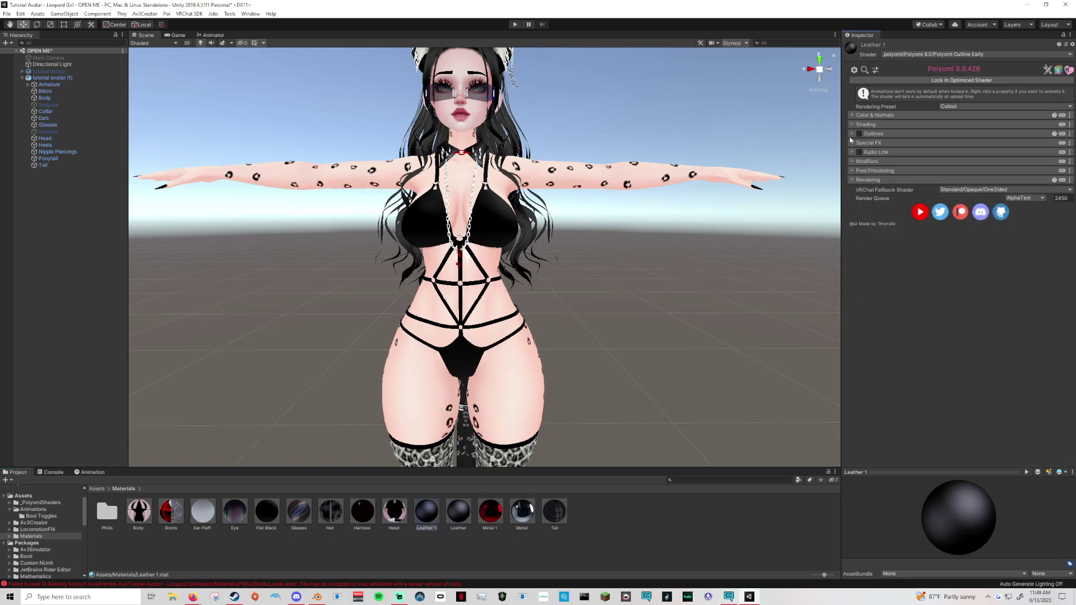
{"action": "left_click", "coordinate": [851, 125]}
{"action": "left_click", "coordinate": [966, 185]}
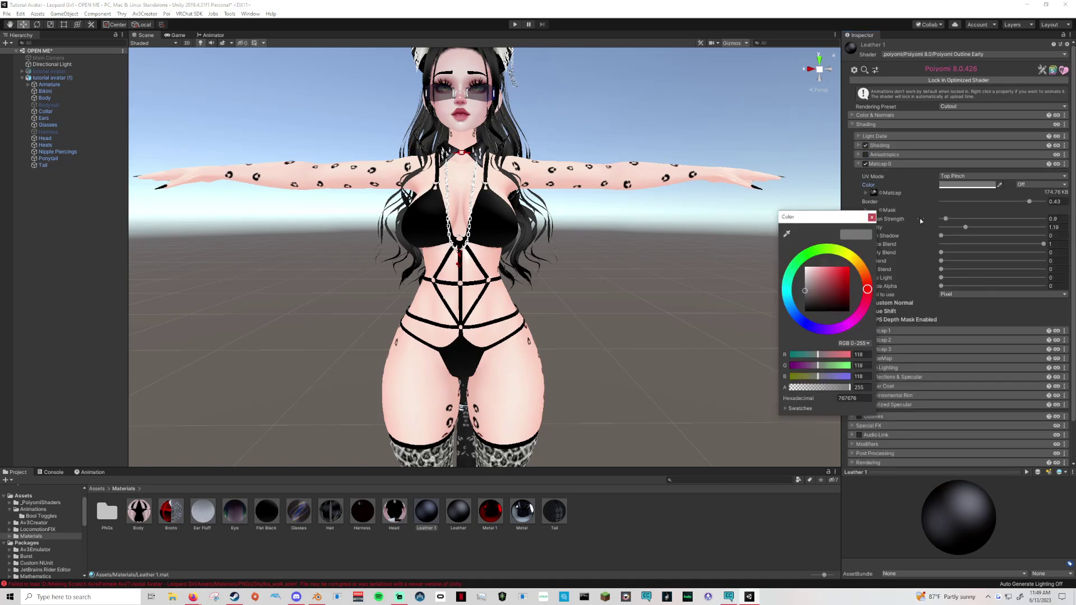
{"action": "left_click", "coordinate": [849, 268]}
{"action": "left_click", "coordinate": [706, 379]}
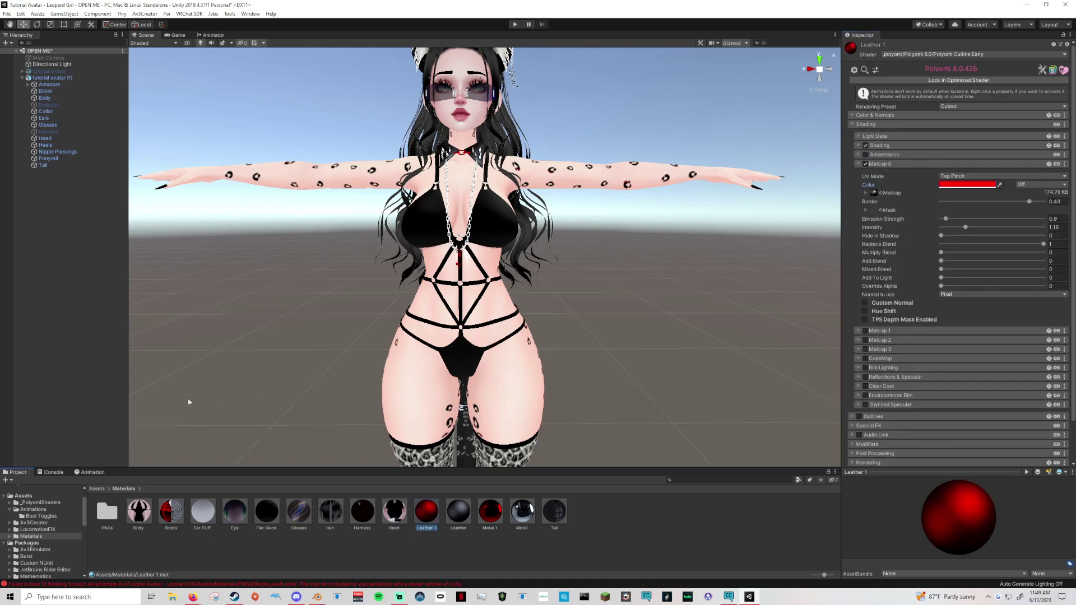
Step: Create a new animation clip named "Bikini Mat Swap" for tutorial avatar (1) in the Bool Toggles folder
{"action": "left_click", "coordinate": [62, 77]}
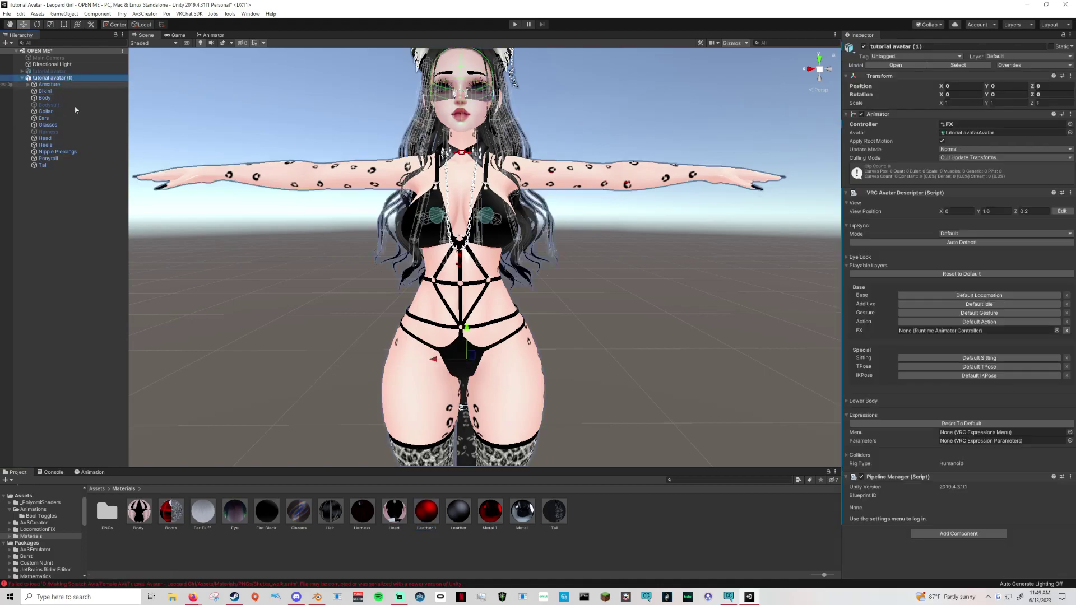
{"action": "left_click", "coordinate": [89, 473]}
{"action": "left_click", "coordinate": [49, 490]}
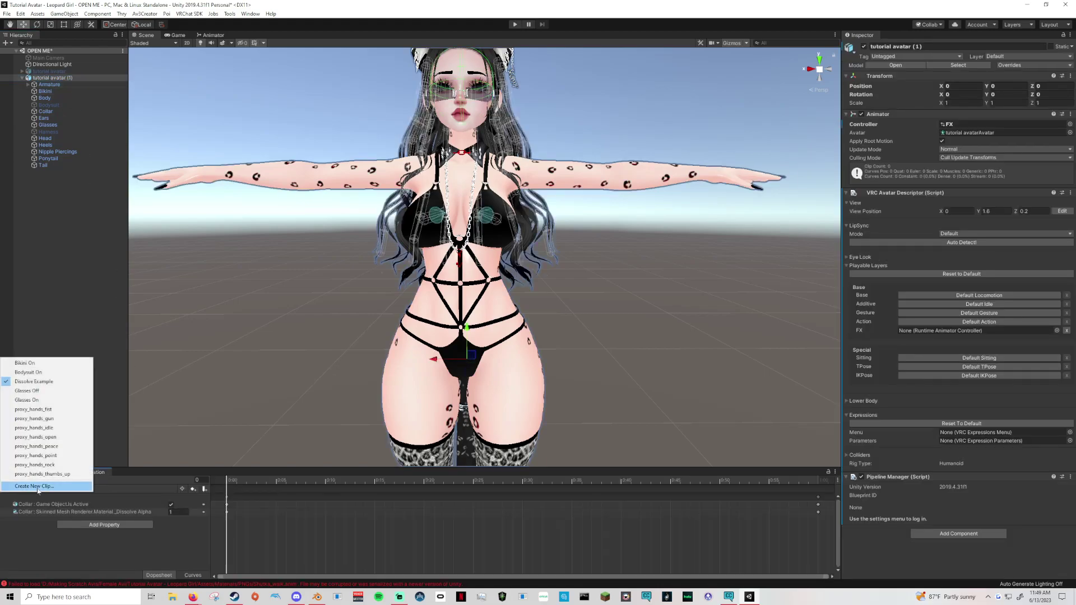
{"action": "left_click", "coordinate": [40, 489]}
{"action": "type", "text": "Bi"}
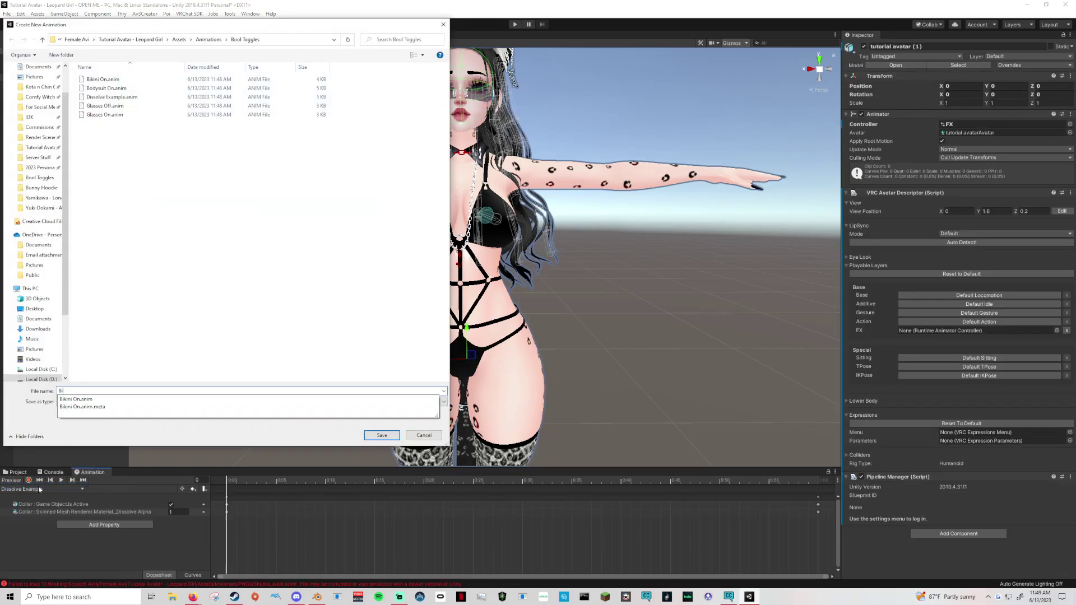
{"action": "type", "text": "kini Mat Swap"}
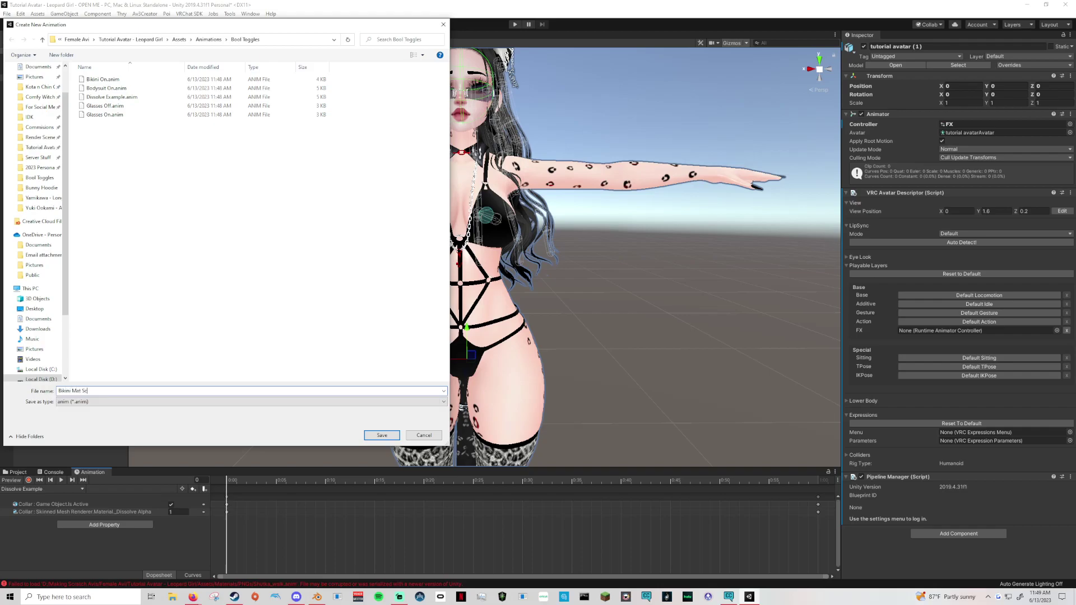
{"action": "key", "text": "Return"}
Step: Record the red Leather 1 material being applied to the Bikini's first material slot in the Bikini Mat Swap clip
{"action": "left_click", "coordinate": [29, 480]}
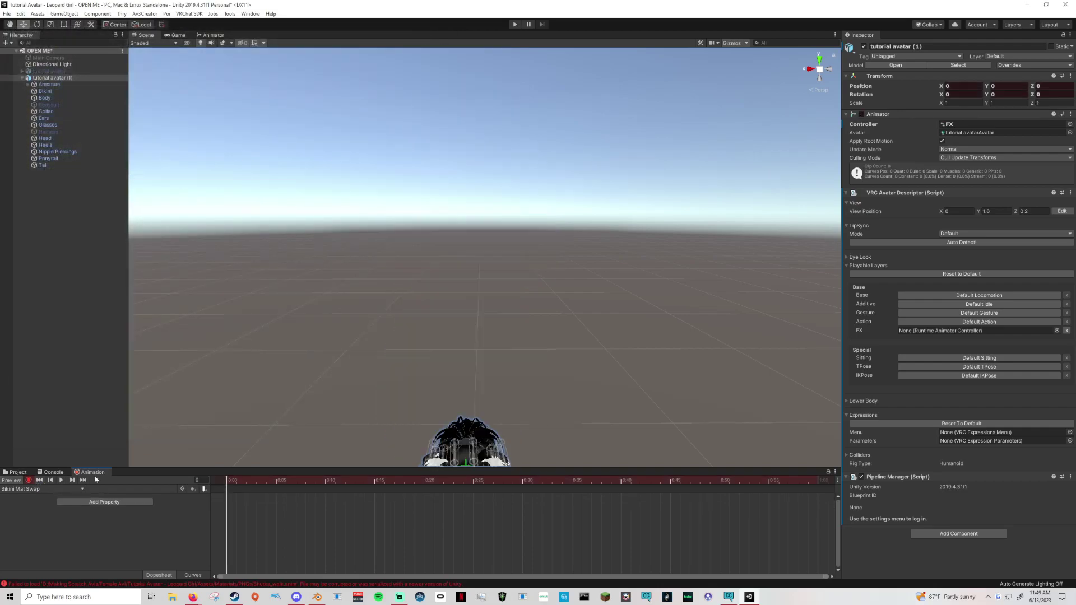
{"action": "middle_click_drag", "start_coordinate": [346, 422], "coordinate": [345, 387]}
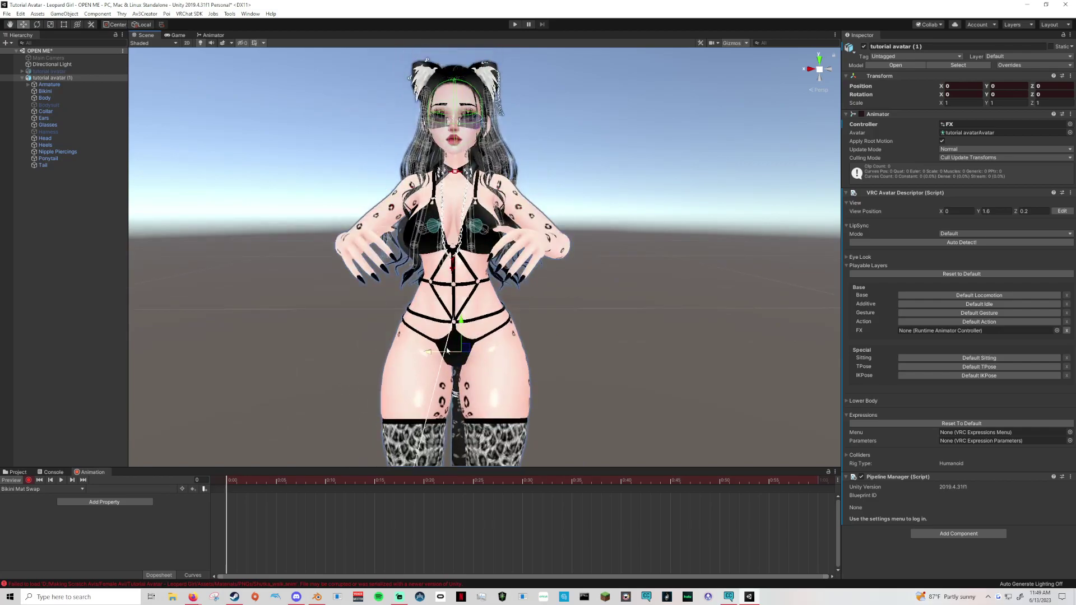
{"action": "left_click", "coordinate": [446, 352]}
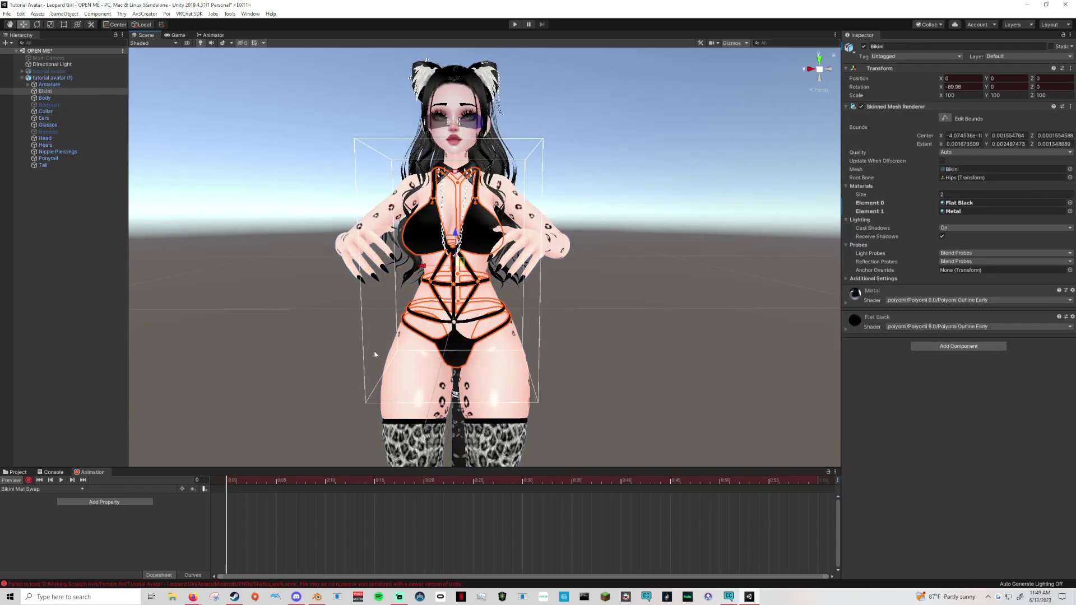
{"action": "left_click", "coordinate": [15, 473]}
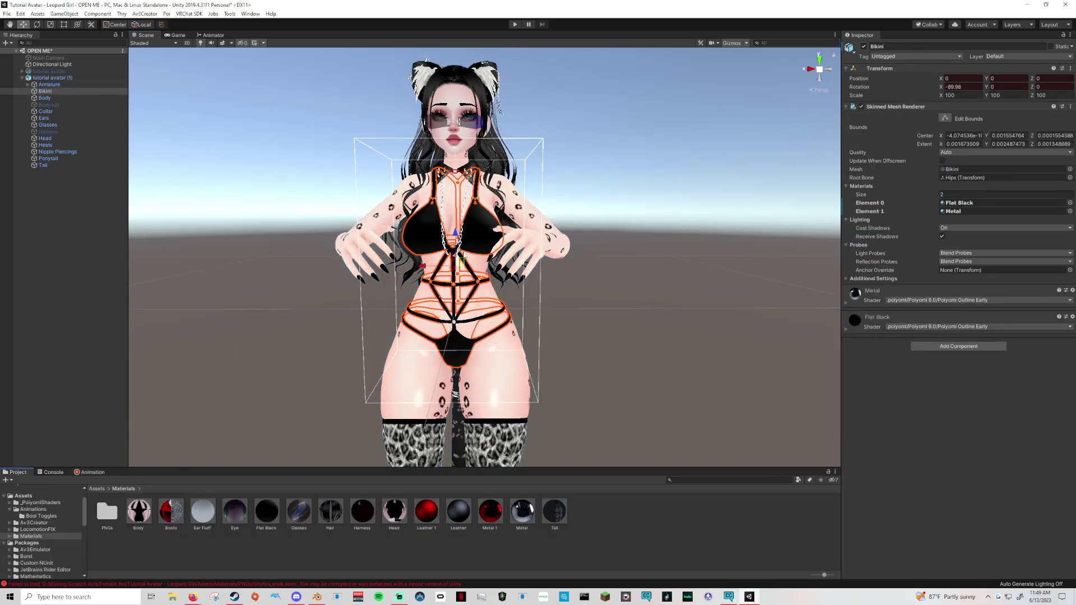
{"action": "left_click_drag", "start_coordinate": [425, 517], "coordinate": [459, 364]}
{"action": "left_click_drag", "start_coordinate": [619, 353], "coordinate": [690, 353]}
{"action": "left_click", "coordinate": [698, 354]}
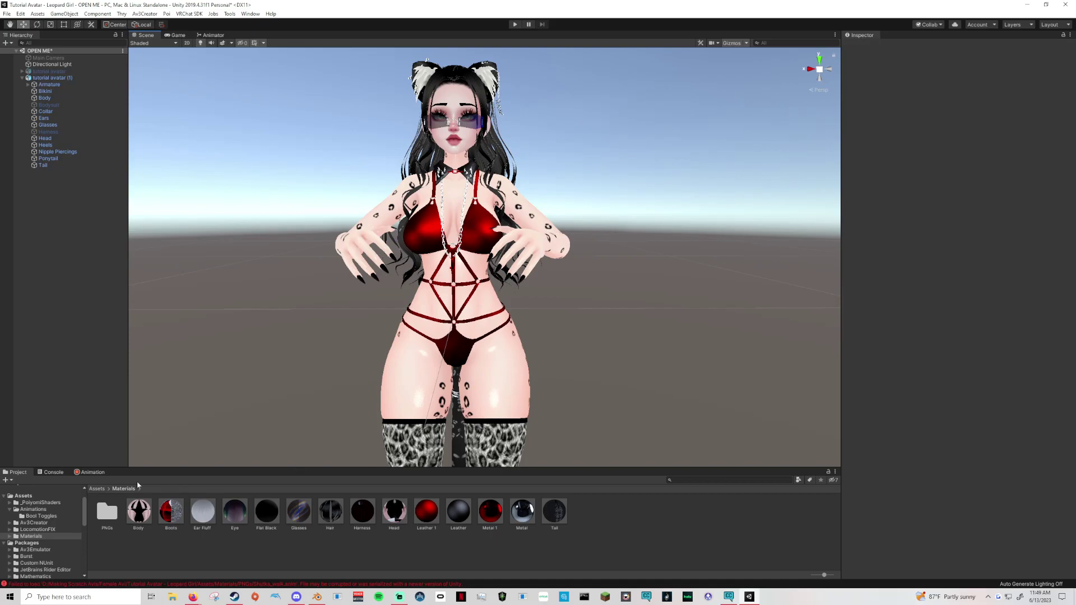
{"action": "left_click", "coordinate": [91, 472]}
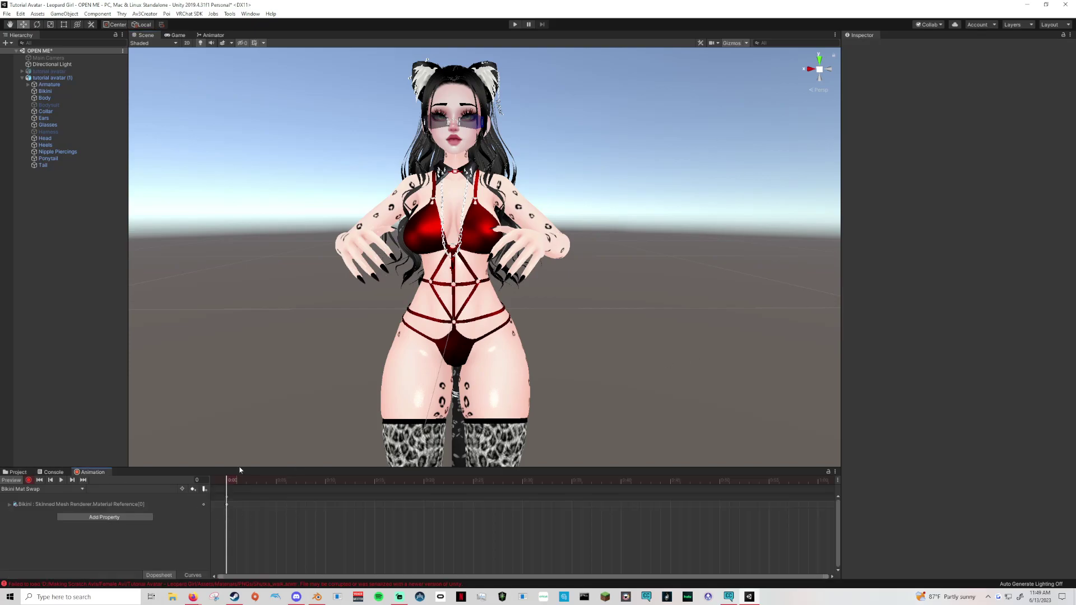
{"action": "left_click", "coordinate": [28, 479]}
Step: Create another animation clip named "Bikini Mat Swap Default" in the Bool Toggles folder
{"action": "left_click", "coordinate": [25, 490]}
{"action": "left_click", "coordinate": [25, 491]}
{"action": "type", "text": "Binkin"}
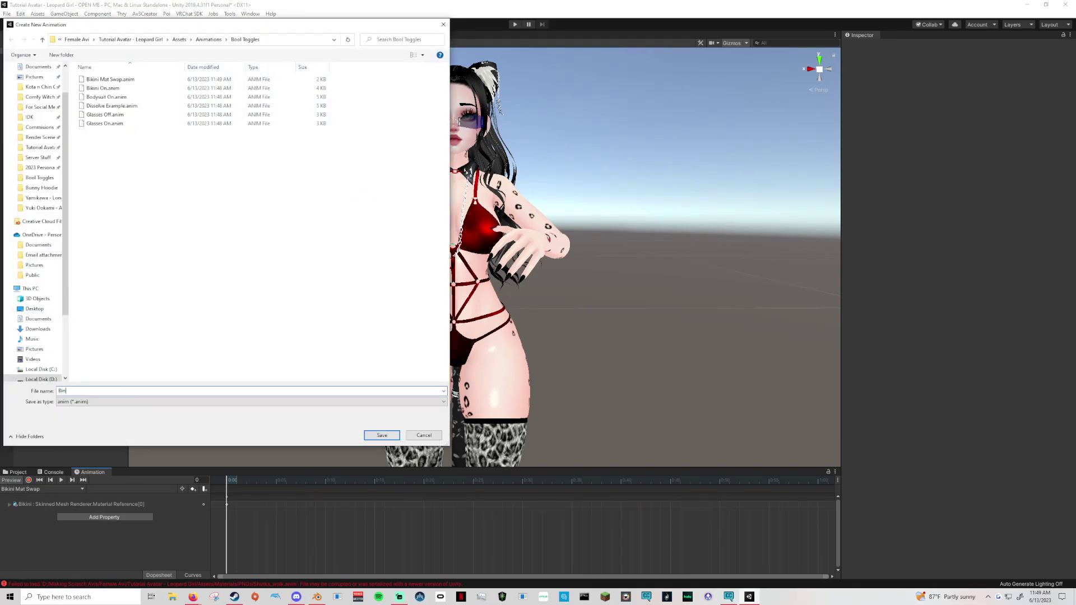
{"action": "key", "text": "BackSpace"}
{"action": "type", "text": "kini Mat Swap Default"}
{"action": "key", "text": "Return"}
Step: Apply the red Leather 1 material to the avatar's Bikini in the scene with recording off
{"action": "middle_click_drag", "start_coordinate": [508, 324], "coordinate": [531, 483]}
{"action": "left_click", "coordinate": [18, 473]}
{"action": "left_click_drag", "start_coordinate": [426, 511], "coordinate": [506, 347]}
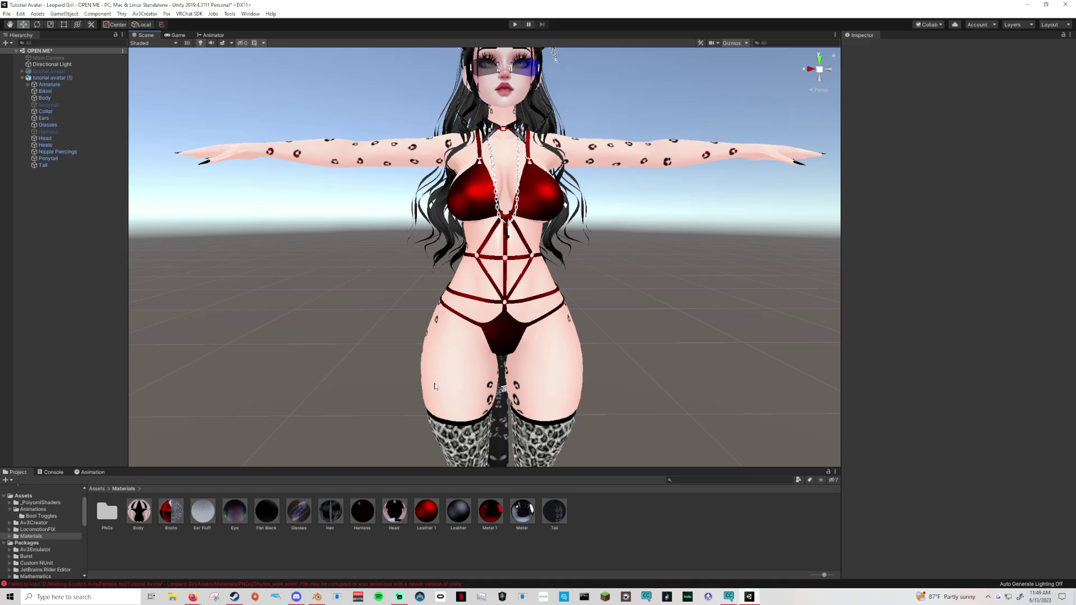
Step: Record the black Leather material being applied to the Bikini in the Bikini Mat Swap Default clip
{"action": "left_click", "coordinate": [92, 473]}
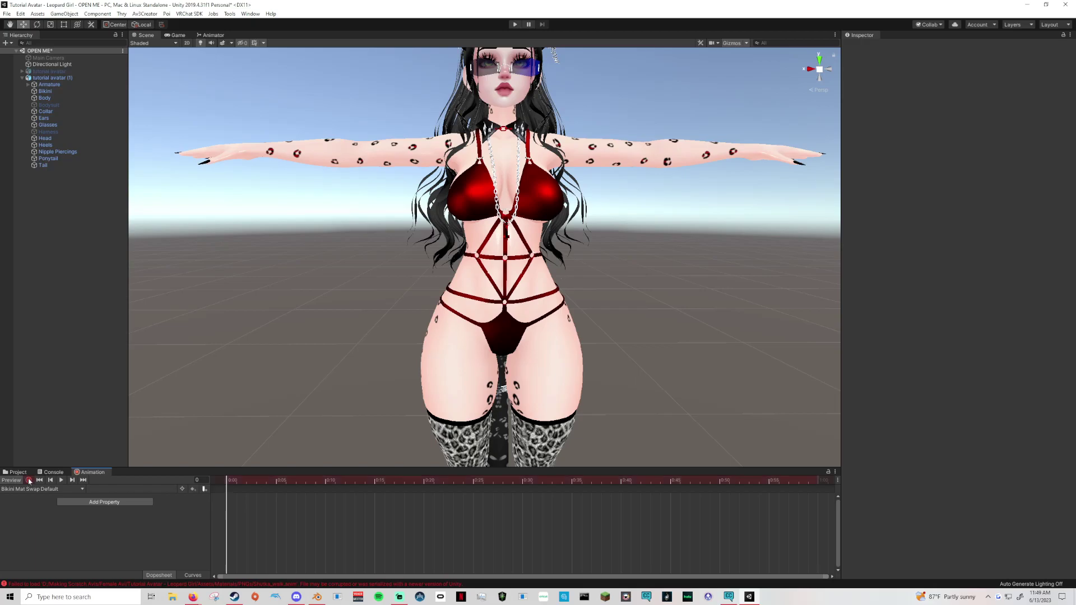
{"action": "left_click", "coordinate": [29, 480]}
{"action": "left_click", "coordinate": [16, 472]}
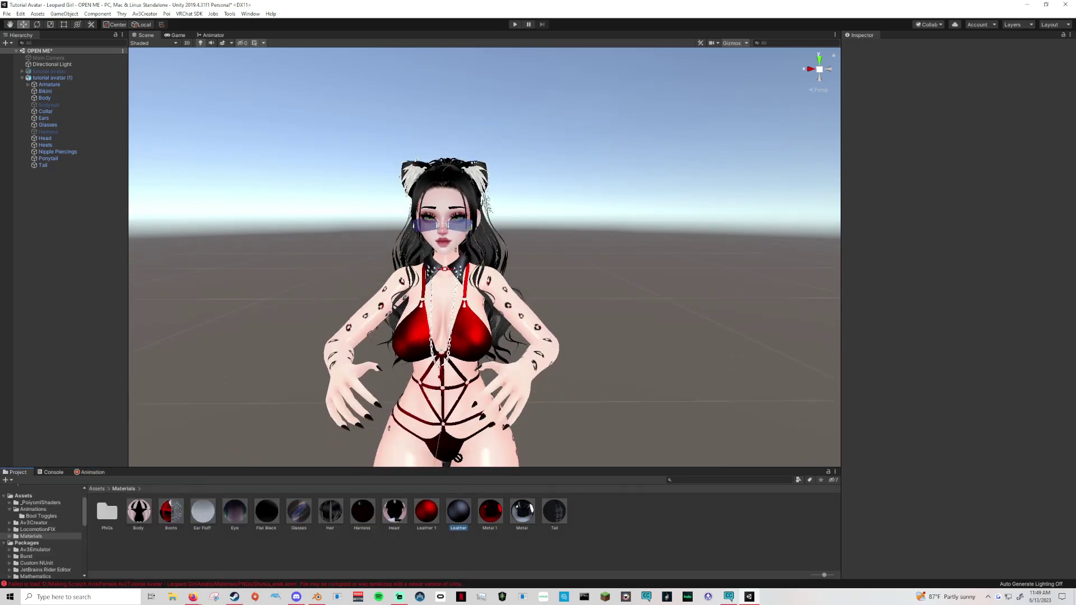
{"action": "left_click_drag", "start_coordinate": [458, 511], "coordinate": [473, 358]}
{"action": "left_click", "coordinate": [93, 473]}
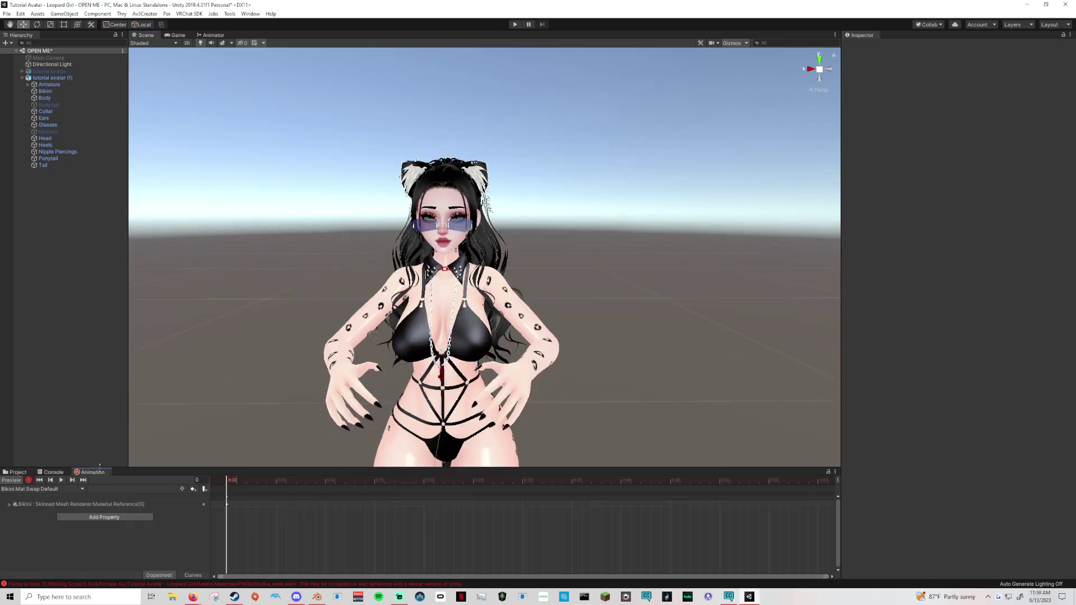
{"action": "left_click", "coordinate": [28, 480]}
{"action": "key", "text": "q"}
{"action": "right_click_drag", "start_coordinate": [625, 406], "coordinate": [626, 409]}
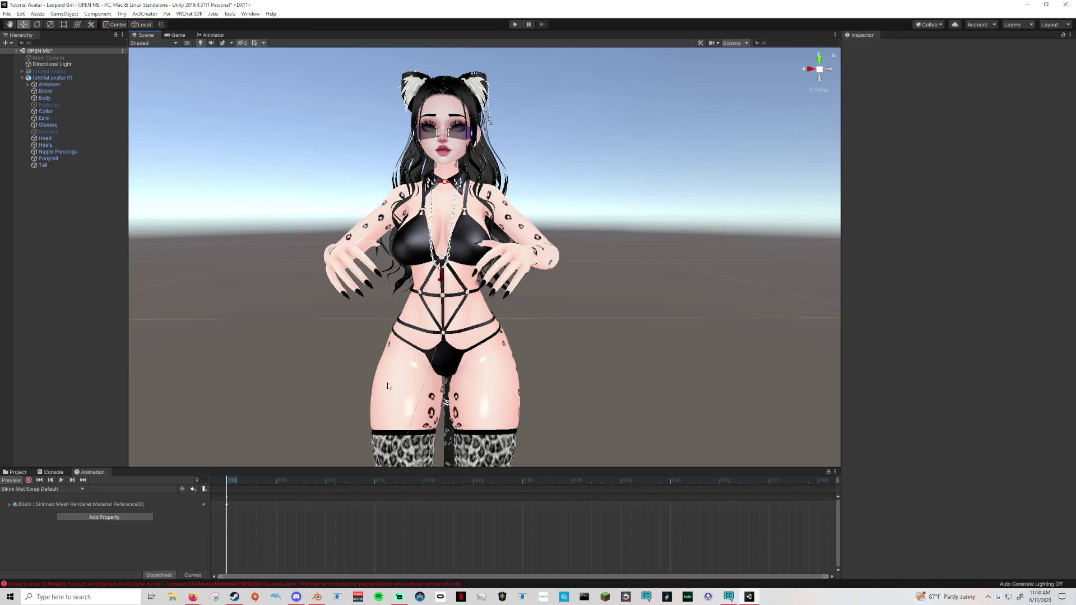
{"action": "key", "text": "q"}
{"action": "mouse_move", "coordinate": [496, 416]}
{"action": "right_mouse_down"}
{"action": "mouse_move", "coordinate": [498, 405]}
{"action": "mouse_move", "coordinate": [499, 419]}
{"action": "right_mouse_up"}
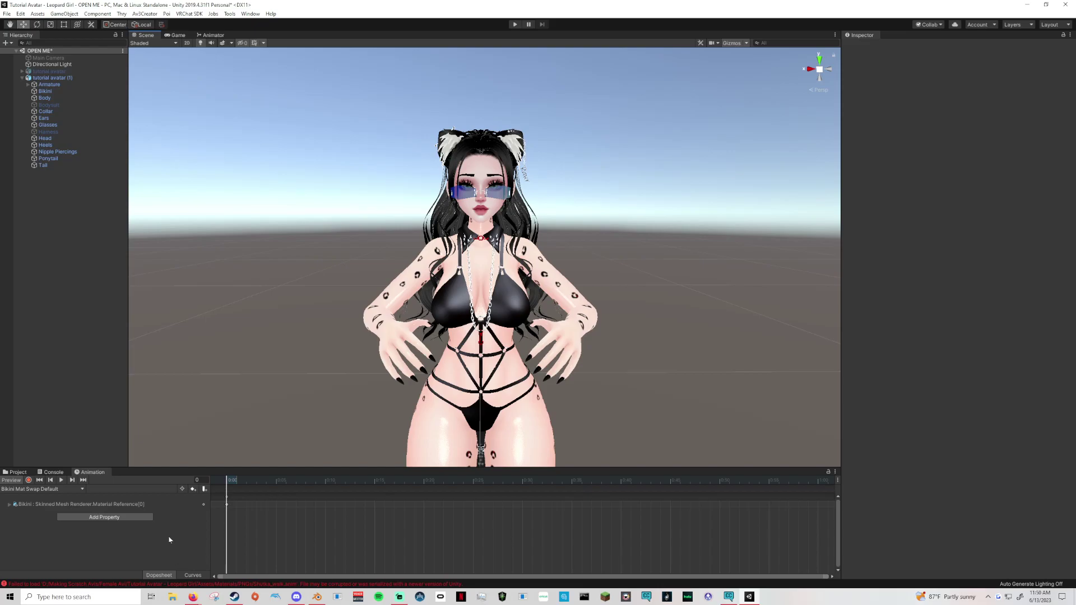
{"action": "middle_click_drag", "start_coordinate": [590, 395], "coordinate": [585, 392]}
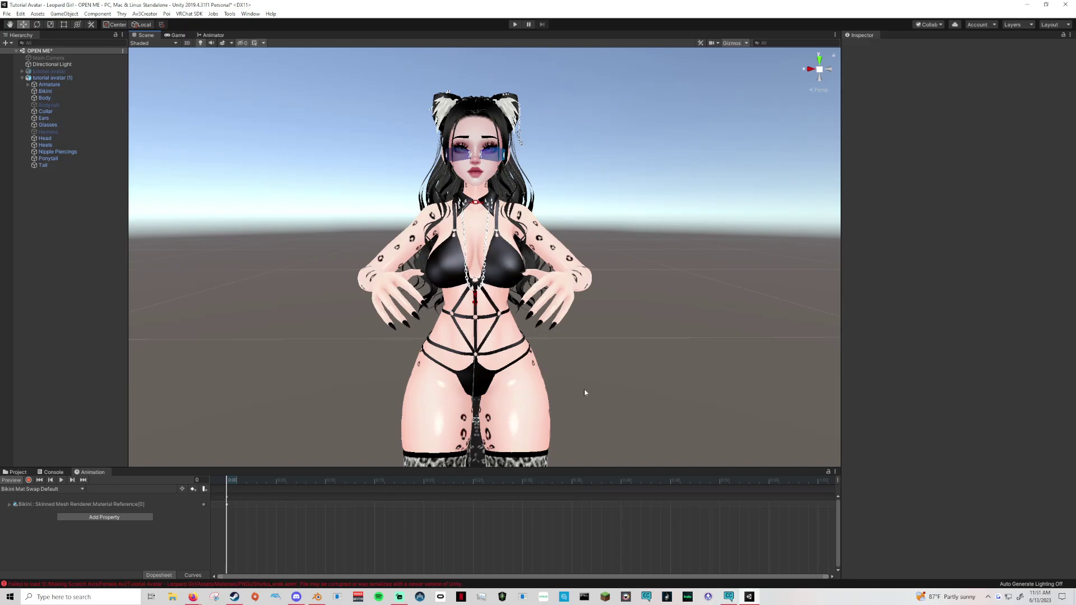
{"action": "middle_click_drag", "start_coordinate": [598, 387], "coordinate": [580, 324]}
{"action": "scroll", "coordinate": [580, 324], "scroll_direction": "up", "scroll_amount": 5}
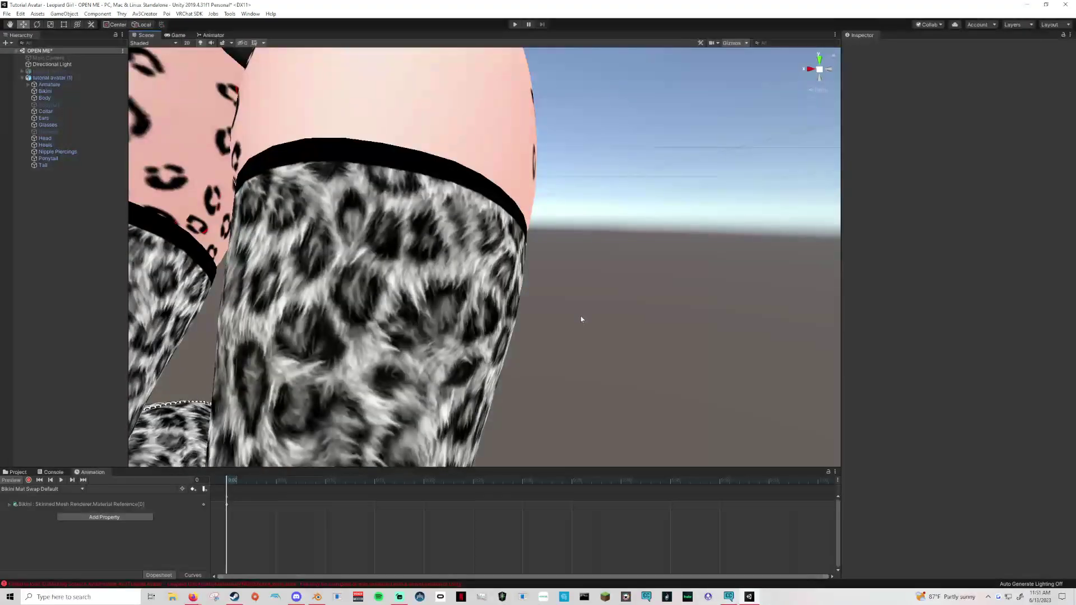
{"action": "scroll", "coordinate": [581, 317], "scroll_direction": "down", "scroll_amount": 5}
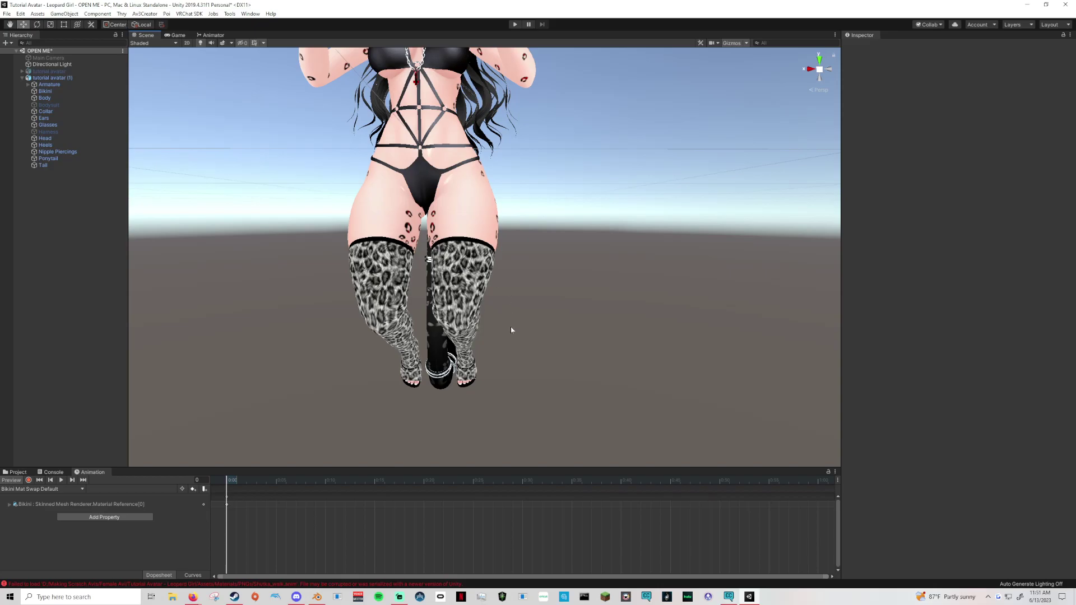
{"action": "scroll", "coordinate": [510, 328], "scroll_direction": "down", "scroll_amount": 5}
{"action": "scroll", "coordinate": [533, 337], "scroll_direction": "up", "scroll_amount": 4}
{"action": "middle_click_drag", "start_coordinate": [493, 208], "coordinate": [538, 351]}
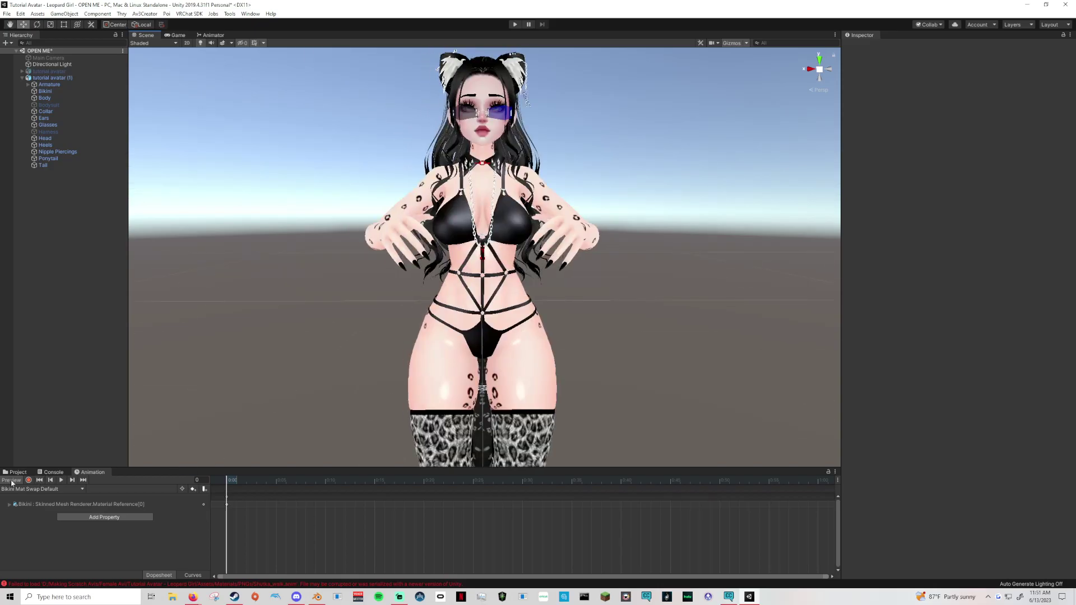
Step: Switch to the Canva design in the browser and replace the "Mat Swaps" title text with "Hue Shifts"
{"action": "mouse_move", "coordinate": [192, 597]}
{"action": "left_click", "coordinate": [239, 555]}
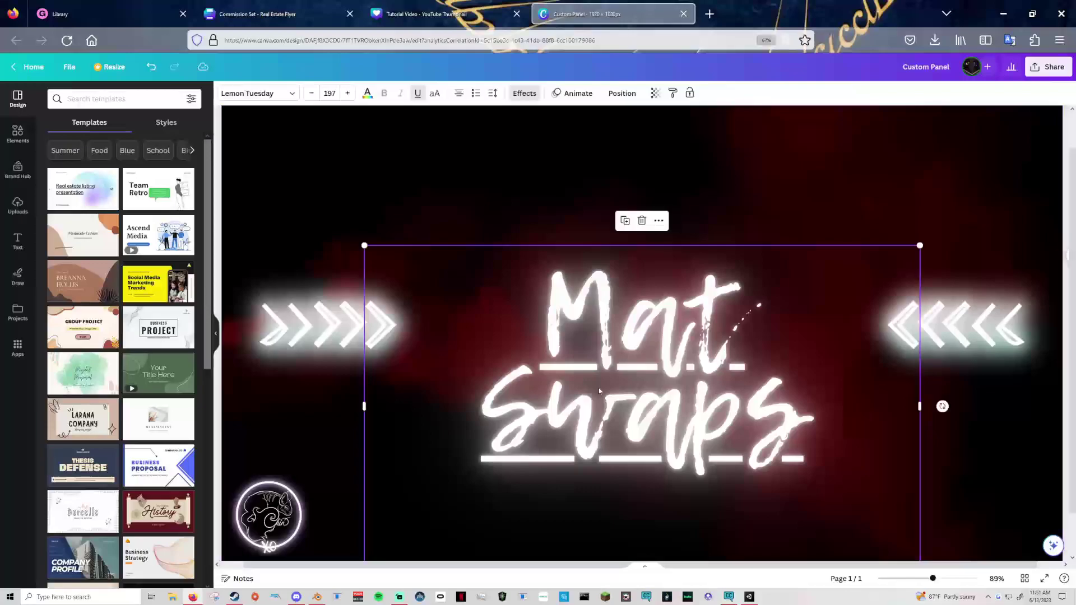
{"action": "double_click", "coordinate": [599, 388]}
{"action": "type", "text": "Hue Shifts"}
{"action": "left_click", "coordinate": [512, 545]}
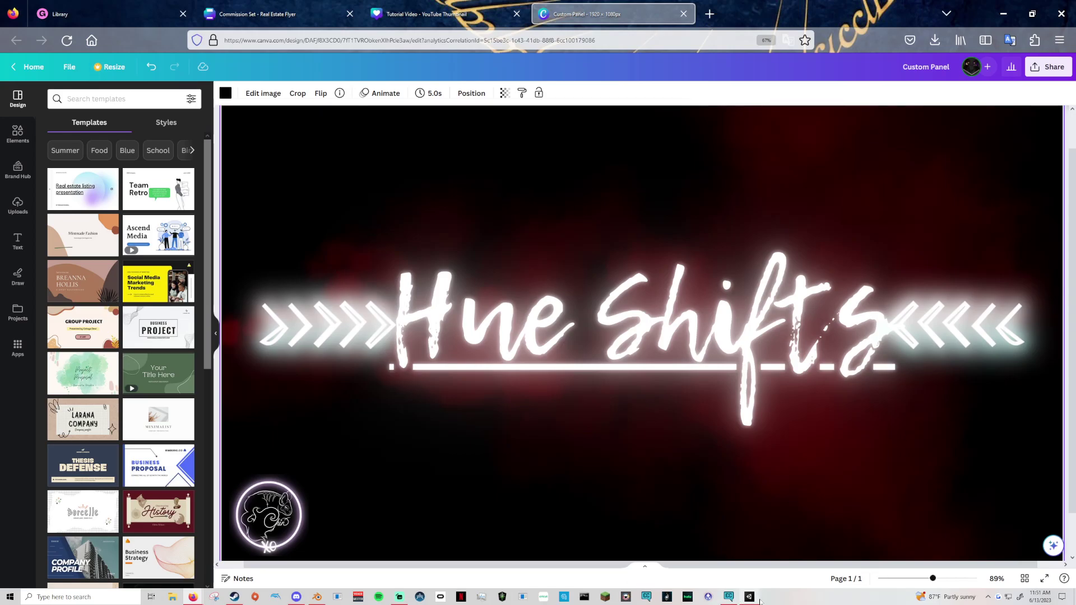
Step: Switch back to Unity and apply the red Leather 1 material to the avatar's Bikini in the scene
{"action": "mouse_move", "coordinate": [759, 602]}
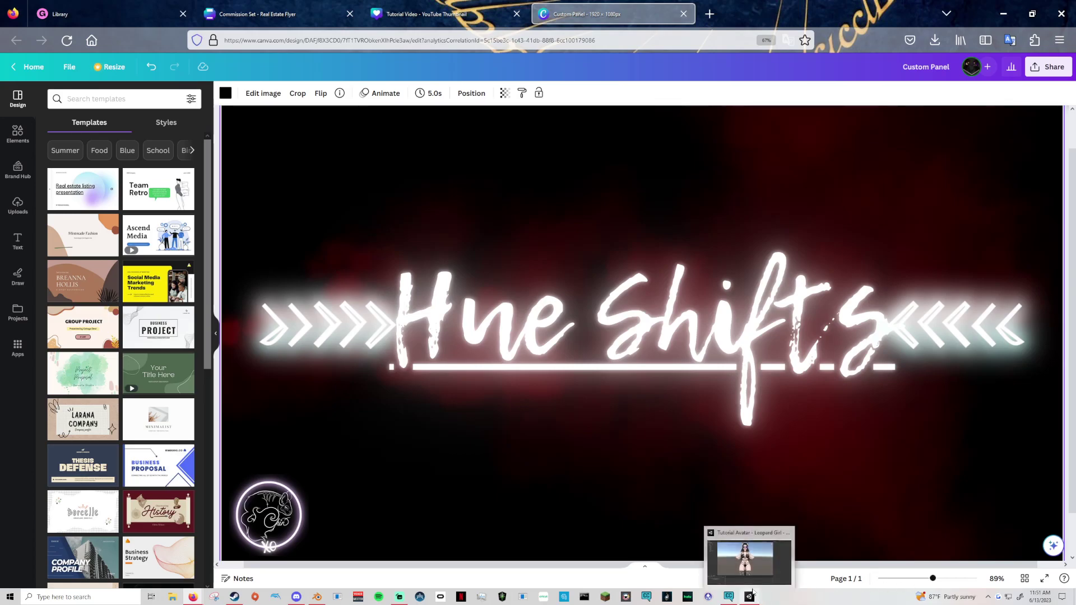
{"action": "left_click", "coordinate": [756, 547]}
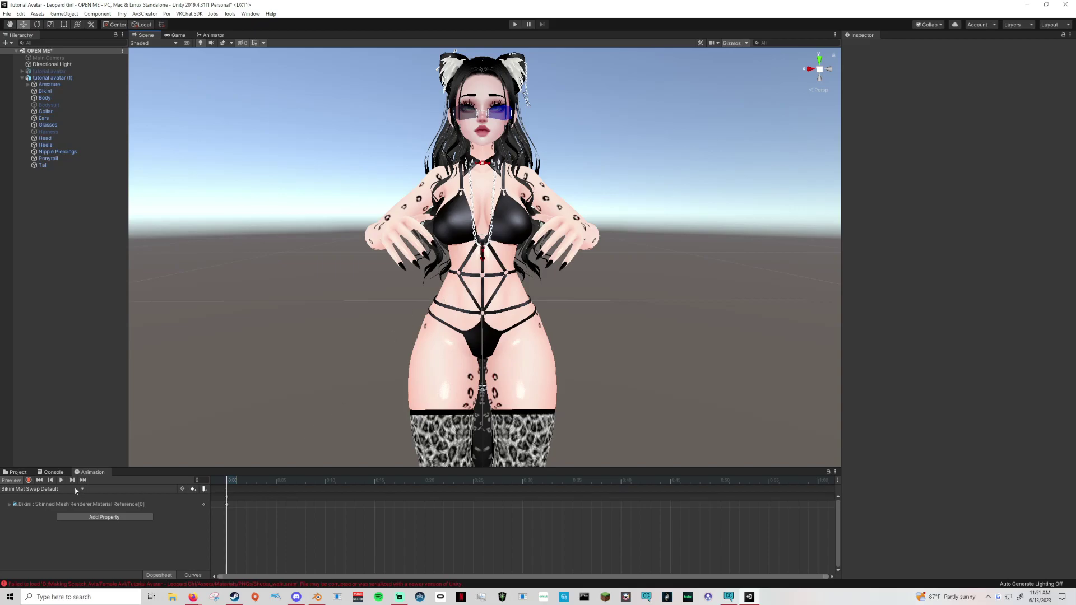
{"action": "left_click", "coordinate": [16, 472]}
{"action": "left_click_drag", "start_coordinate": [427, 512], "coordinate": [482, 224]}
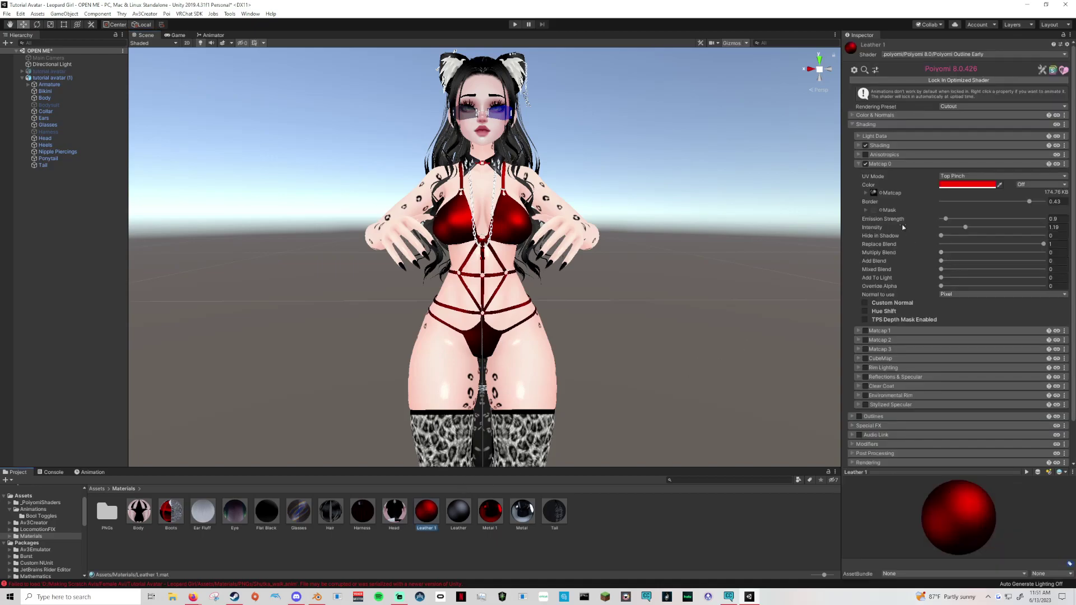
Step: Expand the Leather 1 material's Matcap 0 and Color & Normals settings and enable Color Adjust
{"action": "left_click", "coordinate": [859, 164]}
{"action": "middle_click_drag", "start_coordinate": [669, 314], "coordinate": [668, 318]}
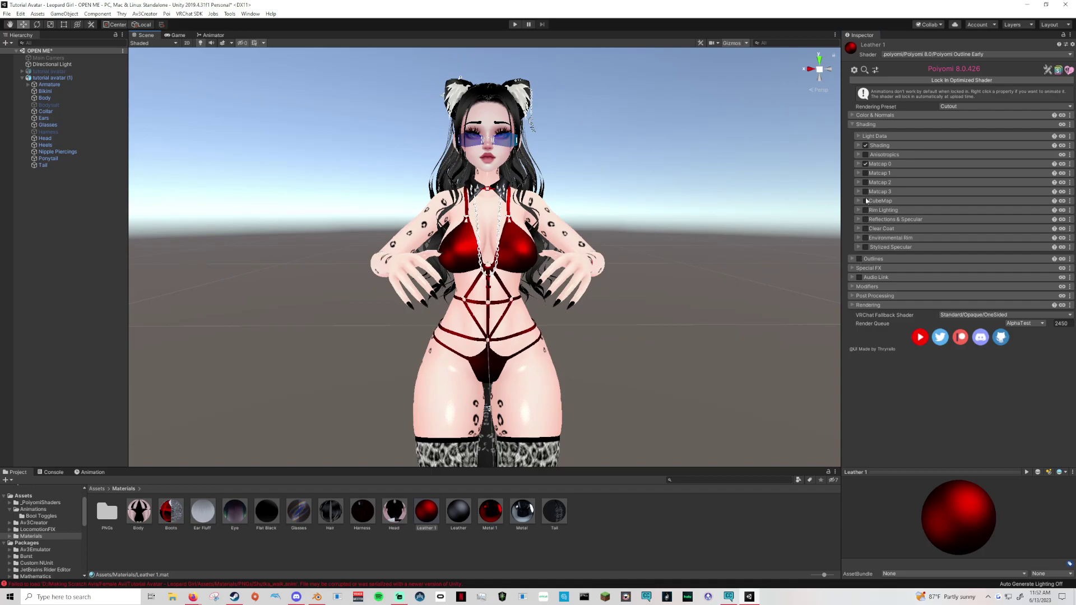
{"action": "left_click", "coordinate": [859, 164]}
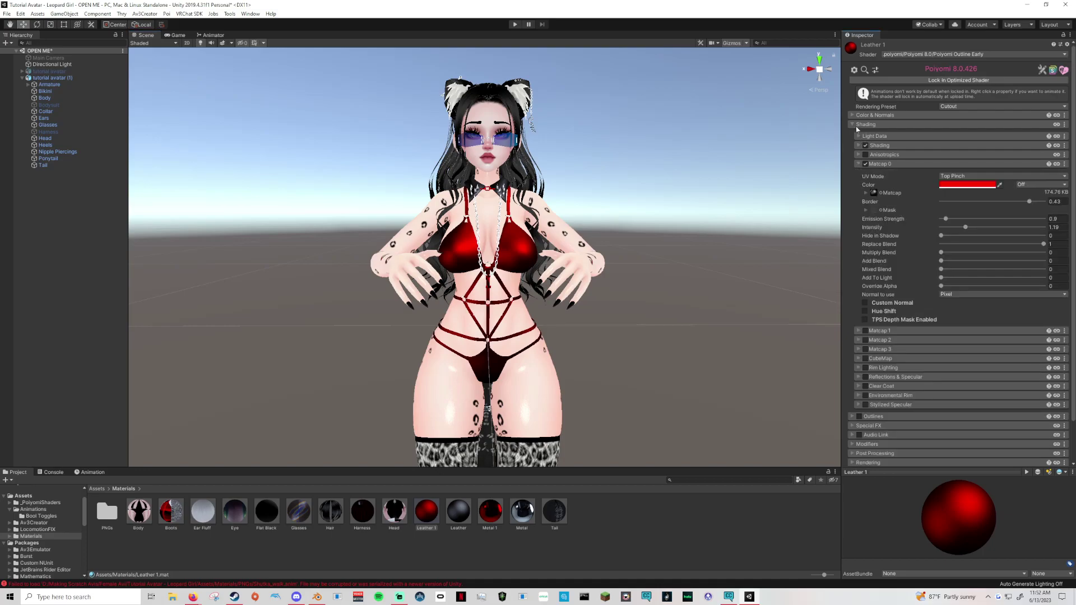
{"action": "left_click", "coordinate": [890, 115]}
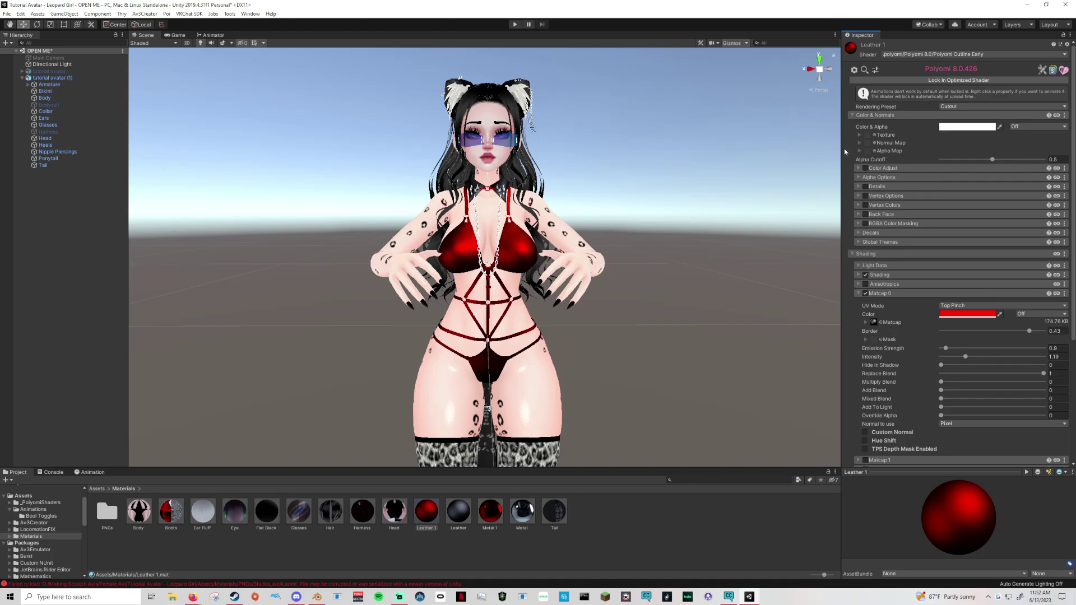
{"action": "left_click", "coordinate": [866, 169]}
Step: Select the avatar's Head and enable Color Adjust with its Hue Shift option on the Eye material
{"action": "left_click", "coordinate": [563, 167]}
{"action": "key", "text": "f"}
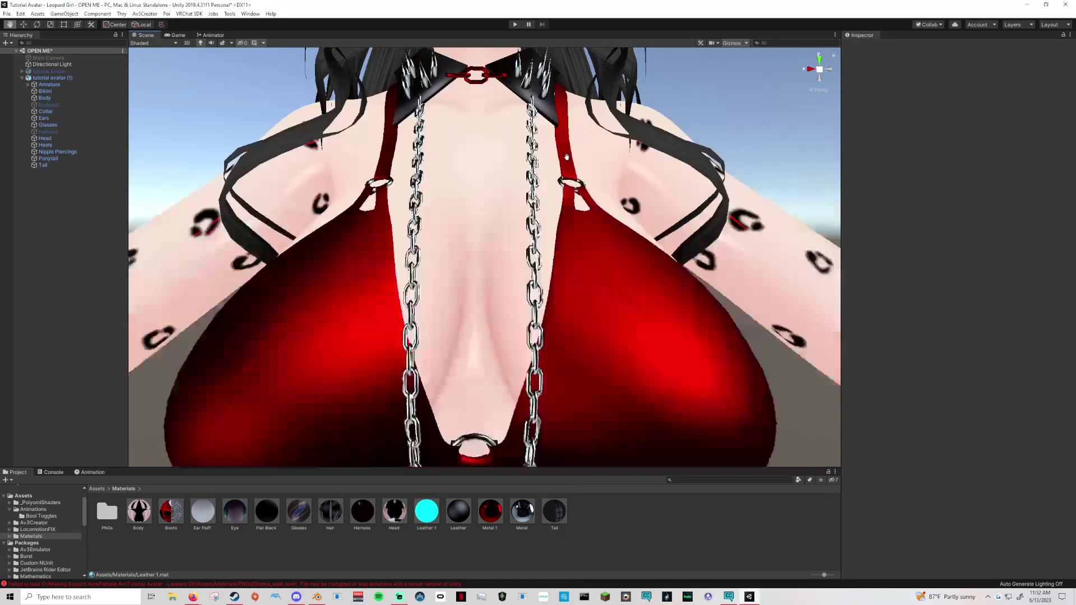
{"action": "left_click", "coordinate": [521, 176]}
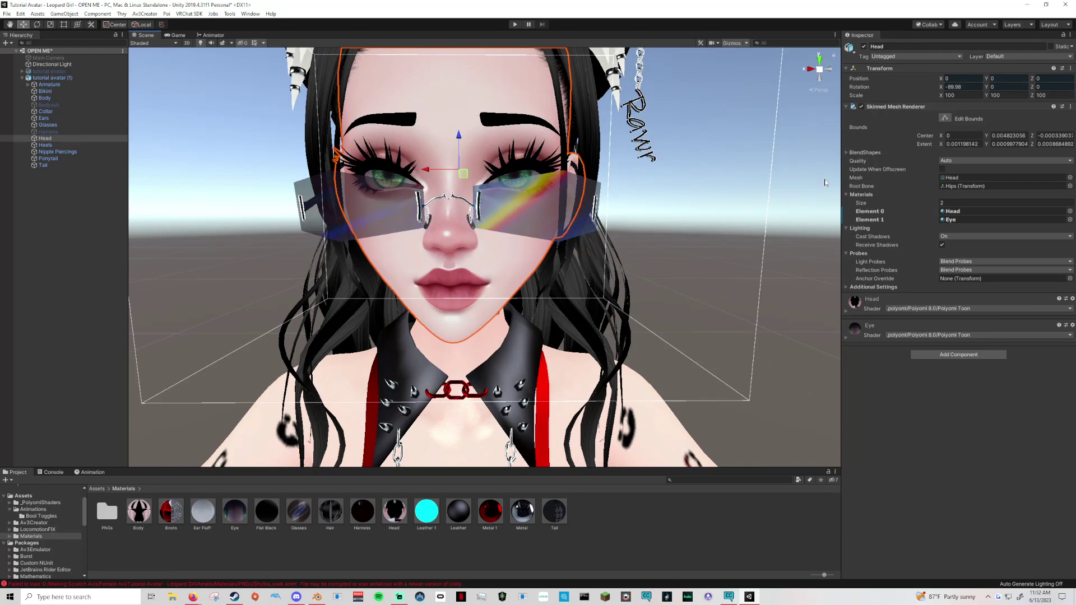
{"action": "left_click", "coordinate": [845, 338]}
{"action": "scroll", "coordinate": [886, 330], "scroll_direction": "down", "scroll_amount": 3}
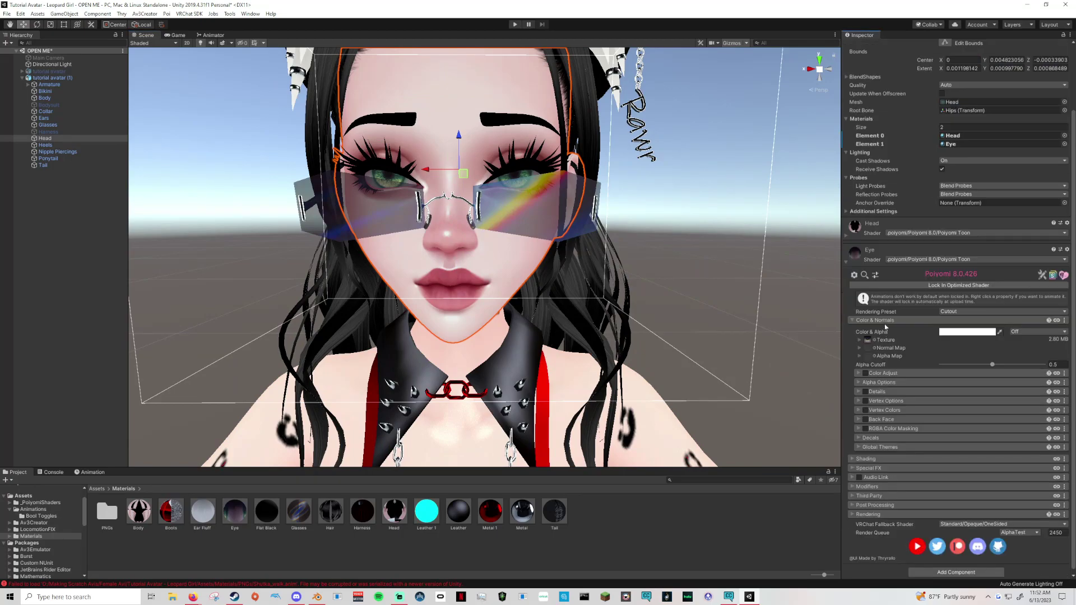
{"action": "left_click", "coordinate": [866, 374]}
{"action": "left_click", "coordinate": [865, 374]}
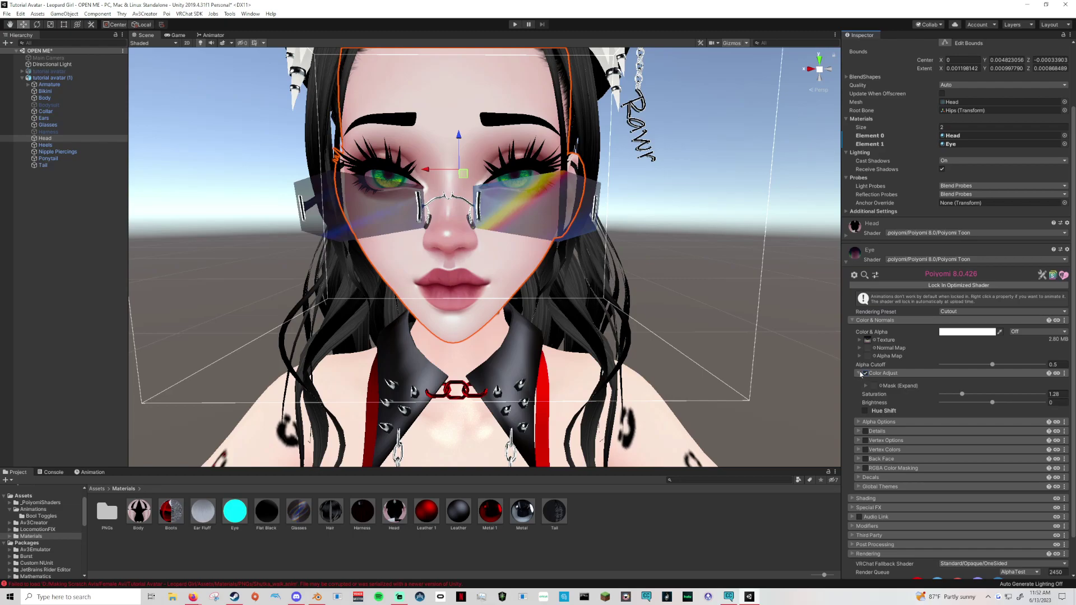
{"action": "left_click", "coordinate": [866, 412]}
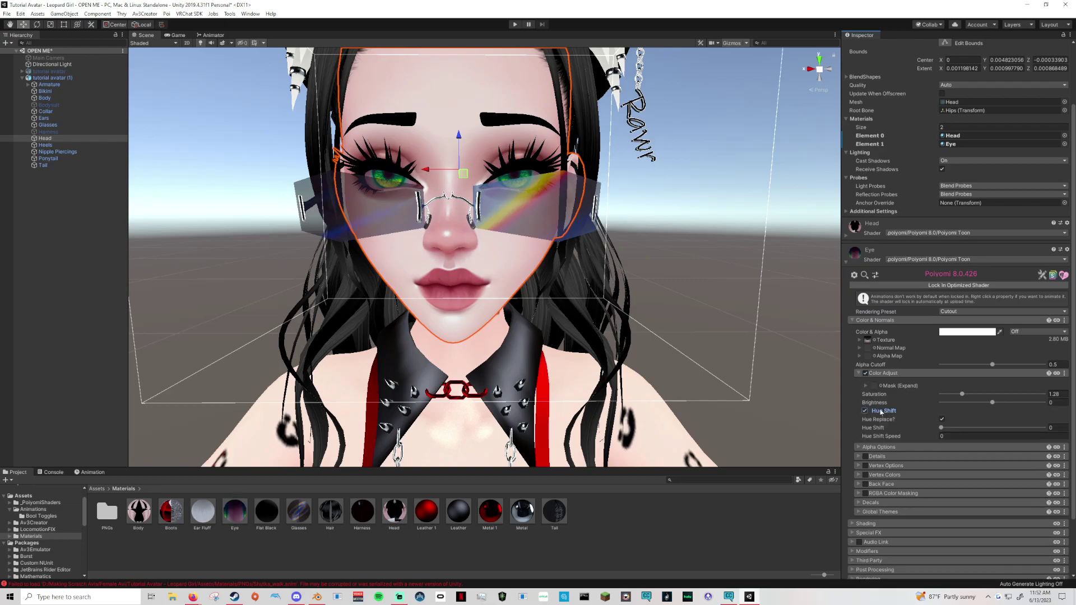
Step: Mark the Eye material's Hue Shift value as animated, try it at about 0.192, and reset it to 0
{"action": "right_click", "coordinate": [873, 427]}
{"action": "left_click", "coordinate": [897, 432]}
{"action": "mouse_move", "coordinate": [941, 428]}
{"action": "left_mouse_down"}
{"action": "mouse_move", "coordinate": [1004, 430]}
{"action": "mouse_move", "coordinate": [960, 429]}
{"action": "left_mouse_up"}
{"action": "left_click_drag", "start_coordinate": [617, 337], "coordinate": [725, 361], "text": "alt"}
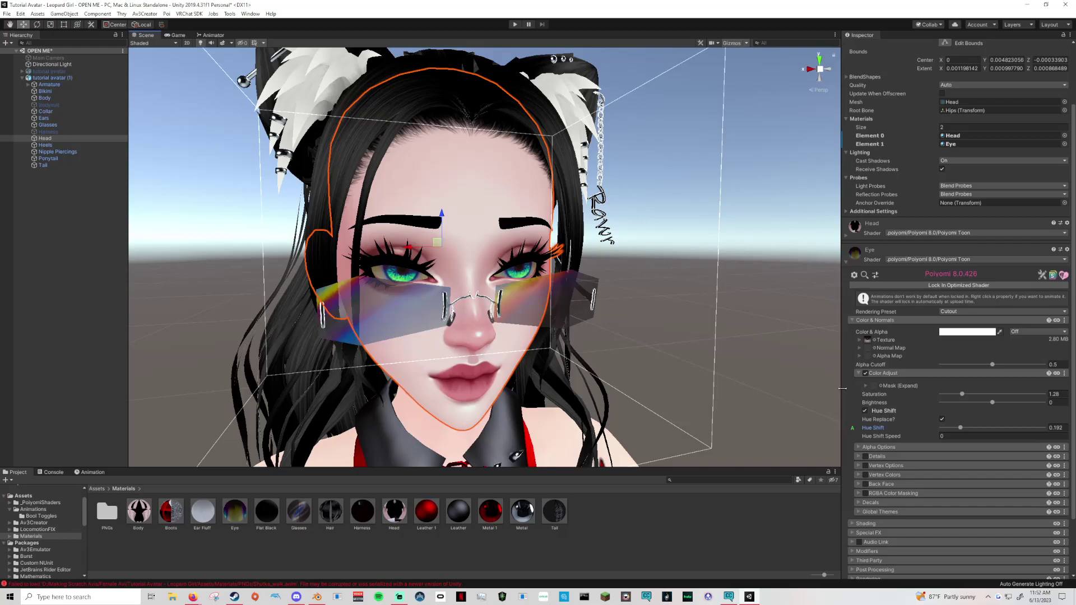
{"action": "mouse_move", "coordinate": [960, 428]}
{"action": "left_mouse_down"}
{"action": "mouse_move", "coordinate": [1065, 438]}
{"action": "mouse_move", "coordinate": [943, 440]}
{"action": "left_mouse_up"}
Step: Select the Bikini and enable Hue Shift under Matcap 0 of its Leather 1 material
{"action": "middle_click_drag", "start_coordinate": [756, 423], "coordinate": [713, 368]}
{"action": "scroll", "coordinate": [722, 382], "scroll_direction": "down", "scroll_amount": 5}
{"action": "left_click", "coordinate": [474, 340]}
{"action": "left_click", "coordinate": [473, 342]}
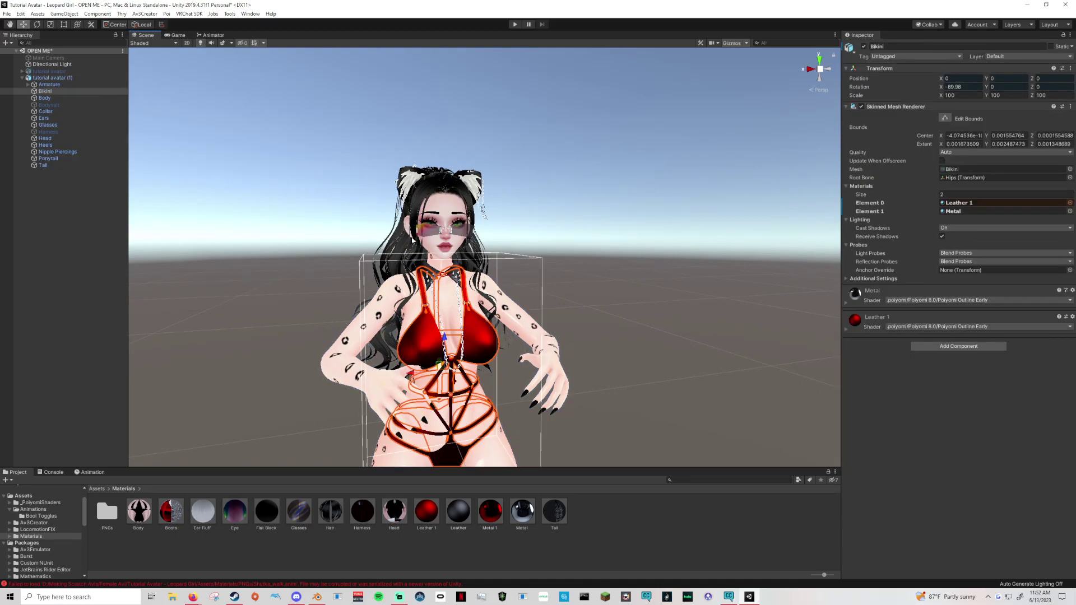
{"action": "left_click", "coordinate": [848, 329]}
{"action": "scroll", "coordinate": [894, 387], "scroll_direction": "down", "scroll_amount": 3}
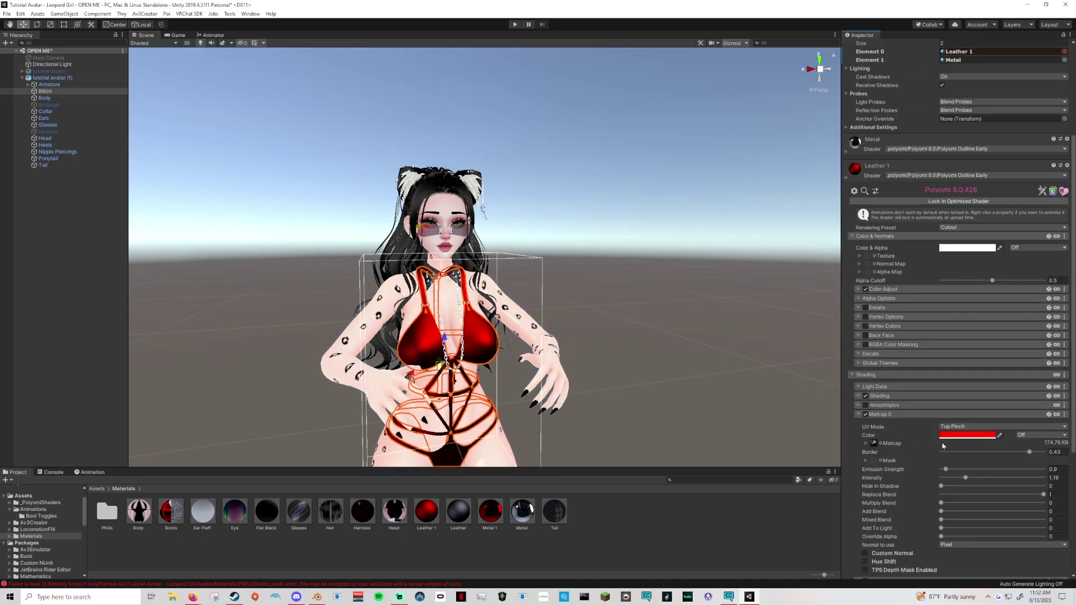
{"action": "scroll", "coordinate": [944, 444], "scroll_direction": "down", "scroll_amount": 2}
{"action": "left_click", "coordinate": [865, 486]}
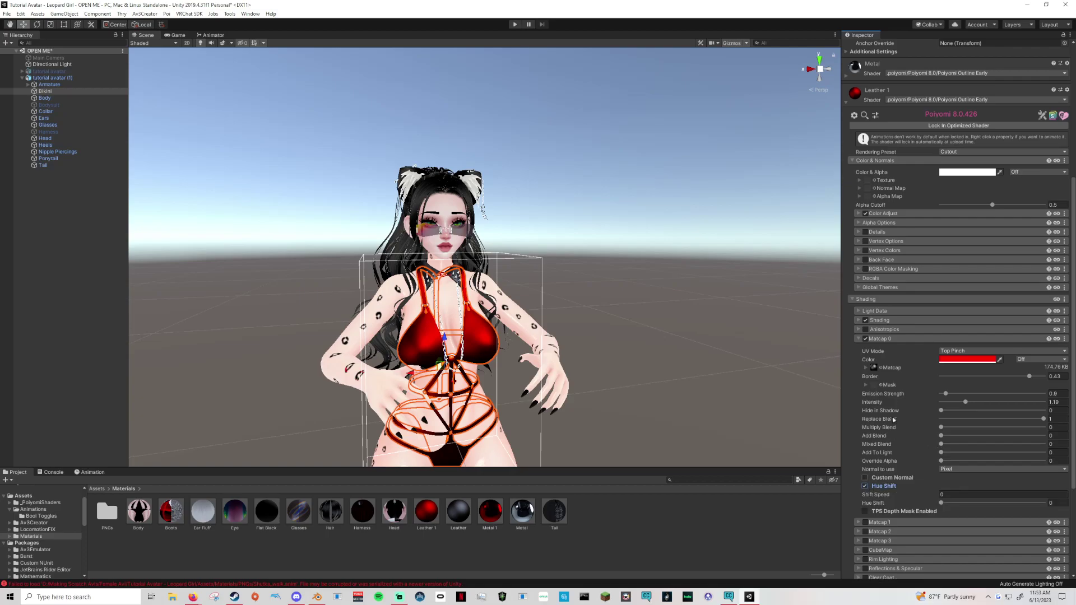
Step: Mark the Leather 1 Matcap 0 Hue Shift value as animated and leave its slider at 0
{"action": "right_click", "coordinate": [874, 503]}
{"action": "left_click", "coordinate": [890, 506]}
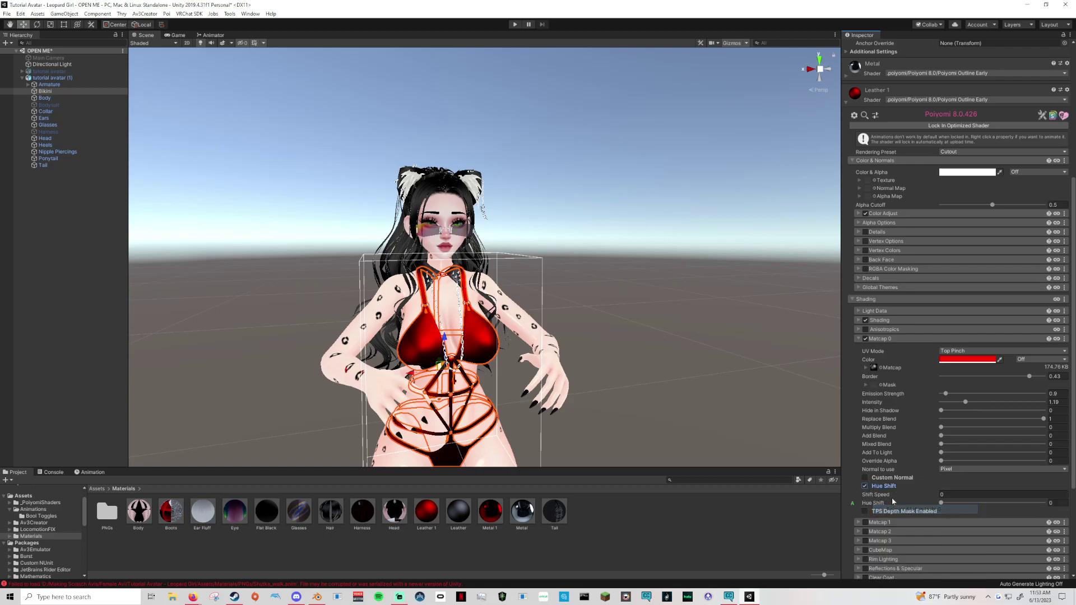
{"action": "left_click_drag", "start_coordinate": [942, 503], "coordinate": [892, 506]}
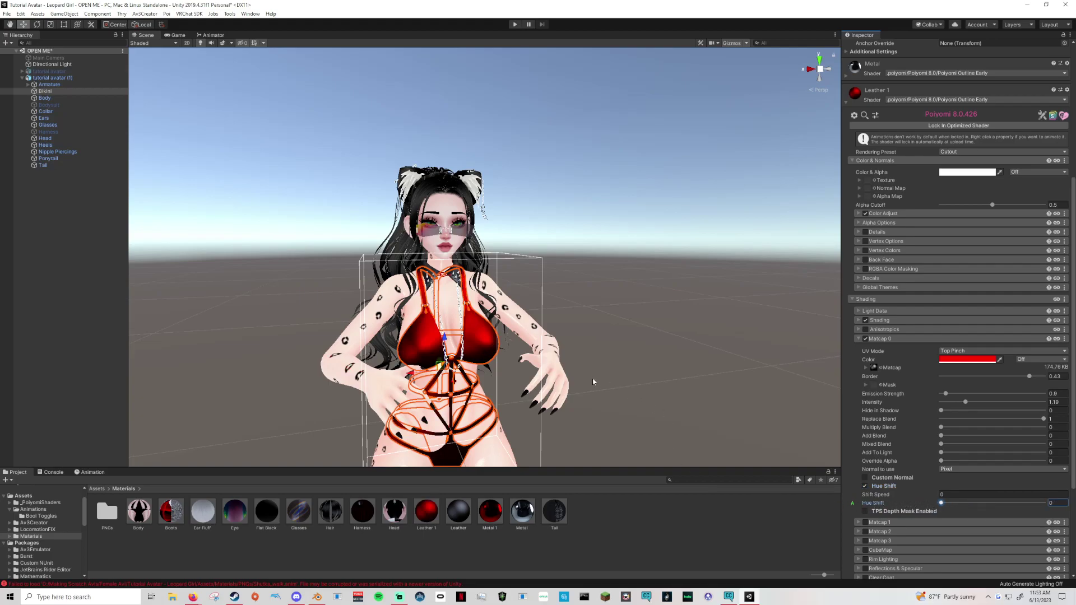
Step: Create an animation clip named "Bikini Hue 0" in the Bool Toggles folder
{"action": "left_click", "coordinate": [88, 473]}
{"action": "left_click", "coordinate": [34, 490]}
{"action": "left_click", "coordinate": [23, 490]}
{"action": "type", "text": "Hue"}
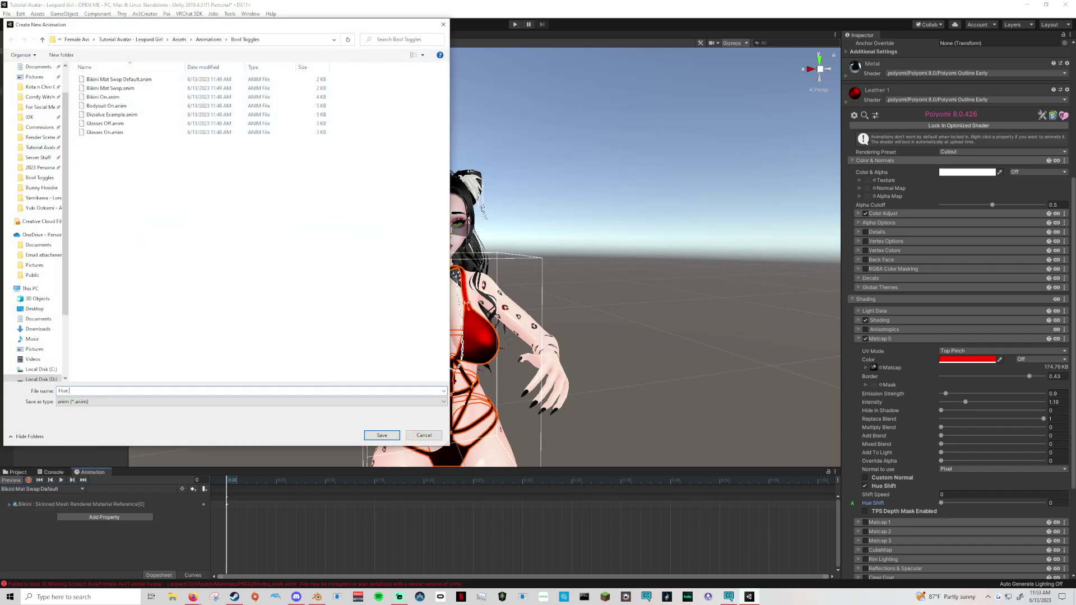
{"action": "key", "text": "BackSpace"}
{"action": "key", "text": "BackSpace"}
{"action": "key", "text": "BackSpace"}
{"action": "type", "text": "Bikini Hue 0"}
{"action": "key", "text": "Return"}
Step: Record the Bikini's matcap Hue Shift at 0 in the Bikini Hue 0 clip and copy the keyframe to frame 1
{"action": "left_click", "coordinate": [28, 481]}
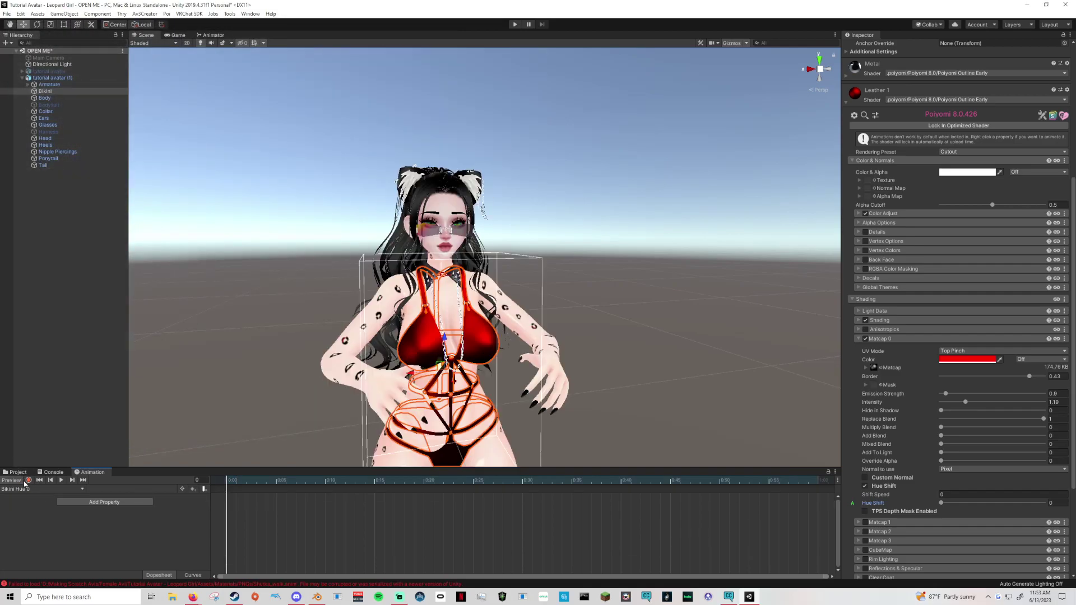
{"action": "middle_click_drag", "start_coordinate": [342, 441], "coordinate": [287, 365]}
{"action": "right_click_drag", "start_coordinate": [678, 356], "coordinate": [634, 351]}
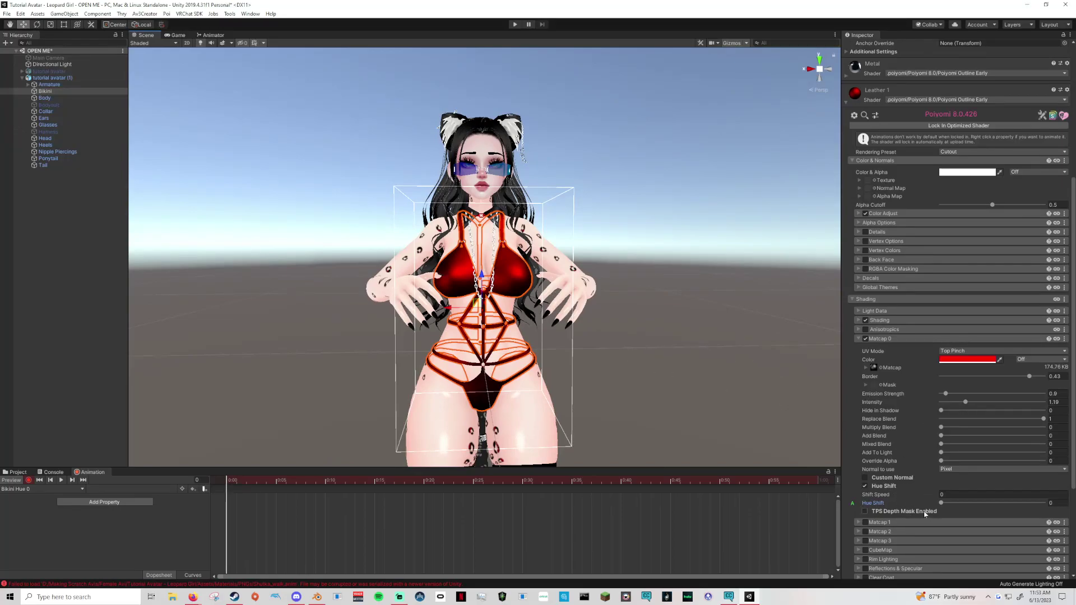
{"action": "left_click", "coordinate": [943, 503]}
{"action": "left_click_drag", "start_coordinate": [929, 506], "coordinate": [905, 507]}
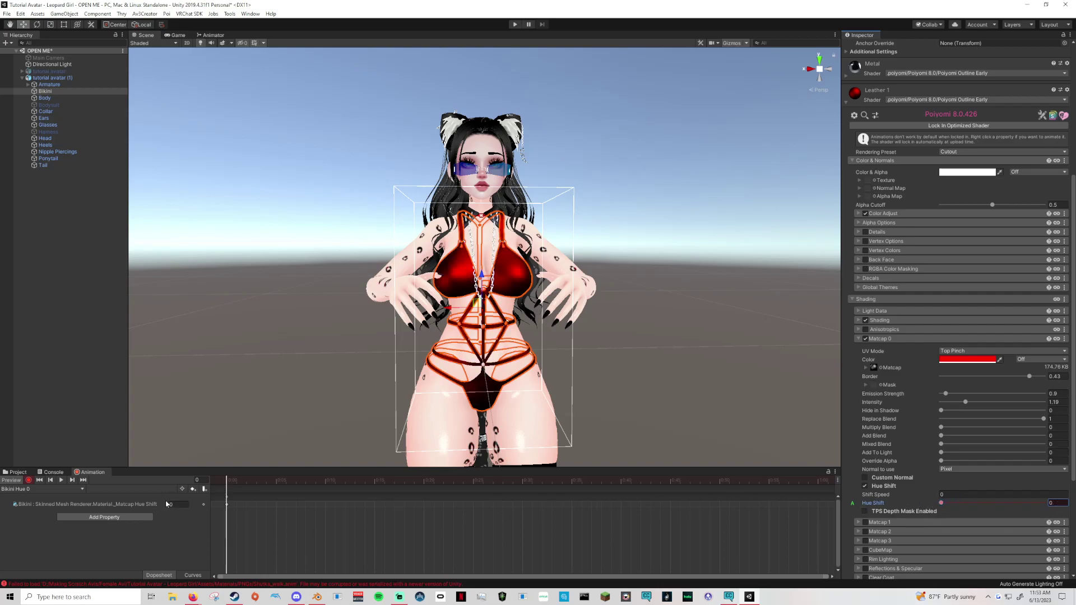
{"action": "left_click", "coordinate": [227, 501]}
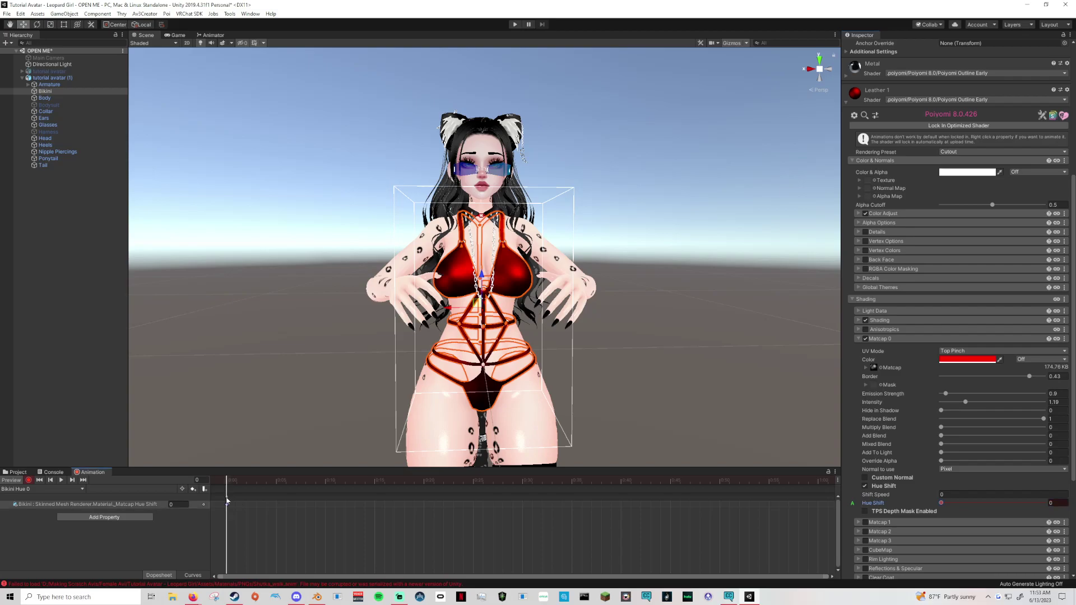
{"action": "left_click", "coordinate": [238, 482]}
{"action": "key", "text": "ctrl+v"}
Step: Create another animation clip named "Bikini Hue 1" in the Bool Toggles folder
{"action": "left_click", "coordinate": [31, 516]}
{"action": "left_click", "coordinate": [33, 489]}
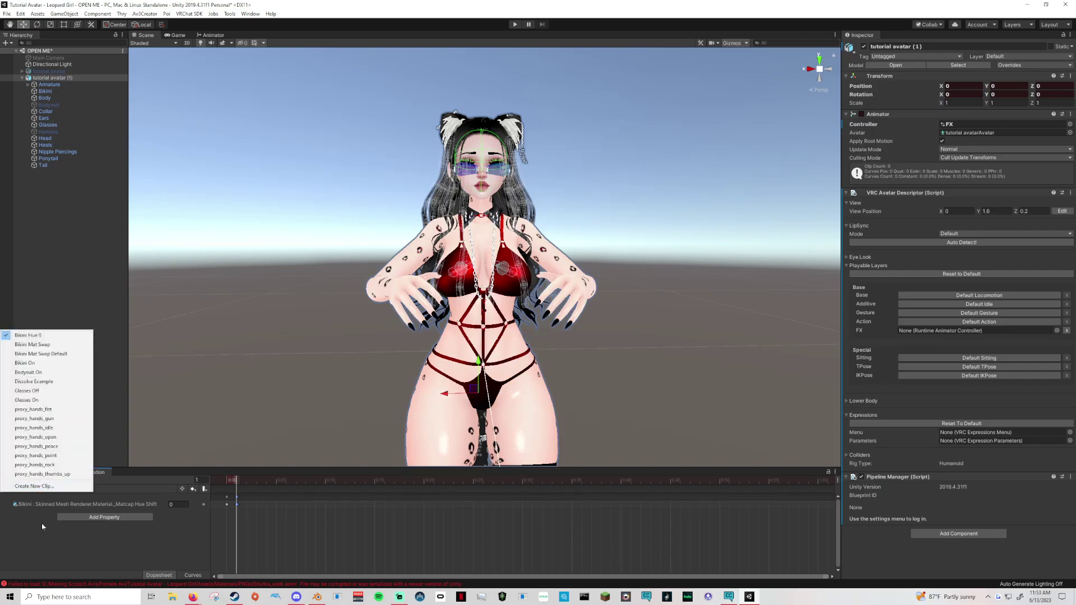
{"action": "left_click", "coordinate": [34, 481]}
{"action": "type", "text": "Bikini Hue"}
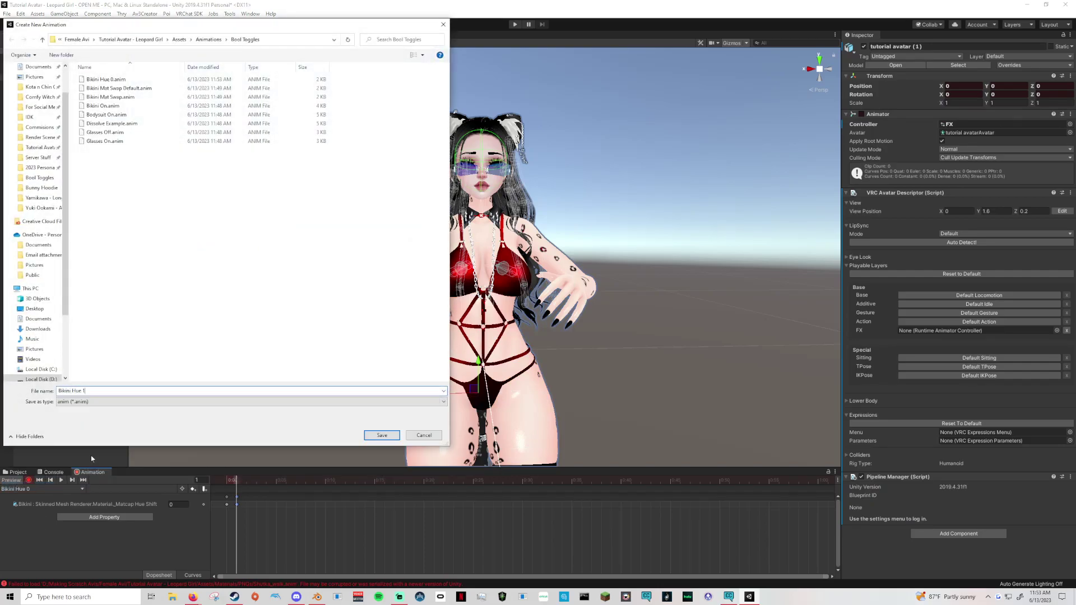
{"action": "type", "text": " 1"}
{"action": "key", "text": "Return"}
Step: Paste the matcap Hue Shift keyframe into Bikini Hue 1, set its value to 1, and copy it to frame 1
{"action": "key", "text": "ctrl+v"}
{"action": "left_click", "coordinate": [174, 505]}
{"action": "left_click", "coordinate": [227, 504]}
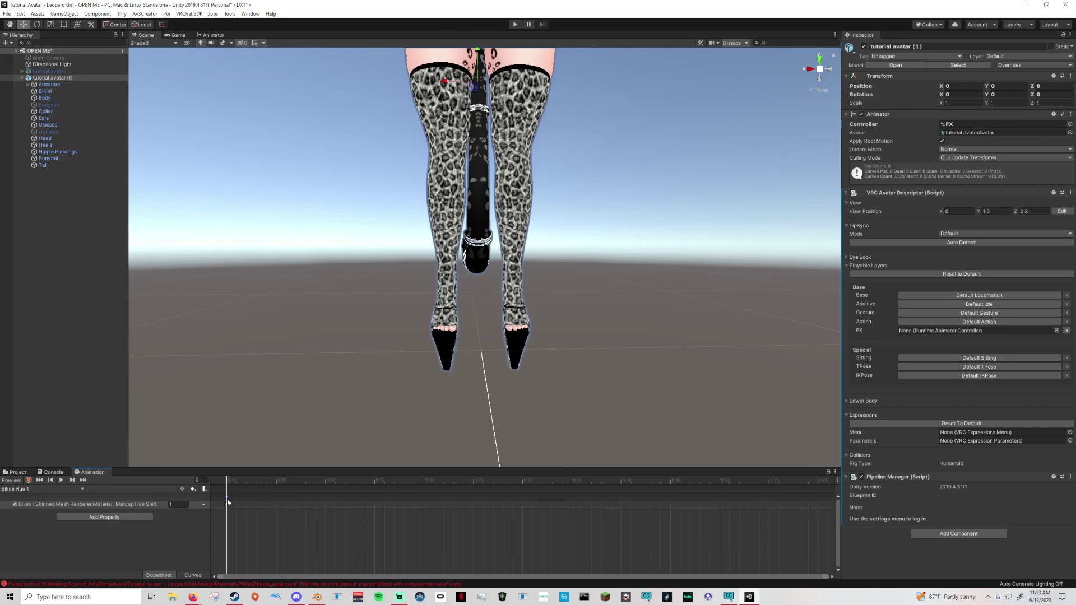
{"action": "key", "text": "ctrl+c"}
{"action": "left_click", "coordinate": [236, 482]}
{"action": "key", "text": "ctrl+v"}
Step: Select the Bikini and set the Leather 1 material's Matcap 0 Hue Shift to 1
{"action": "left_click", "coordinate": [729, 421]}
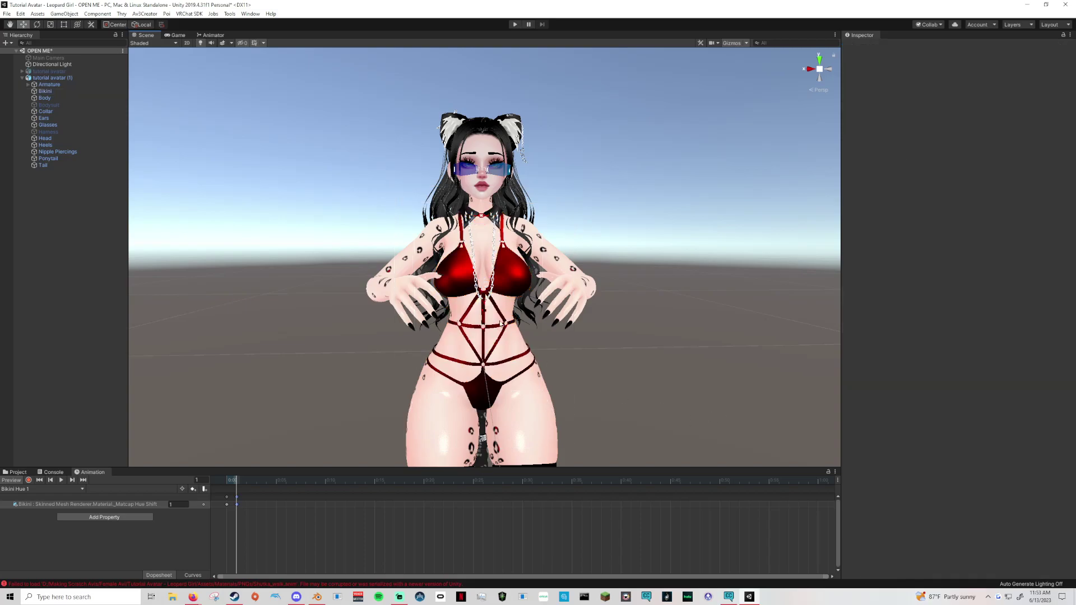
{"action": "left_click", "coordinate": [519, 292]}
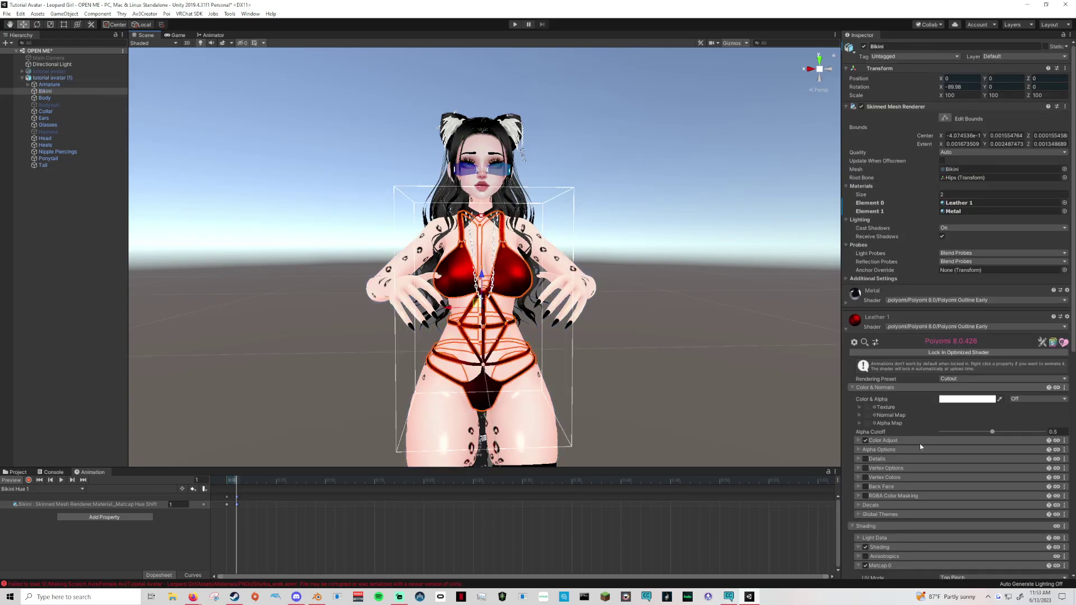
{"action": "scroll", "coordinate": [919, 504], "scroll_direction": "down", "scroll_amount": 5}
{"action": "scroll", "coordinate": [938, 528], "scroll_direction": "down", "scroll_amount": 3}
{"action": "left_click_drag", "start_coordinate": [953, 503], "coordinate": [1046, 505]}
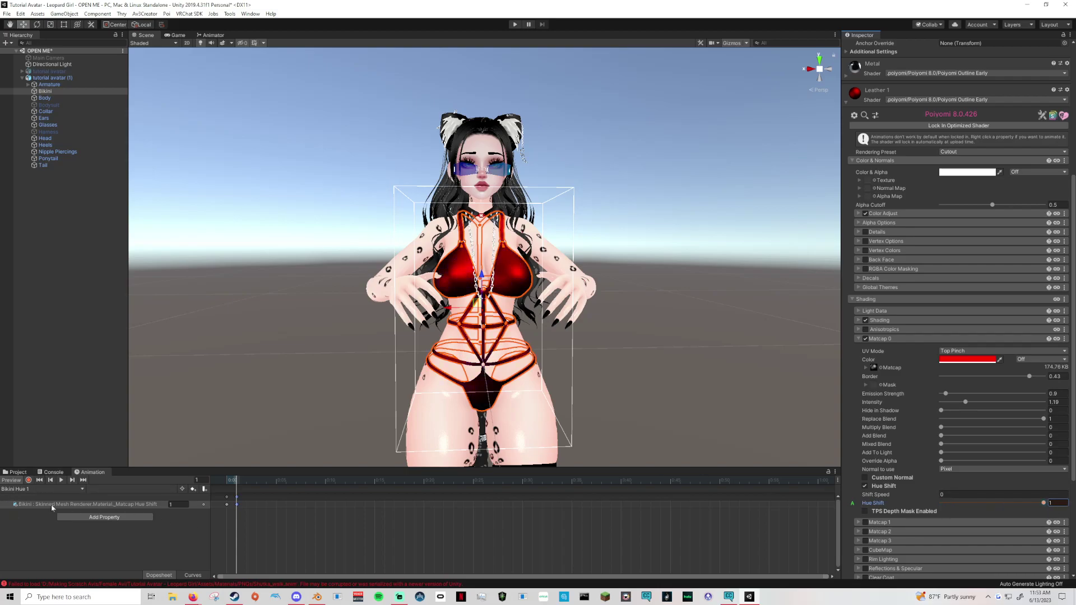
Step: Turn off the animation preview and open the FX controller assigned to the original tutorial avatar
{"action": "left_click", "coordinate": [11, 481]}
{"action": "left_click", "coordinate": [17, 472]}
{"action": "middle_click_drag", "start_coordinate": [413, 208], "coordinate": [413, 431]}
{"action": "scroll", "coordinate": [851, 241], "scroll_direction": "up", "scroll_amount": 5}
{"action": "left_click", "coordinate": [50, 71]}
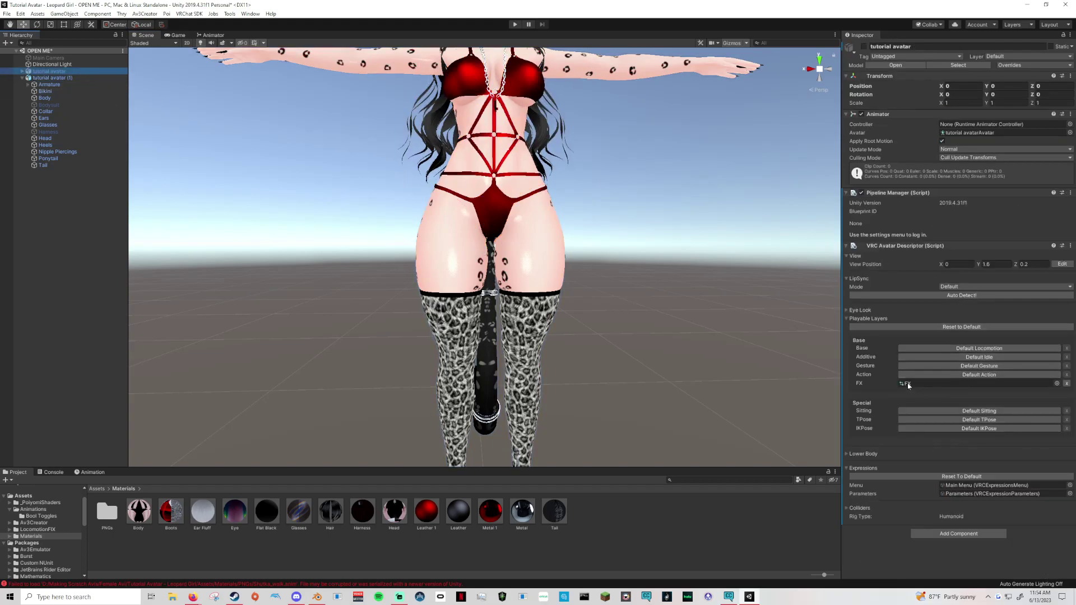
{"action": "double_click", "coordinate": [909, 384]}
Step: Add a layer named "Hue" to the FX controller
{"action": "left_click", "coordinate": [346, 51]}
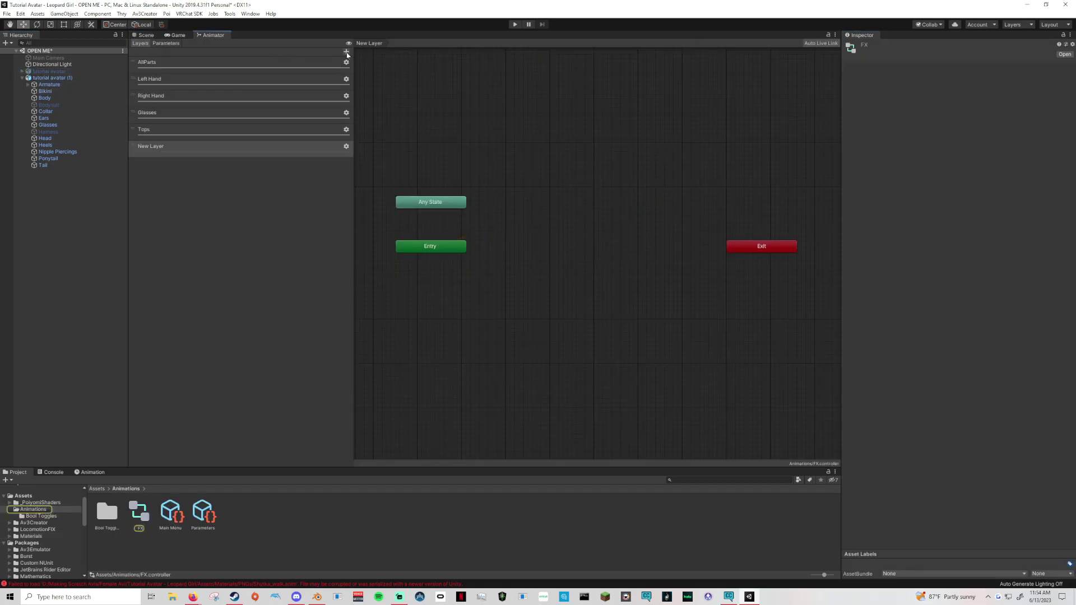
{"action": "type", "text": "Hue"}
{"action": "key", "text": "Return"}
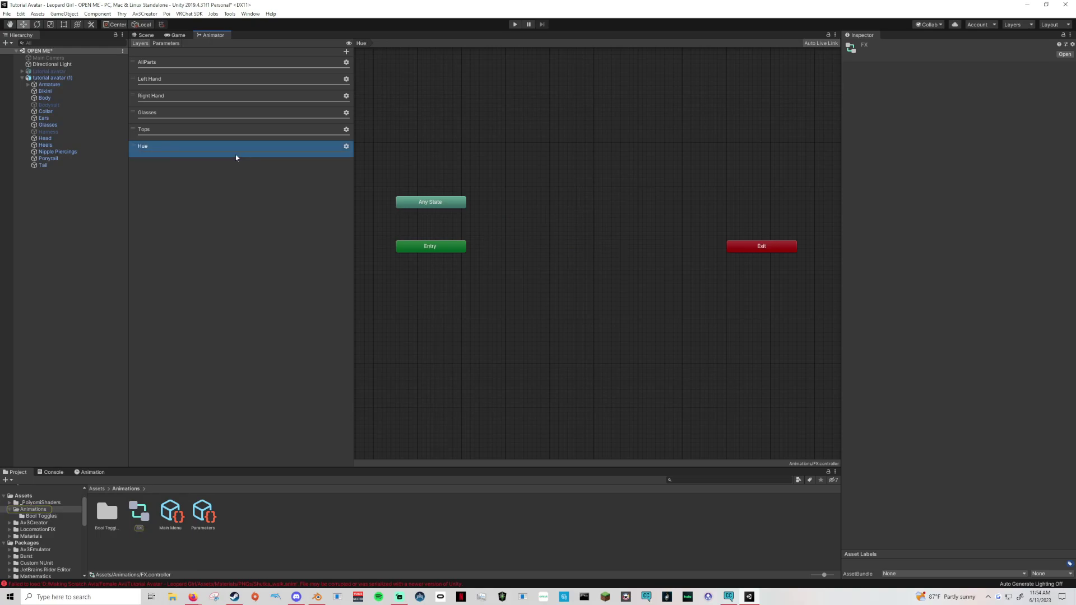
Step: Add a float parameter named "Hue" to the FX controller
{"action": "left_click", "coordinate": [166, 43]}
{"action": "left_click", "coordinate": [344, 51]}
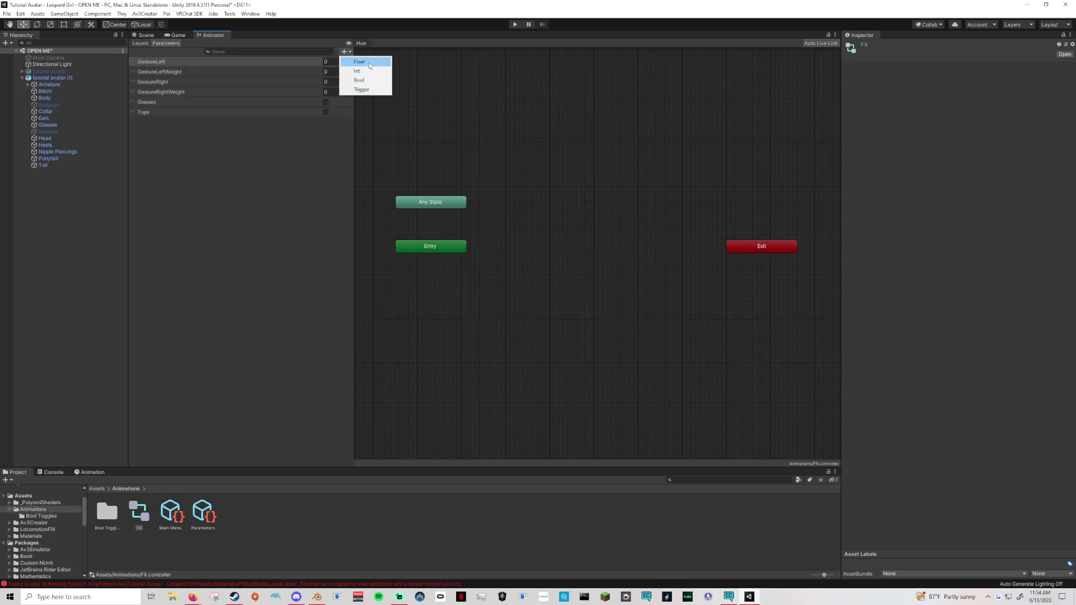
{"action": "left_click", "coordinate": [360, 62]}
{"action": "type", "text": "Hue"}
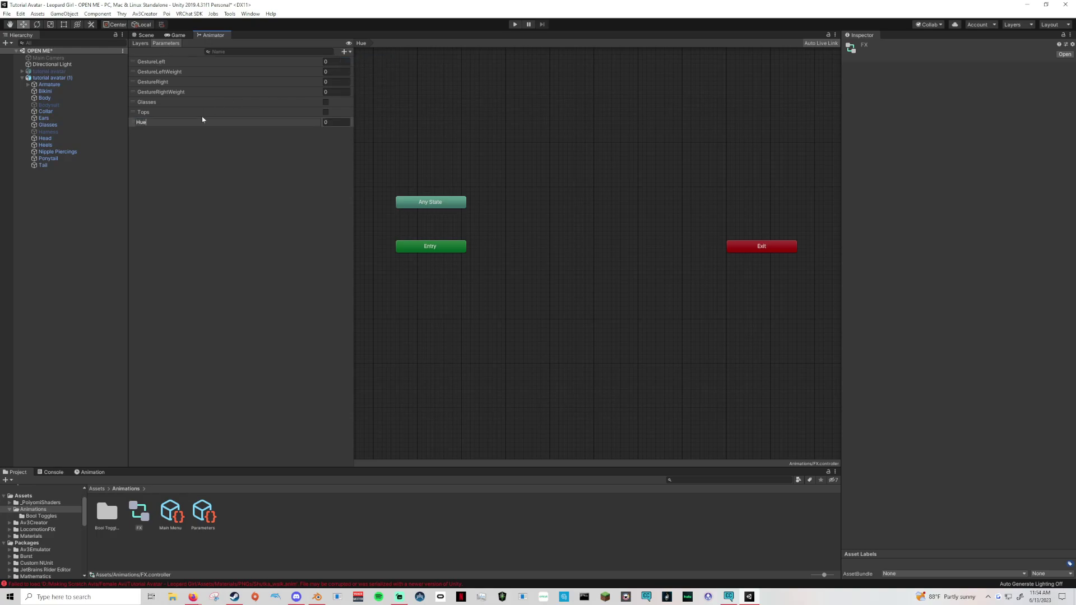
{"action": "key", "text": "Return"}
Step: Add a Float entry named "Hue" to the avatar's expression Parameters asset
{"action": "left_click", "coordinate": [203, 513]}
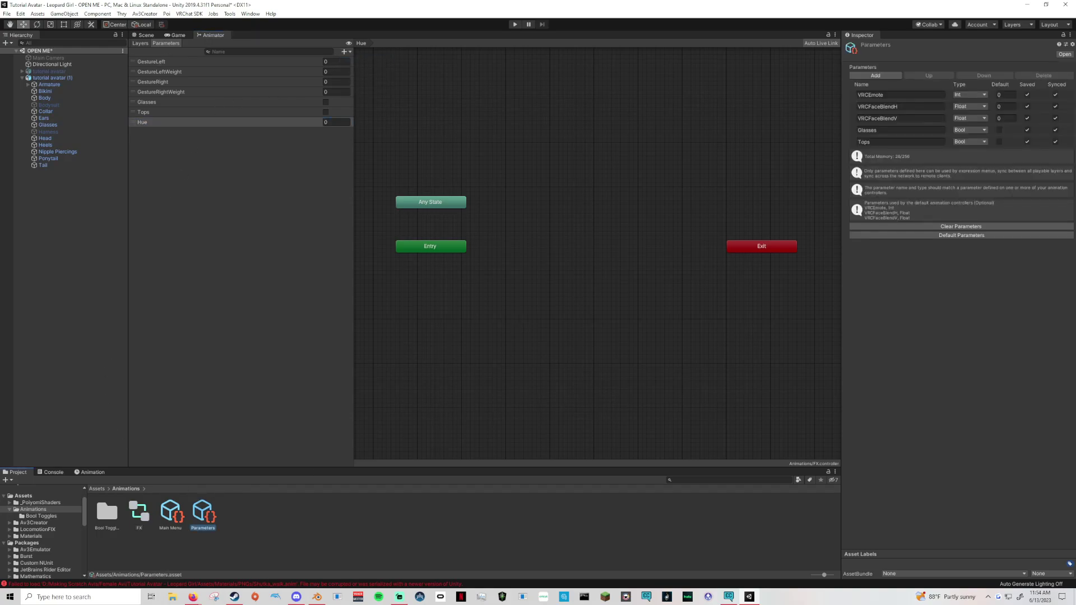
{"action": "left_click", "coordinate": [876, 75]}
{"action": "left_click", "coordinate": [968, 153]}
{"action": "left_click", "coordinate": [973, 172]}
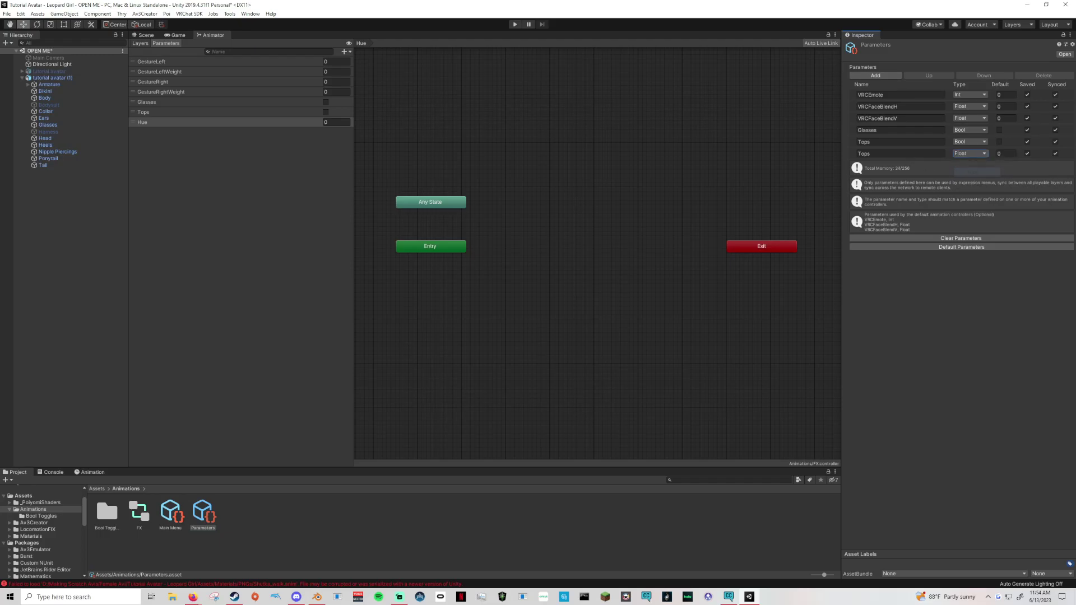
{"action": "left_click", "coordinate": [909, 153]}
{"action": "type", "text": "eHue"}
Step: Search the project for "Hue" and set the Hue layer's weight to 1
{"action": "left_click", "coordinate": [140, 43]}
{"action": "left_click", "coordinate": [691, 479]}
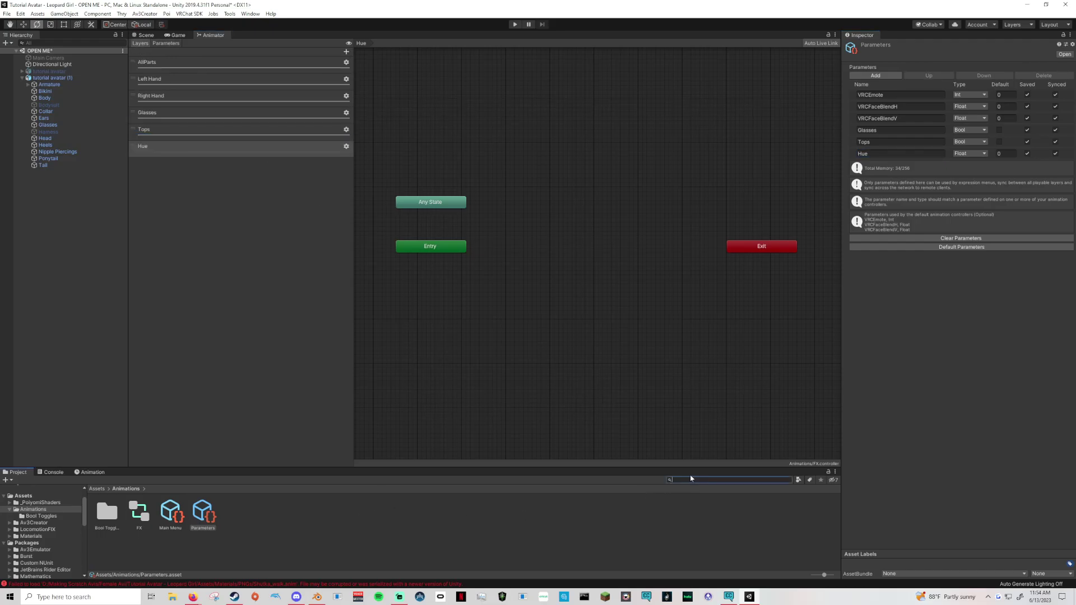
{"action": "type", "text": "Hue"}
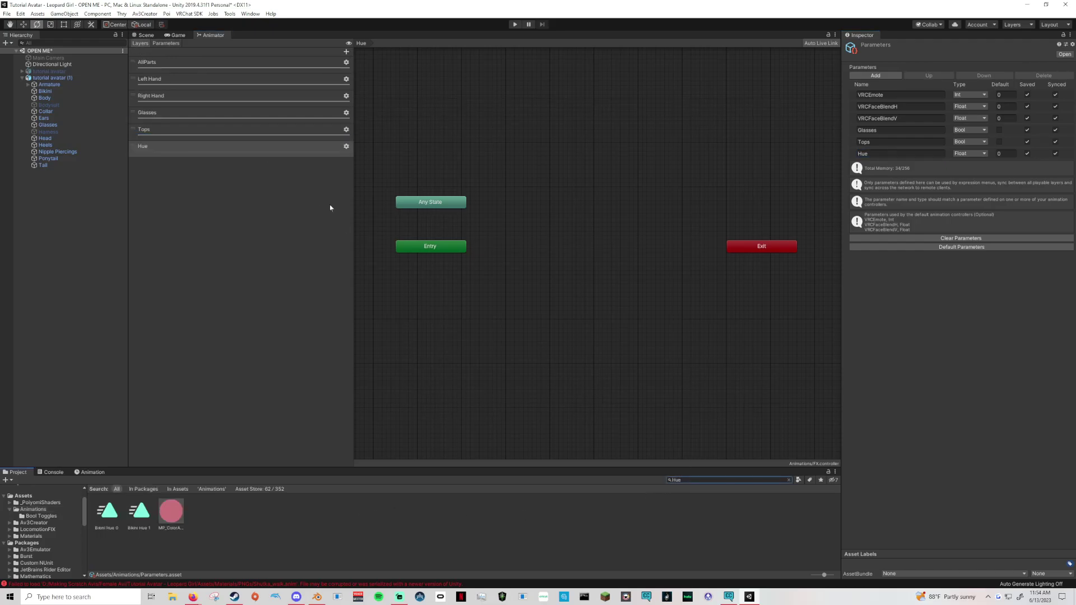
{"action": "left_click", "coordinate": [300, 151]}
{"action": "left_click", "coordinate": [346, 146]}
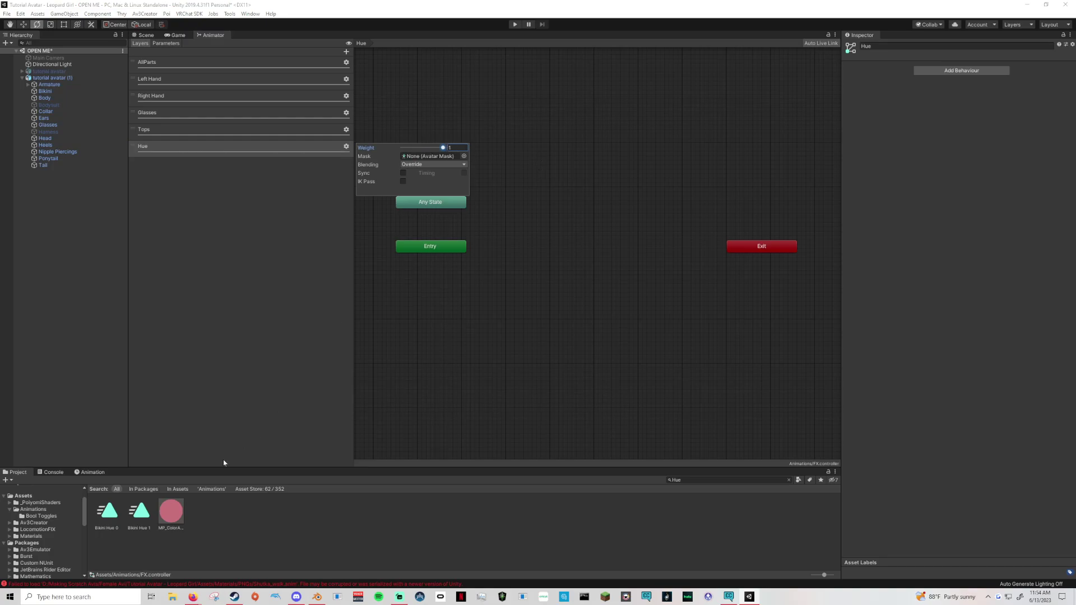
{"action": "left_click_drag", "start_coordinate": [107, 511], "coordinate": [138, 509]}
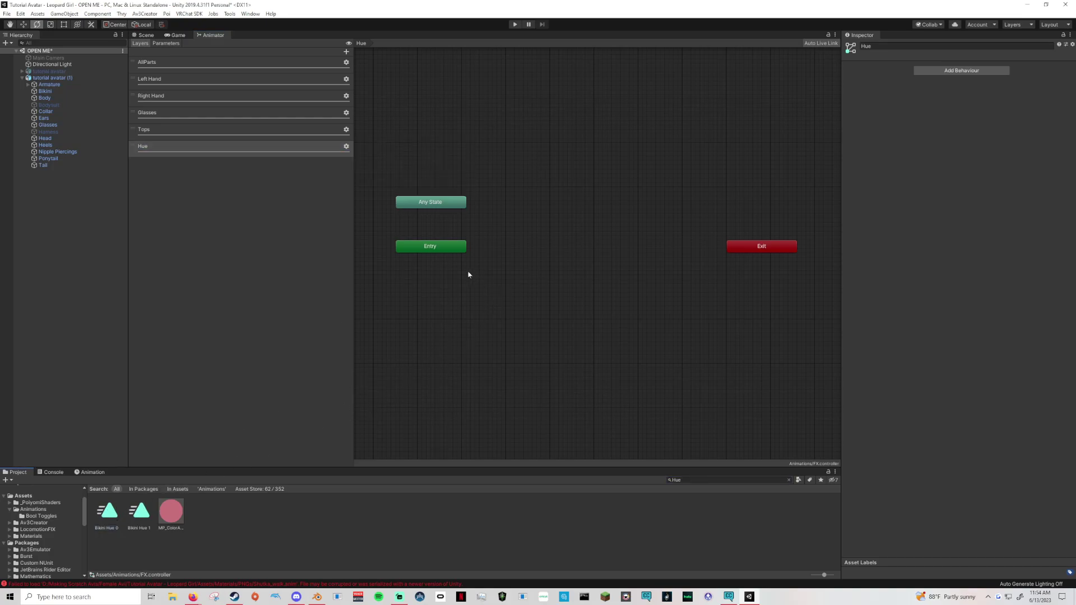
Step: Create a new blend tree state in the Hue layer and place it level with Entry
{"action": "right_click", "coordinate": [507, 266]}
{"action": "mouse_move", "coordinate": [540, 271]}
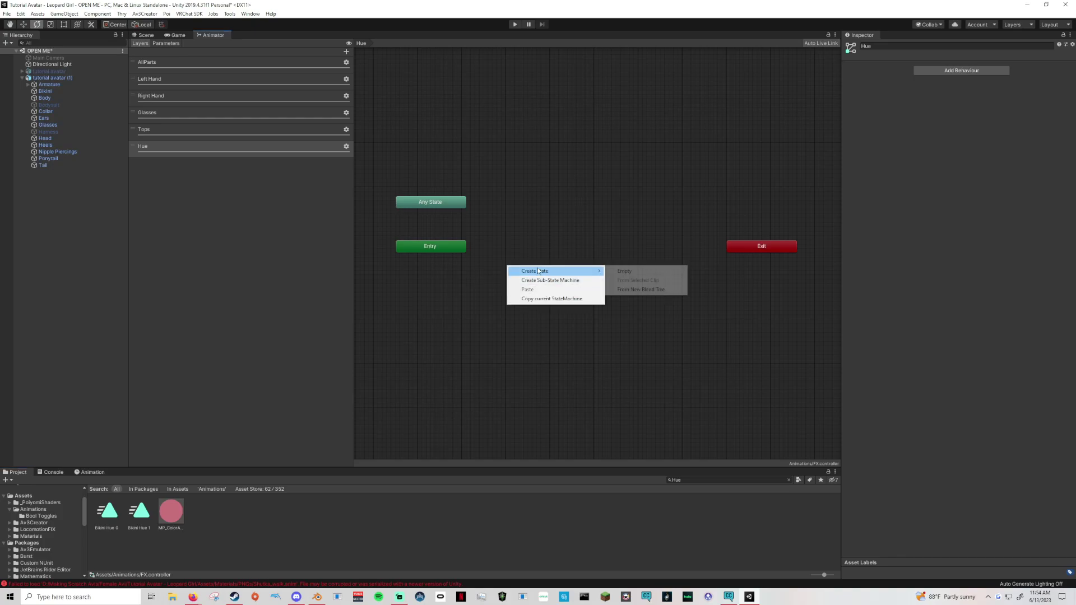
{"action": "left_click", "coordinate": [641, 290]}
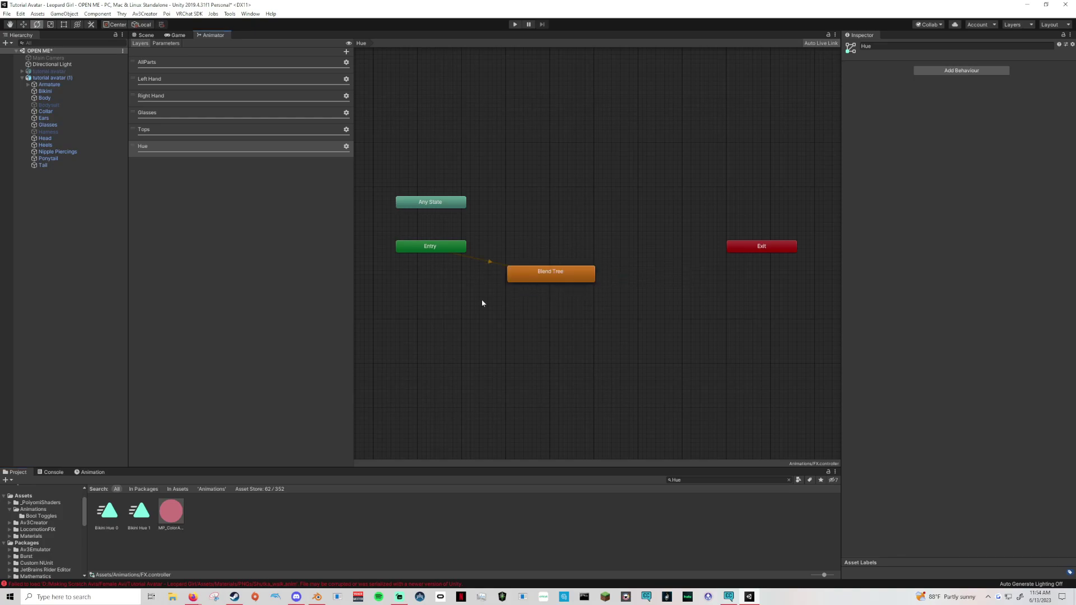
{"action": "left_click_drag", "start_coordinate": [538, 279], "coordinate": [538, 248]}
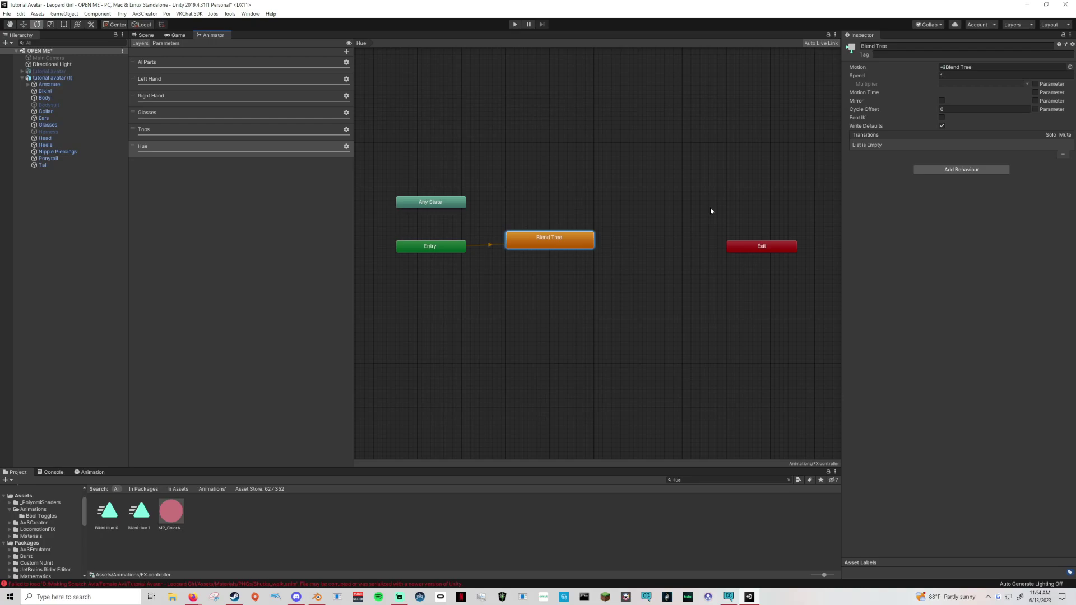
Step: Open the Blend Tree motion for editing and set its blend parameter to Hue
{"action": "scroll", "coordinate": [635, 259], "scroll_direction": "up", "scroll_amount": 2}
{"action": "middle_click_drag", "start_coordinate": [634, 257], "coordinate": [790, 272]}
{"action": "scroll", "coordinate": [785, 275], "scroll_direction": "up", "scroll_amount": 2}
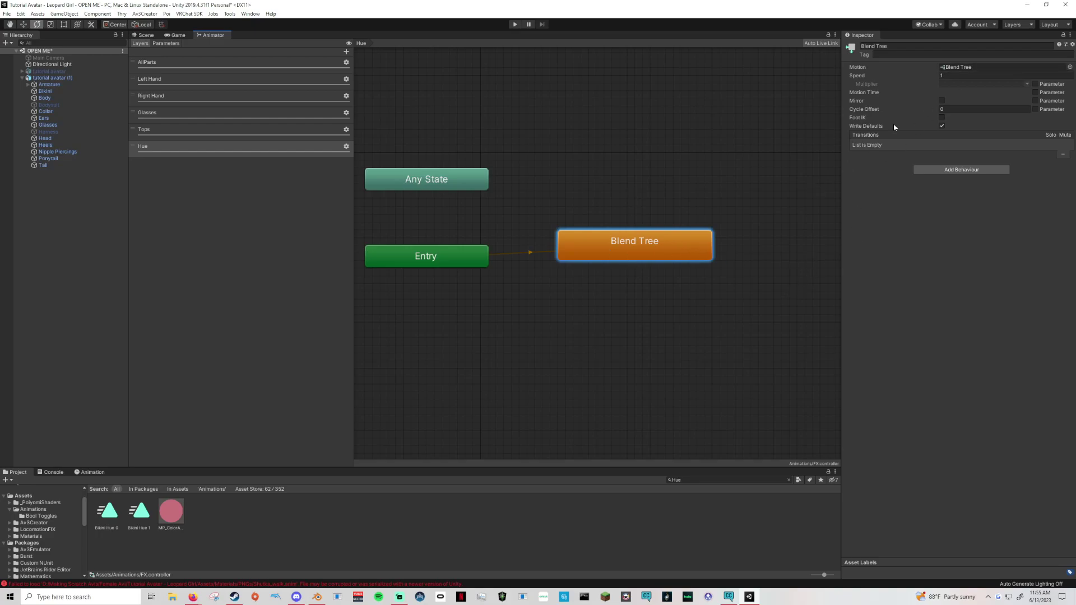
{"action": "double_click", "coordinate": [971, 69]}
{"action": "left_click", "coordinate": [1068, 67]}
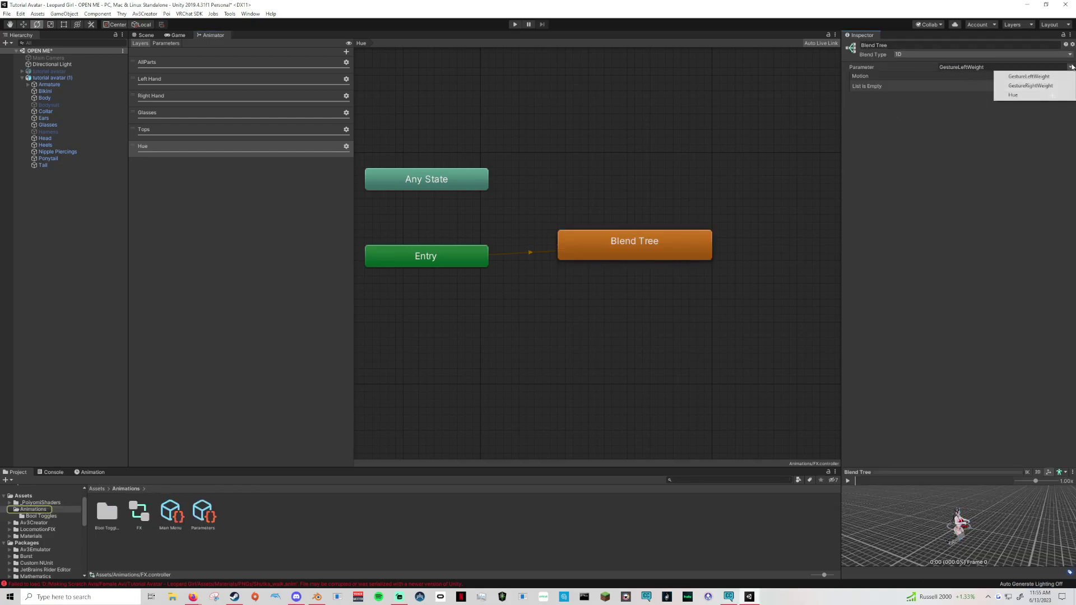
{"action": "left_click", "coordinate": [1015, 96]}
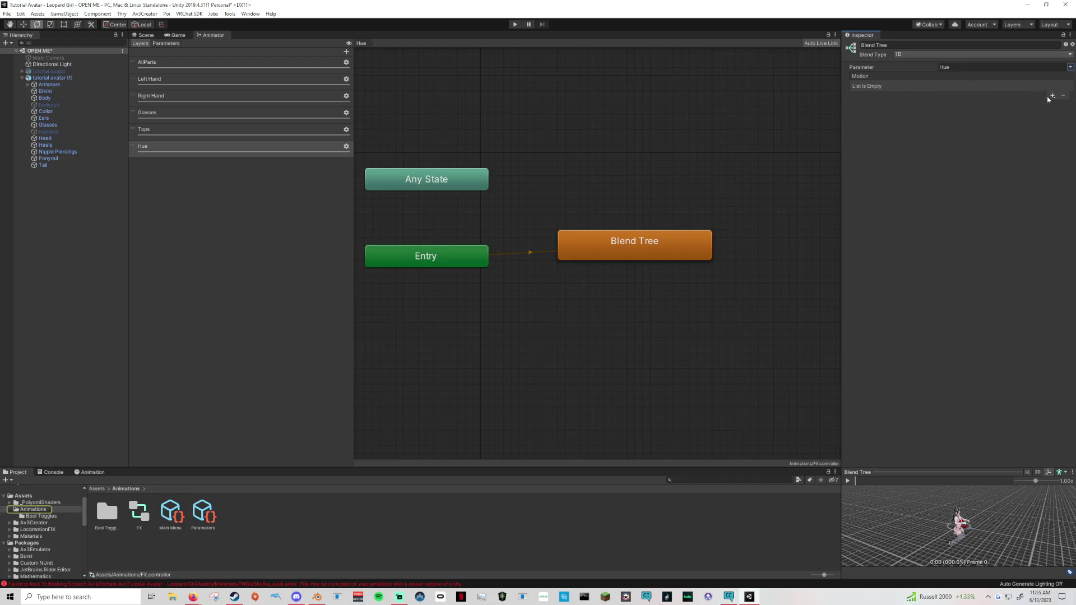
Step: Add a motion field to the blend tree and assign the Bikini Hue 0 clip
{"action": "left_click", "coordinate": [1049, 97]}
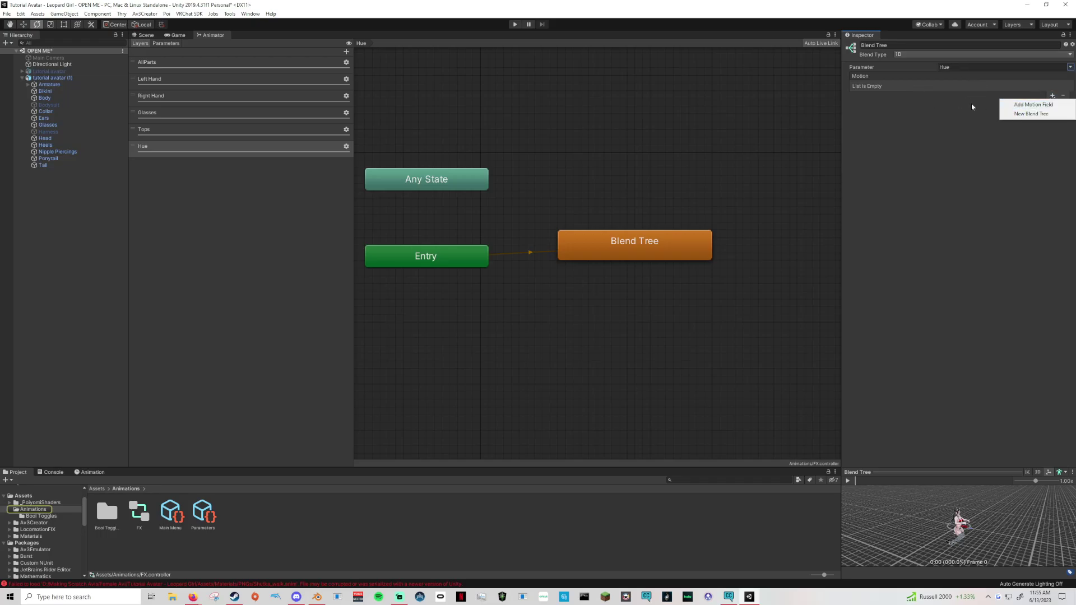
{"action": "left_click", "coordinate": [1042, 105]}
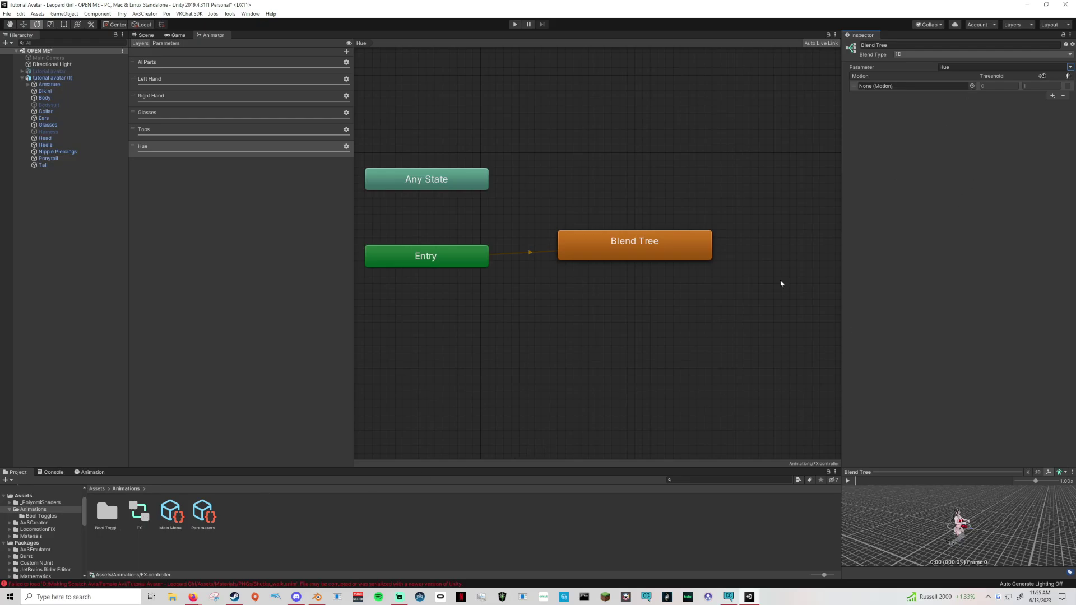
{"action": "left_click", "coordinate": [973, 86]}
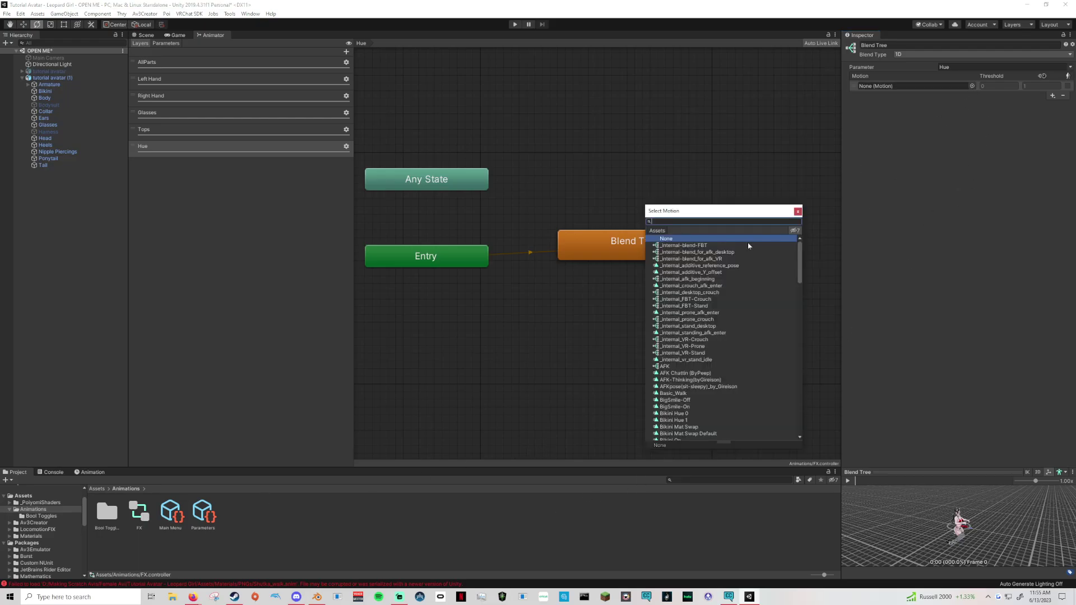
{"action": "type", "text": "hue"}
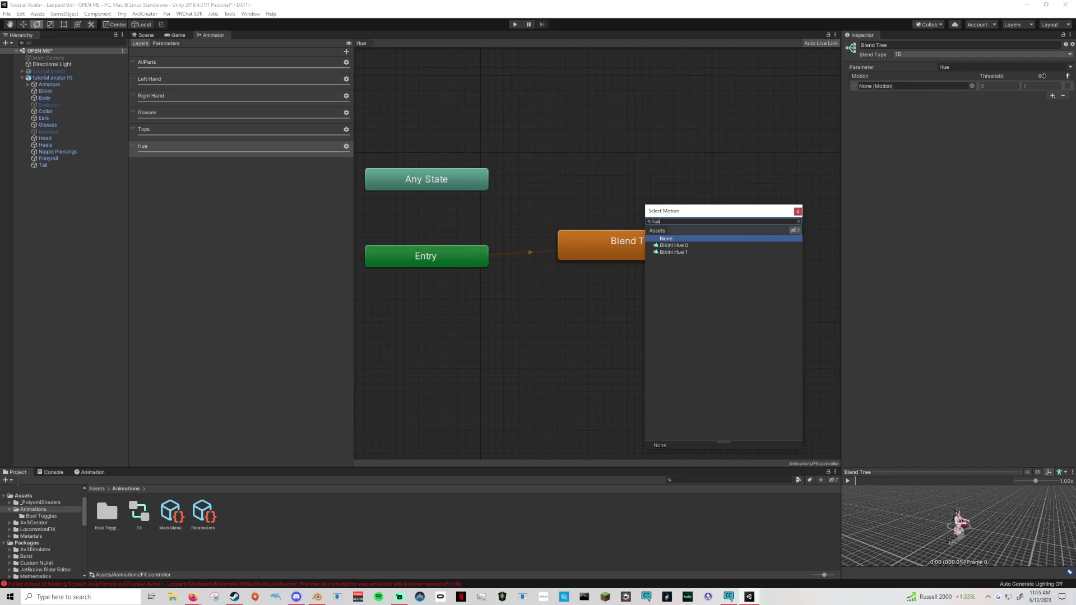
{"action": "left_click", "coordinate": [687, 246]}
Step: Add a second motion field to the blend tree and assign the Bikini Hue 1 clip
{"action": "left_click", "coordinate": [1053, 95]}
{"action": "left_click", "coordinate": [1050, 106]}
{"action": "left_click", "coordinate": [973, 122]}
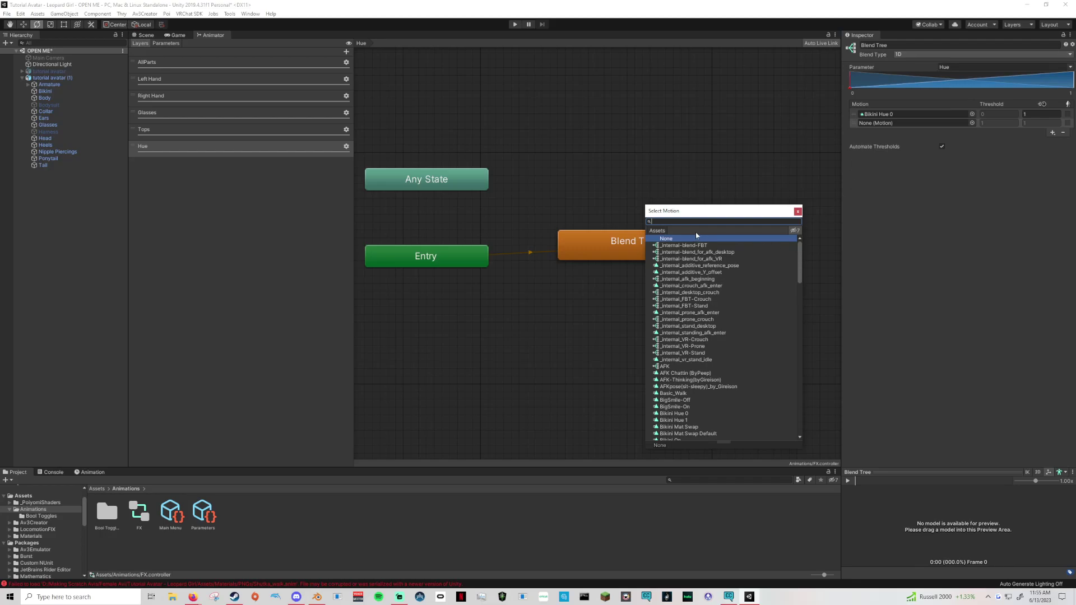
{"action": "type", "text": "hue"}
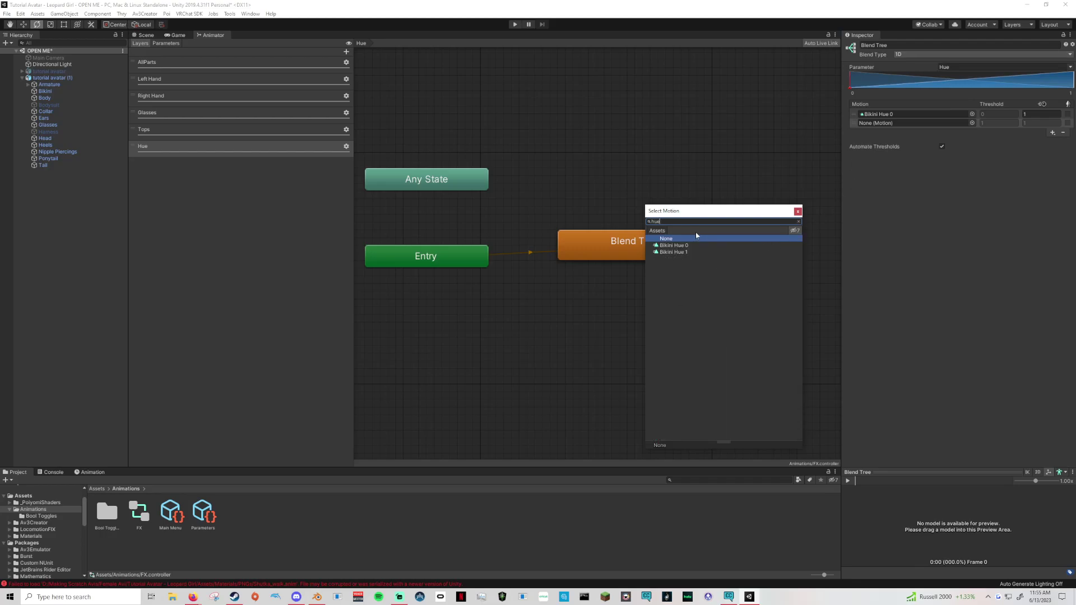
{"action": "left_click", "coordinate": [676, 251]}
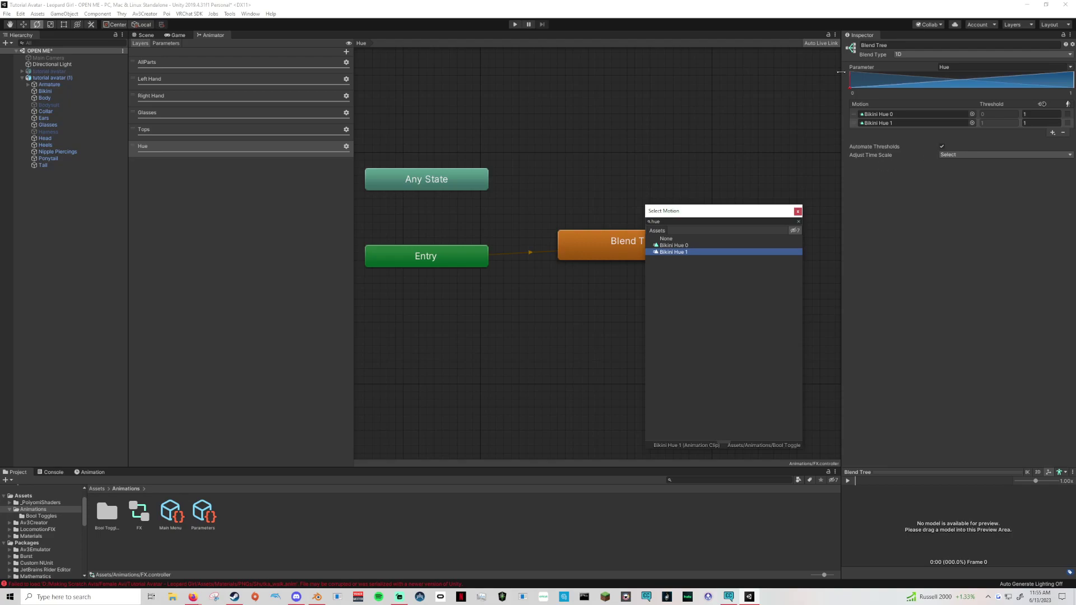
Step: Scrub the blend tree's Hue preview value between the two Bikini Hue motions
{"action": "left_click", "coordinate": [868, 84]}
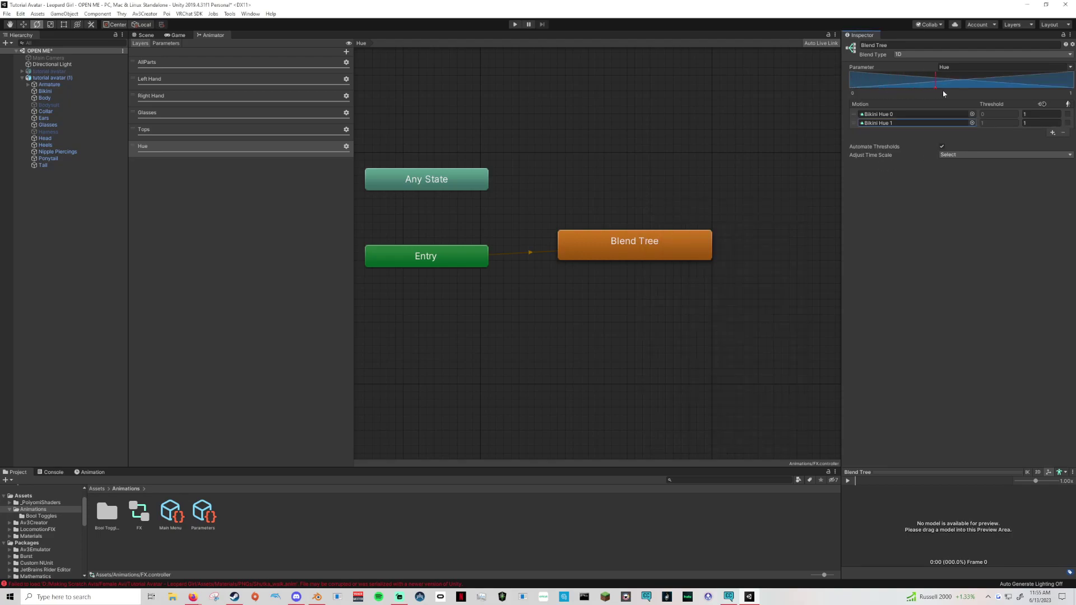
{"action": "left_click_drag", "start_coordinate": [877, 94], "coordinate": [819, 96]}
{"action": "left_click", "coordinate": [853, 90]}
Step: Compare the state graphs of the Glasses and Tops layers with the Hue layer
{"action": "left_click", "coordinate": [181, 115]}
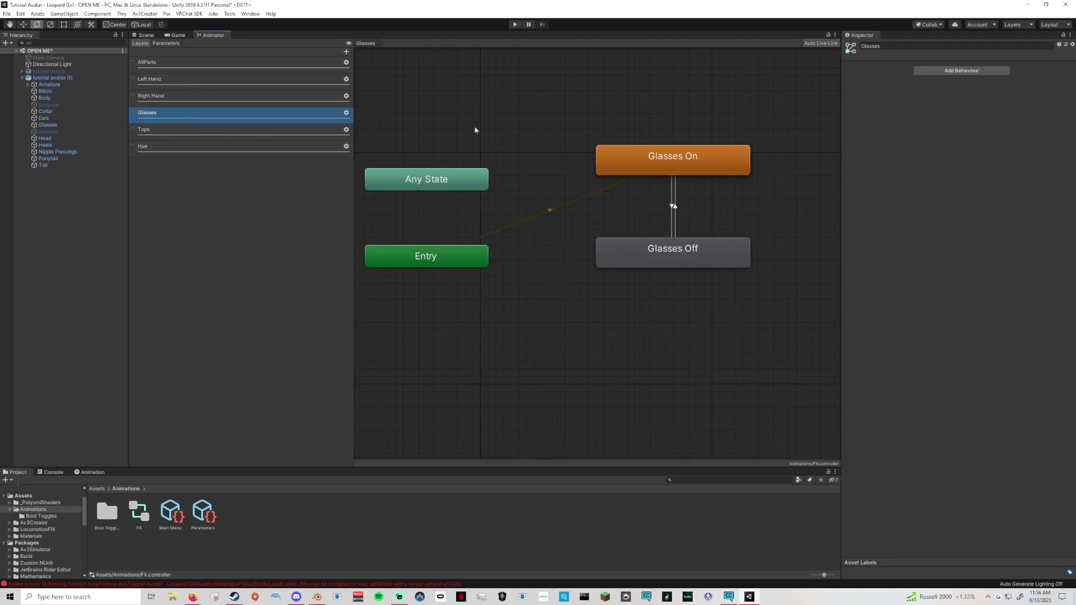
{"action": "left_click", "coordinate": [267, 130]}
{"action": "left_click", "coordinate": [287, 148]}
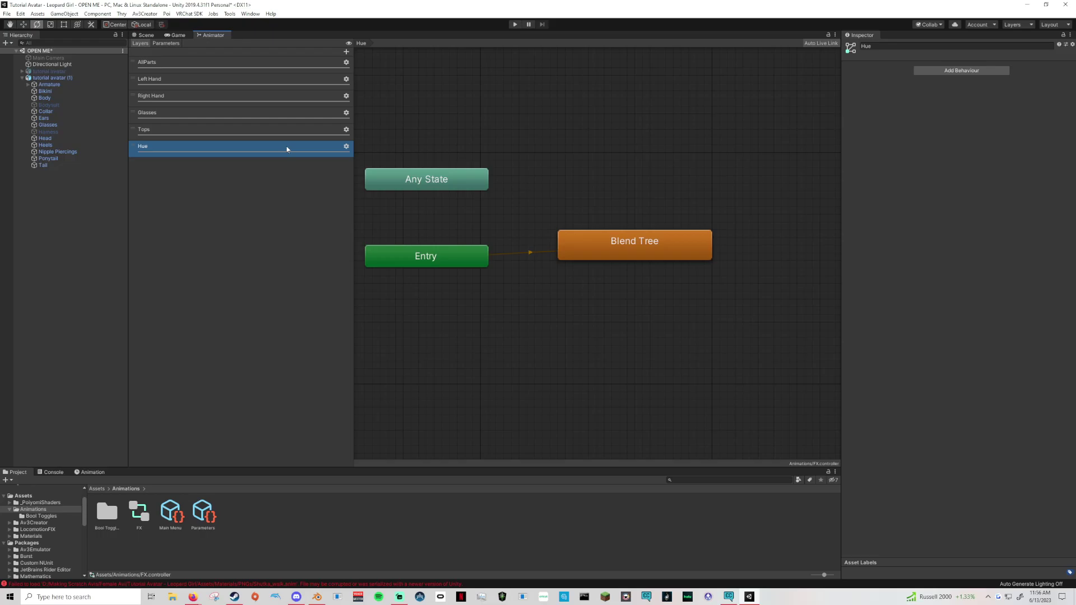
Step: Disable the duplicate tutorial avatar (1) and enable the original tutorial avatar in the scene
{"action": "left_click", "coordinate": [145, 35]}
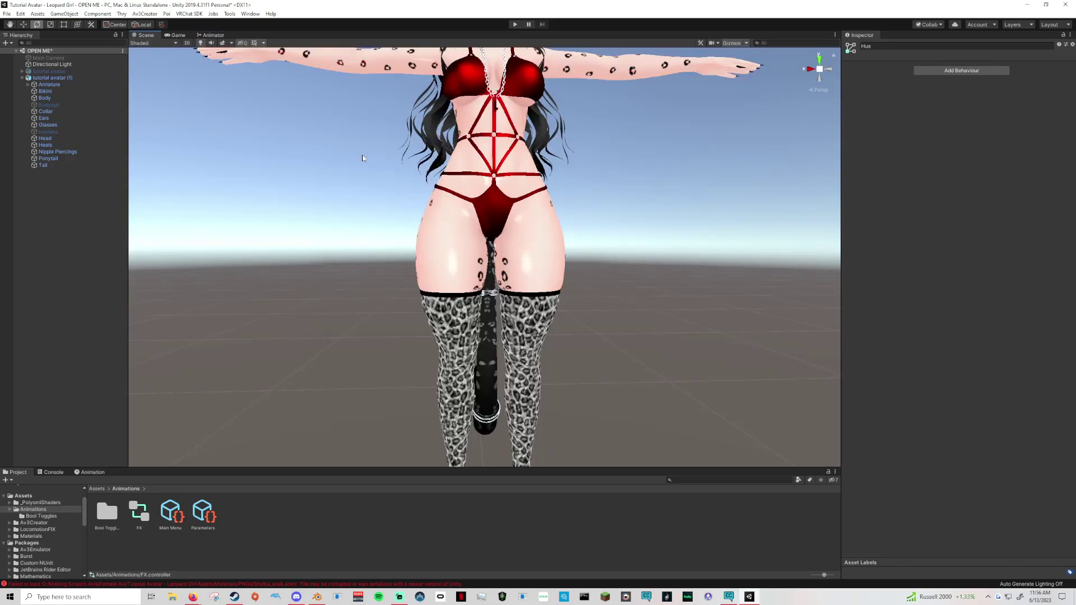
{"action": "left_click", "coordinate": [52, 77]}
{"action": "left_click", "coordinate": [864, 47]}
{"action": "left_click", "coordinate": [50, 71]}
{"action": "left_click", "coordinate": [863, 47]}
{"action": "middle_click_drag", "start_coordinate": [699, 118], "coordinate": [694, 129]}
{"action": "right_click_drag", "start_coordinate": [629, 143], "coordinate": [748, 161]}
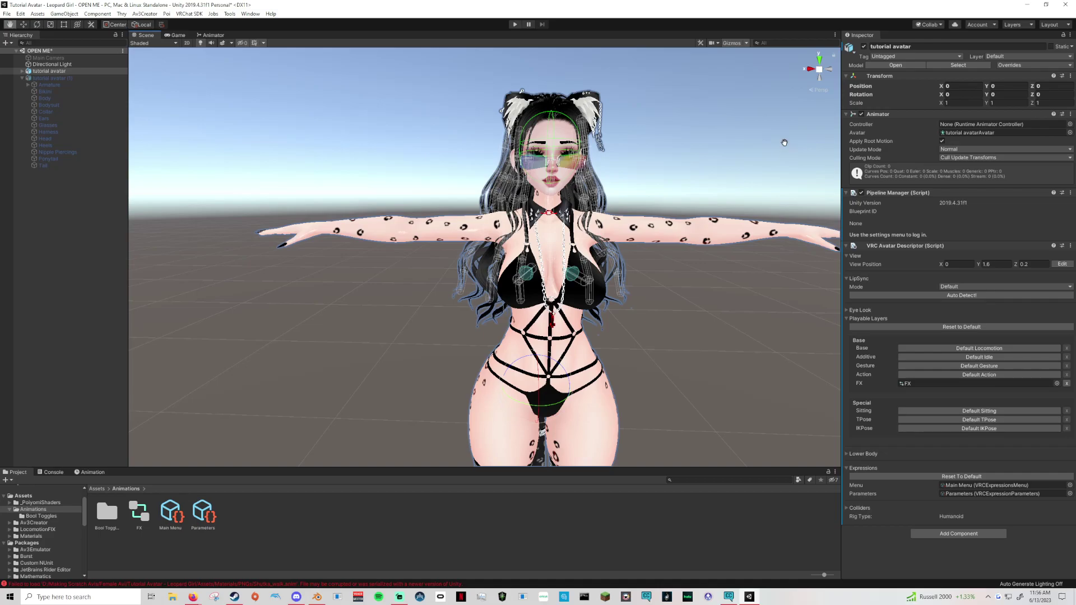
Step: Switch to the Canva design in Firefox, replace the title text with "Testing", and return to Unity
{"action": "mouse_move", "coordinate": [192, 597]}
{"action": "left_click", "coordinate": [218, 553]}
{"action": "double_click", "coordinate": [541, 342]}
{"action": "double_click", "coordinate": [542, 338]}
{"action": "left_click", "coordinate": [554, 337]}
{"action": "triple_click", "coordinate": [703, 323]}
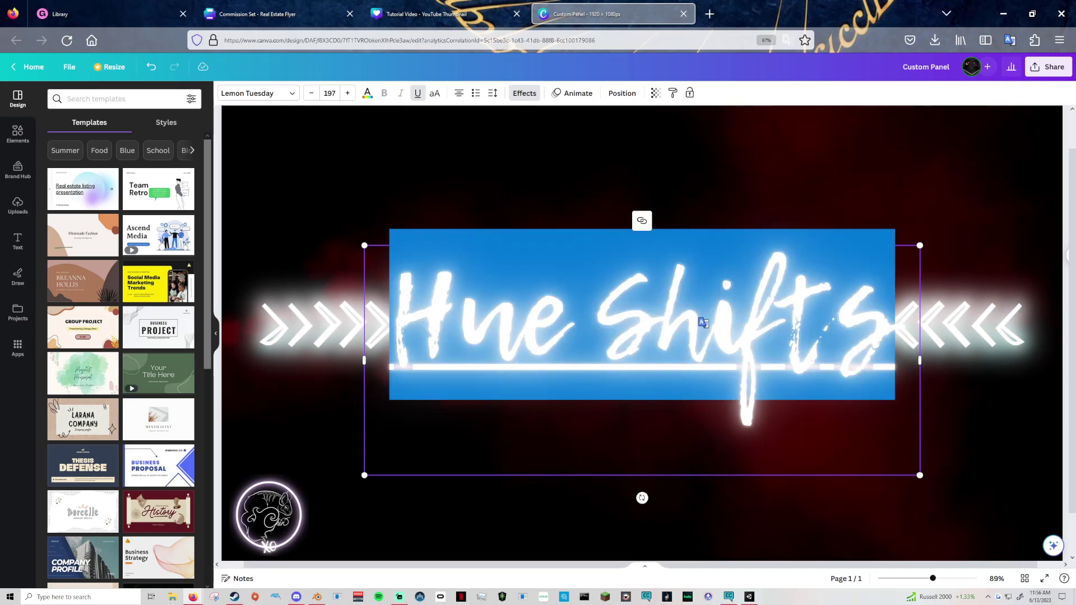
{"action": "type", "text": "Testing"}
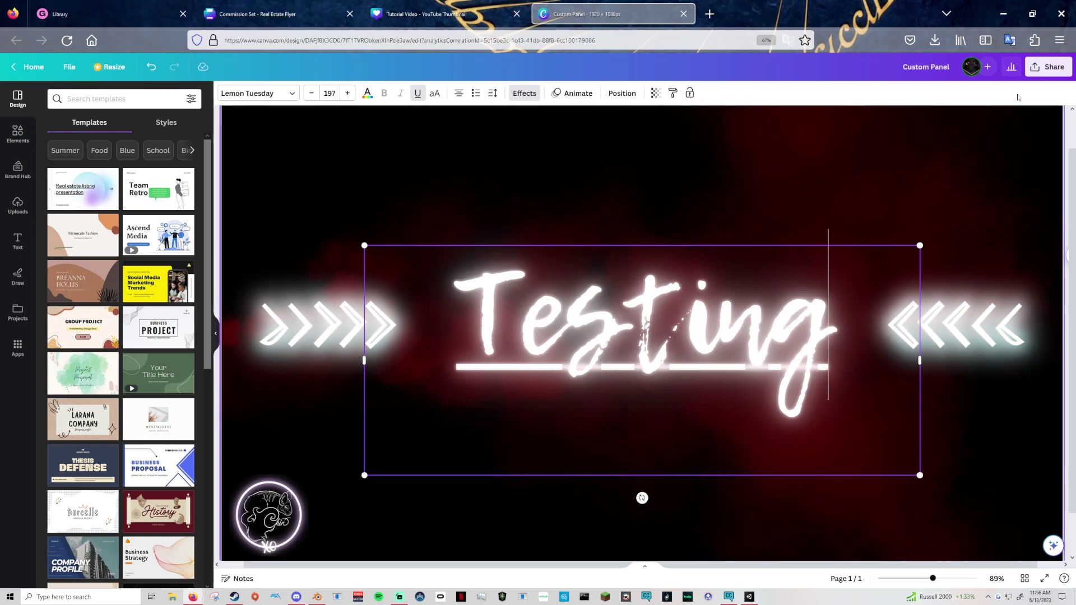
{"action": "left_click", "coordinate": [1003, 13]}
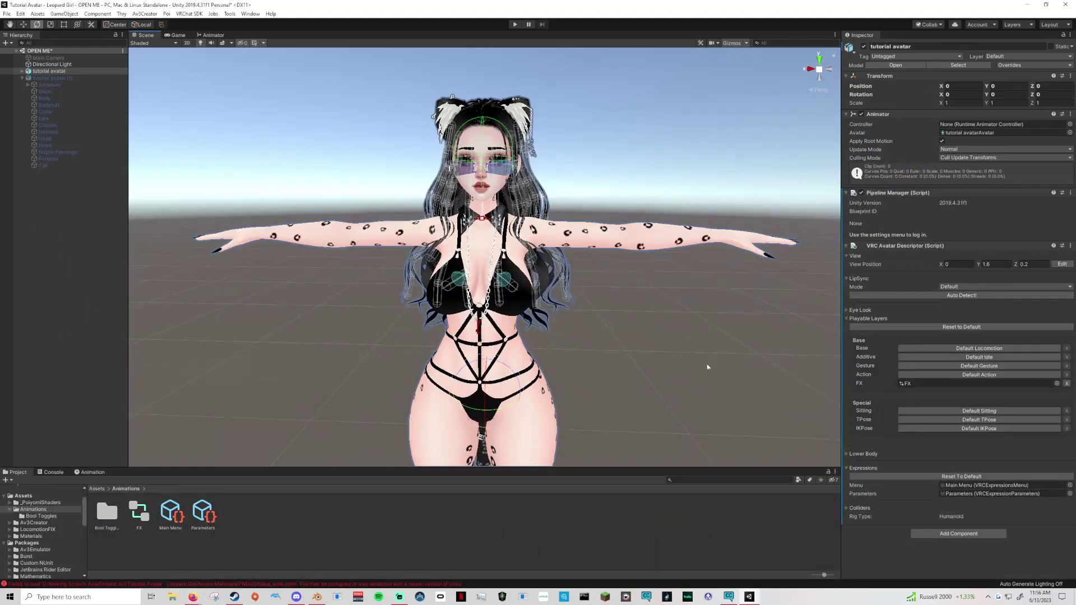
Step: Start play mode with the avatar framed in the Scene view and enable the Avatars 3.0 Emulator
{"action": "middle_click_drag", "start_coordinate": [594, 331], "coordinate": [669, 304]}
{"action": "left_click", "coordinate": [516, 25]}
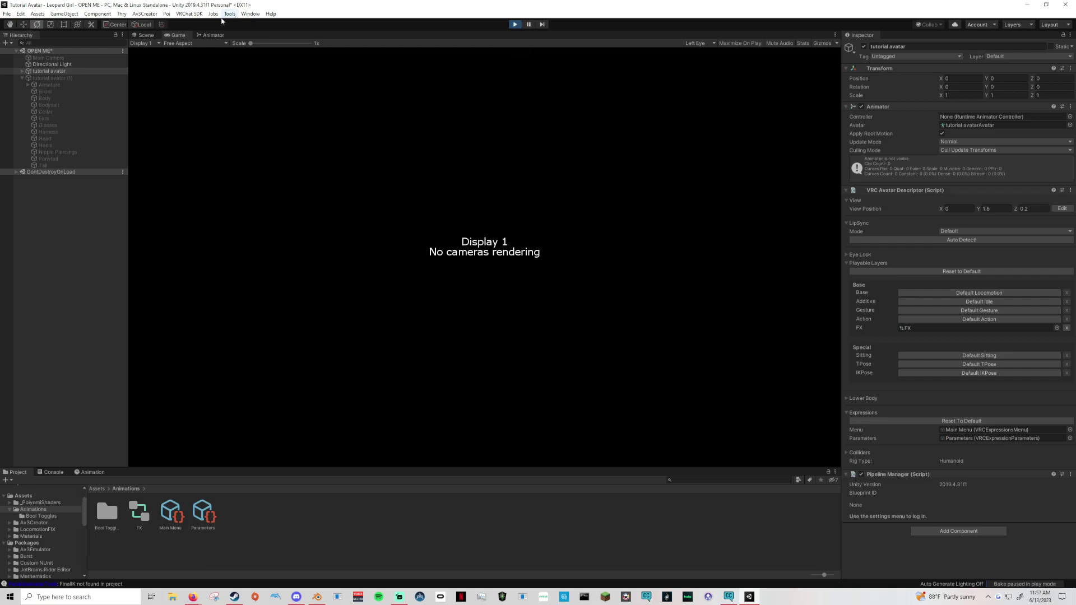
{"action": "left_click", "coordinate": [140, 35]}
{"action": "right_click_drag", "start_coordinate": [563, 291], "coordinate": [605, 286]}
{"action": "middle_click_drag", "start_coordinate": [641, 287], "coordinate": [571, 264]}
{"action": "right_click_drag", "start_coordinate": [661, 276], "coordinate": [580, 238]}
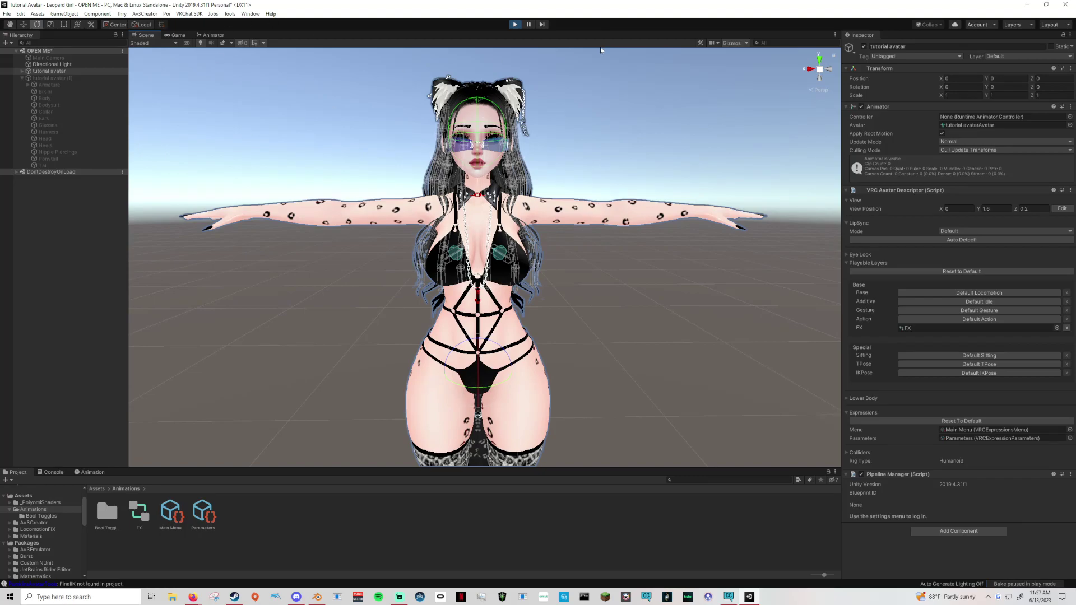
{"action": "left_click", "coordinate": [229, 14]}
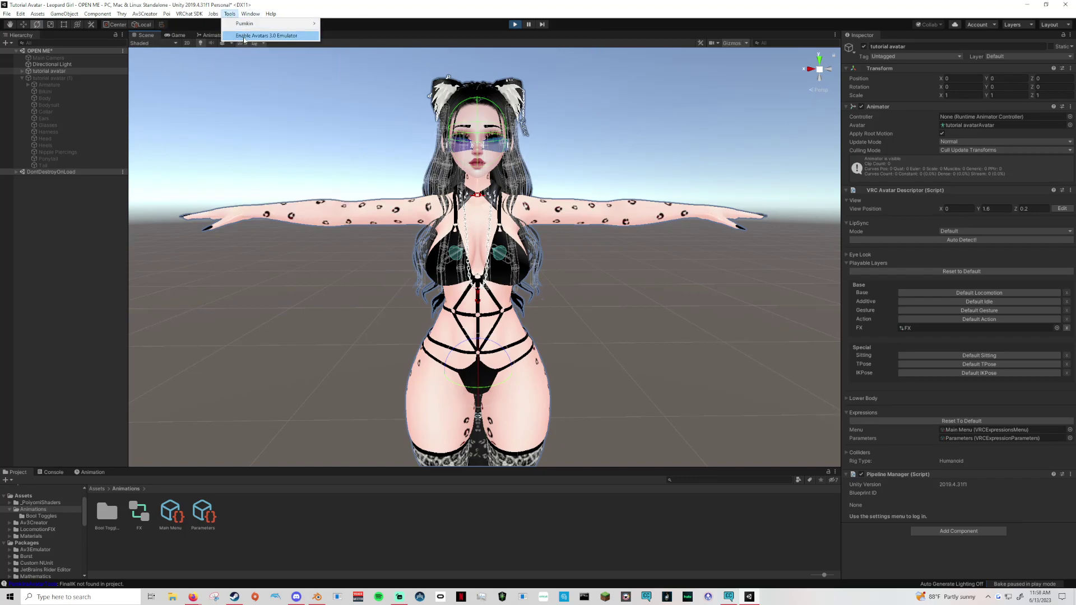
{"action": "left_click", "coordinate": [242, 39]}
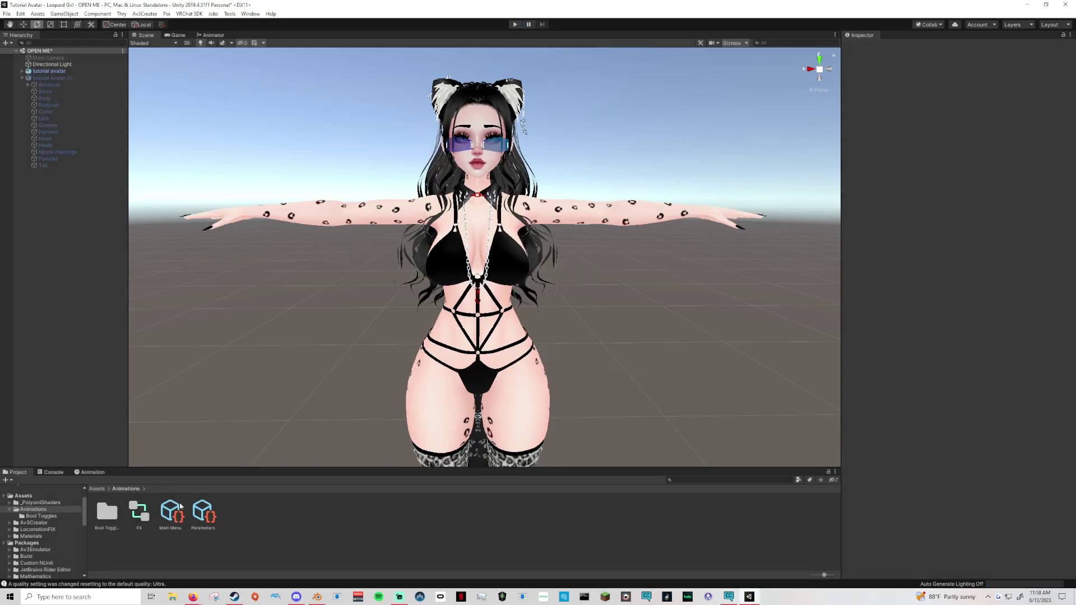
Step: Open the FX controller from the Animations folder and show its AllParts layer states
{"action": "left_click", "coordinate": [139, 515]}
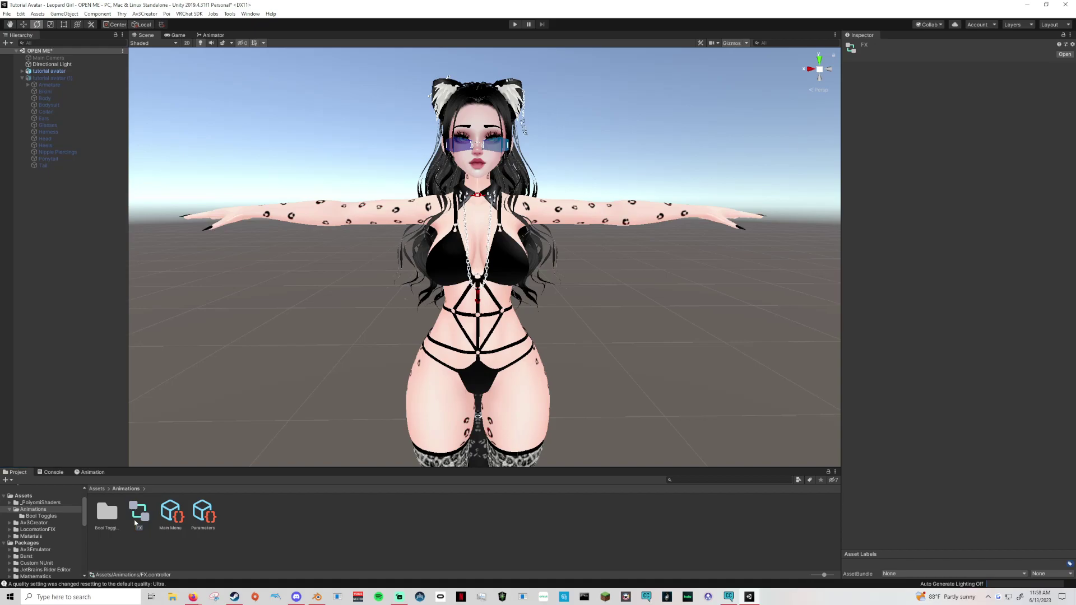
{"action": "double_click", "coordinate": [137, 518]}
{"action": "scroll", "coordinate": [657, 199], "scroll_direction": "down", "scroll_amount": 3}
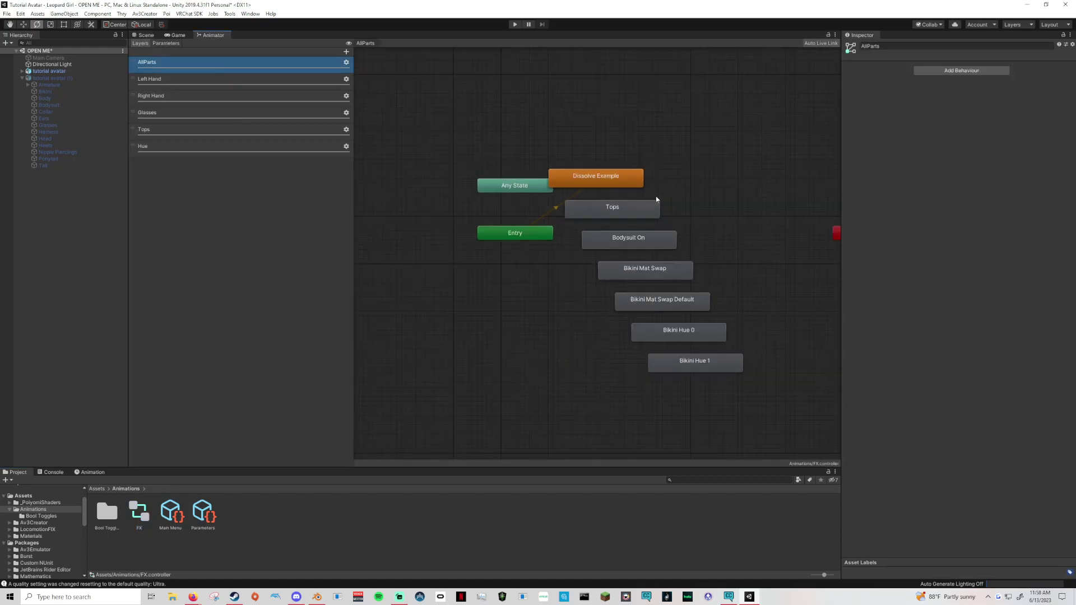
Step: Delete all the animation states from the AllParts layer
{"action": "left_click_drag", "start_coordinate": [743, 392], "coordinate": [604, 159]}
{"action": "key", "text": "Delete"}
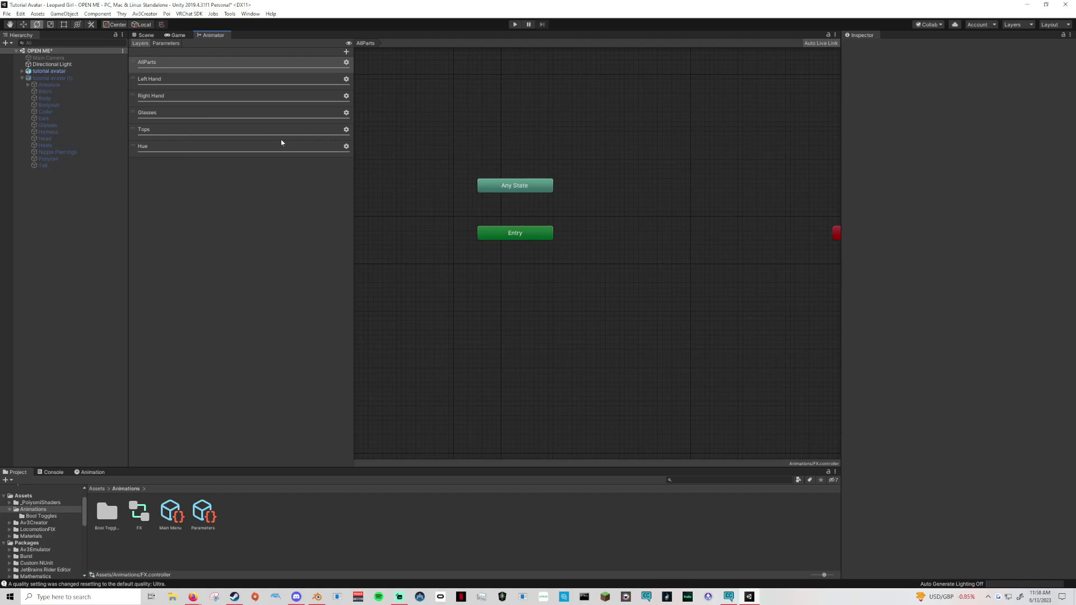
Step: In the Glasses layer, set the Glasses condition to false for On to Off and true for Off to On
{"action": "left_click", "coordinate": [223, 112]}
{"action": "scroll", "coordinate": [695, 158], "scroll_direction": "up", "scroll_amount": 3}
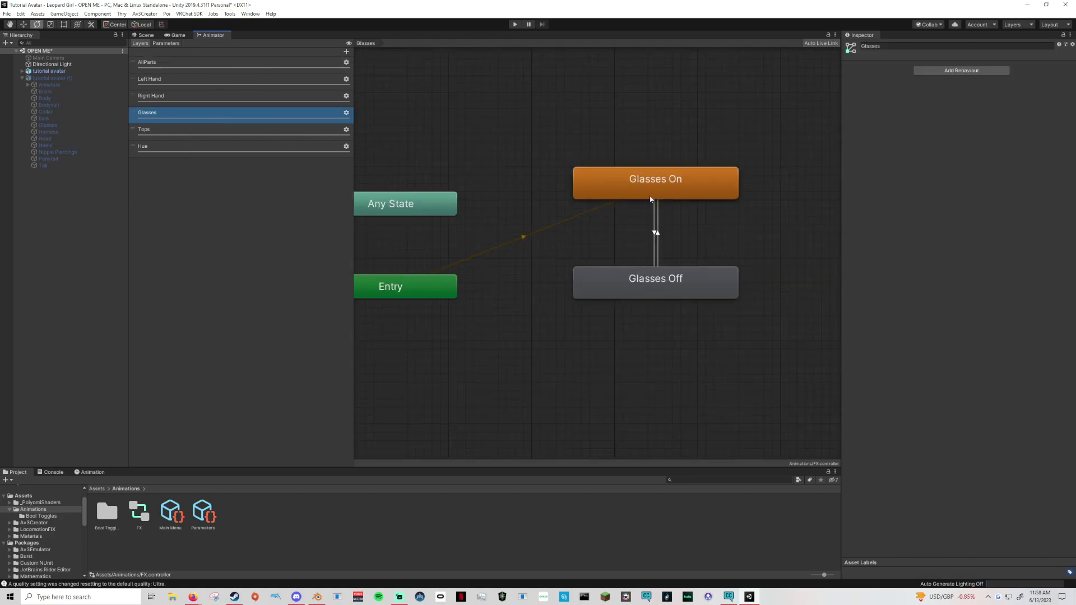
{"action": "left_click", "coordinate": [654, 224]}
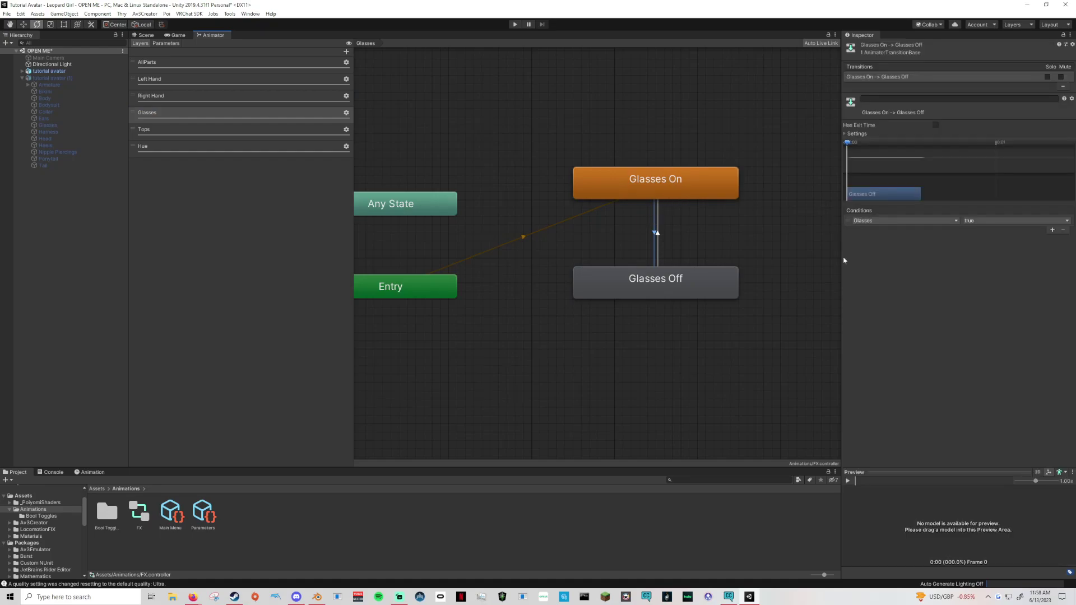
{"action": "left_click", "coordinate": [1003, 221]}
{"action": "left_click", "coordinate": [981, 246]}
{"action": "left_click", "coordinate": [658, 236]}
{"action": "left_click", "coordinate": [1015, 220]}
{"action": "left_click", "coordinate": [981, 229]}
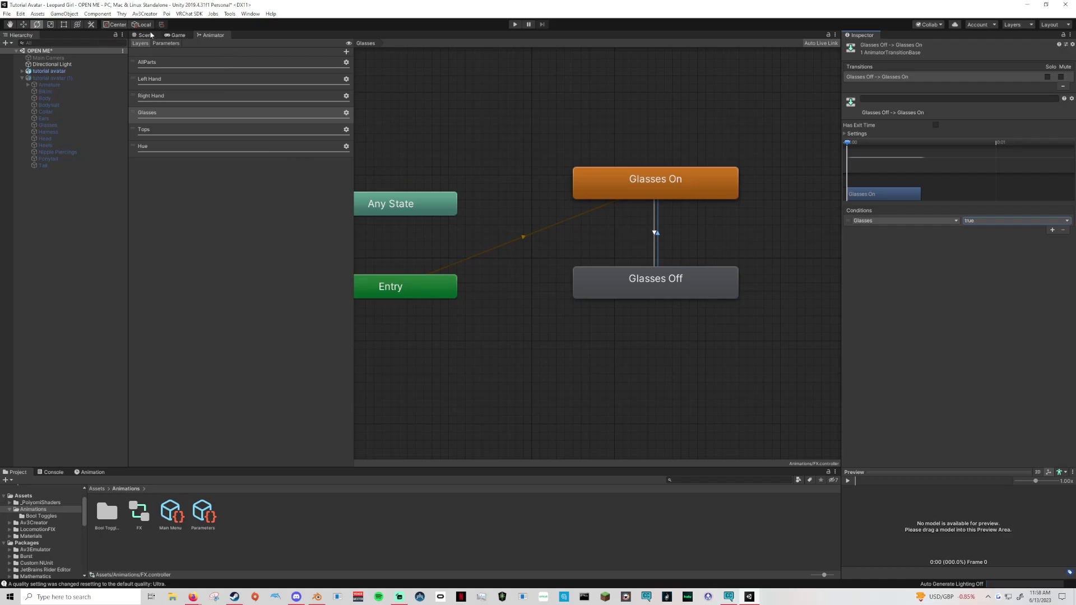
Step: Open the tutorial avatar's Main Menu asset and add a Toggle control named Glasses that uses the Glasses bool parameter
{"action": "left_click", "coordinate": [49, 71]}
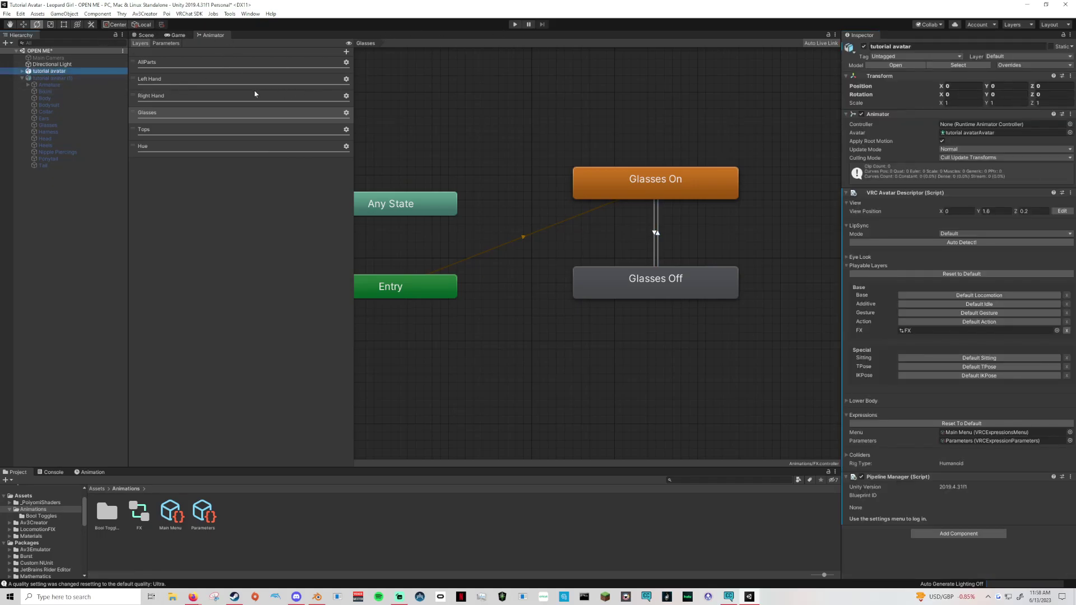
{"action": "left_click", "coordinate": [956, 433]}
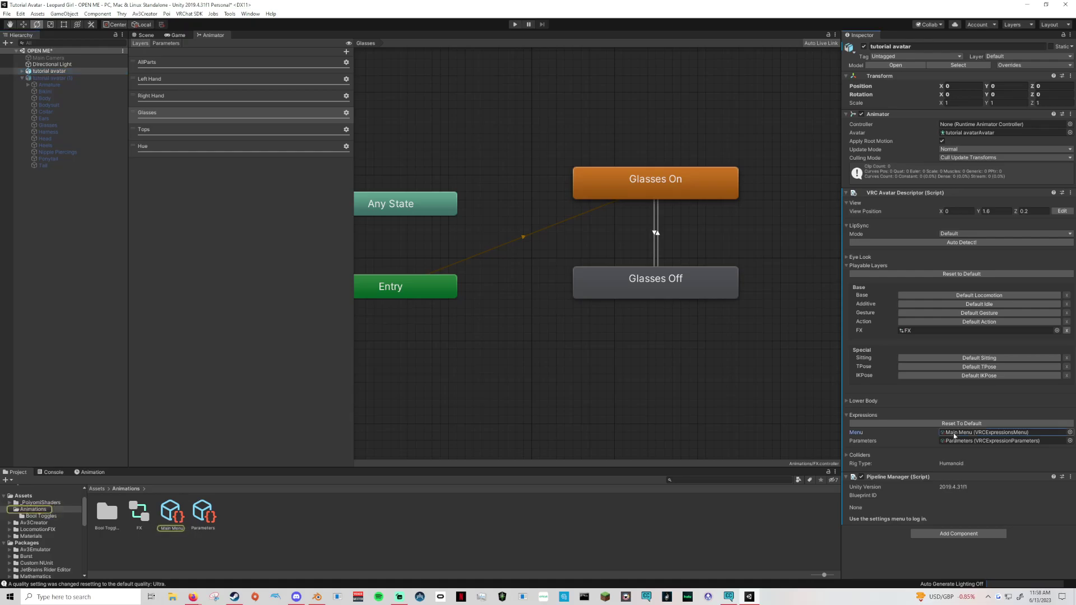
{"action": "double_click", "coordinate": [957, 433]}
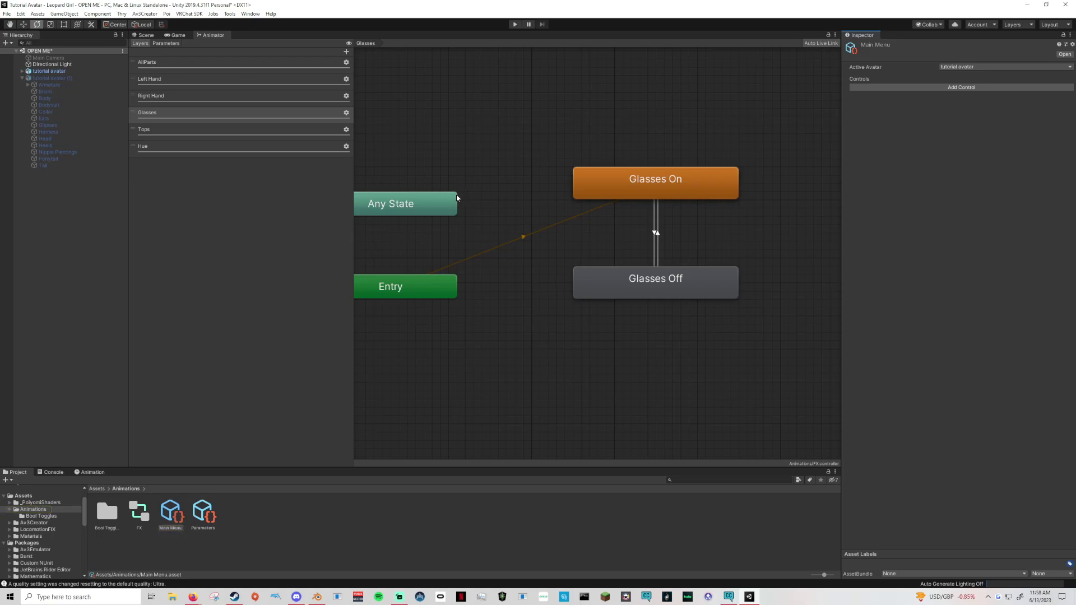
{"action": "left_click", "coordinate": [926, 88]}
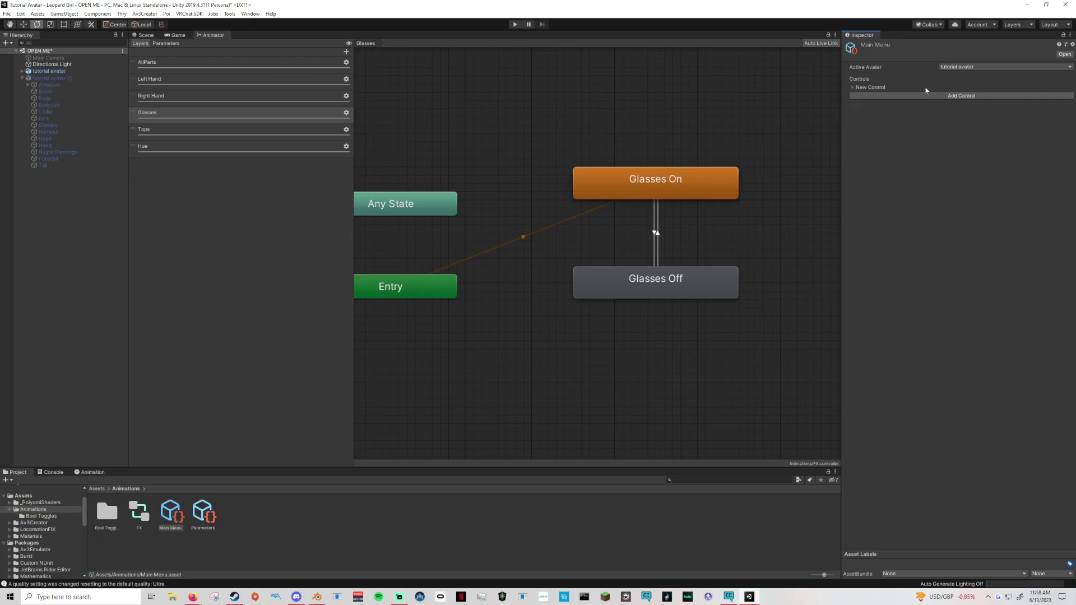
{"action": "left_click", "coordinate": [853, 88]}
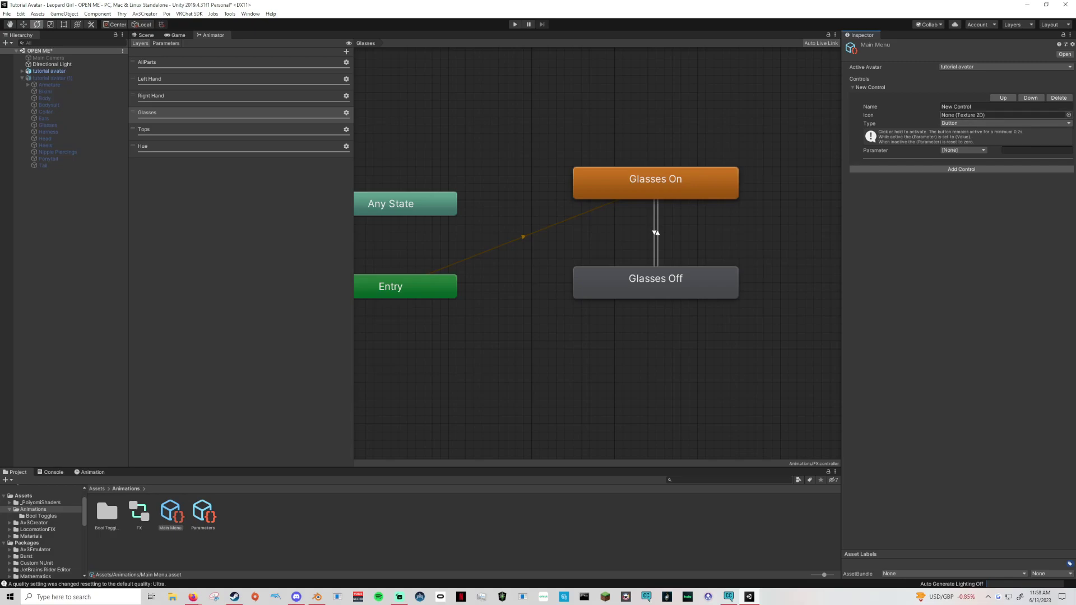
{"action": "left_click", "coordinate": [959, 106]}
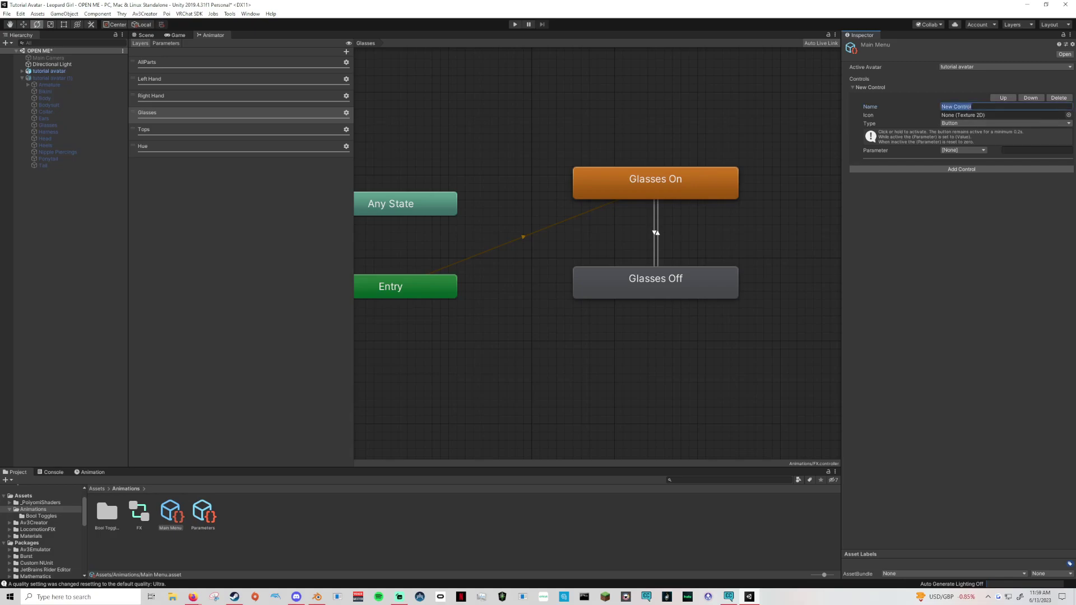
{"action": "type", "text": "Glasses"}
{"action": "left_click", "coordinate": [959, 123]}
{"action": "left_click", "coordinate": [963, 142]}
{"action": "left_click", "coordinate": [955, 151]}
{"action": "left_click", "coordinate": [970, 197]}
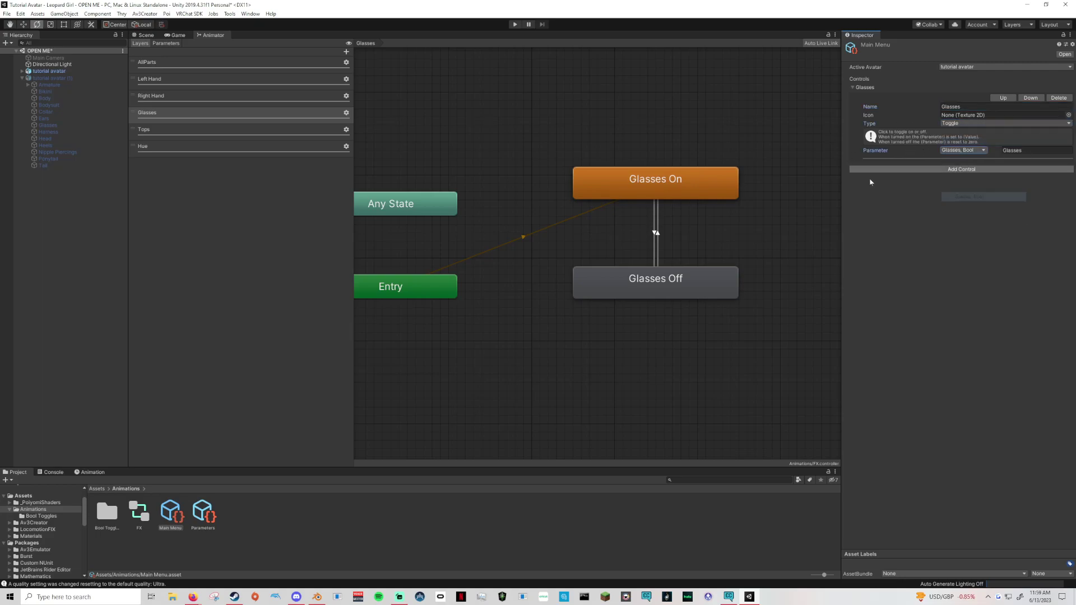
Step: Add a Toggle control named Tops to the Main Menu, using the Tops bool parameter
{"action": "left_click", "coordinate": [853, 169]}
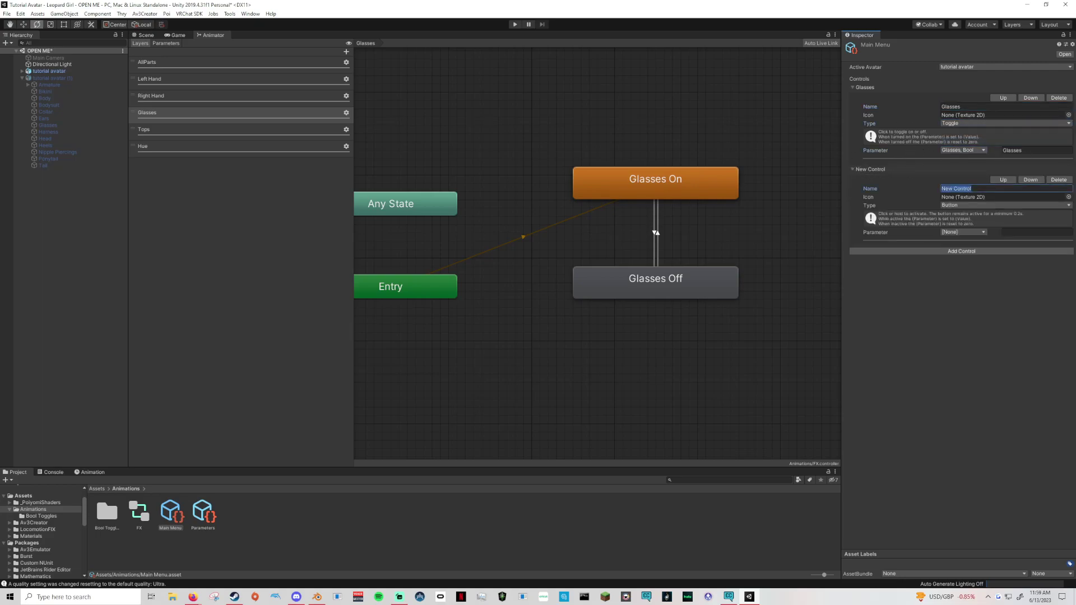
{"action": "type", "text": "Tops"}
{"action": "left_click", "coordinate": [1003, 205]}
{"action": "left_click", "coordinate": [953, 218]}
{"action": "left_click", "coordinate": [963, 233]}
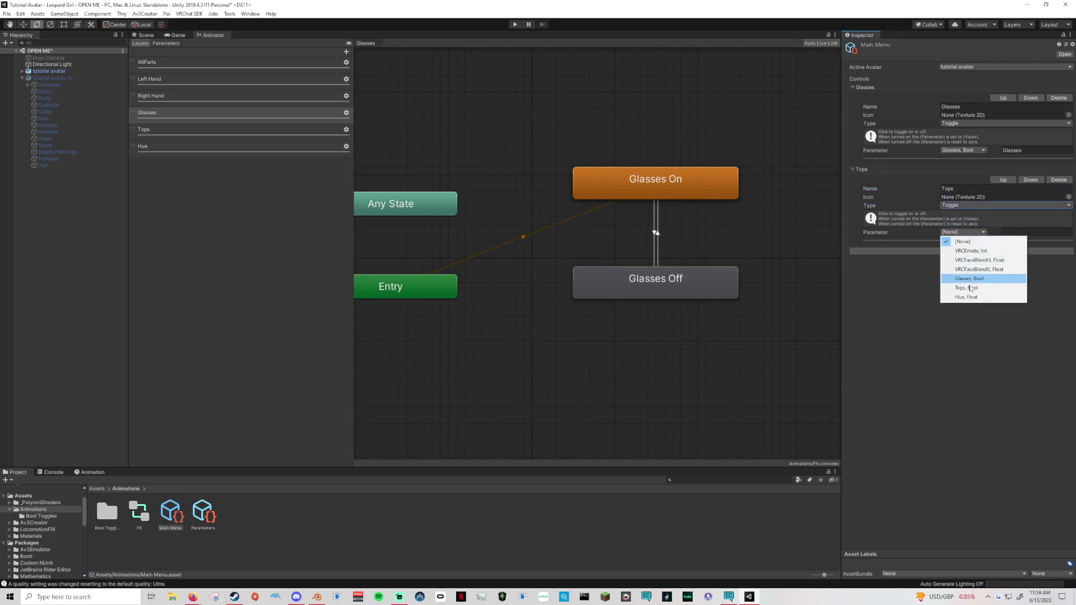
{"action": "left_click", "coordinate": [970, 287]}
Step: Add a Radial Puppet control named Hue Shift to the Main Menu, with the Hue float as its rotation parameter
{"action": "left_click", "coordinate": [854, 252]}
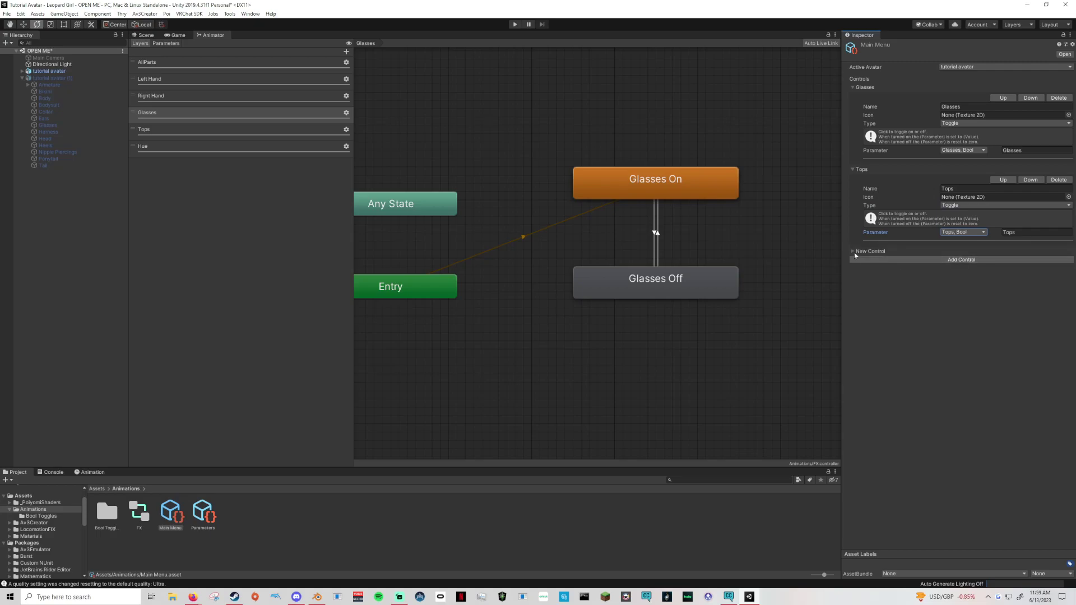
{"action": "left_click", "coordinate": [855, 252]}
{"action": "left_click", "coordinate": [981, 270]}
{"action": "type", "text": "Hue Shift"}
{"action": "left_click", "coordinate": [964, 287]}
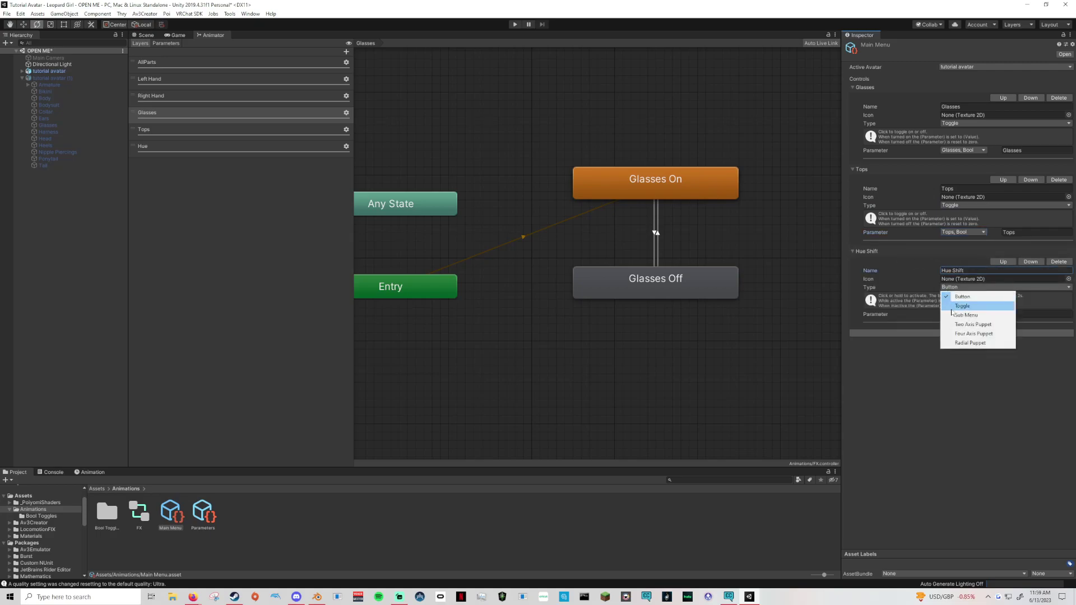
{"action": "left_click", "coordinate": [960, 344]}
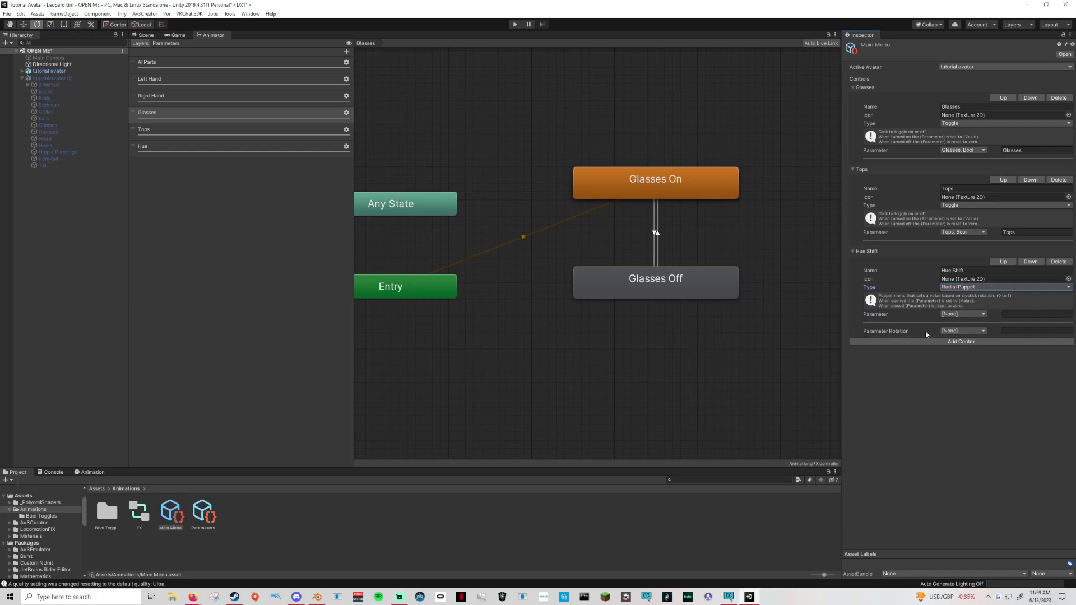
{"action": "left_click", "coordinate": [963, 331]}
{"action": "left_click", "coordinate": [971, 396]}
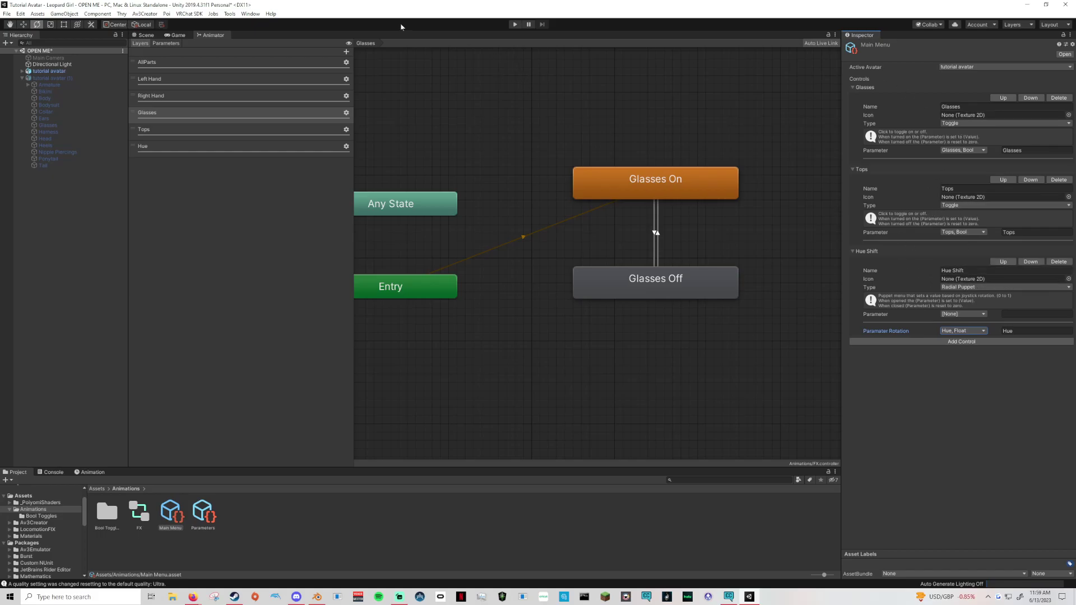
Step: Apply the Leather 1 material from the Materials folder to the avatar's bikini in the Scene view
{"action": "left_click", "coordinate": [138, 36]}
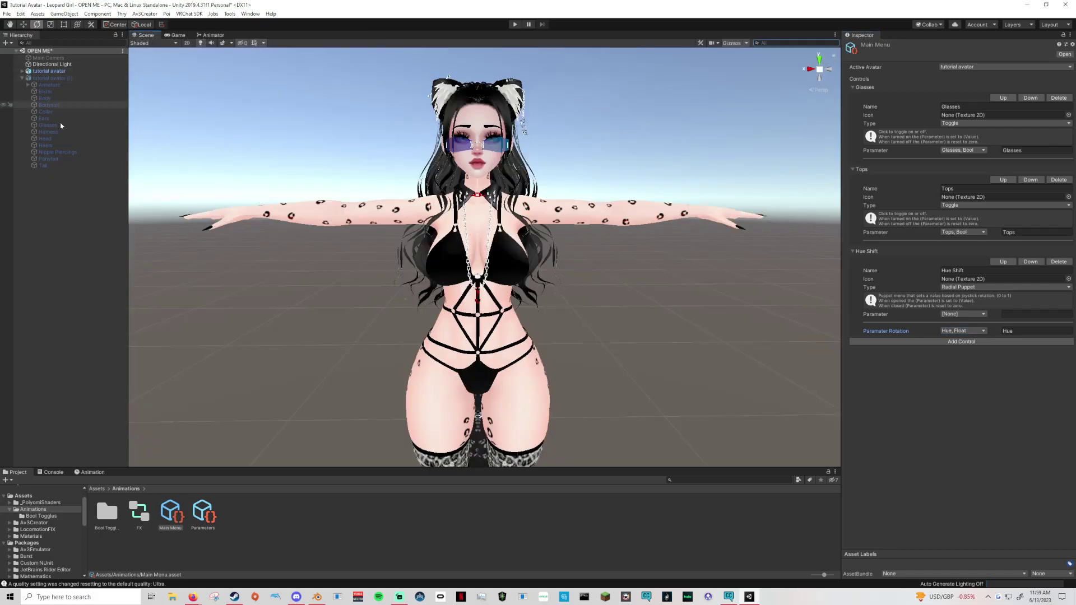
{"action": "left_click", "coordinate": [23, 496]}
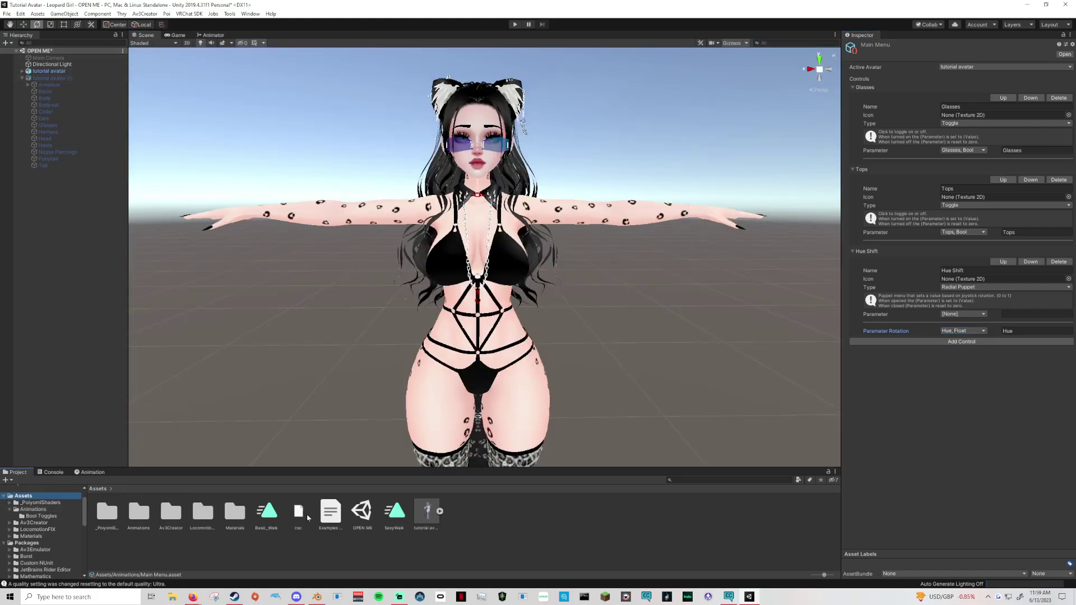
{"action": "left_click", "coordinate": [31, 537]}
{"action": "left_click_drag", "start_coordinate": [426, 511], "coordinate": [485, 361]}
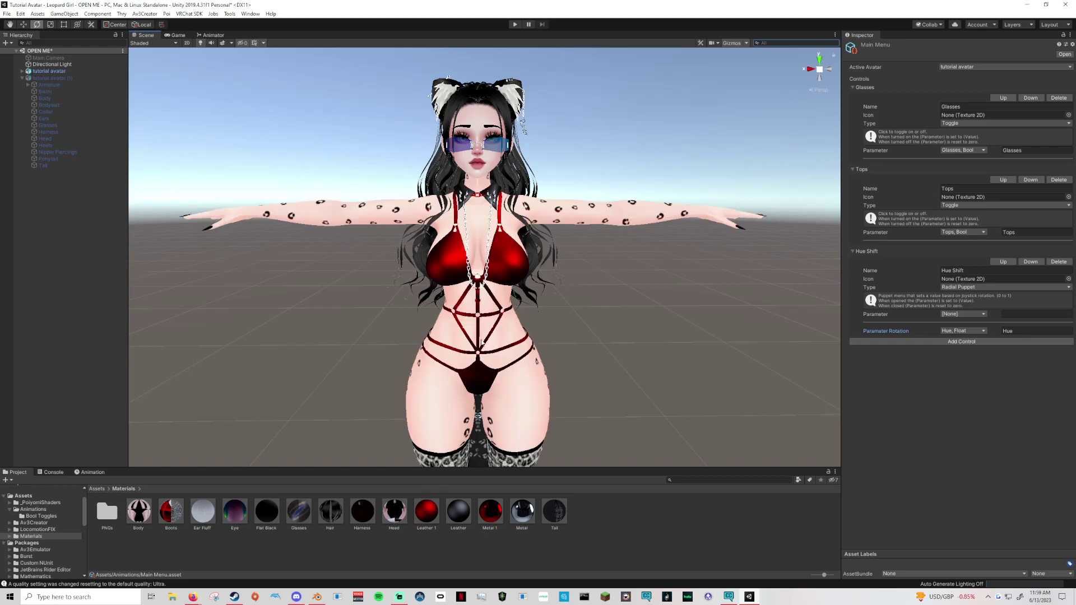
Step: Start play mode, show the Scene view, and select the tutorial avatar to access its expression menu
{"action": "left_click", "coordinate": [515, 24]}
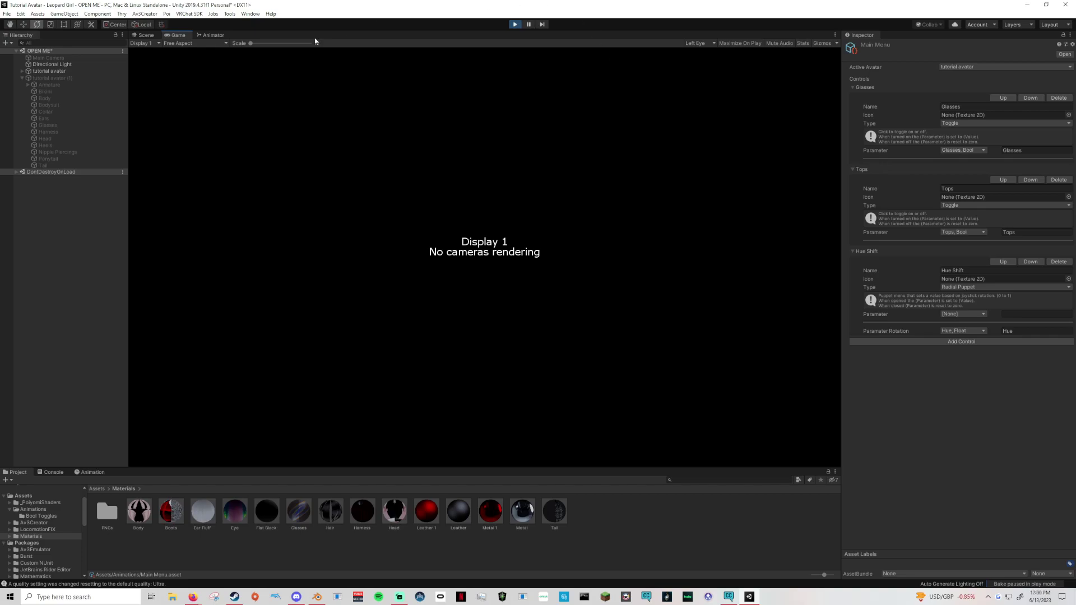
{"action": "left_click", "coordinate": [146, 34]}
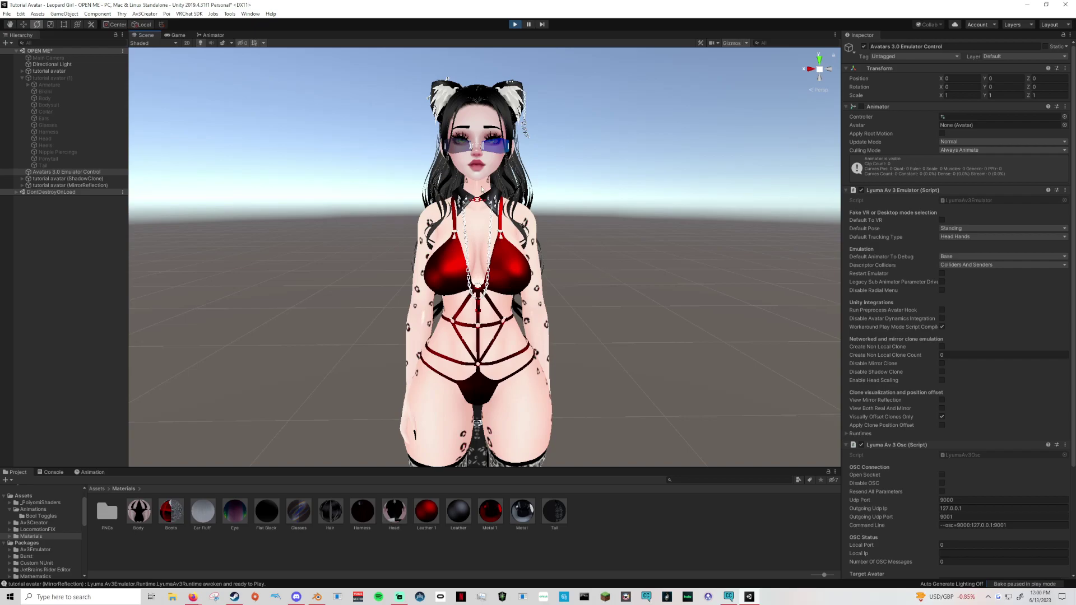
{"action": "left_click", "coordinate": [106, 72]}
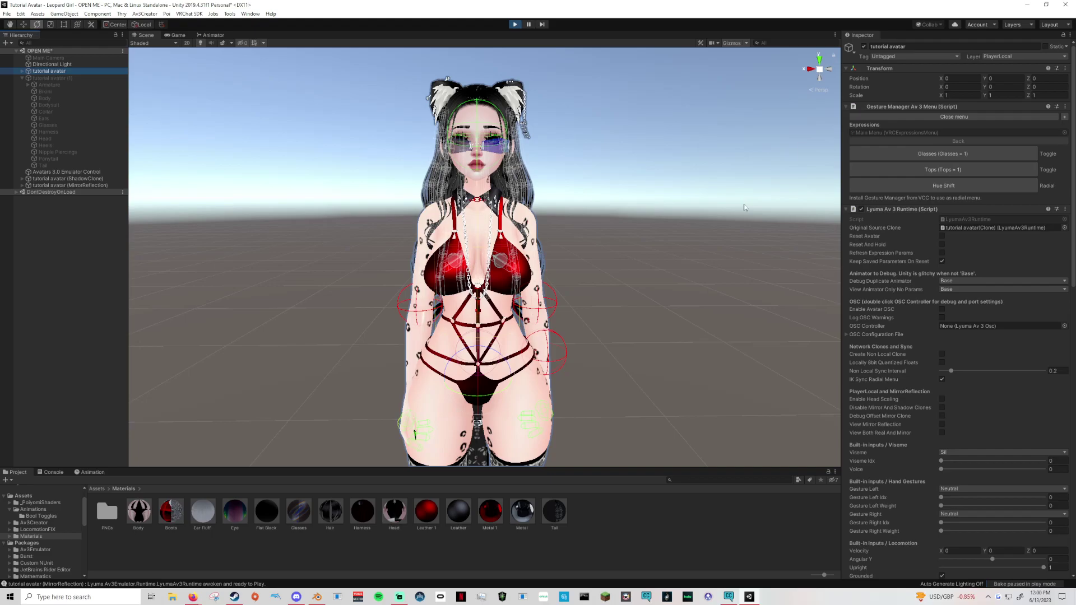
Step: Test the Glasses and Tops toggles by switching each one on and off in the emulated expression menu
{"action": "left_click", "coordinate": [957, 152]}
{"action": "left_click", "coordinate": [957, 152]}
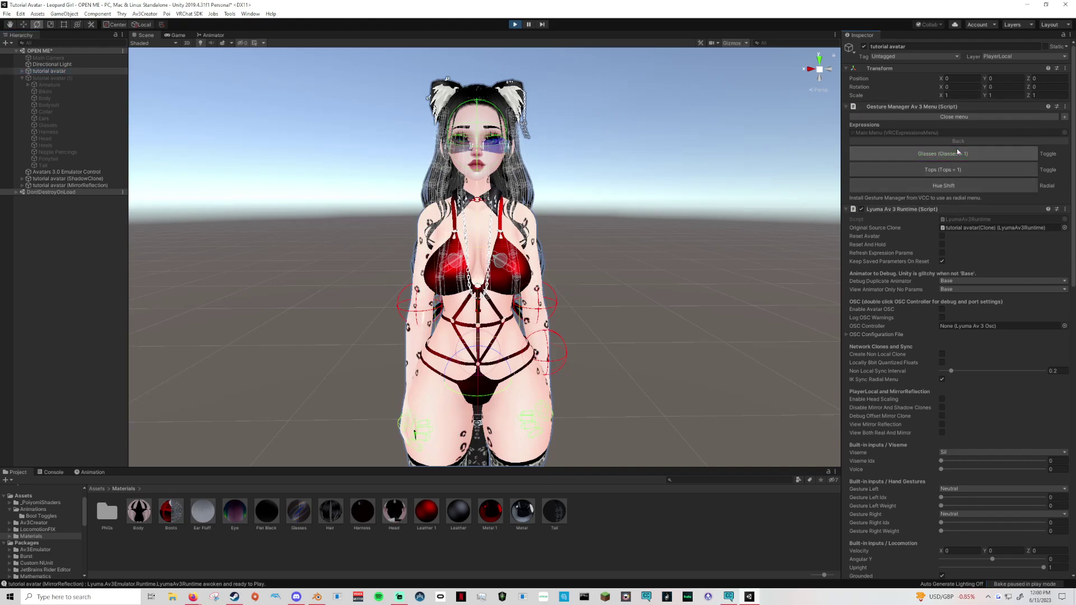
{"action": "left_click", "coordinate": [930, 172]}
{"action": "left_click", "coordinate": [931, 173]}
{"action": "left_click", "coordinate": [931, 173]}
{"action": "left_click", "coordinate": [931, 172]}
{"action": "left_click", "coordinate": [931, 173]}
{"action": "left_click", "coordinate": [930, 173]}
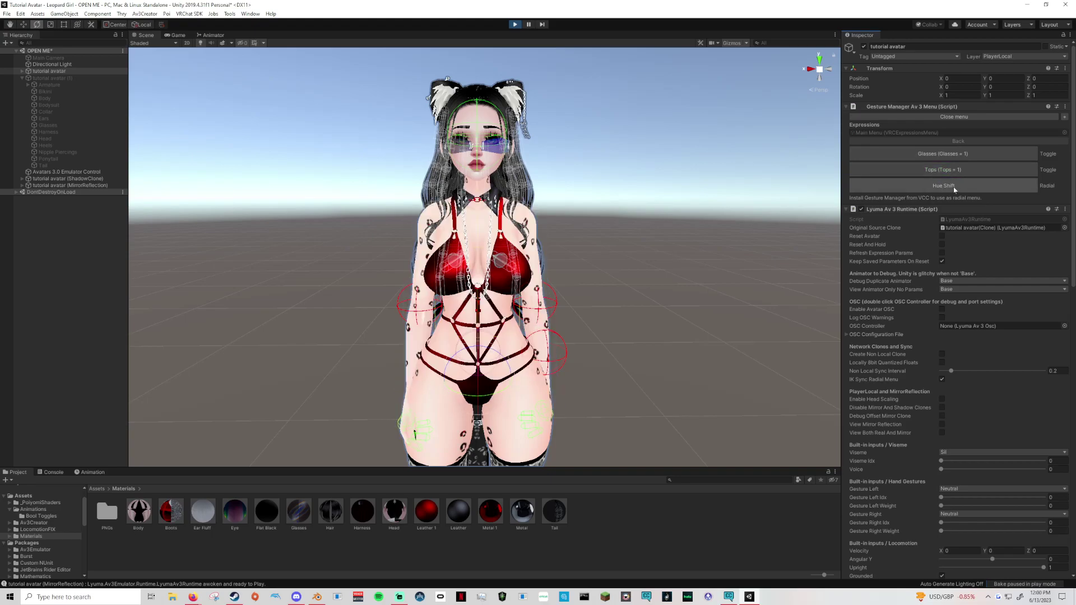
Step: Test the Hue Shift radial by sweeping its rotation, checking the bikini with the avatar deselected, and closing the radial at zero
{"action": "left_click", "coordinate": [955, 187]}
{"action": "left_click_drag", "start_coordinate": [941, 198], "coordinate": [1012, 198]}
{"action": "left_click_drag", "start_coordinate": [1040, 199], "coordinate": [1022, 198]}
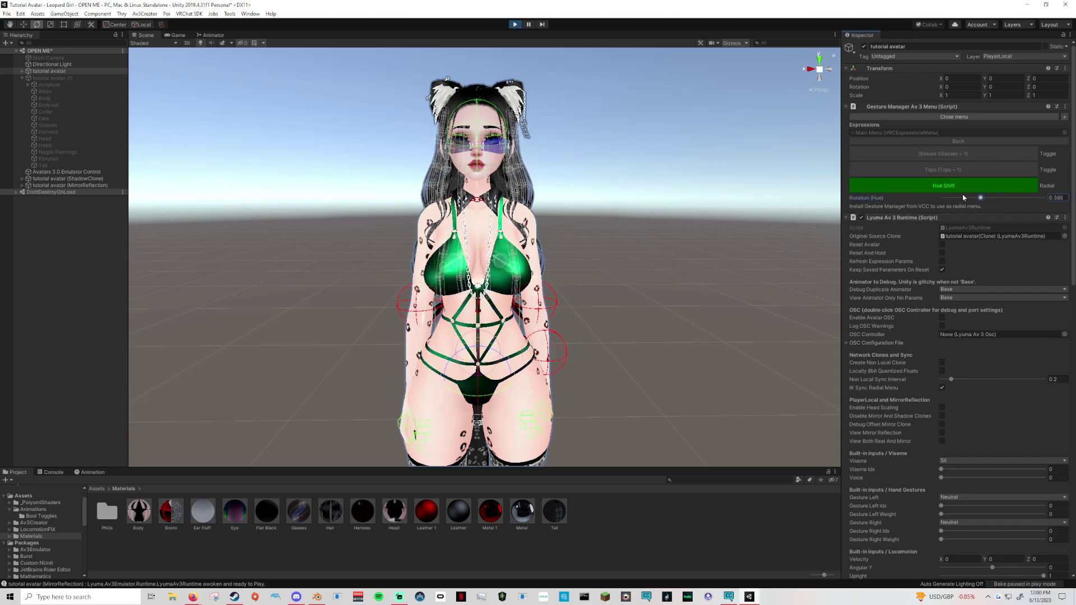
{"action": "left_click", "coordinate": [679, 179]}
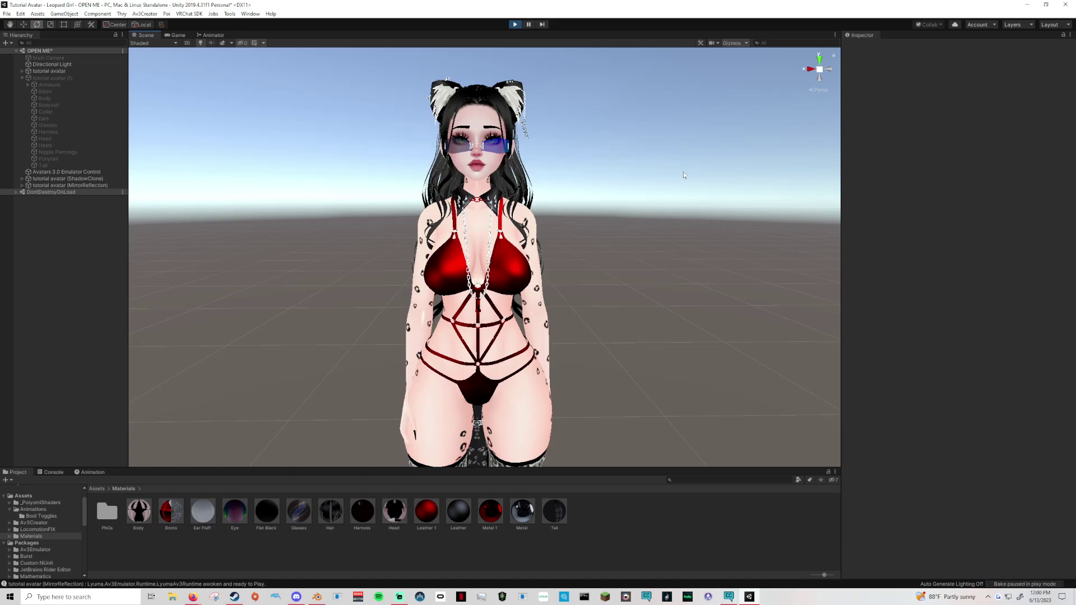
{"action": "left_click", "coordinate": [61, 72]}
{"action": "left_click_drag", "start_coordinate": [942, 198], "coordinate": [967, 199]}
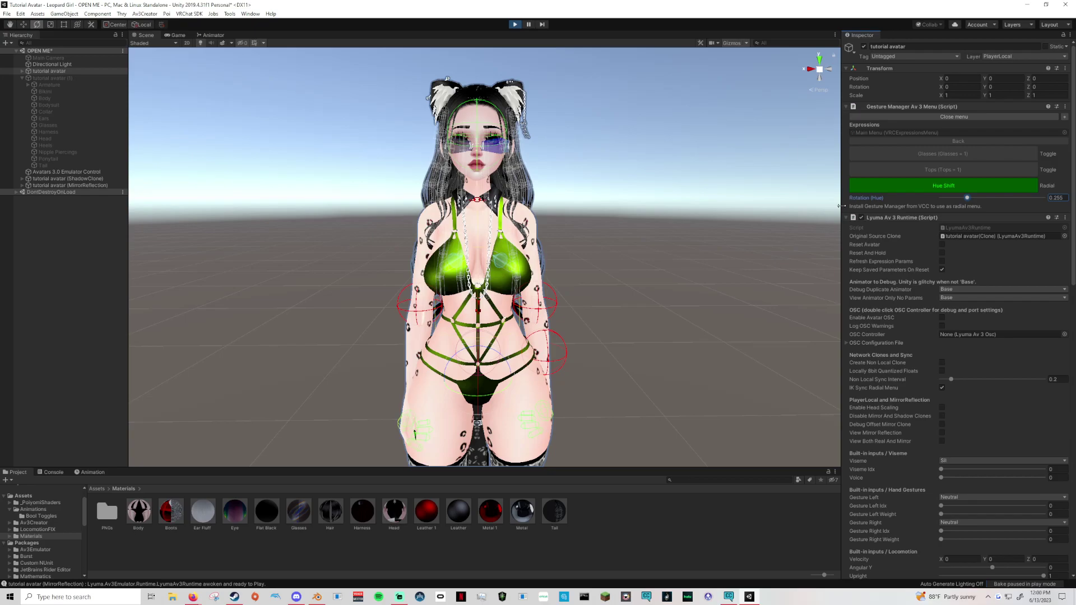
{"action": "left_click_drag", "start_coordinate": [969, 198], "coordinate": [935, 190]}
{"action": "left_click", "coordinate": [934, 187]}
Step: Retest the Glasses toggle, leave both Glasses and Tops switched on, and inspect the deselected avatar from the front
{"action": "left_click", "coordinate": [947, 155]}
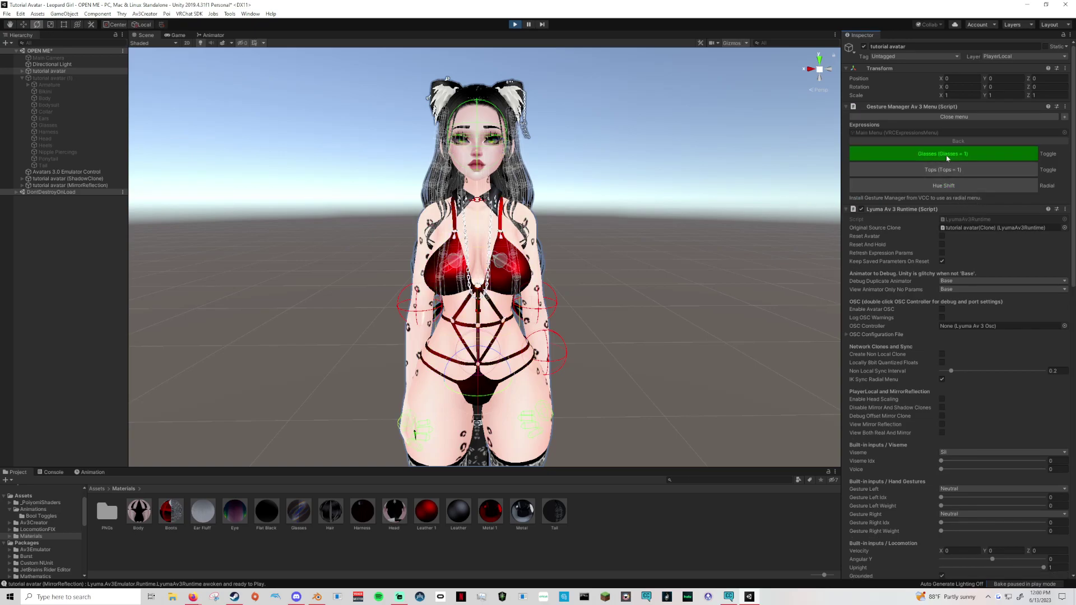
{"action": "left_click", "coordinate": [947, 156]}
{"action": "left_click", "coordinate": [947, 158]}
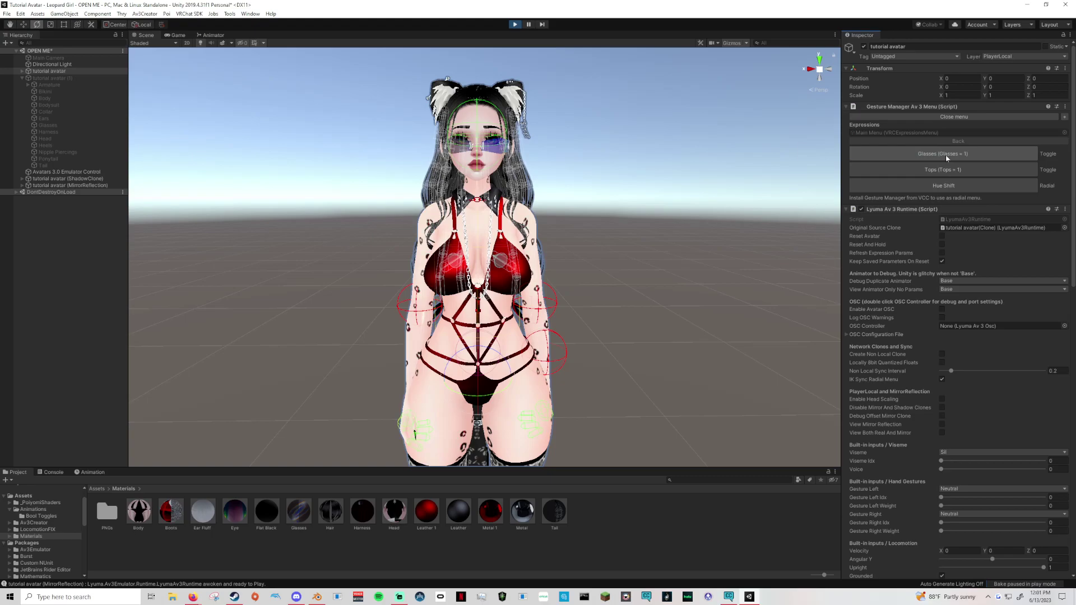
{"action": "left_click", "coordinate": [943, 153]}
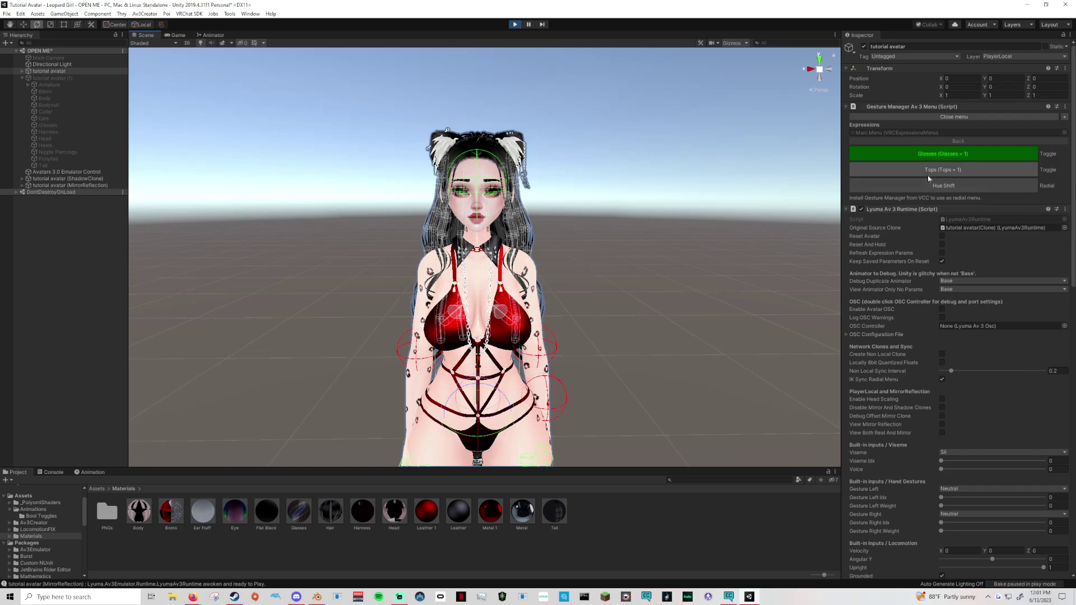
{"action": "left_click", "coordinate": [873, 174]}
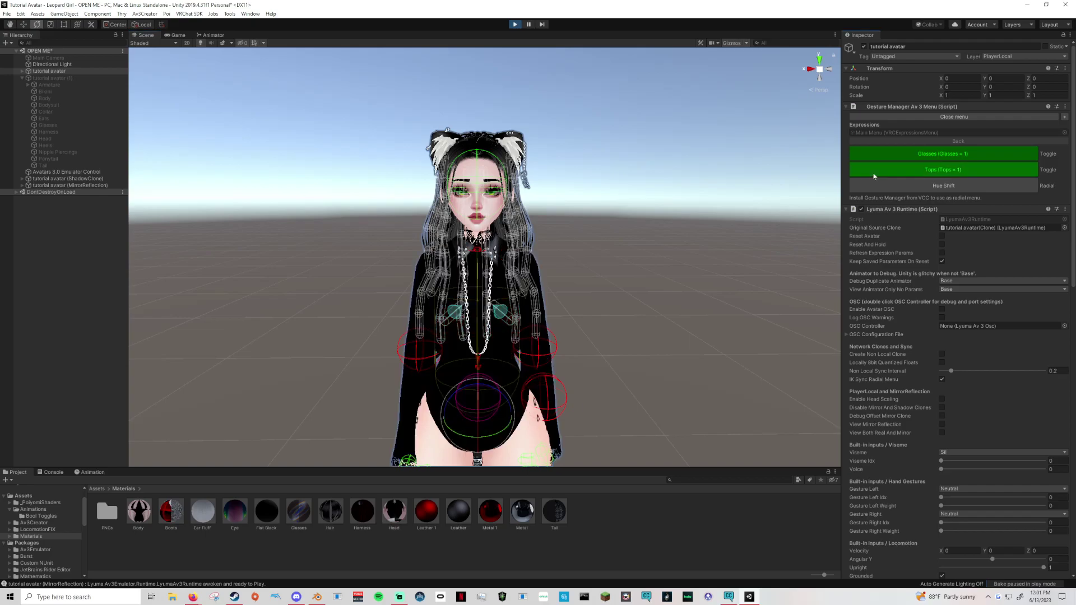
{"action": "left_click", "coordinate": [615, 269]}
{"action": "mouse_move", "coordinate": [641, 296]}
{"action": "middle_mouse_down"}
{"action": "mouse_move", "coordinate": [658, 283]}
{"action": "mouse_move", "coordinate": [638, 285]}
{"action": "middle_mouse_up"}
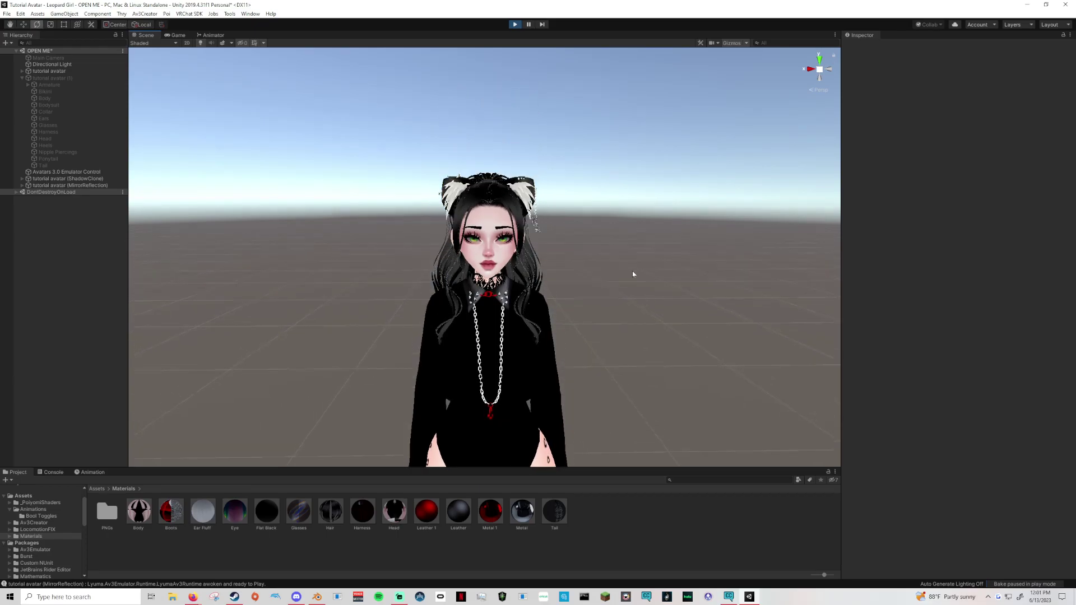
Step: Exit play mode and frame the avatar's full body in the Scene view
{"action": "left_click", "coordinate": [516, 24]}
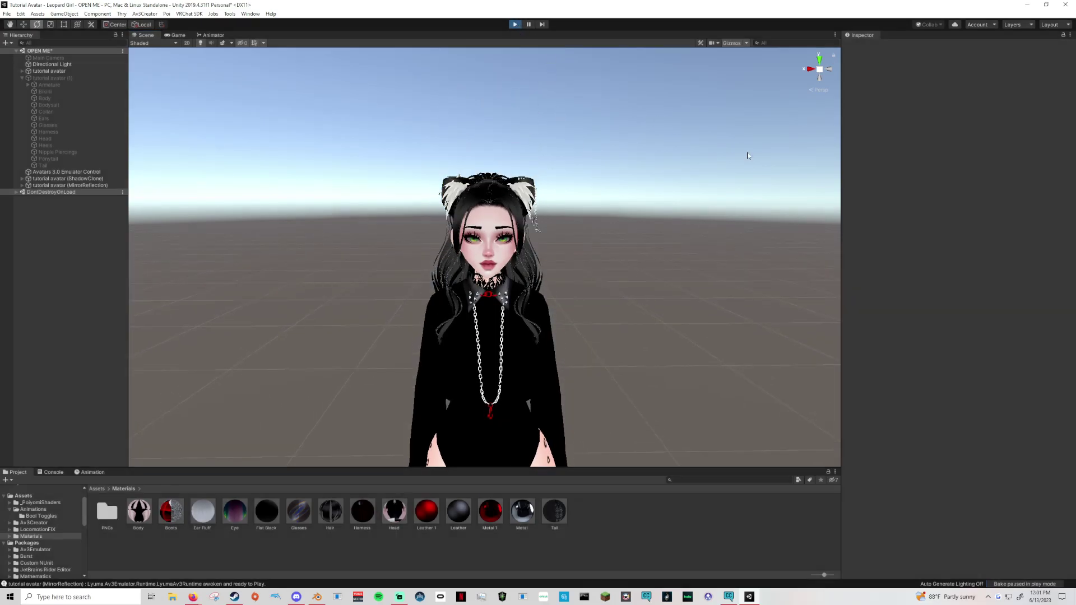
{"action": "scroll", "coordinate": [691, 342], "scroll_direction": "down", "scroll_amount": 4}
{"action": "middle_click_drag", "start_coordinate": [685, 340], "coordinate": [681, 322]}
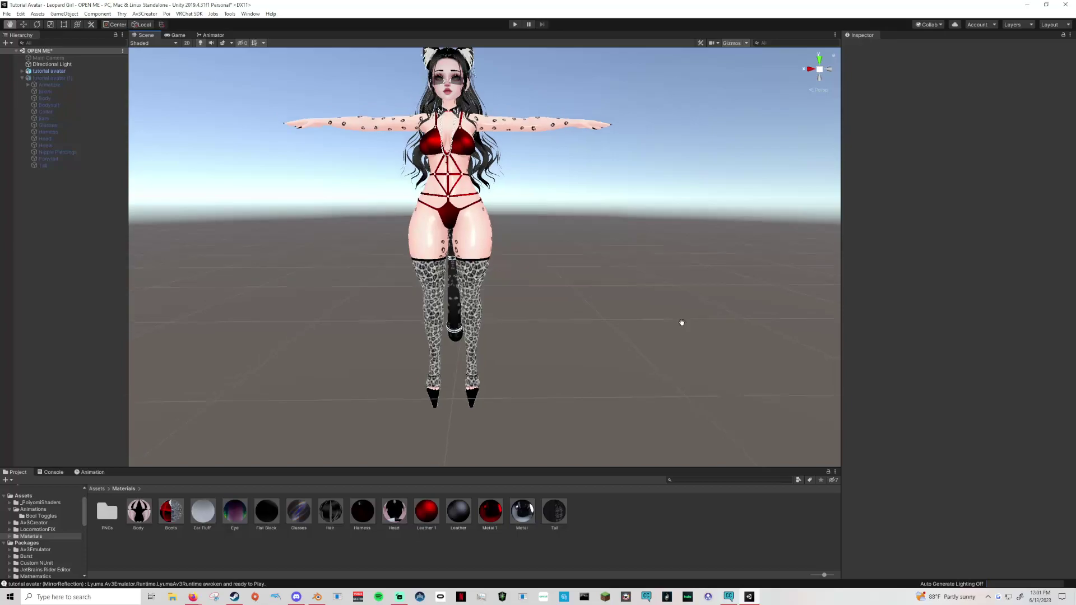